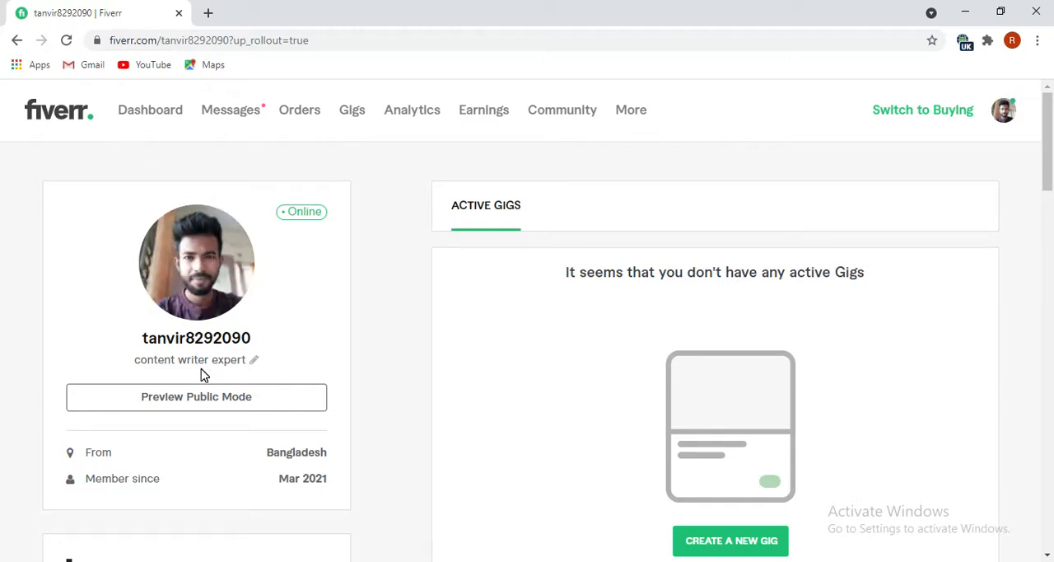
# Switch the Fiverr account to buying mode and search services for "content writer".
pyautogui.scroll(-2, 202, 372)
pyautogui.scroll(2, 202, 369)
pyautogui.click(902, 119)
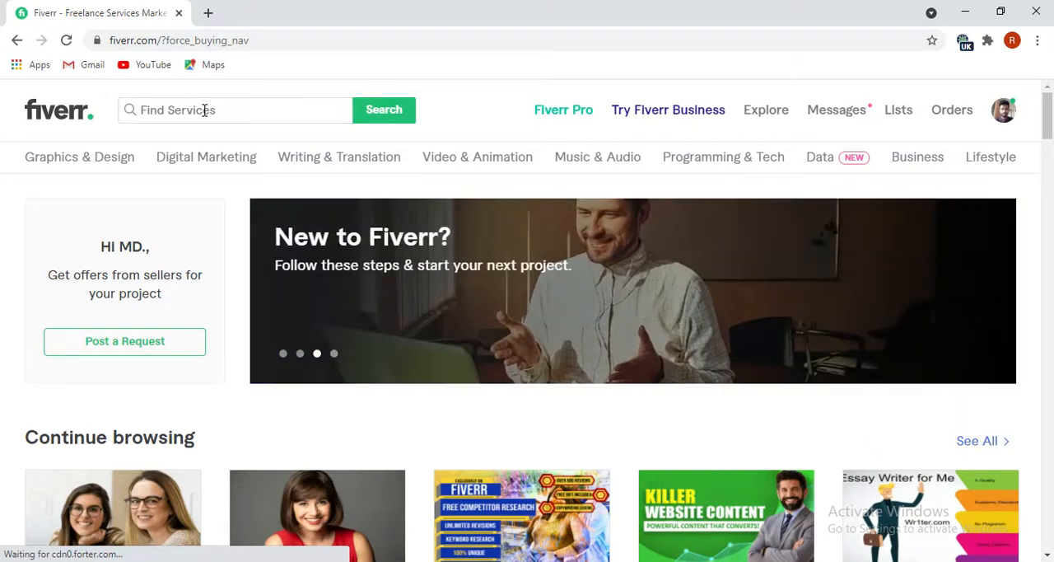
pyautogui.click(204, 111)
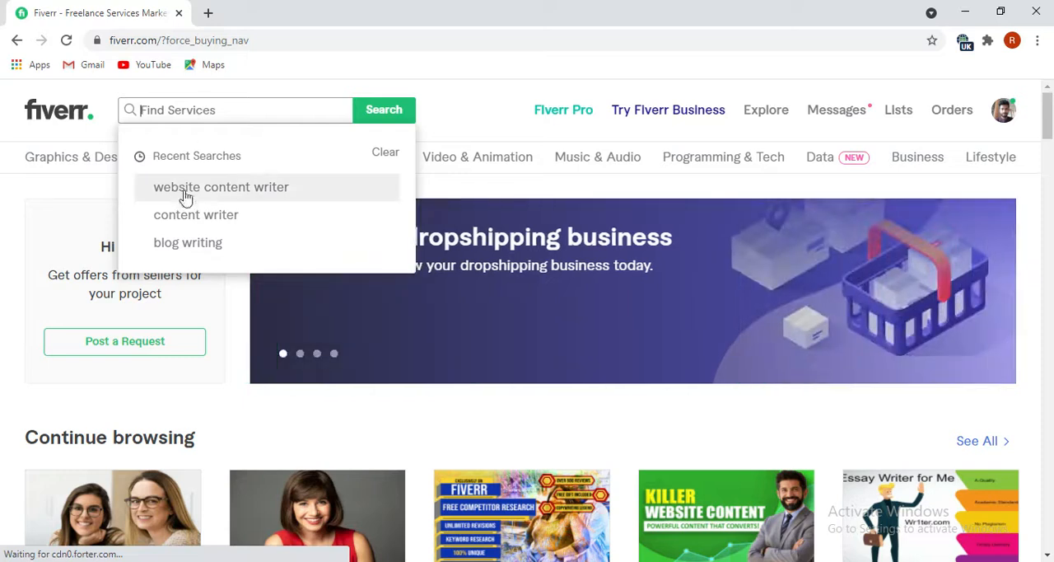
pyautogui.click(198, 216)
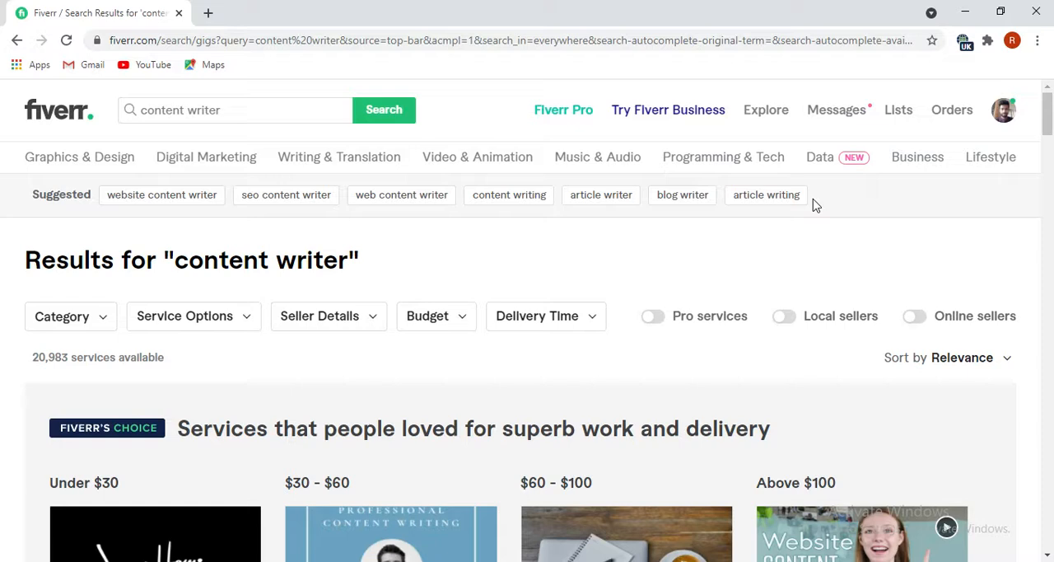
# Copy all suggested search terms for "content writer", switch to Notepad, and paste them on the second line of the maximized document.
pyautogui.moveTo(813, 204); pyautogui.dragTo(130, 204)
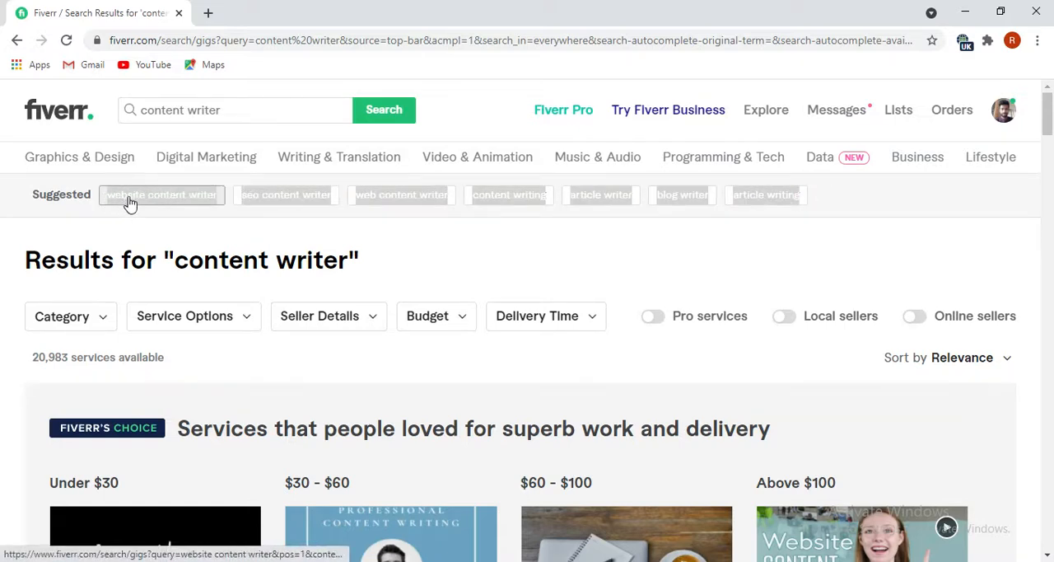
pyautogui.rightClick(129, 205)
pyautogui.click(163, 317)
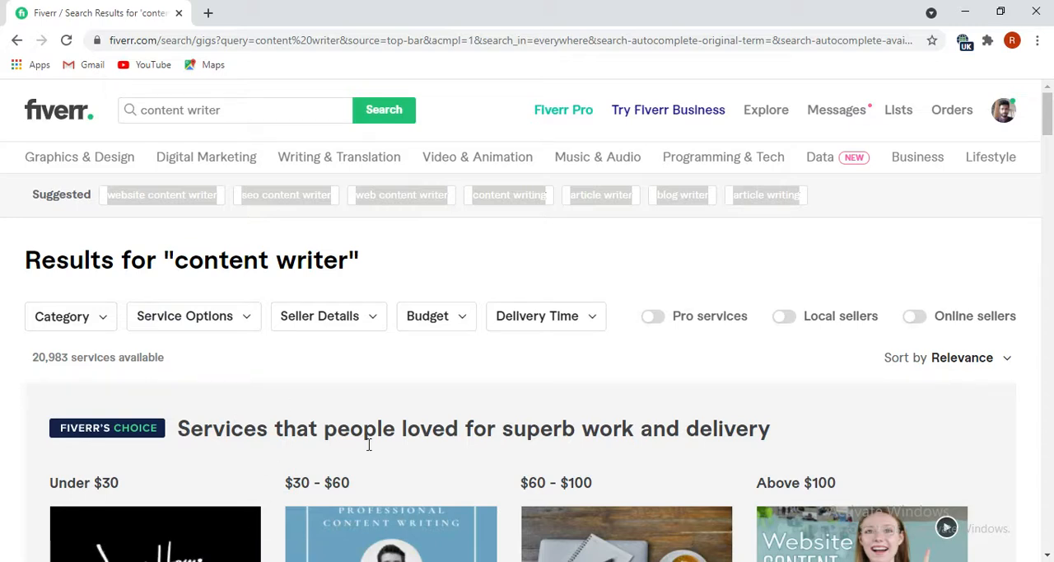
pyautogui.click(326, 560)
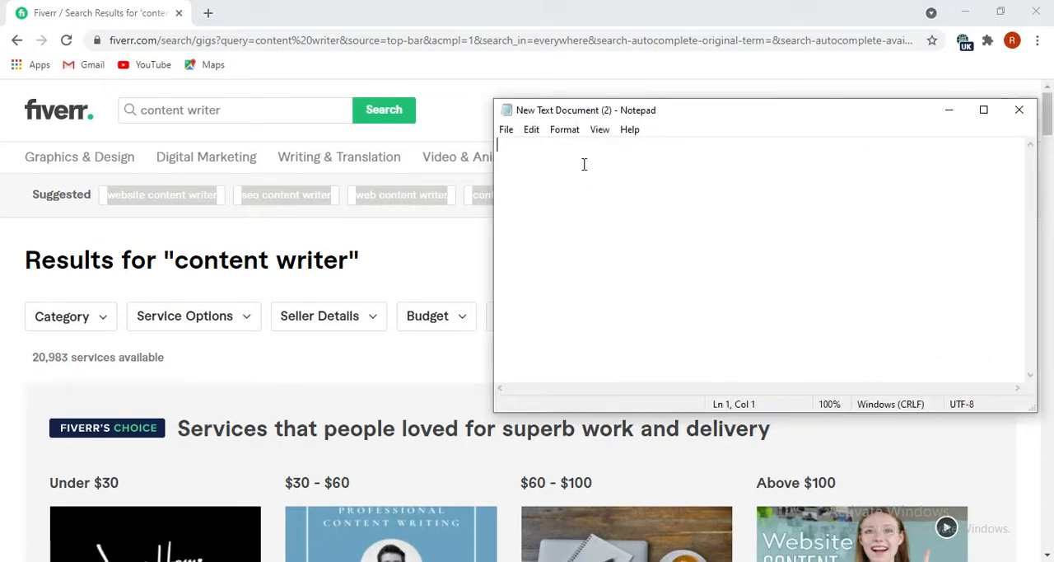
pyautogui.press('Return')
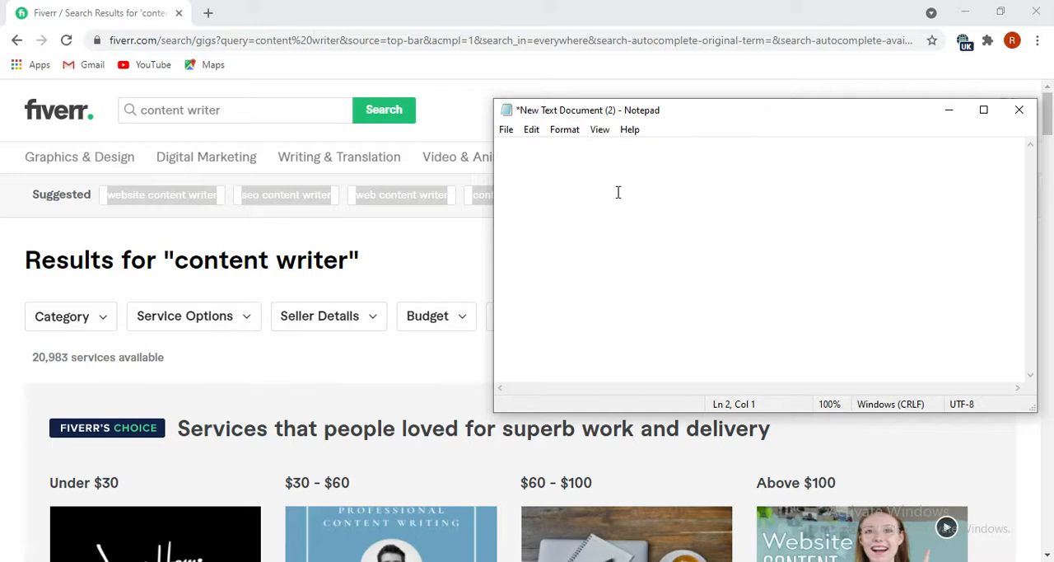
pyautogui.hotkey('ctrl', 'v')
pyautogui.click(976, 107)
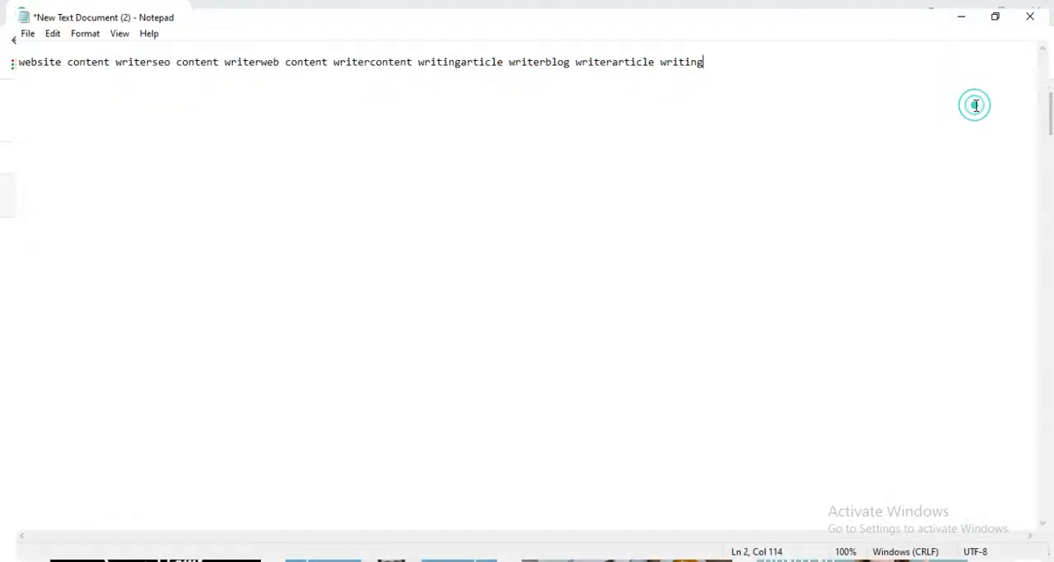
# Separate the pasted keywords with commas, from "website content writer" through "article writing".
pyautogui.click(138, 51)
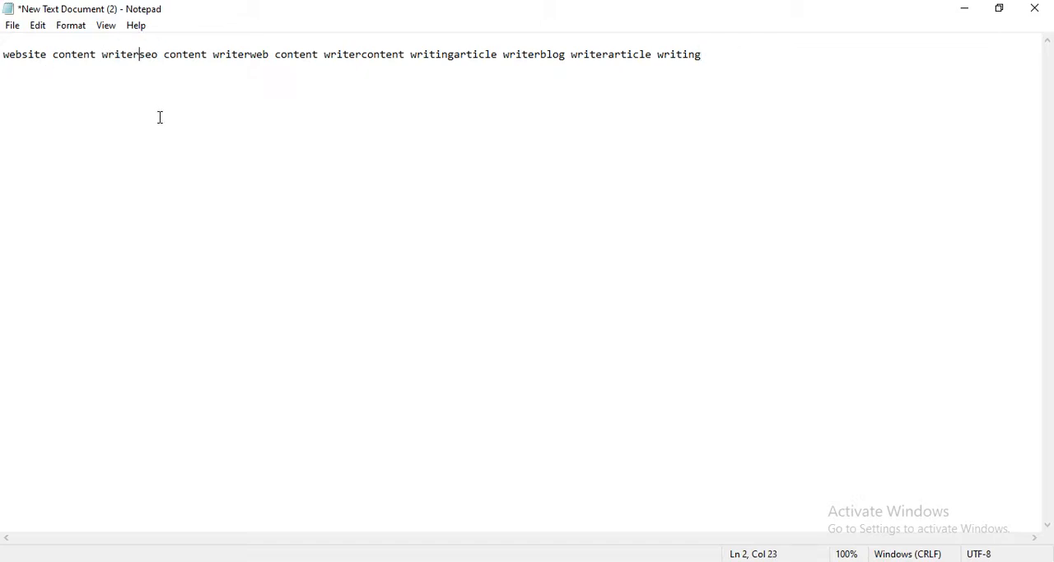
pyautogui.write(',')
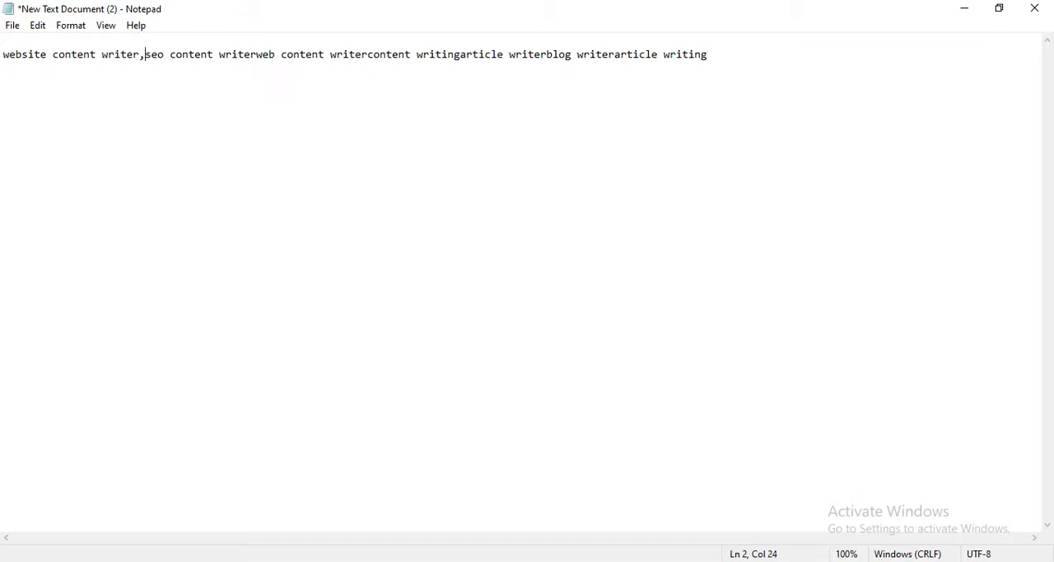
pyautogui.click(255, 54)
pyautogui.click(257, 54)
pyautogui.write(',')
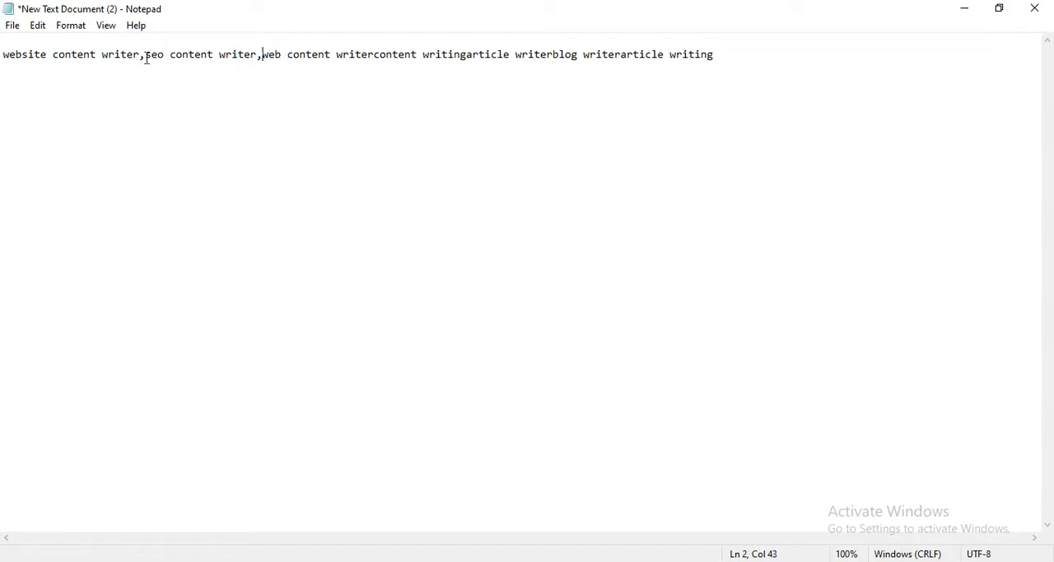
pyautogui.click(373, 56)
pyautogui.write(',')
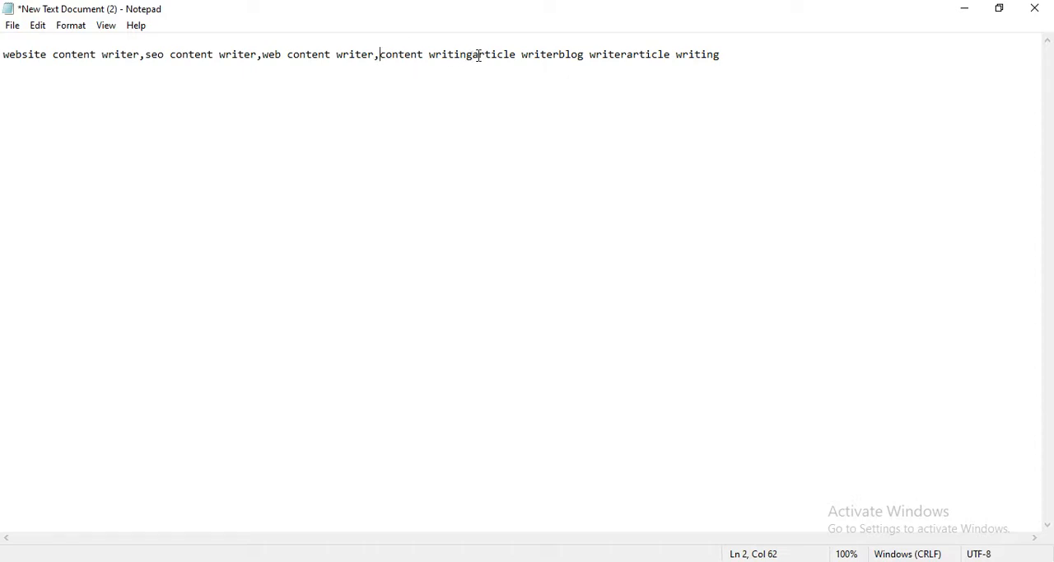
pyautogui.write(',')
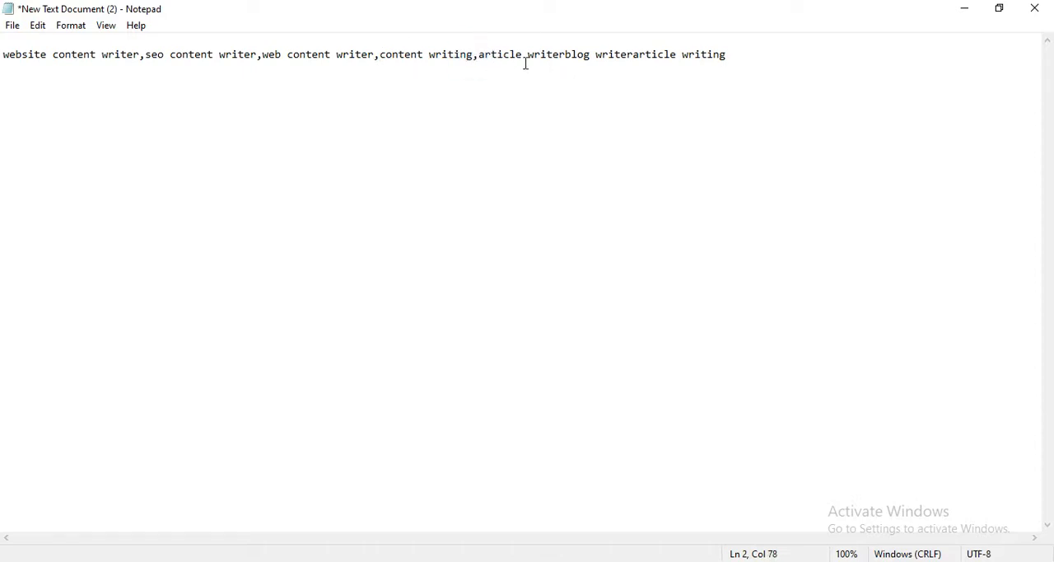
pyautogui.click(565, 58)
pyautogui.write(',')
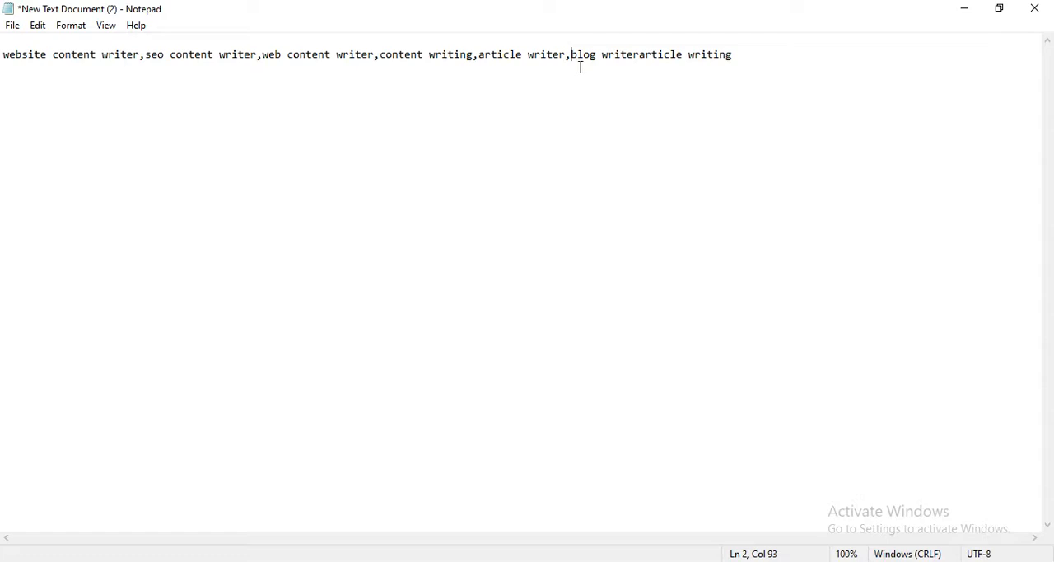
pyautogui.click(641, 58)
pyautogui.write(',')
# Switch back to Fiverr, open the suggested search "website content writer", and copy all of its suggested terms.
pyautogui.click(246, 561)
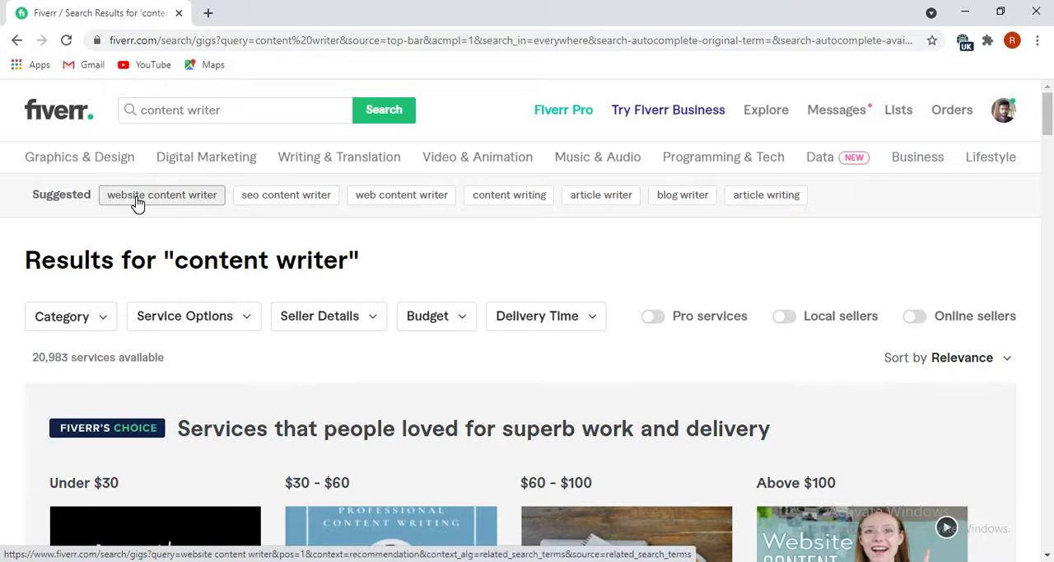
pyautogui.click(137, 204)
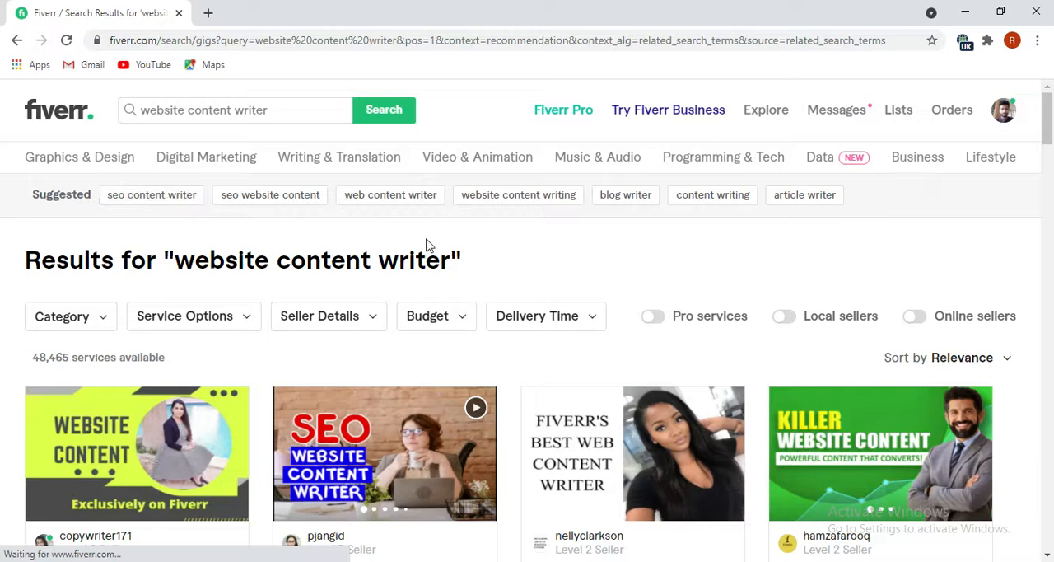
pyautogui.click(114, 195)
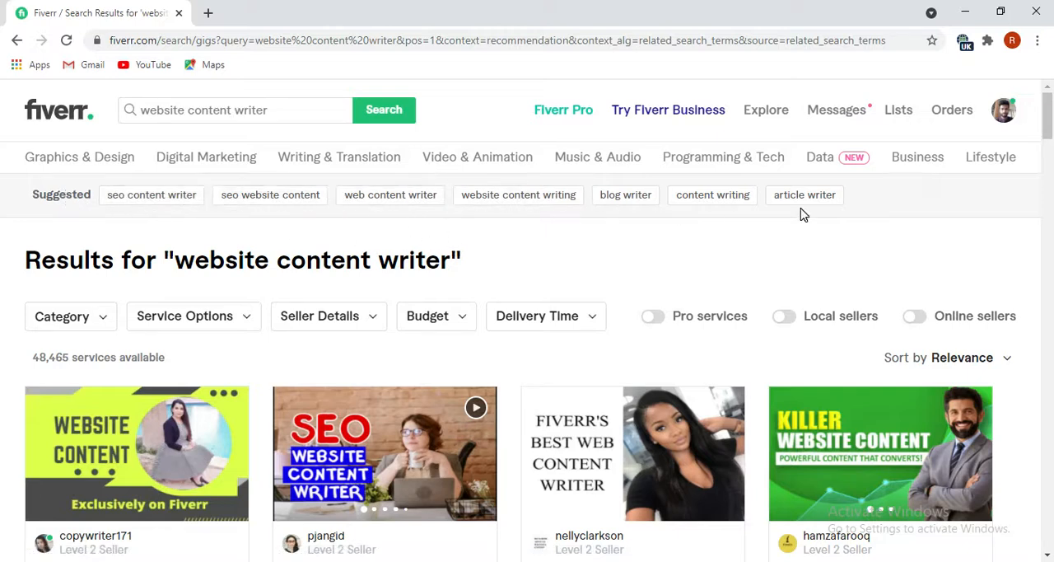
pyautogui.moveTo(854, 199); pyautogui.dragTo(114, 203)
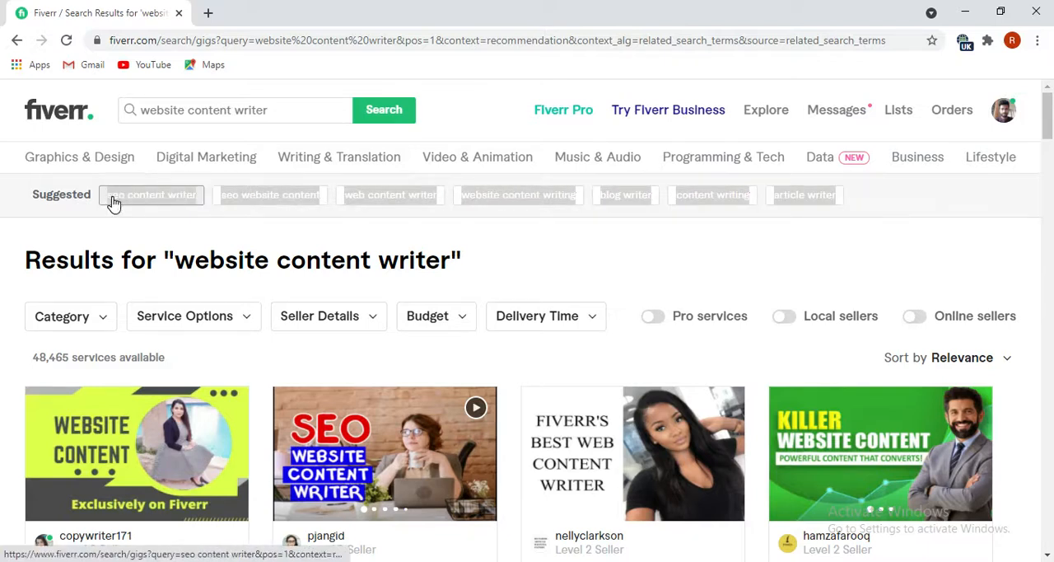
pyautogui.rightClick(113, 203)
pyautogui.click(152, 315)
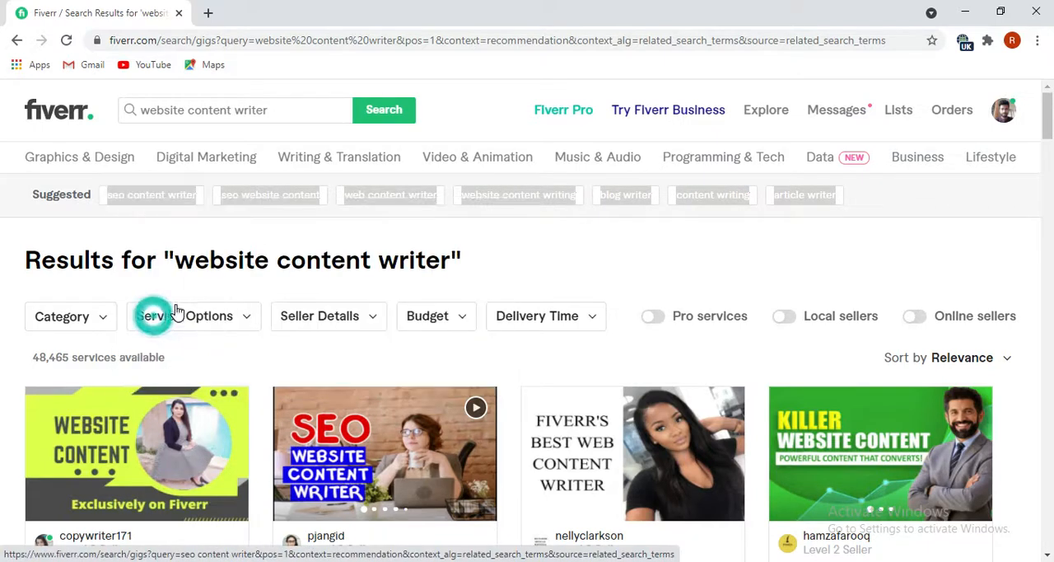
# Switch to Notepad, end the first keyword line with a comma, and paste the copied terms below it after a blank line.
pyautogui.hotkey('alt', 'Tab')
pyautogui.click(781, 41)
pyautogui.click(759, 53)
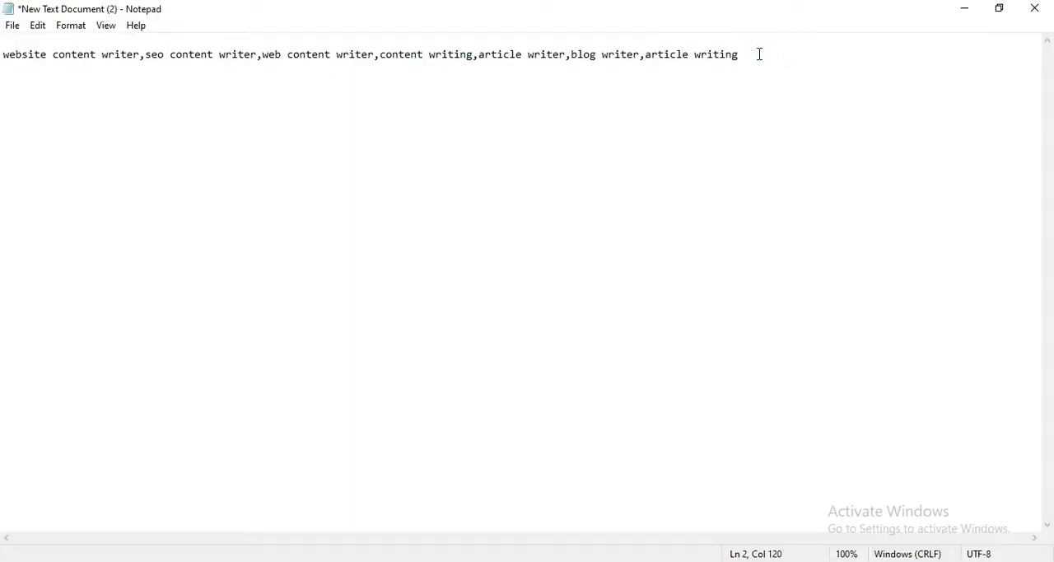
pyautogui.write(',')
pyautogui.press('Return')
pyautogui.press('Return')
pyautogui.hotkey('ctrl', 'v')
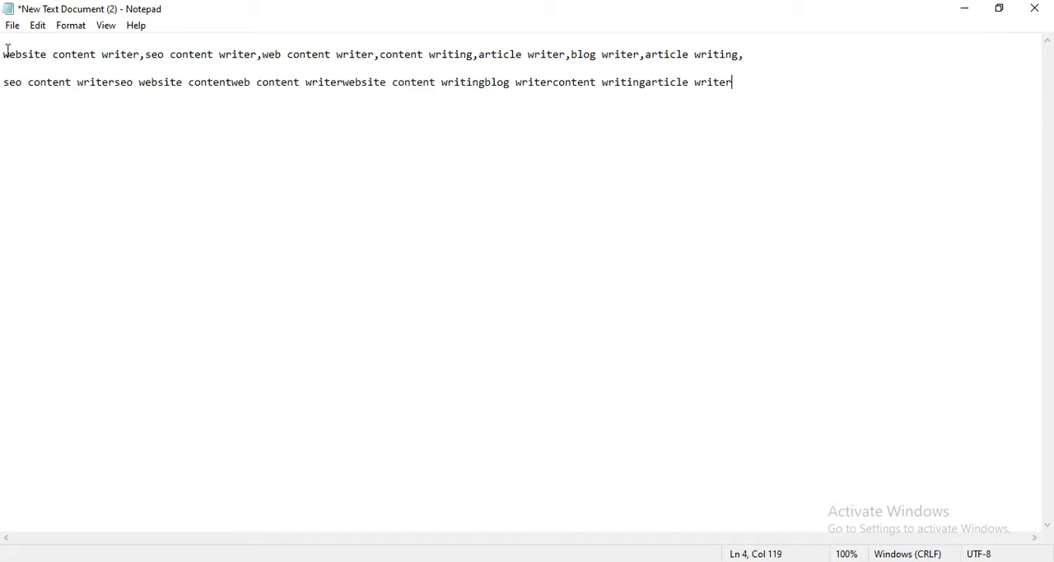
# Separate the keywords in the second list with commas, from "seo content writer" through "article writer".
pyautogui.click(114, 83)
pyautogui.write(',')
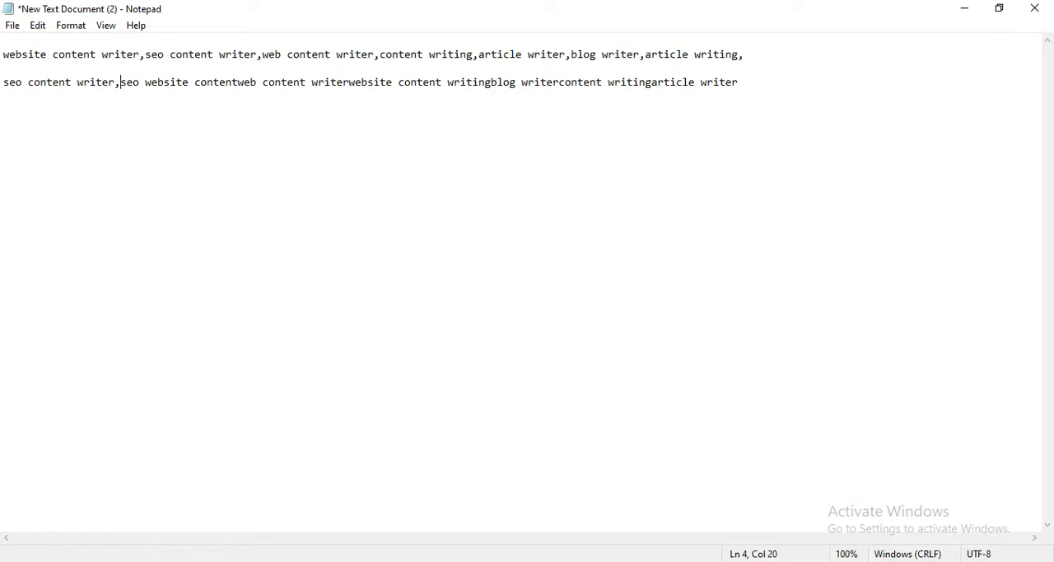
pyautogui.click(239, 83)
pyautogui.write(',')
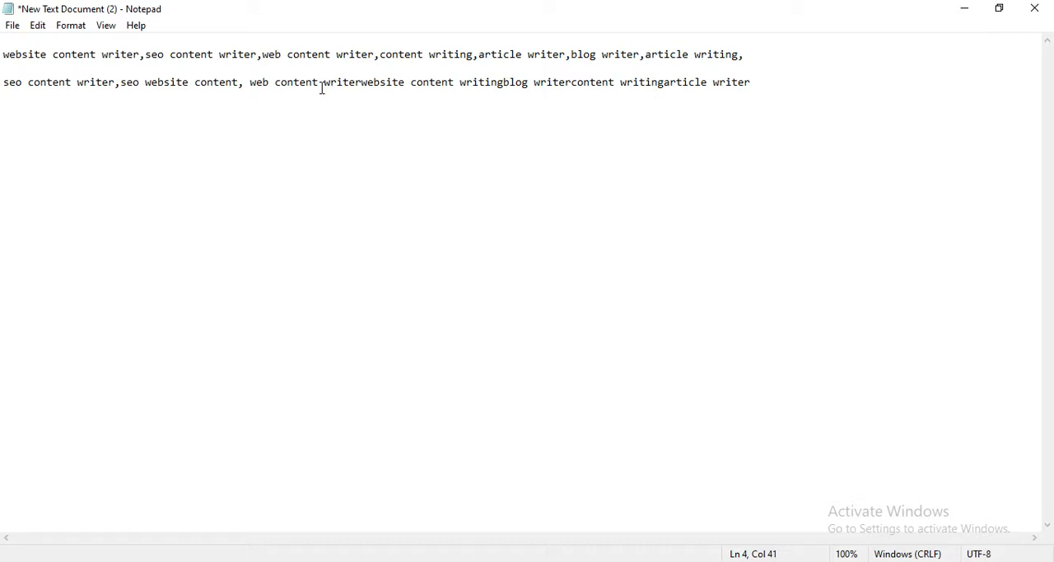
pyautogui.click(361, 83)
pyautogui.write(',')
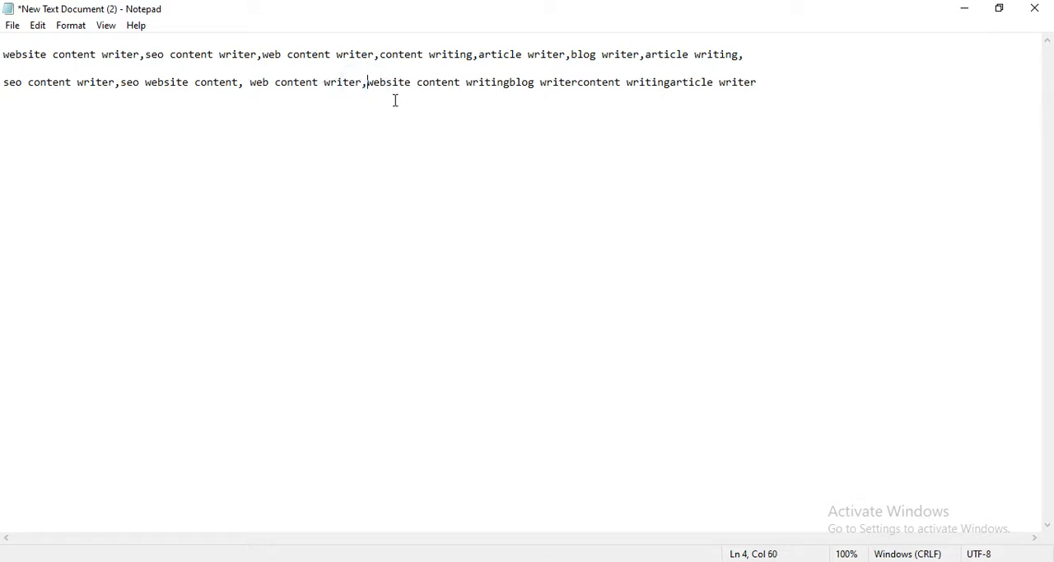
pyautogui.click(510, 85)
pyautogui.write(',')
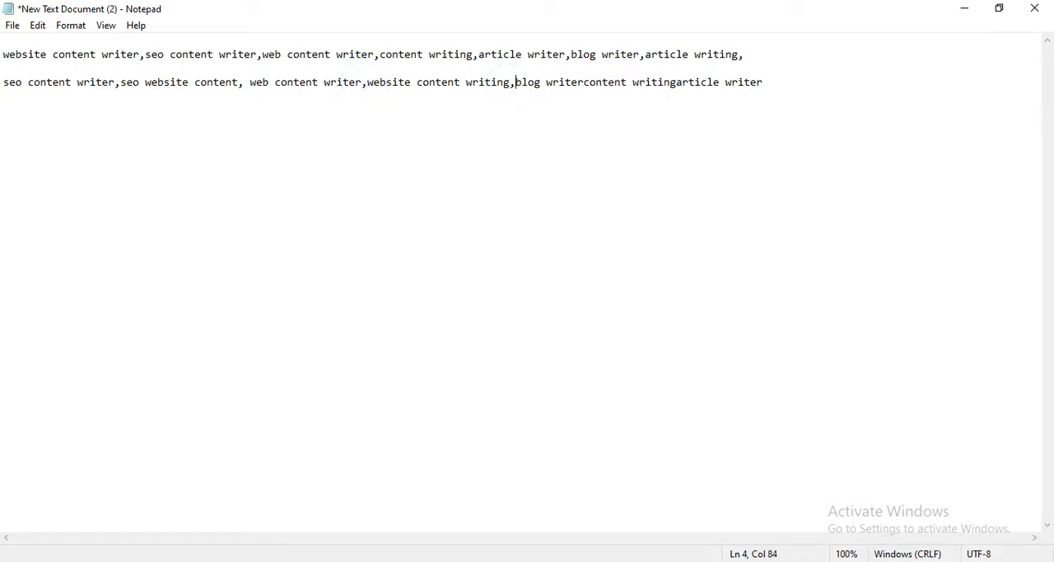
pyautogui.click(582, 82)
pyautogui.write(',')
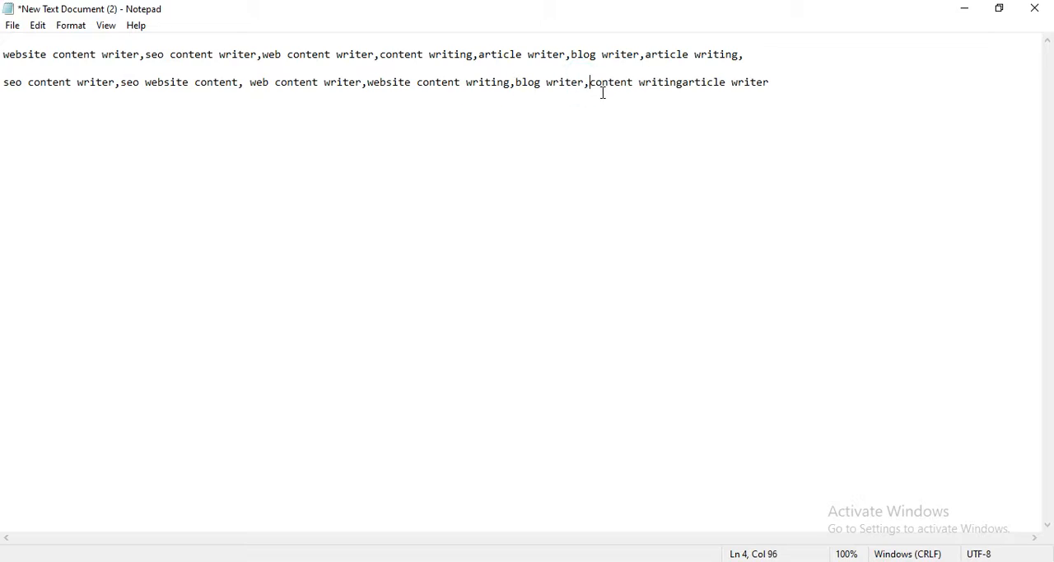
pyautogui.click(681, 84)
pyautogui.write(',')
# Return to Fiverr, open the suggested search "seo content writer", and copy all of its suggested terms.
pyautogui.click(964, 9)
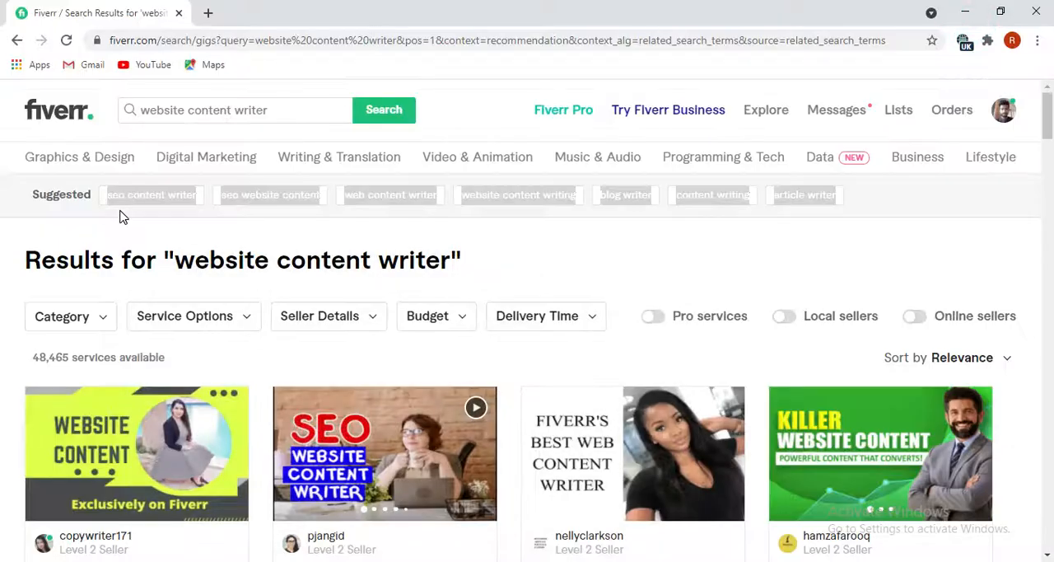
pyautogui.click(142, 214)
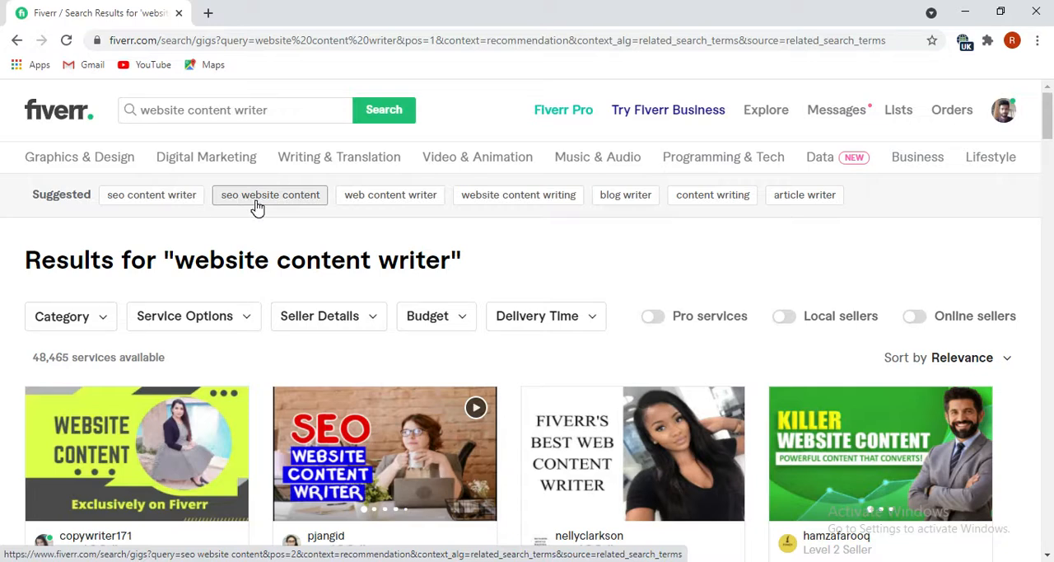
pyautogui.click(143, 206)
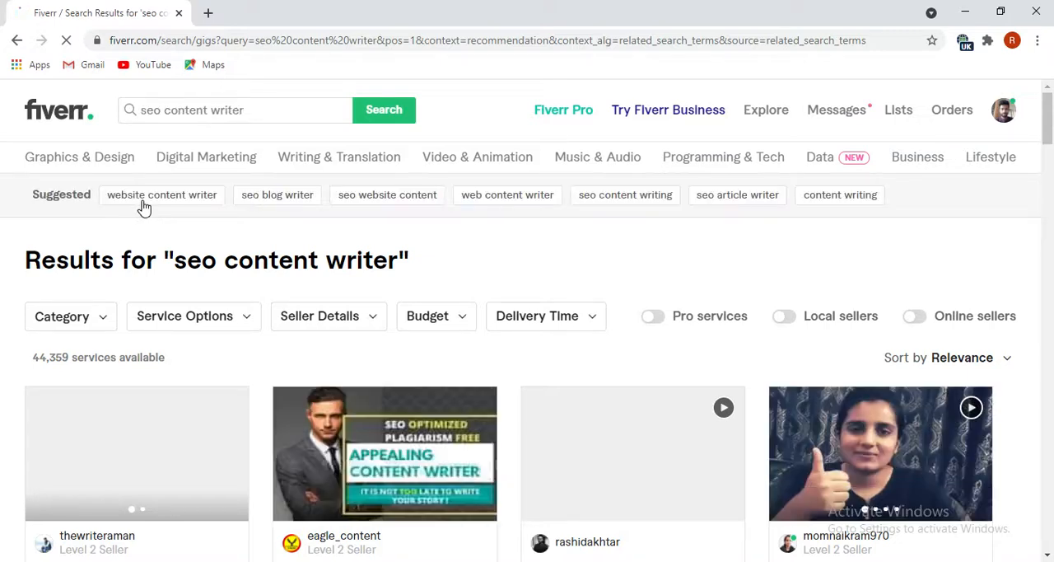
pyautogui.moveTo(906, 199); pyautogui.dragTo(117, 202)
pyautogui.rightClick(118, 201)
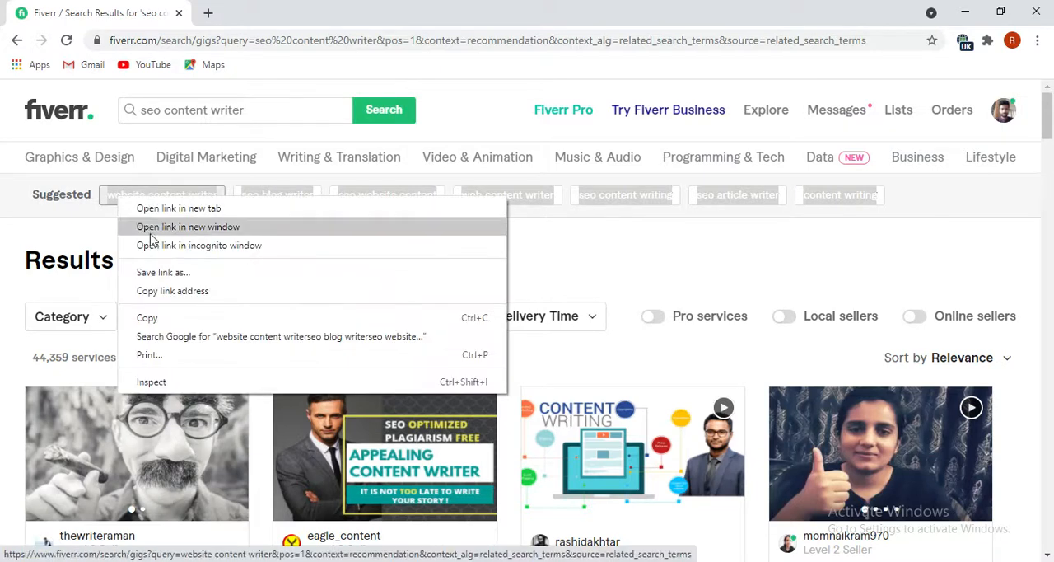
pyautogui.click(146, 322)
# Switch to Notepad and paste the copied terms on a new line directly below the second keyword list.
pyautogui.hotkey('alt', 'Tab')
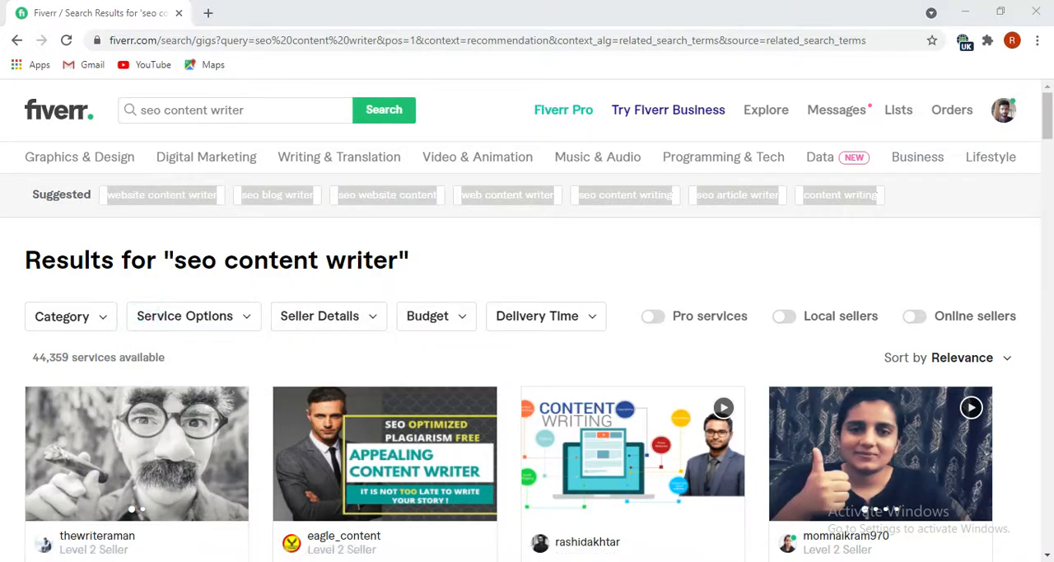
pyautogui.click(781, 82)
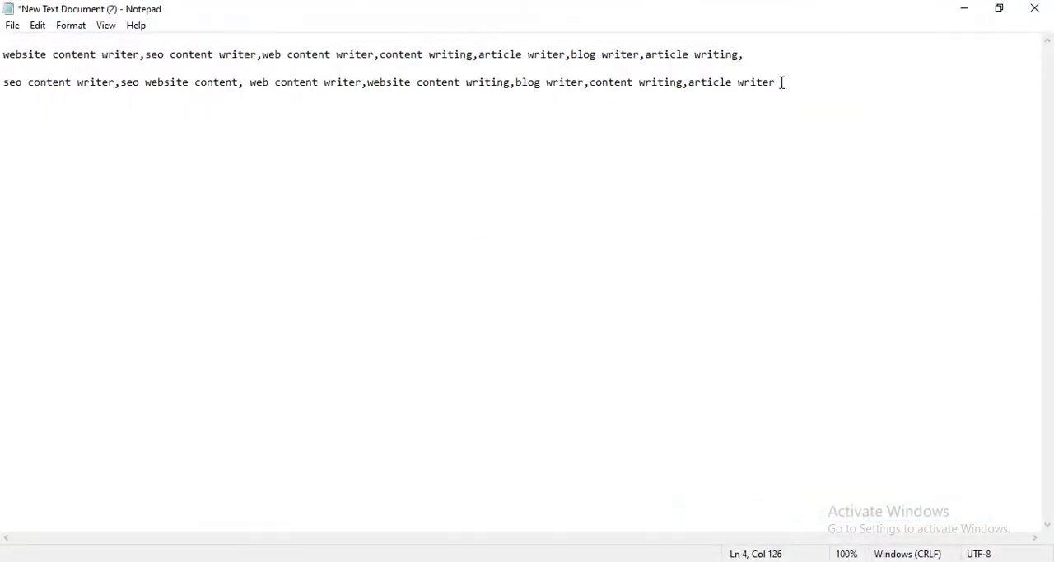
pyautogui.press('Return')
pyautogui.hotkey('ctrl', 'v')
# Separate the keywords in the third list with commas, from "website content writer" through "content writing", and insert a blank line above that list.
pyautogui.click(145, 99)
pyautogui.write(',')
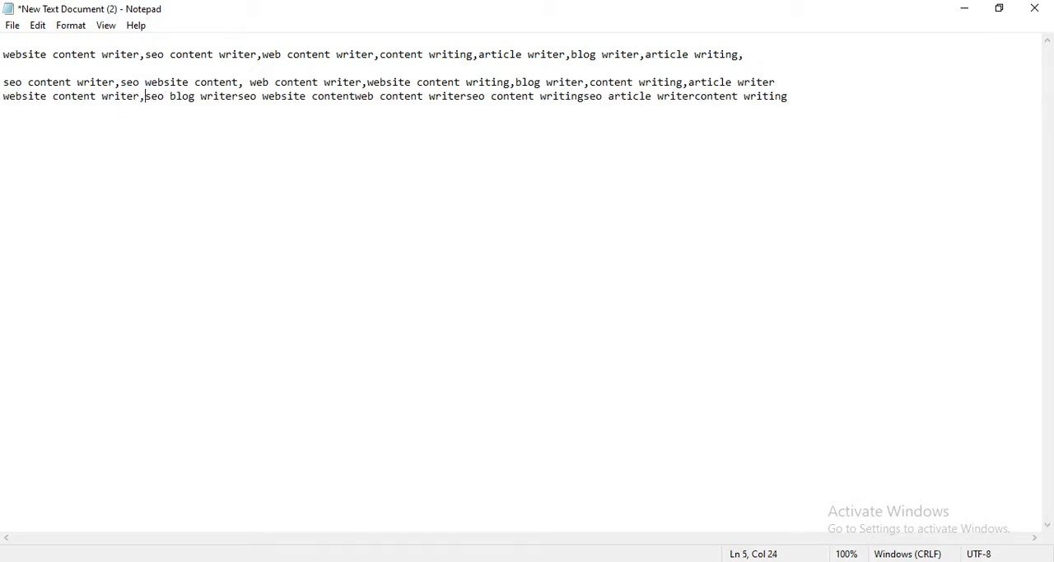
pyautogui.click(241, 97)
pyautogui.write(',')
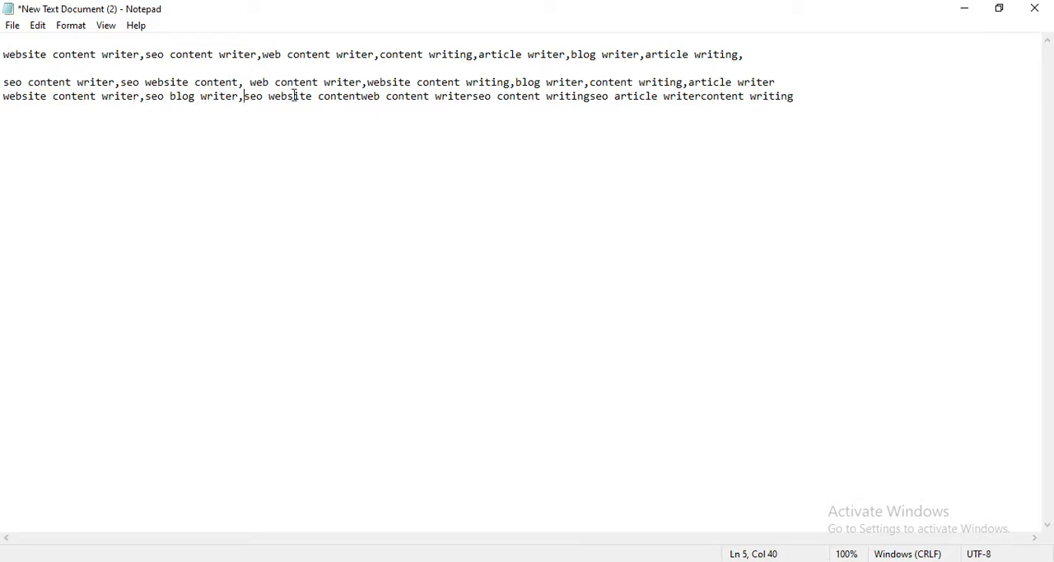
pyautogui.click(360, 99)
pyautogui.write(',')
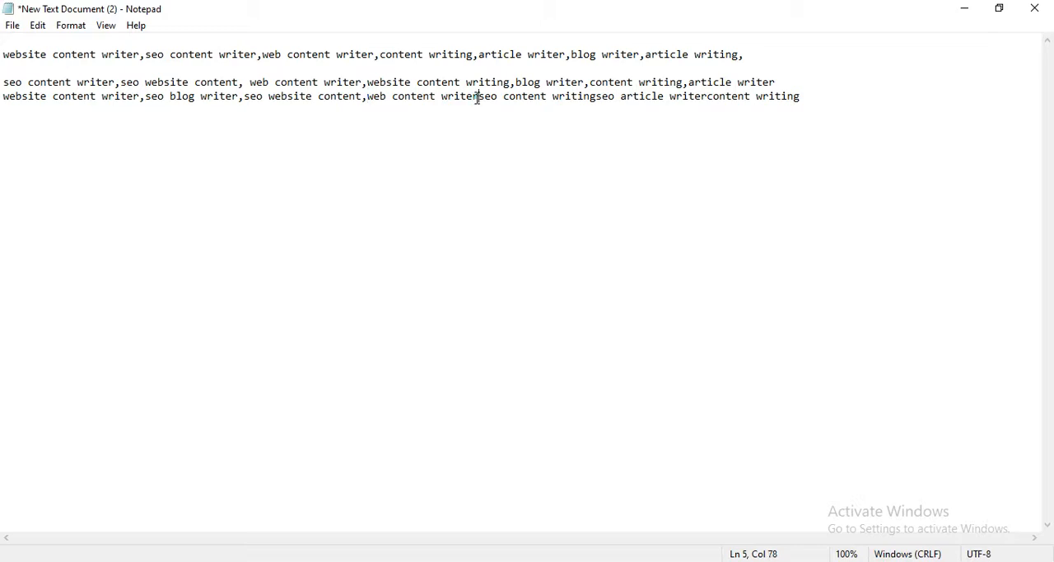
pyautogui.write(',')
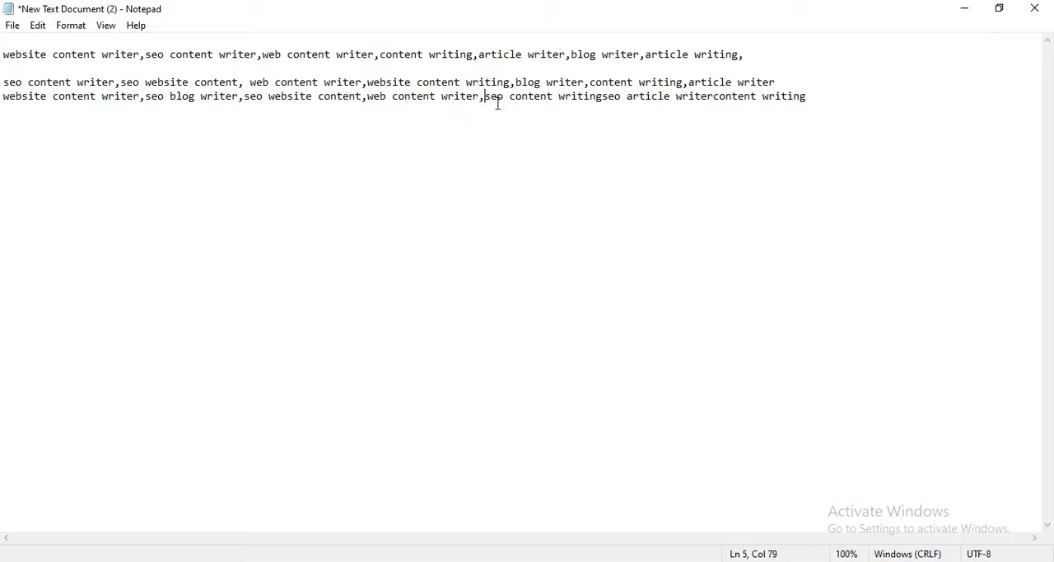
pyautogui.click(601, 97)
pyautogui.write(',')
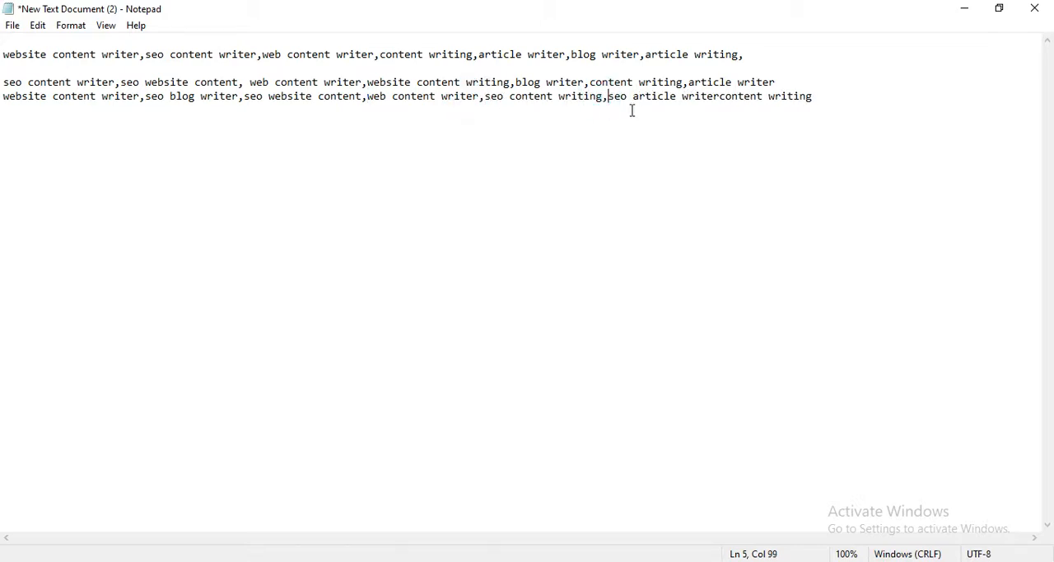
pyautogui.click(723, 96)
pyautogui.write(',')
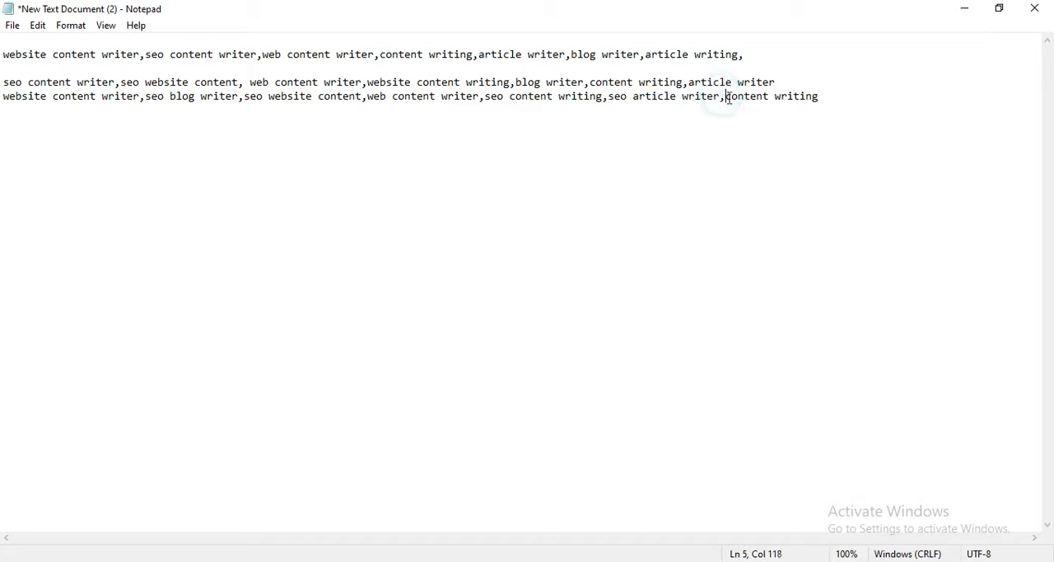
pyautogui.click(794, 85)
pyautogui.press('Return')
# Return to Fiverr and replace the current search with a search for "Article writer".
pyautogui.click(221, 560)
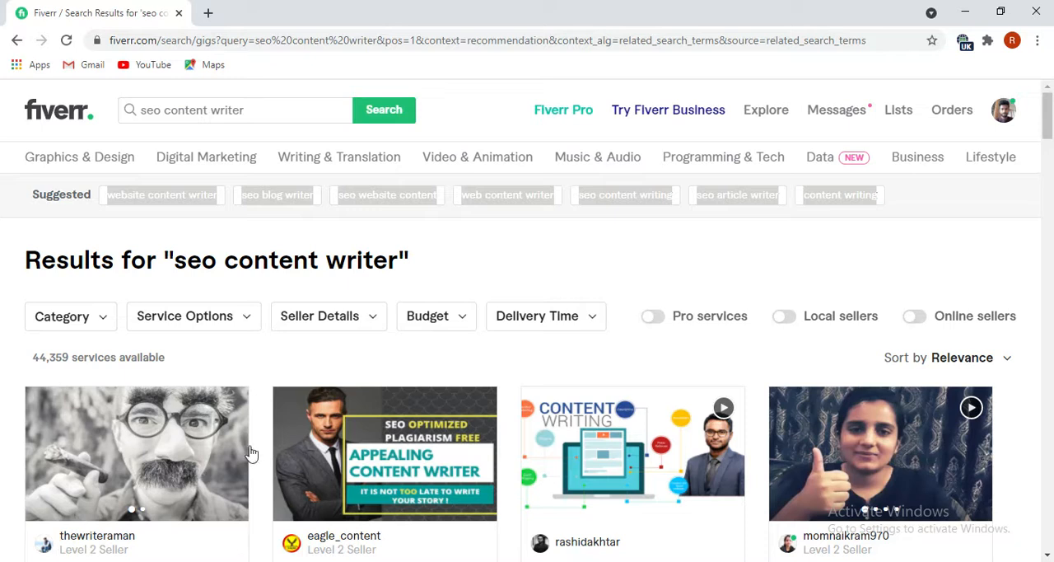
pyautogui.click(593, 240)
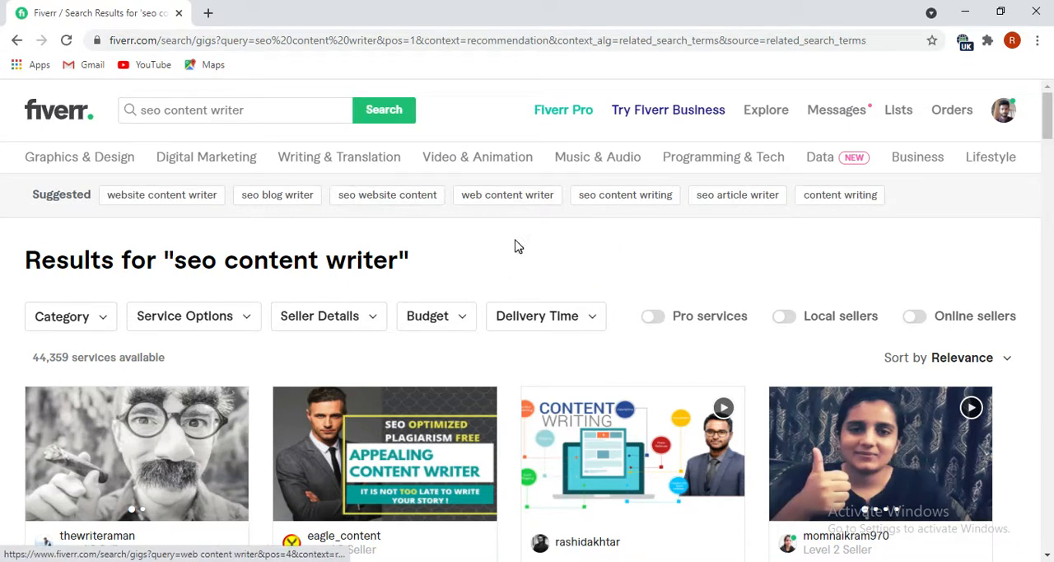
pyautogui.click(288, 115)
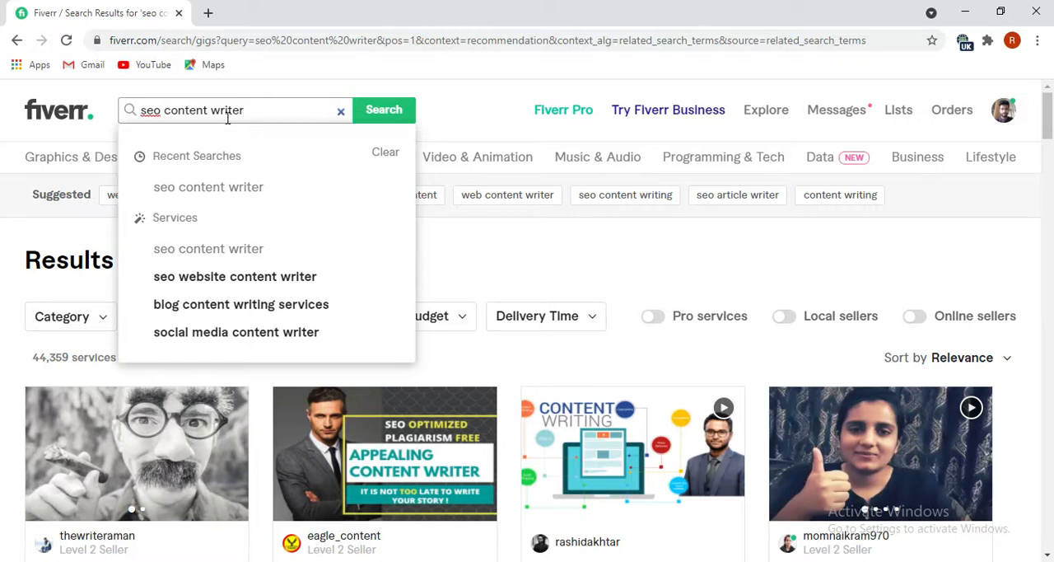
pyautogui.press('BackSpace')
pyautogui.press('BackSpace')
pyautogui.press('BackSpace')
pyautogui.press('BackSpace')
pyautogui.press('BackSpace')
pyautogui.press('BackSpace')
pyautogui.press('BackSpace')
pyautogui.press('BackSpace')
pyautogui.press('BackSpace')
pyautogui.press('BackSpace')
pyautogui.press('BackSpace')
pyautogui.press('BackSpace')
pyautogui.press('BackSpace')
pyautogui.press('BackSpace')
pyautogui.press('BackSpace')
pyautogui.press('BackSpace')
pyautogui.press('BackSpace')
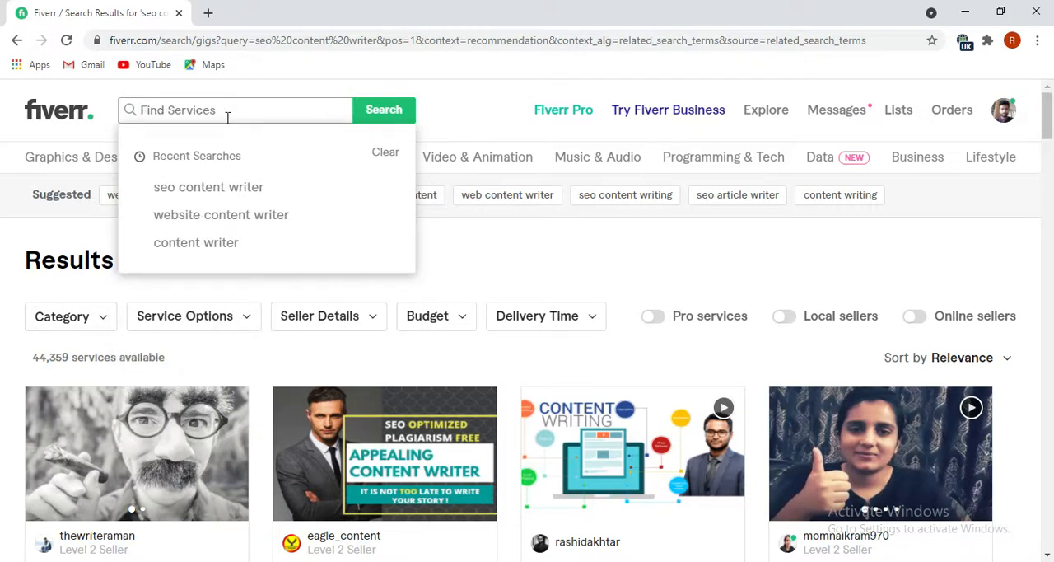
pyautogui.write('Ar')
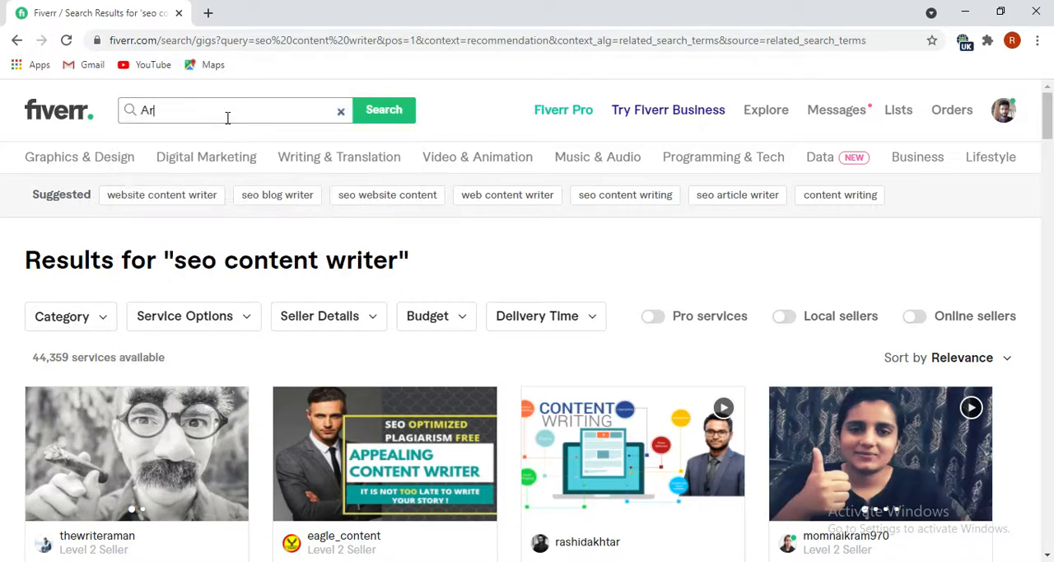
pyautogui.write('ticle')
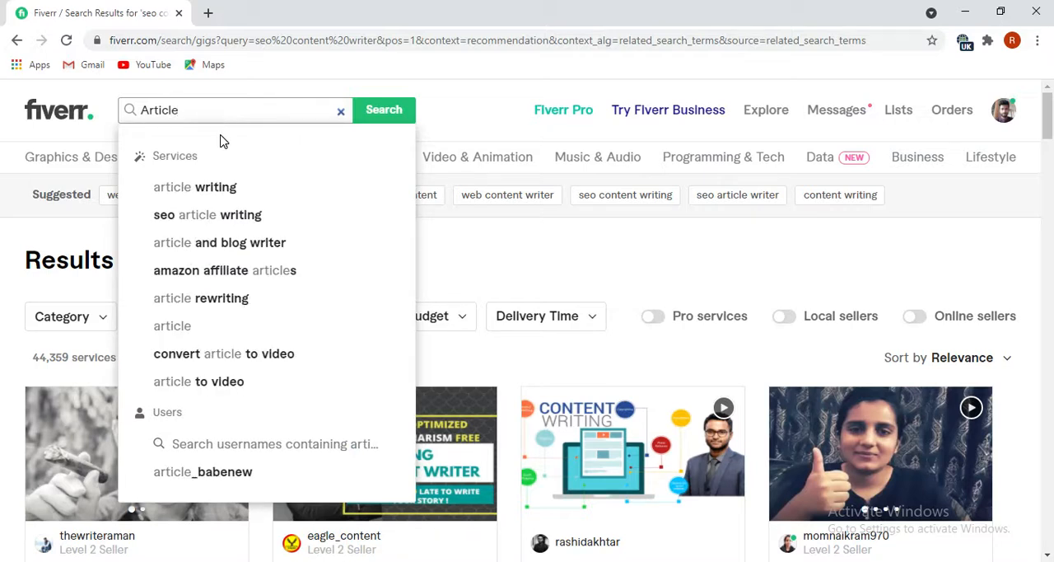
pyautogui.write('wr')
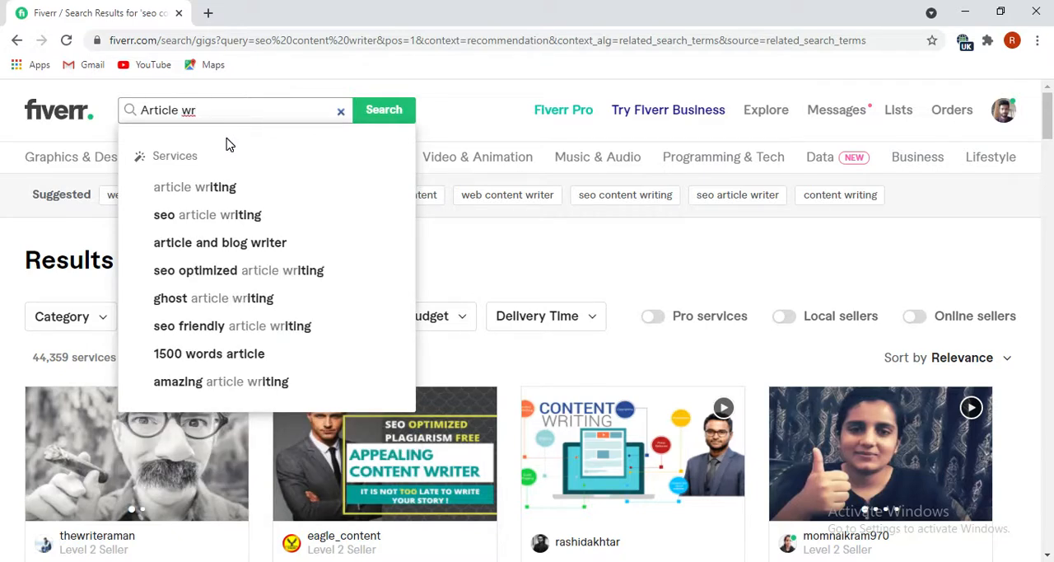
pyautogui.write('it')
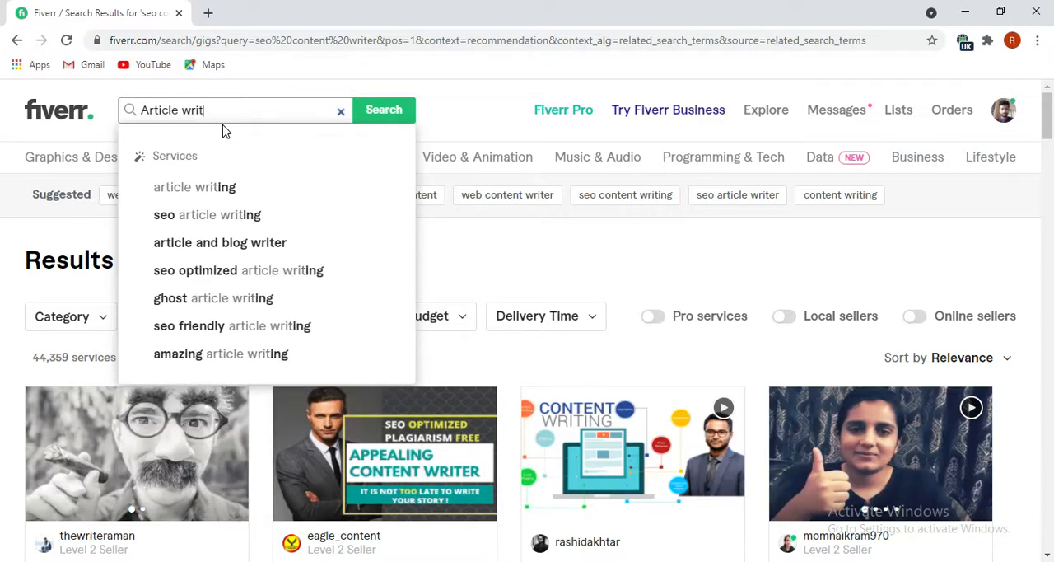
pyautogui.write('er')
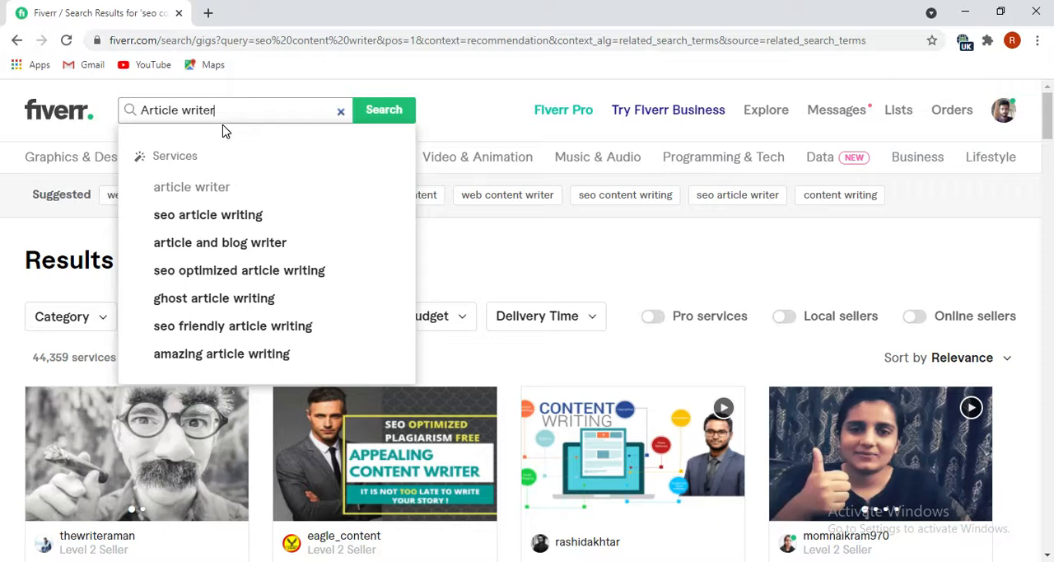
pyautogui.press('Return')
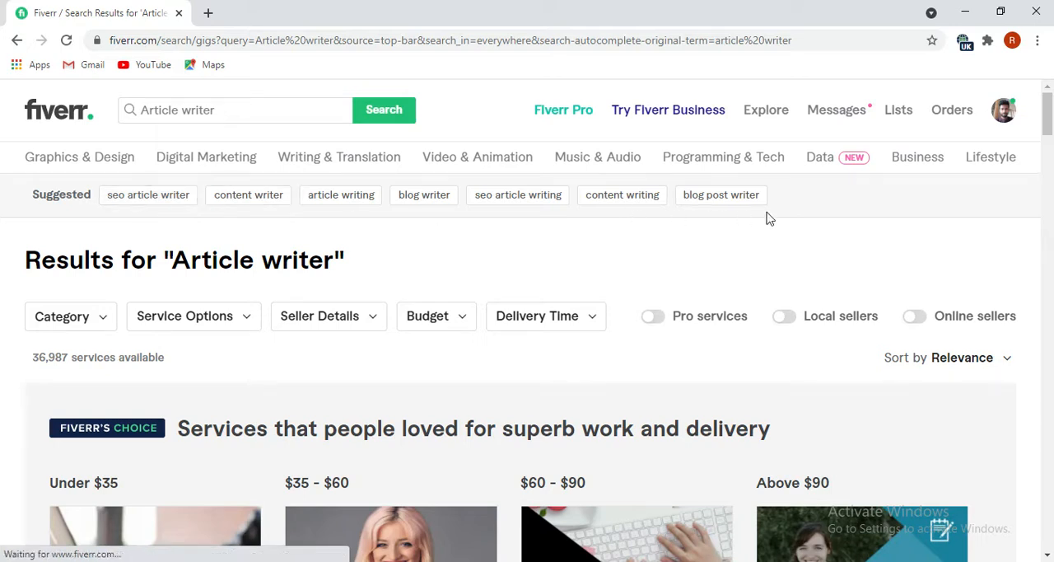
# Copy all the suggested terms for the "Article writer" search, from "seo article writer" through "blog post writer".
pyautogui.moveTo(772, 206); pyautogui.dragTo(127, 182)
pyautogui.rightClick(132, 191)
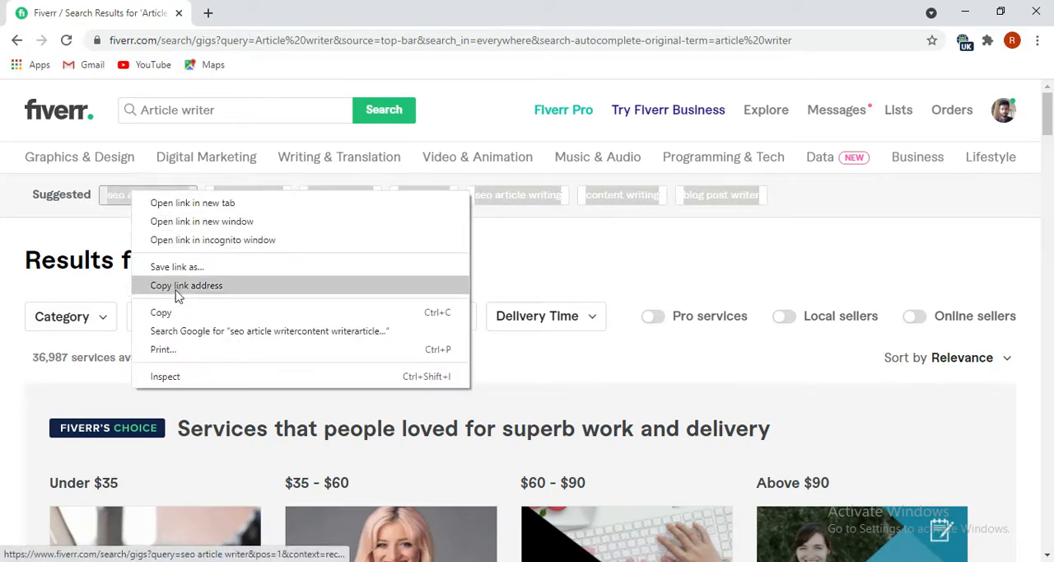
pyautogui.click(177, 318)
# Switch to Notepad and paste the copied terms below the third keyword list, leaving a blank line between them.
pyautogui.hotkey('alt', 'Tab')
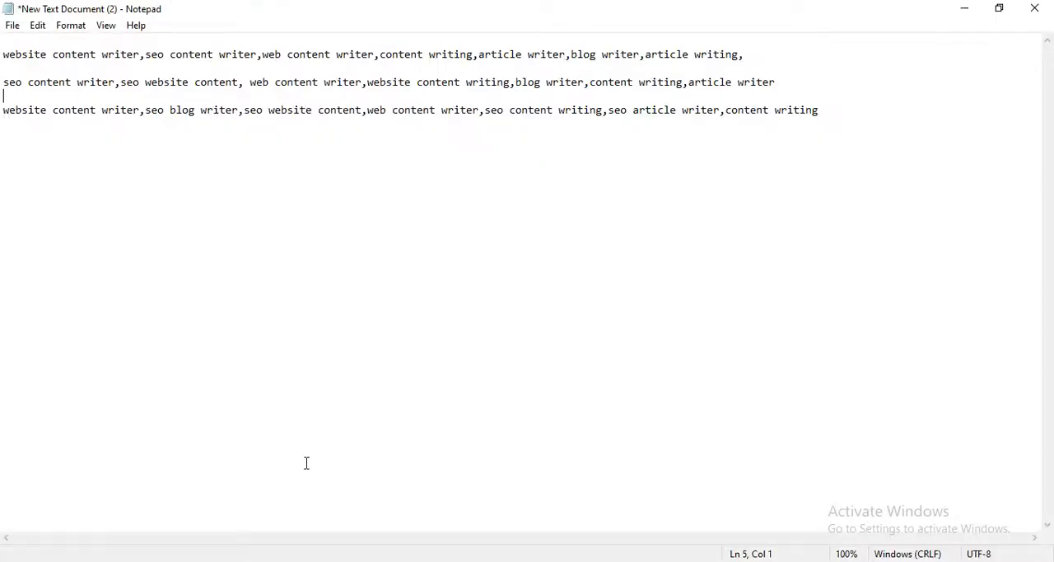
pyautogui.click(884, 113)
pyautogui.press('Return')
pyautogui.hotkey('ctrl', 'v')
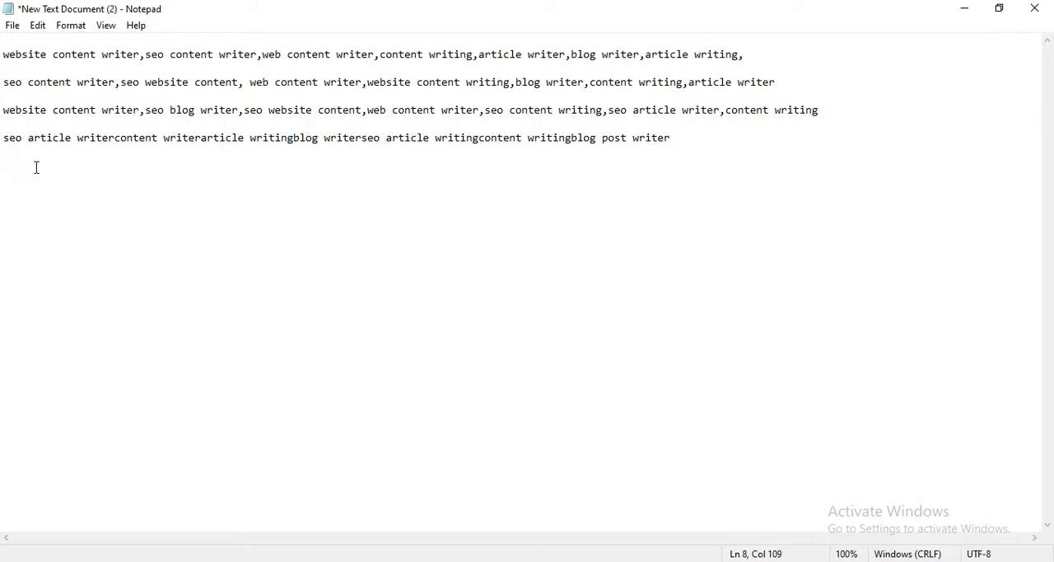
# Separate the keywords in the fourth list with commas, from "seo article writer" through "blog post writer".
pyautogui.click(116, 138)
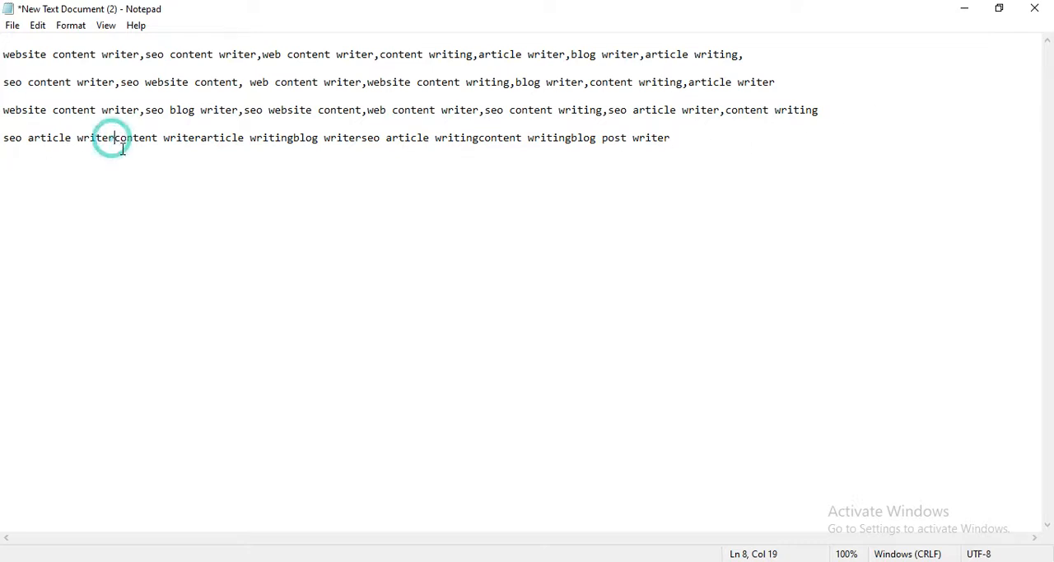
pyautogui.write(',')
pyautogui.click(169, 138)
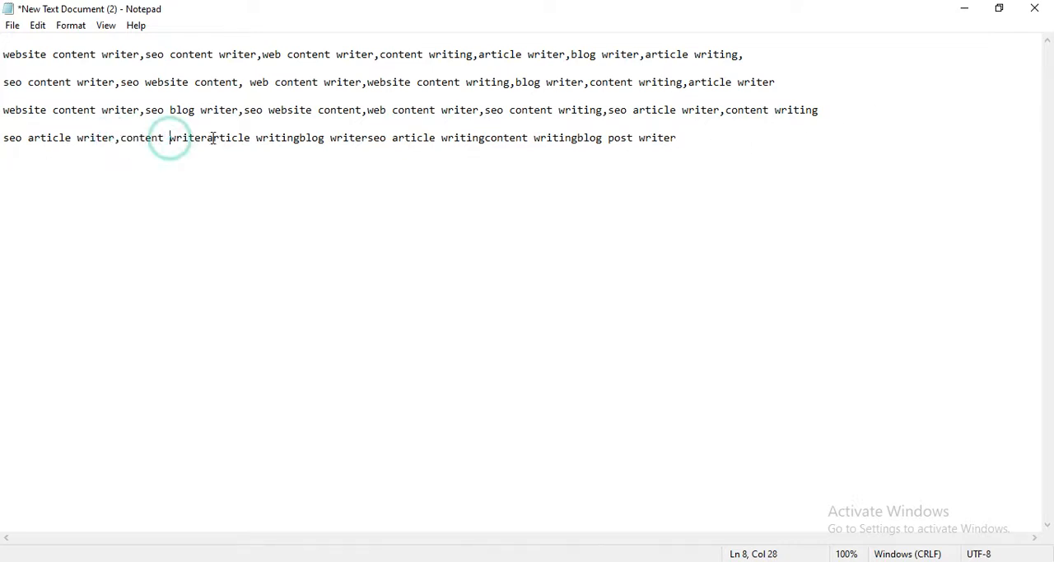
pyautogui.click(205, 139)
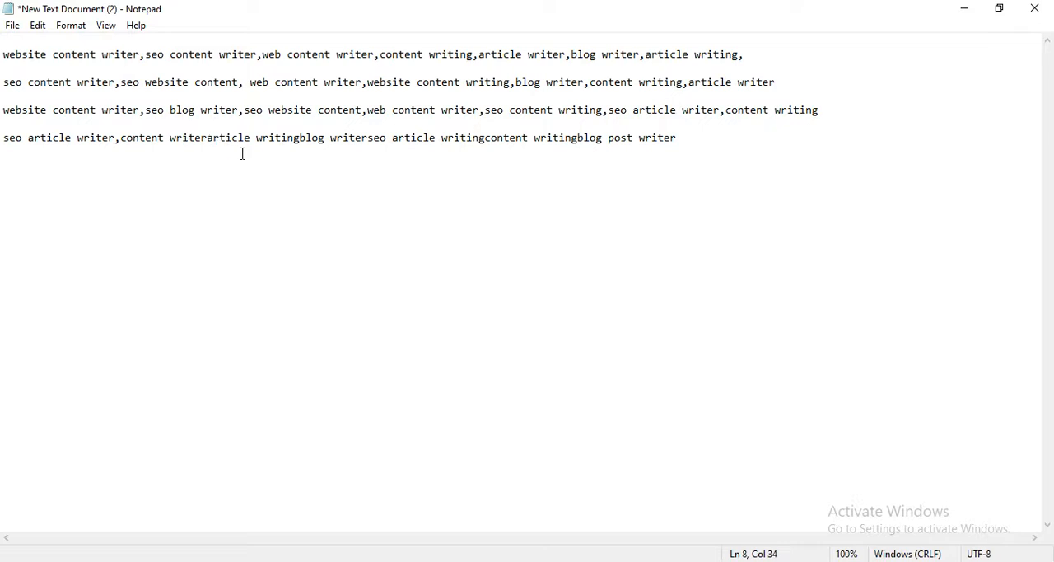
pyautogui.write(',')
pyautogui.click(306, 138)
pyautogui.write(',')
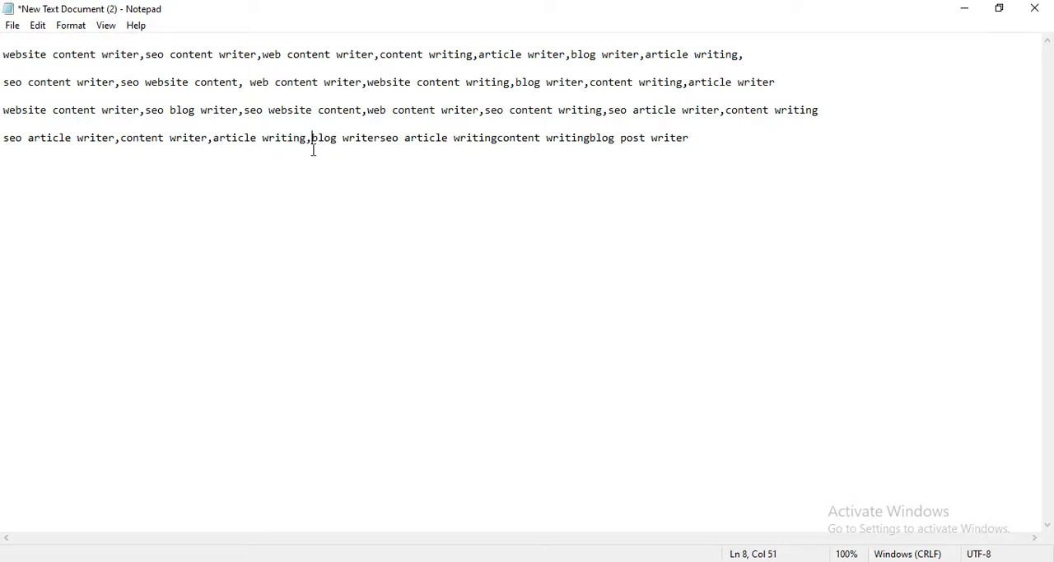
pyautogui.click(381, 142)
pyautogui.write(',')
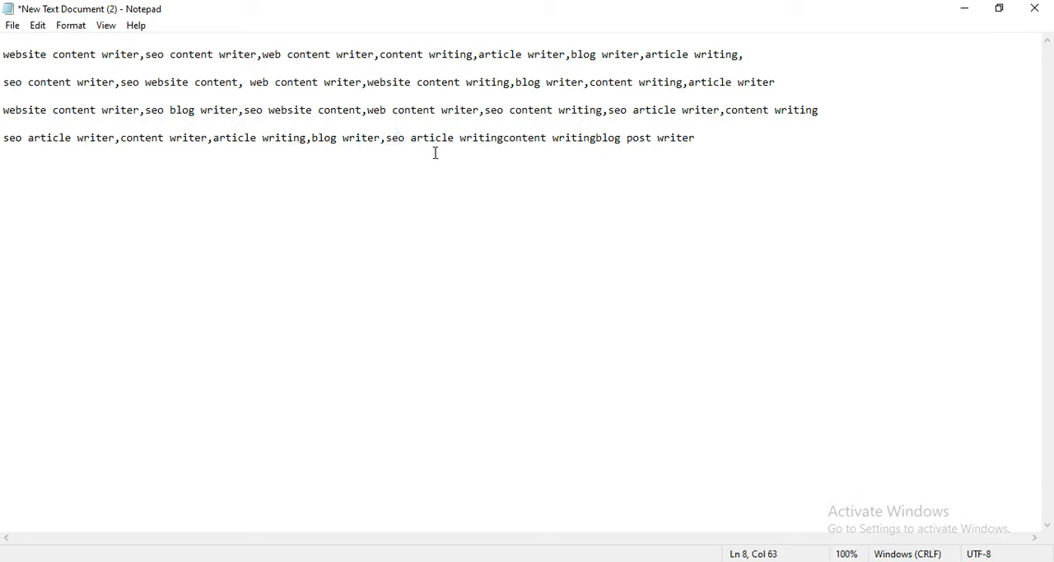
pyautogui.click(504, 141)
pyautogui.write(',')
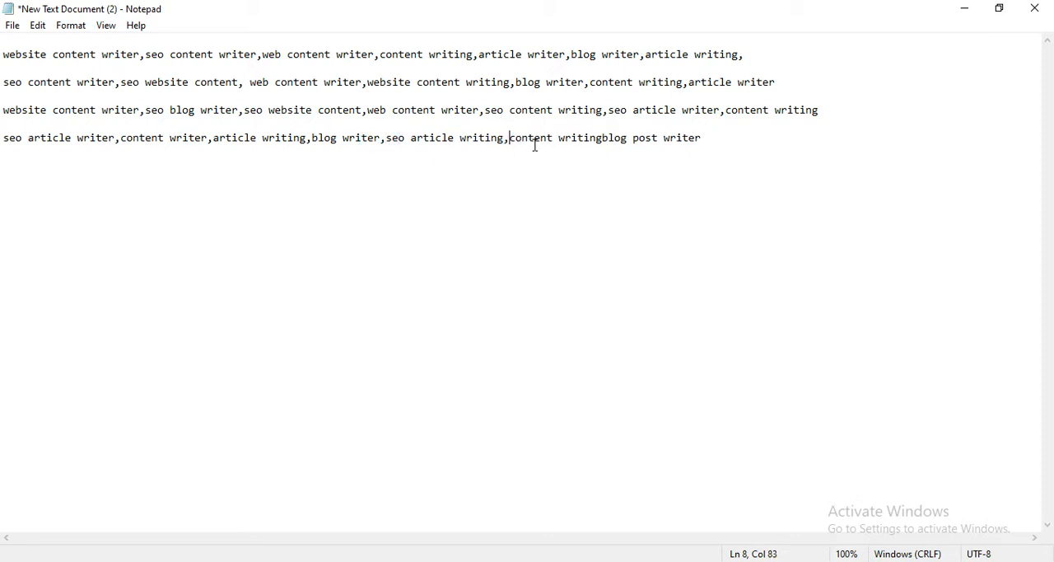
pyautogui.click(606, 137)
pyautogui.write(',')
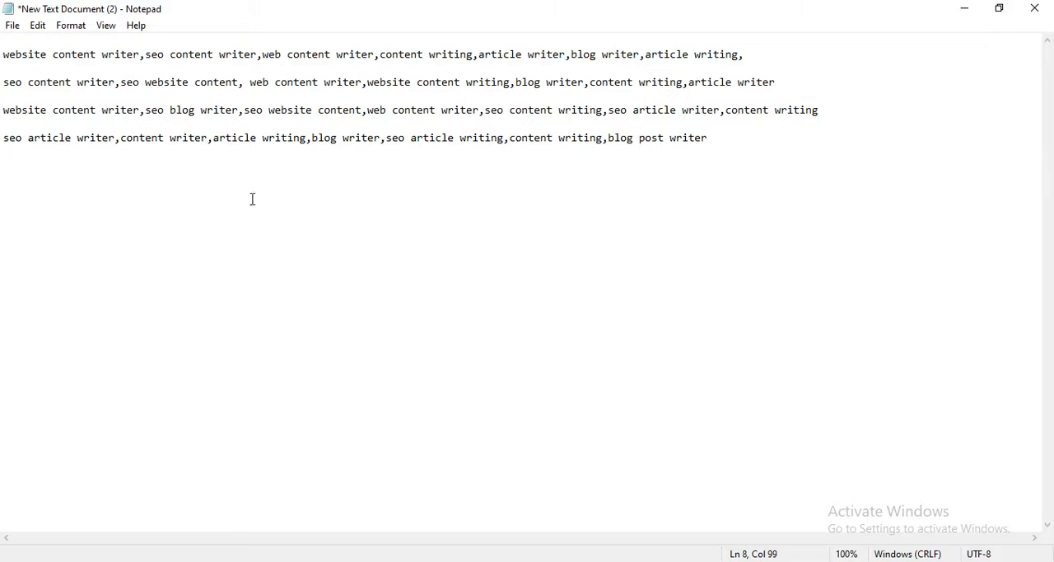
# Return to Fiverr, open the suggested search "blog writer", and copy all of its suggested terms.
pyautogui.click(255, 559)
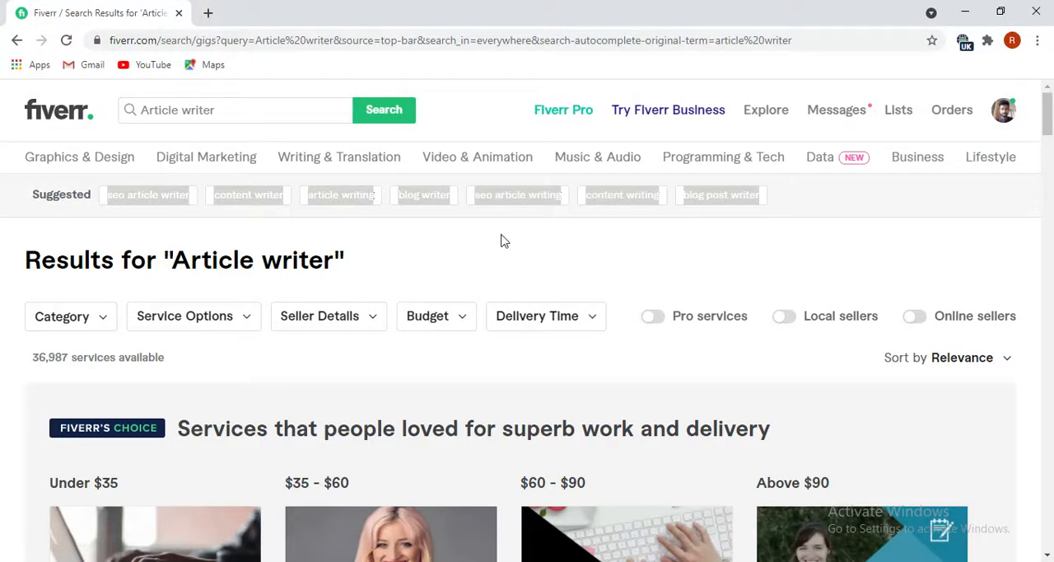
pyautogui.click(576, 236)
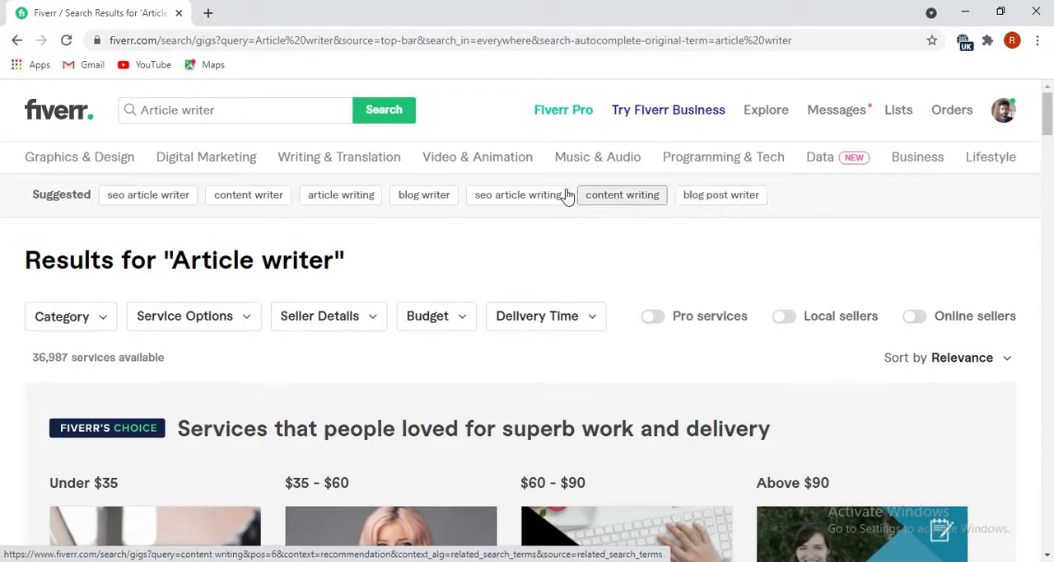
pyautogui.click(425, 201)
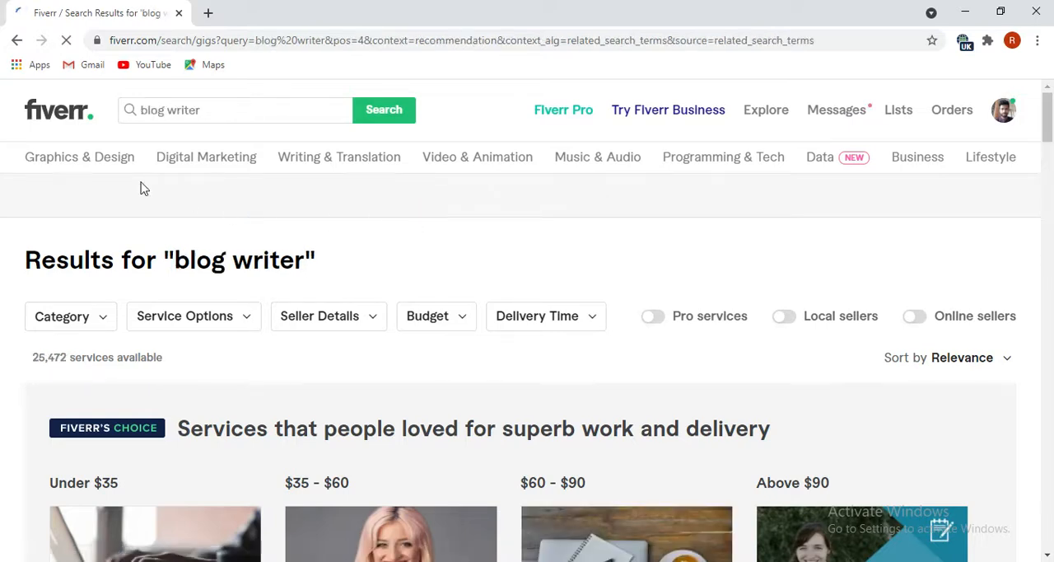
pyautogui.moveTo(748, 198); pyautogui.dragTo(105, 195)
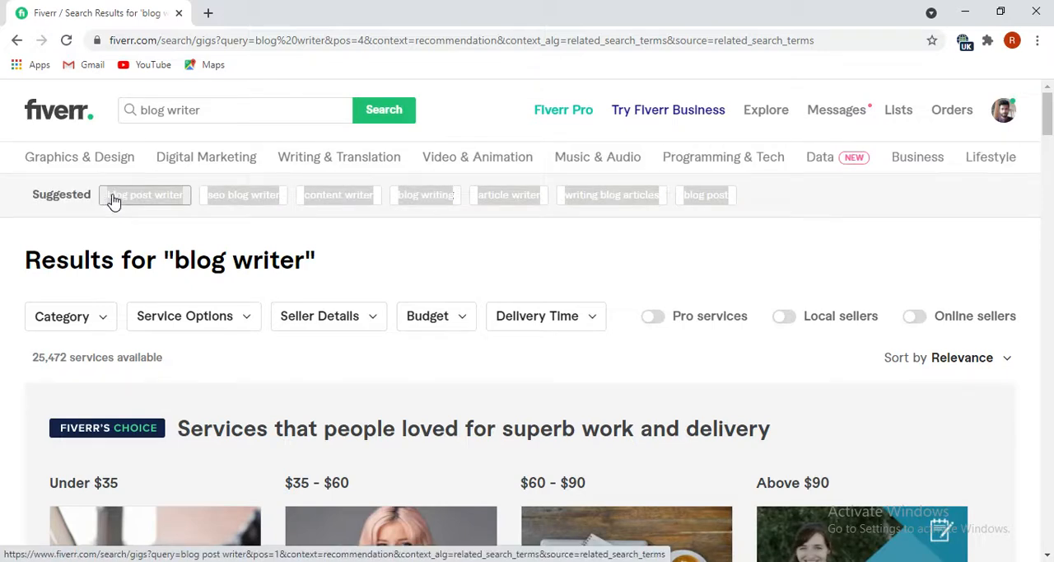
pyautogui.rightClick(110, 196)
pyautogui.click(159, 320)
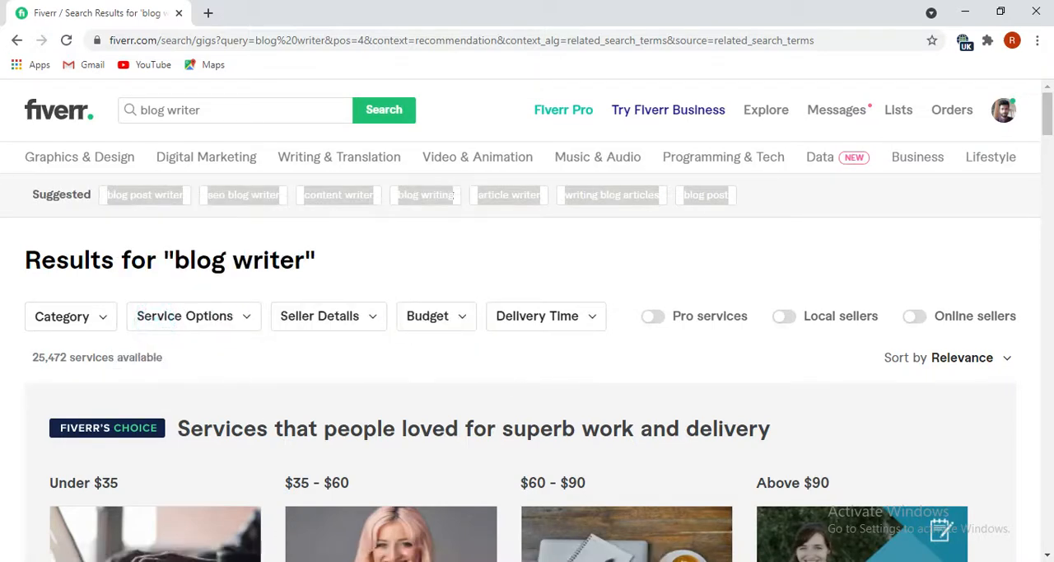
# Switch to Notepad and paste the copied terms below the fourth keyword list, leaving a blank line between them.
pyautogui.hotkey('alt', 'Tab')
pyautogui.click(728, 151)
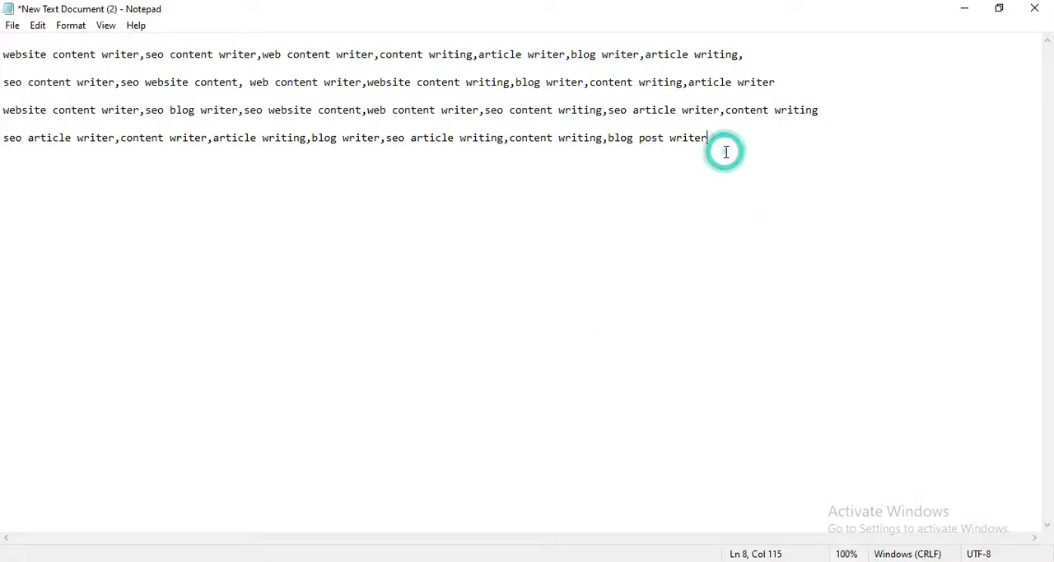
pyautogui.press('Return')
pyautogui.hotkey('ctrl', 'v')
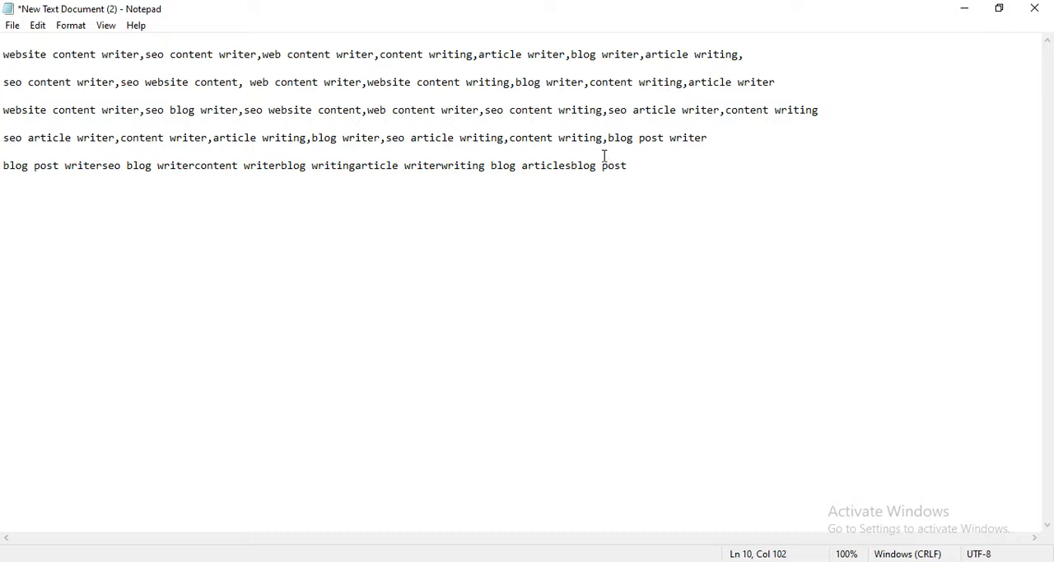
# Separate the keywords in the fifth list with commas, from "blog post writer" through "blog post".
pyautogui.click(103, 167)
pyautogui.write(',')
pyautogui.click(202, 169)
pyautogui.write(',')
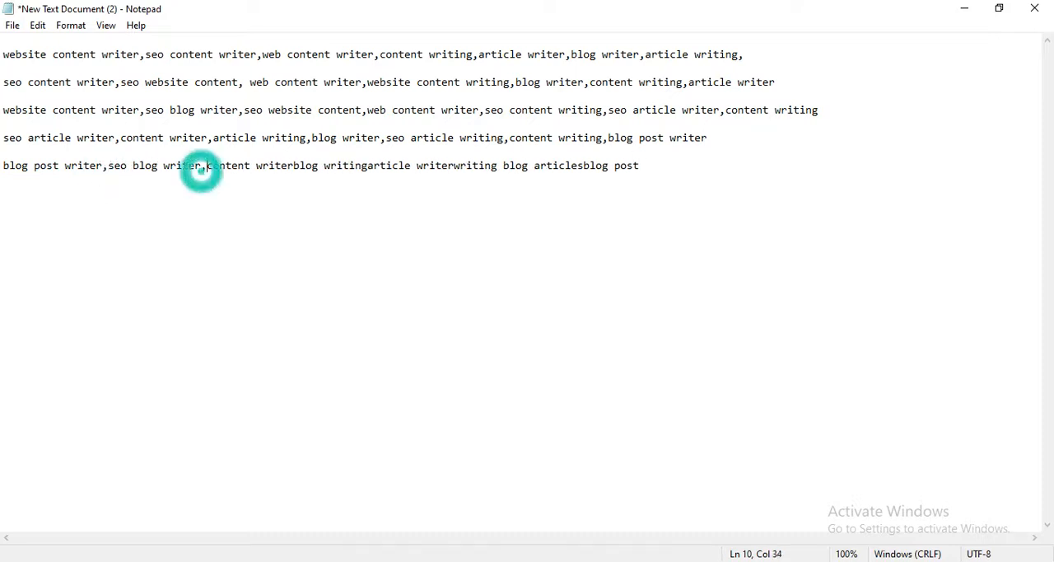
pyautogui.click(293, 169)
pyautogui.write(',')
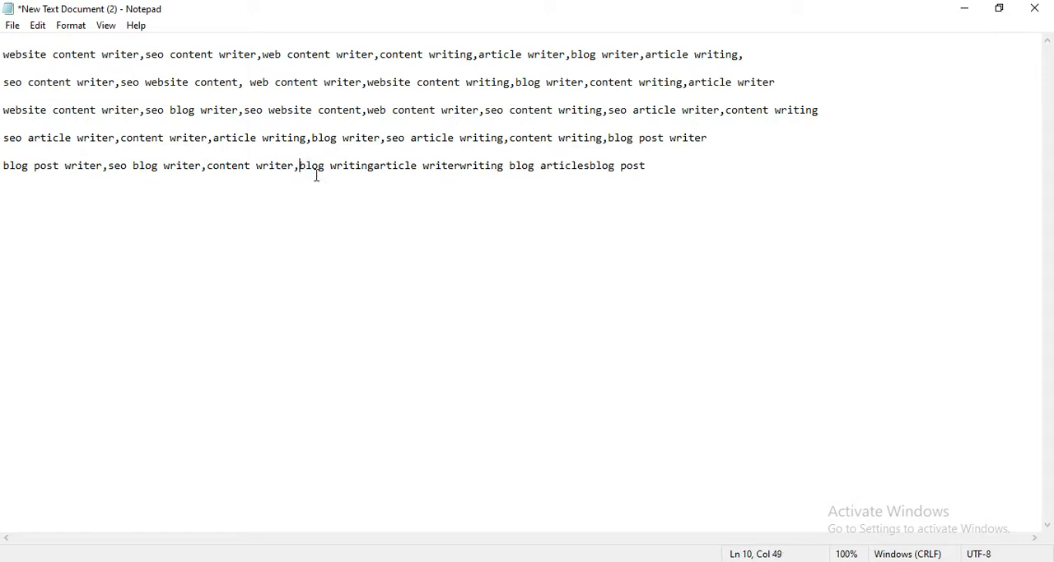
pyautogui.click(375, 168)
pyautogui.write(',')
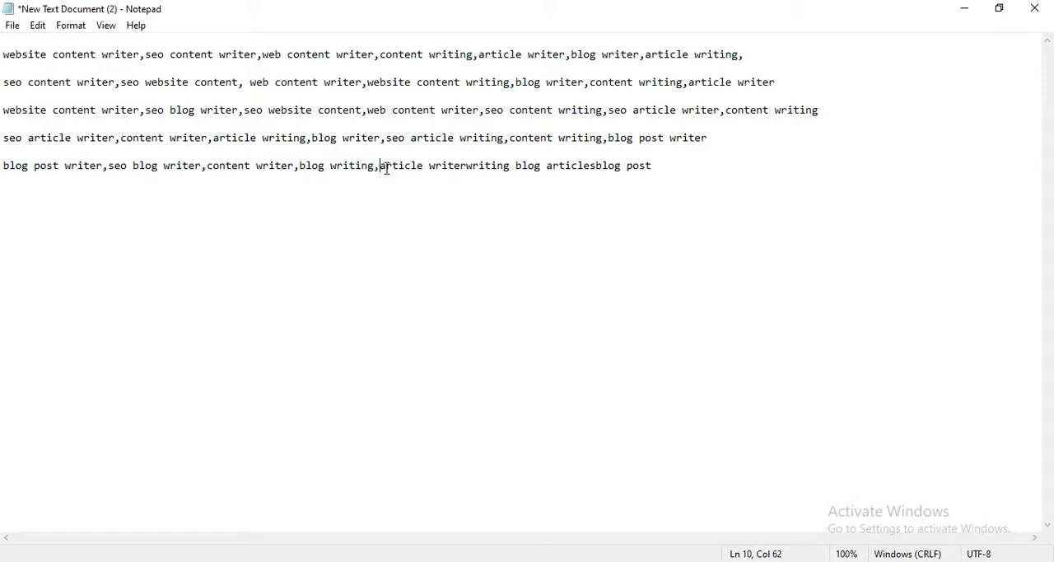
pyautogui.click(463, 168)
pyautogui.click(466, 169)
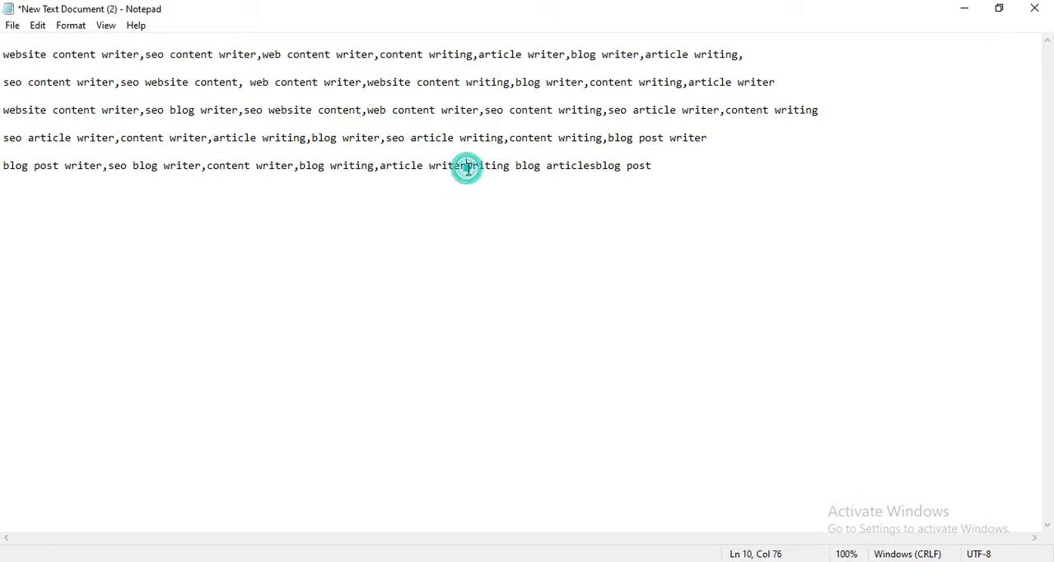
pyautogui.write(',')
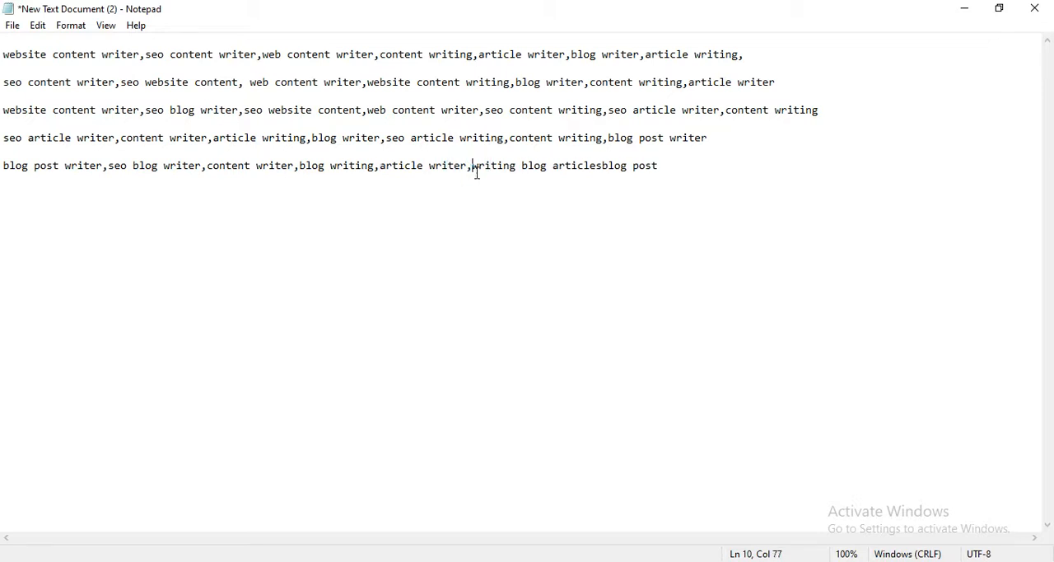
pyautogui.click(600, 166)
pyautogui.write(',')
pyautogui.click(677, 166)
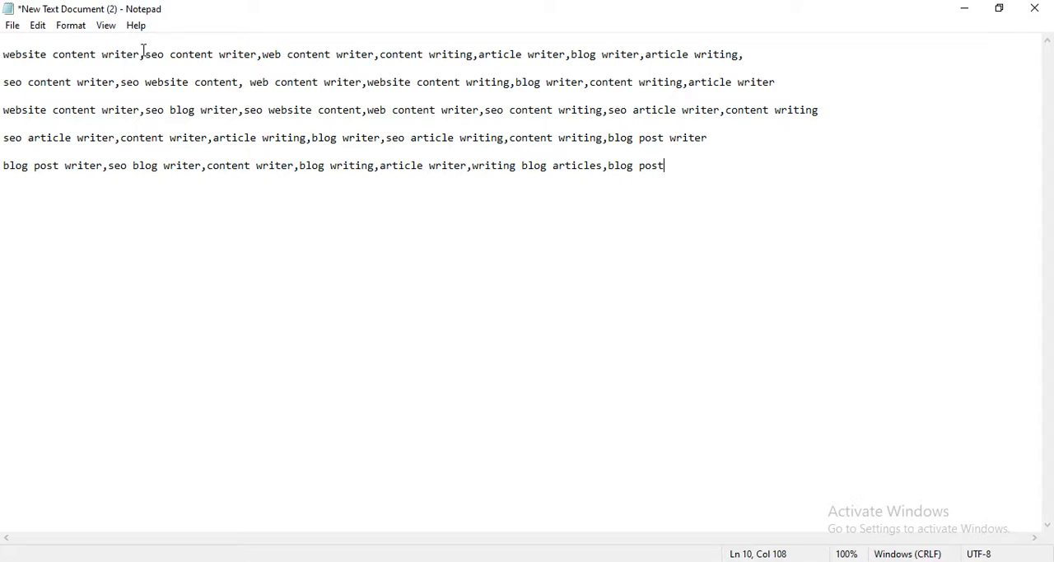
# Cut "website content writer" from the start of the first keyword list.
pyautogui.moveTo(141, 53); pyautogui.dragTo(111, 59)
pyautogui.moveTo(26, 60); pyautogui.dragTo(3, 58)
pyautogui.rightClick(28, 50)
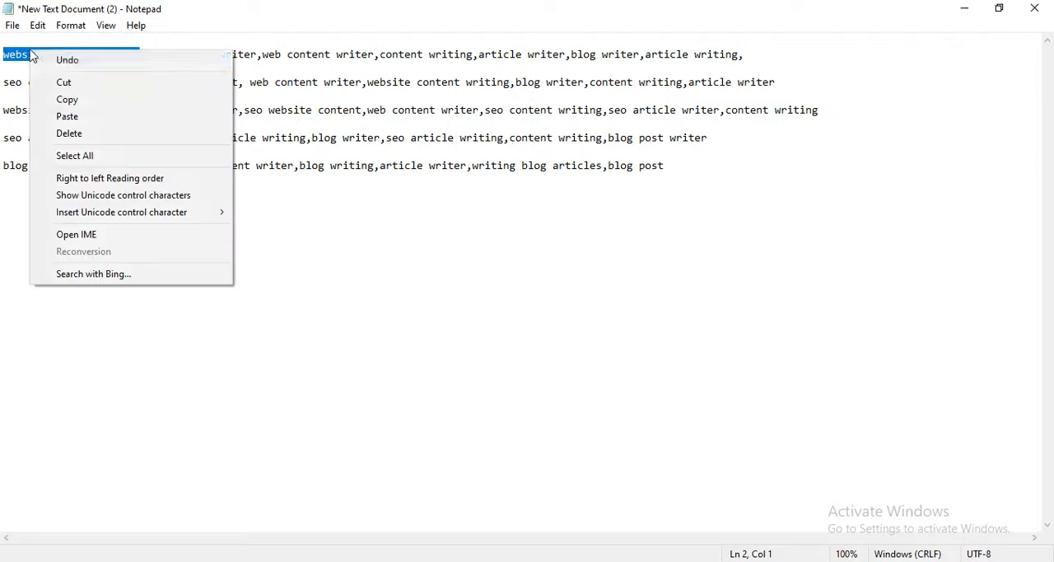
pyautogui.click(63, 82)
pyautogui.click(27, 236)
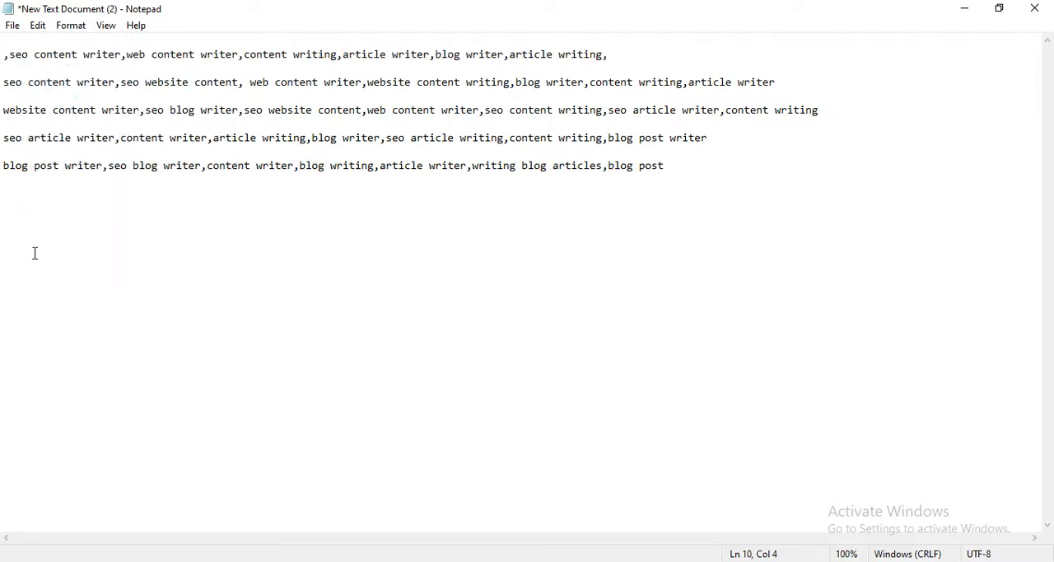
# Add the heading "finall keyword:" below the fifth list, leaving a blank line between, and paste the cut keyword beneath the heading.
pyautogui.click(678, 154)
pyautogui.click(675, 165)
pyautogui.press('Return')
pyautogui.press('Return')
pyautogui.write('finall keyword:')
pyautogui.hotkey('ctrl', 'v')
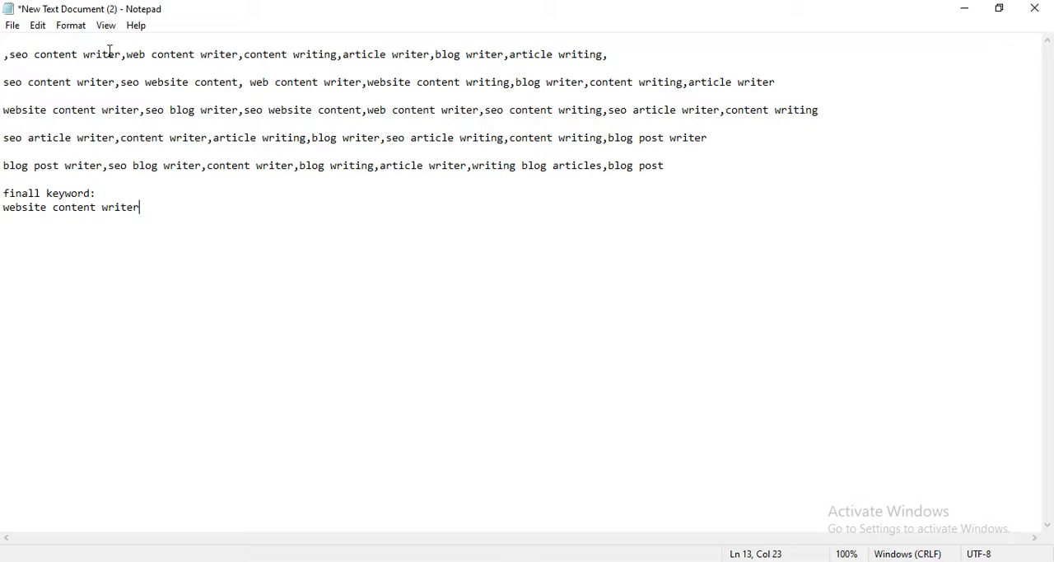
# Copy "seo content writer" from the first list onto a new line of the final list, and end both final entries with a comma.
pyautogui.moveTo(120, 52); pyautogui.dragTo(8, 57)
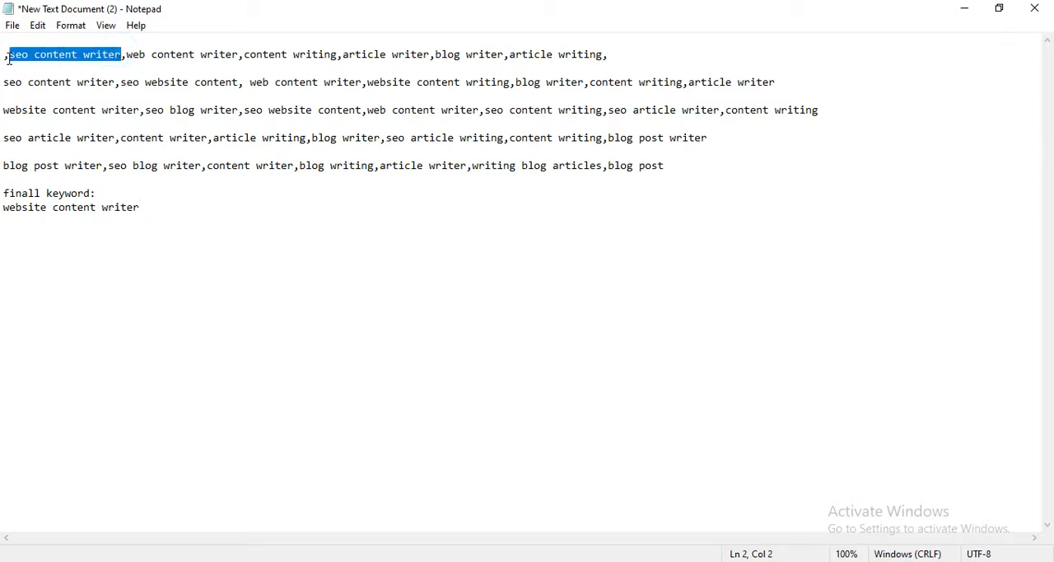
pyautogui.rightClick(33, 50)
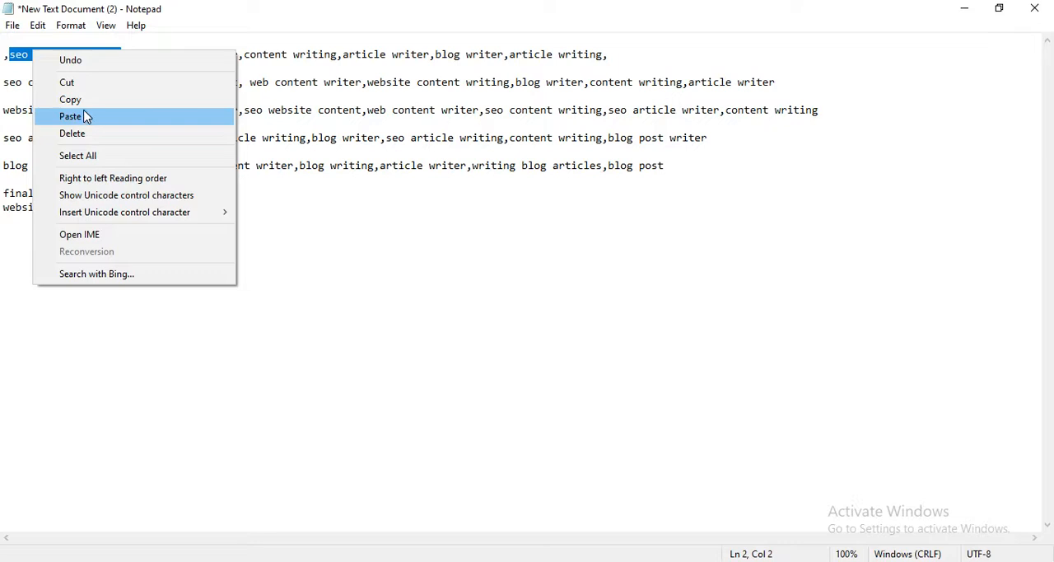
pyautogui.click(84, 100)
pyautogui.click(148, 208)
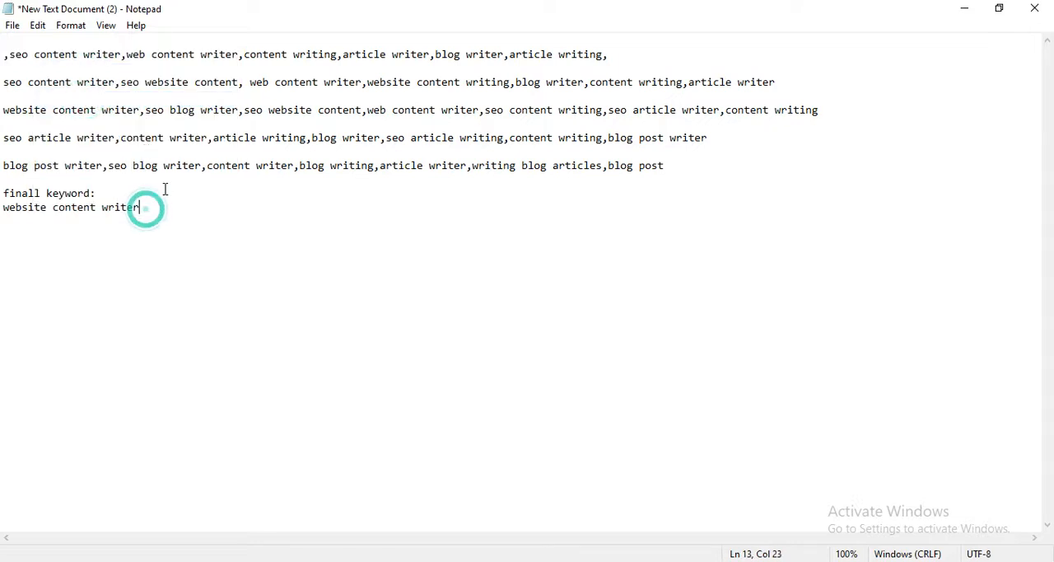
pyautogui.press('Return')
pyautogui.hotkey('ctrl', 'v')
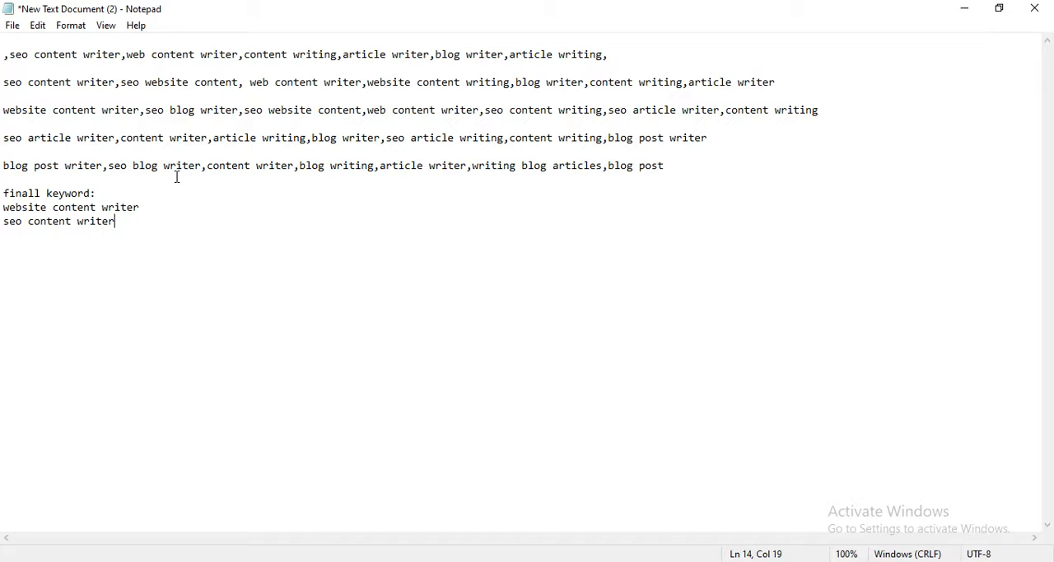
pyautogui.write(',')
pyautogui.click(148, 207)
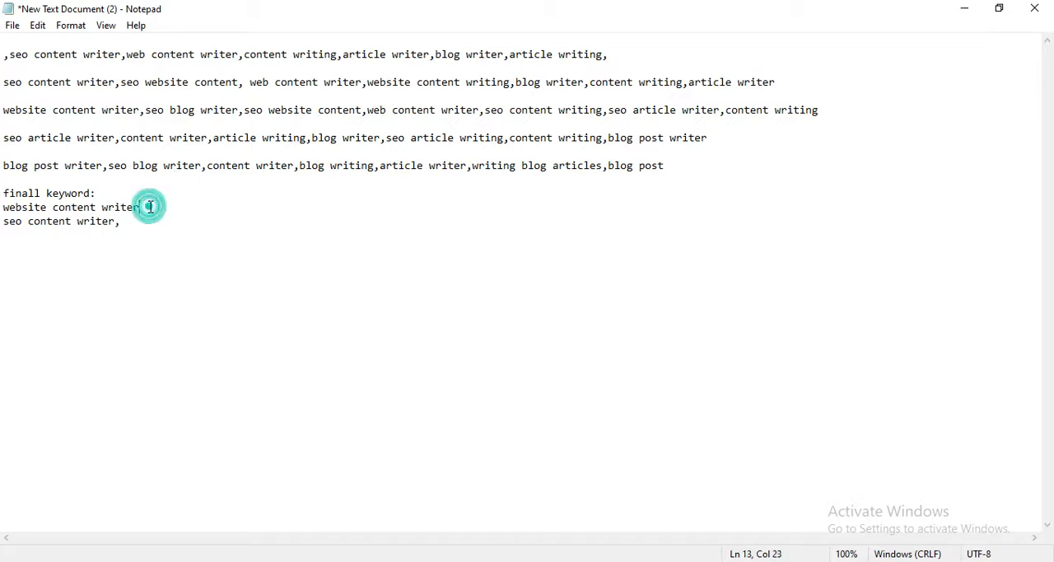
pyautogui.write(',')
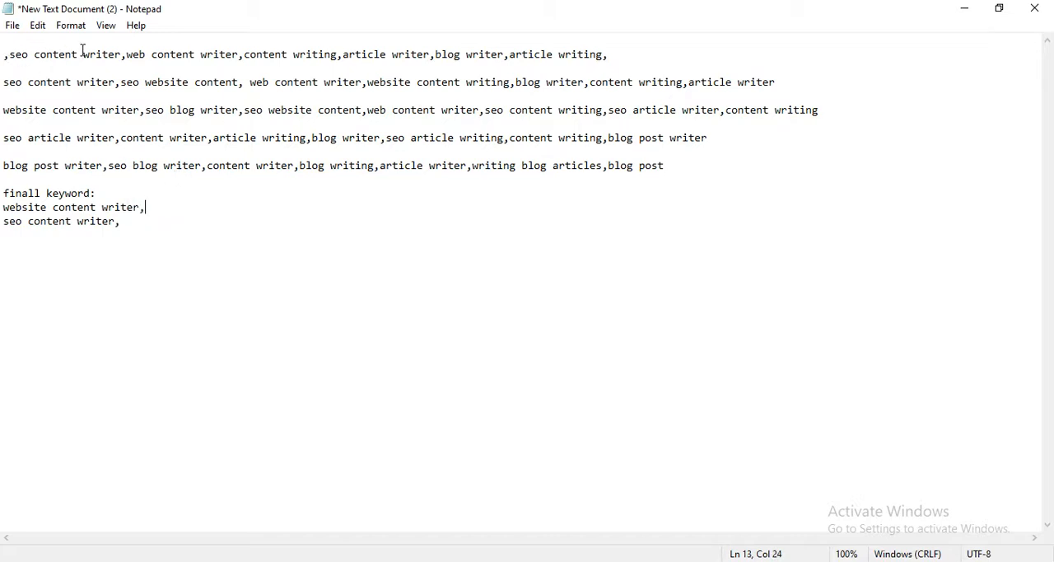
# Delete "seo content writer" and the commas around it from the start of the first list.
pyautogui.click(126, 54)
pyautogui.press('BackSpace')
pyautogui.press('BackSpace')
pyautogui.press('BackSpace')
pyautogui.press('BackSpace')
pyautogui.press('BackSpace')
pyautogui.press('BackSpace')
pyautogui.press('BackSpace')
pyautogui.press('BackSpace')
pyautogui.press('BackSpace')
pyautogui.press('BackSpace')
pyautogui.press('BackSpace')
pyautogui.press('BackSpace')
pyautogui.press('BackSpace')
pyautogui.press('BackSpace')
pyautogui.press('BackSpace')
pyautogui.press('BackSpace')
pyautogui.press('BackSpace')
pyautogui.press('BackSpace')
pyautogui.press('BackSpace')
pyautogui.press('BackSpace')
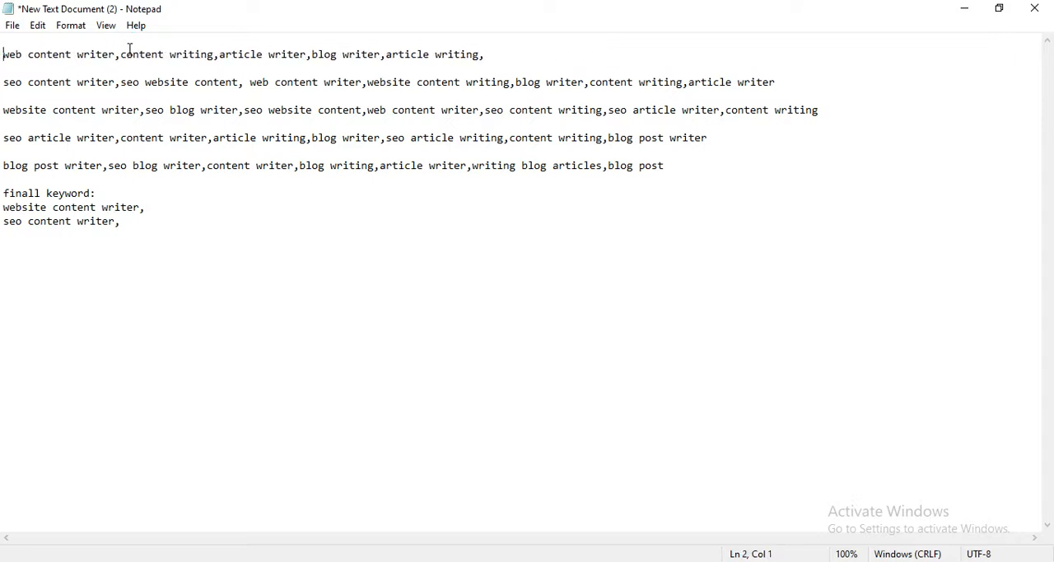
# Copy "web content writer" from the first list onto a new line below "seo content writer," in the final list.
pyautogui.click(117, 55)
pyautogui.moveTo(117, 54); pyautogui.dragTo(59, 55)
pyautogui.click(117, 54)
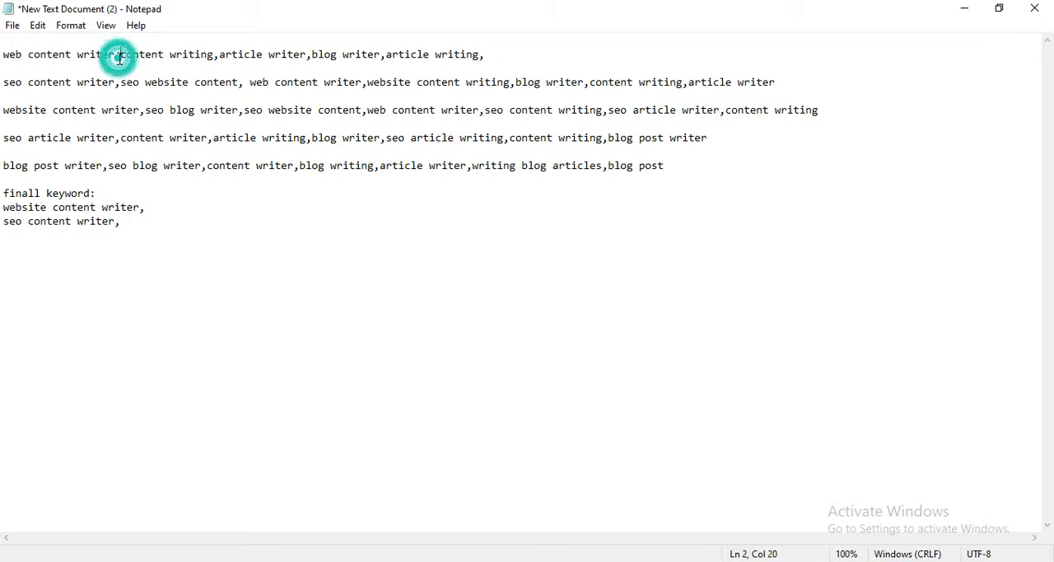
pyautogui.moveTo(164, 55); pyautogui.dragTo(28, 54)
pyautogui.click(47, 66)
pyautogui.click(117, 54)
pyautogui.moveTo(117, 55); pyautogui.dragTo(3, 54)
pyautogui.rightClick(10, 62)
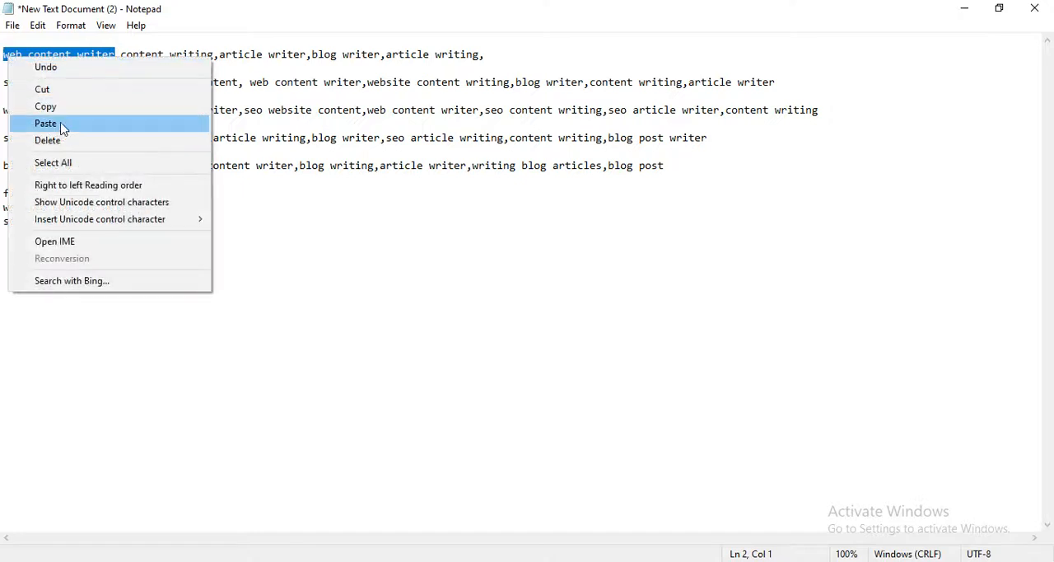
pyautogui.press('Escape')
pyautogui.click(134, 237)
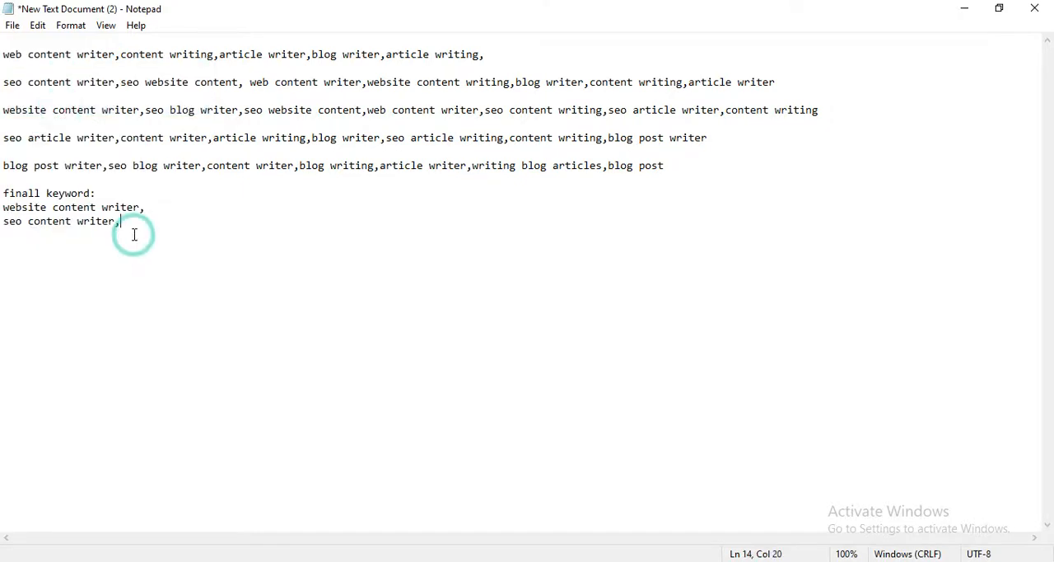
pyautogui.press('Return')
pyautogui.hotkey('ctrl', 'v')
# Delete "web content writer," from the start of the first list.
pyautogui.click(120, 54)
pyautogui.press('BackSpace')
pyautogui.press('BackSpace')
pyautogui.press('BackSpace')
pyautogui.press('BackSpace')
pyautogui.press('BackSpace')
pyautogui.press('BackSpace')
pyautogui.press('BackSpace')
pyautogui.press('BackSpace')
pyautogui.press('BackSpace')
pyautogui.press('BackSpace')
pyautogui.press('BackSpace')
pyautogui.press('BackSpace')
pyautogui.press('BackSpace')
pyautogui.press('BackSpace')
pyautogui.press('BackSpace')
pyautogui.press('BackSpace')
pyautogui.press('BackSpace')
pyautogui.press('BackSpace')
pyautogui.press('BackSpace')
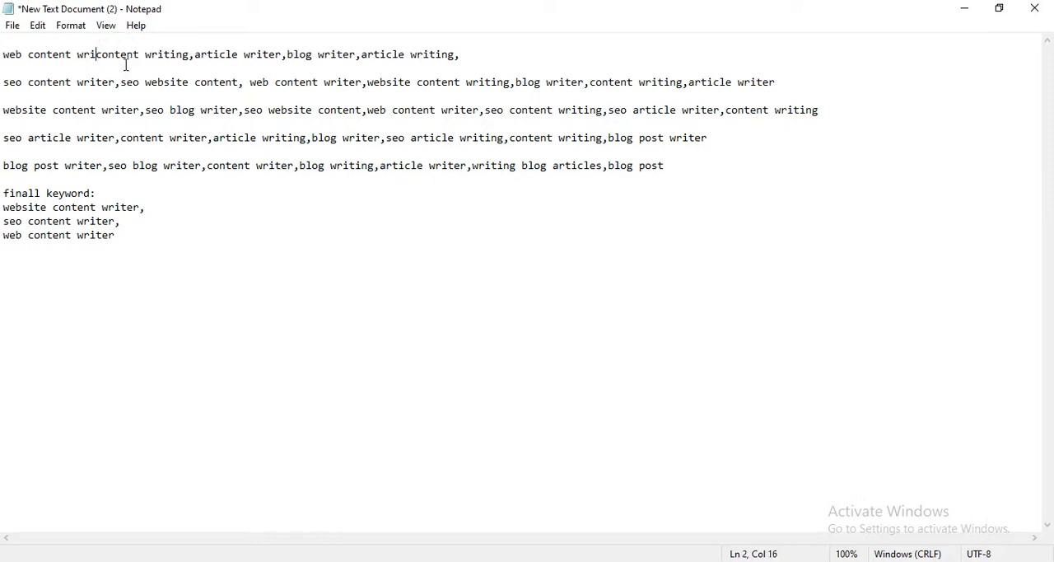
# Move "content writing" from the first list to a new line of the final list, and start another line below it.
pyautogui.moveTo(97, 55); pyautogui.dragTo(3, 54)
pyautogui.rightClick(15, 51)
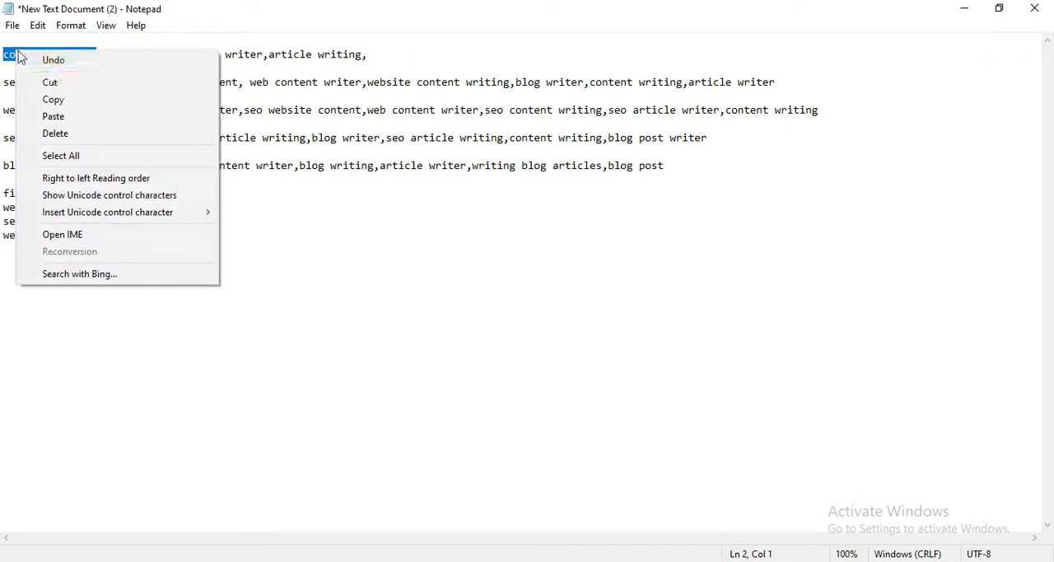
pyautogui.click(68, 89)
pyautogui.click(123, 243)
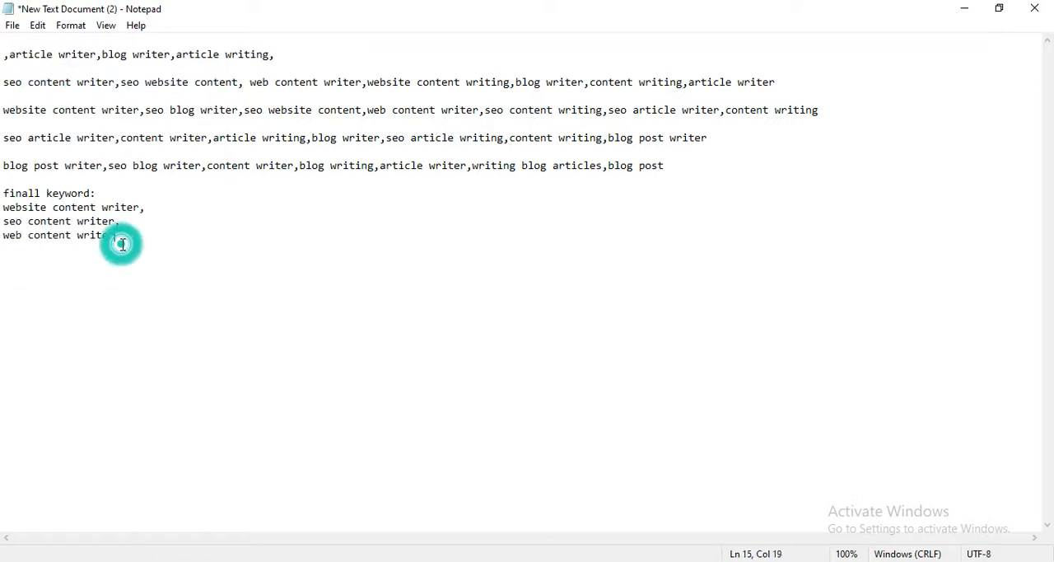
pyautogui.press('Return')
pyautogui.hotkey('ctrl', 'v')
pyautogui.press('Return')
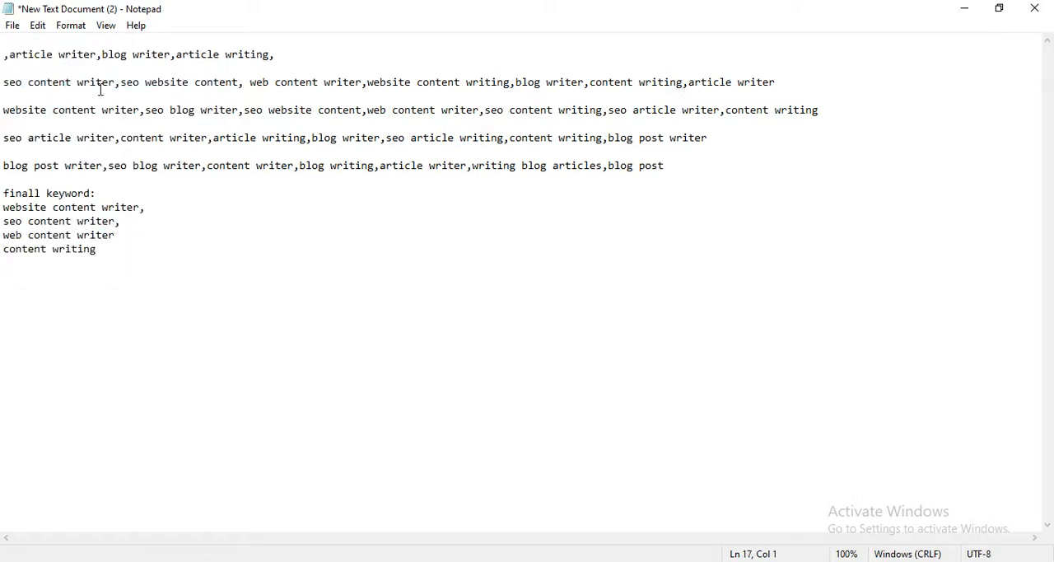
# Move "article writer" from the first list to the final list's last line, and add a comma after "content writing".
pyautogui.moveTo(97, 56); pyautogui.dragTo(9, 54)
pyautogui.rightClick(21, 49)
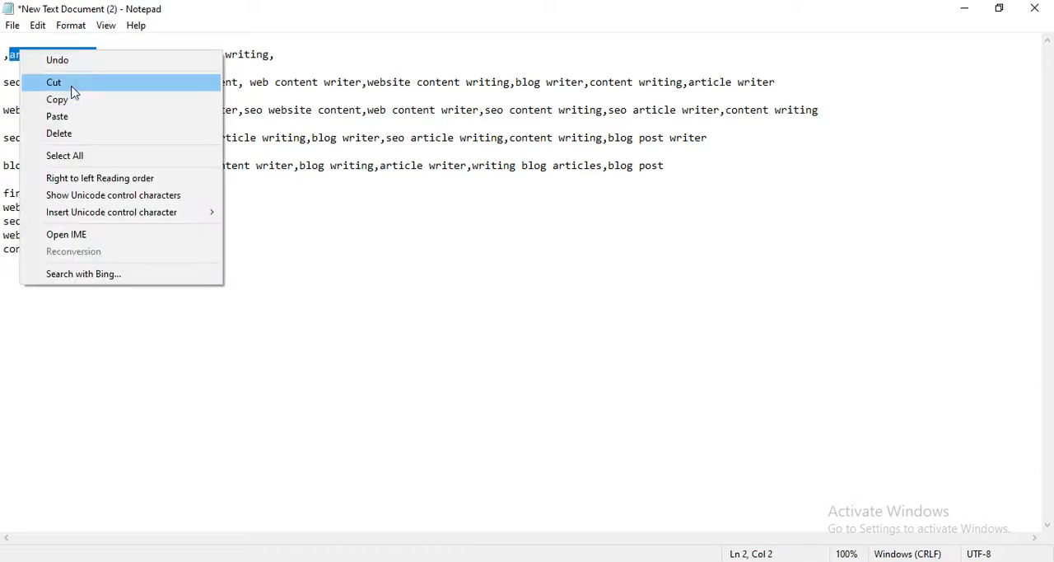
pyautogui.click(73, 83)
pyautogui.click(107, 254)
pyautogui.write(',')
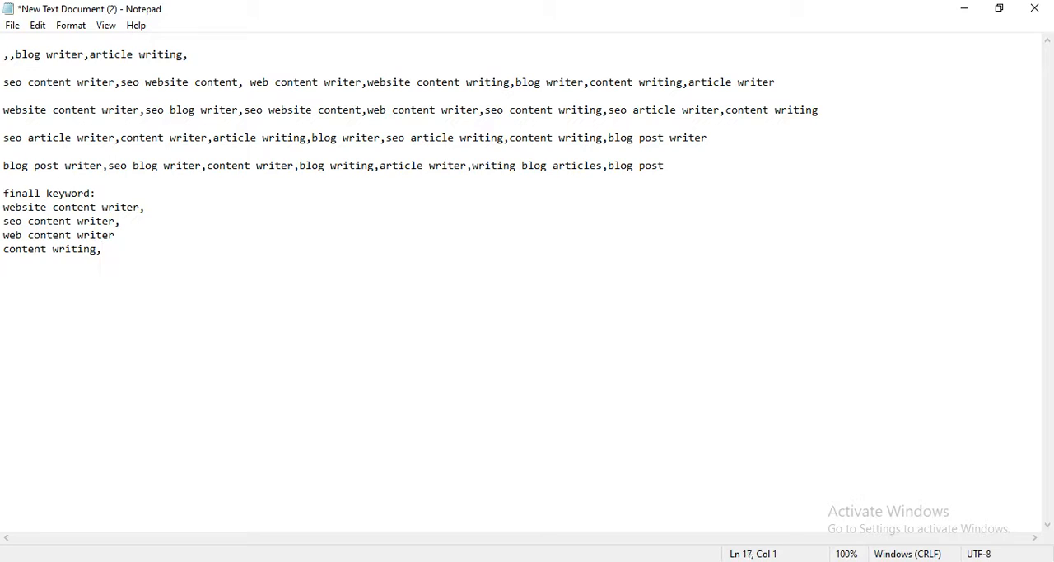
pyautogui.hotkey('ctrl', 'v')
# Move "blog writer" from the first list to a new line below "article writer" in the final list.
pyautogui.moveTo(82, 54); pyautogui.dragTo(15, 54)
pyautogui.rightClick(33, 56)
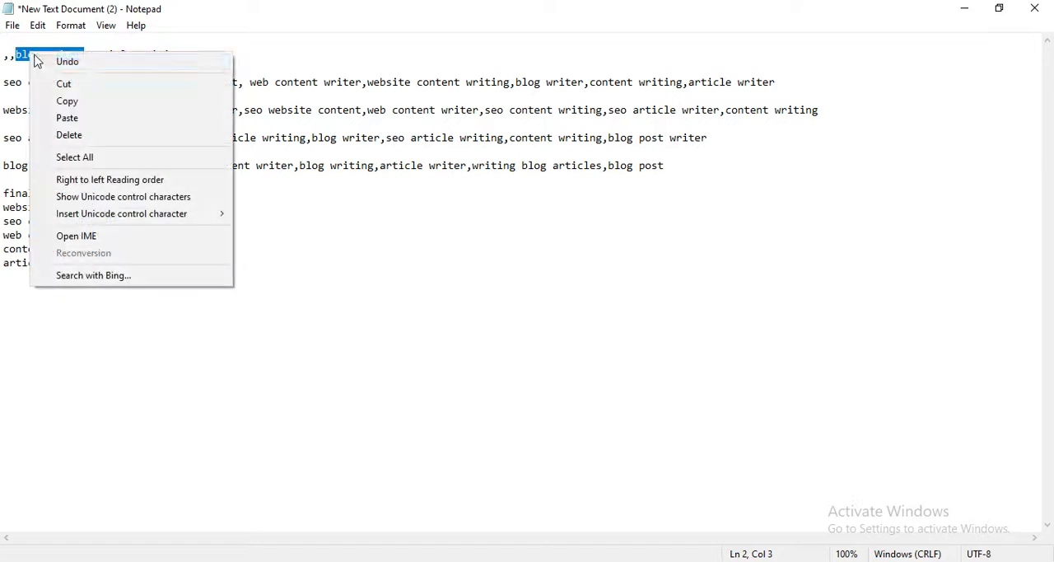
pyautogui.click(64, 84)
pyautogui.click(110, 261)
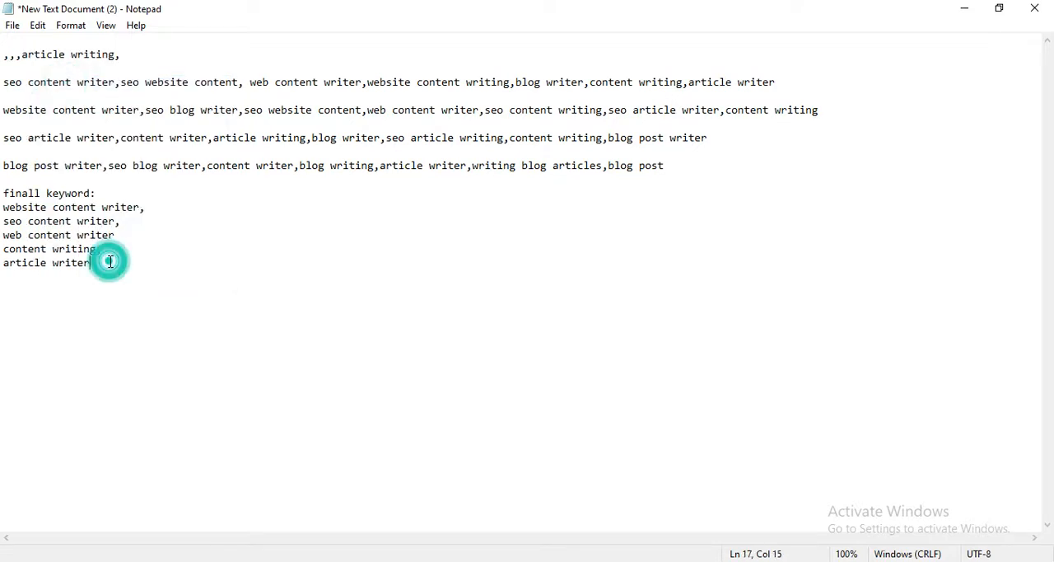
pyautogui.press('Return')
pyautogui.hotkey('ctrl', 'v')
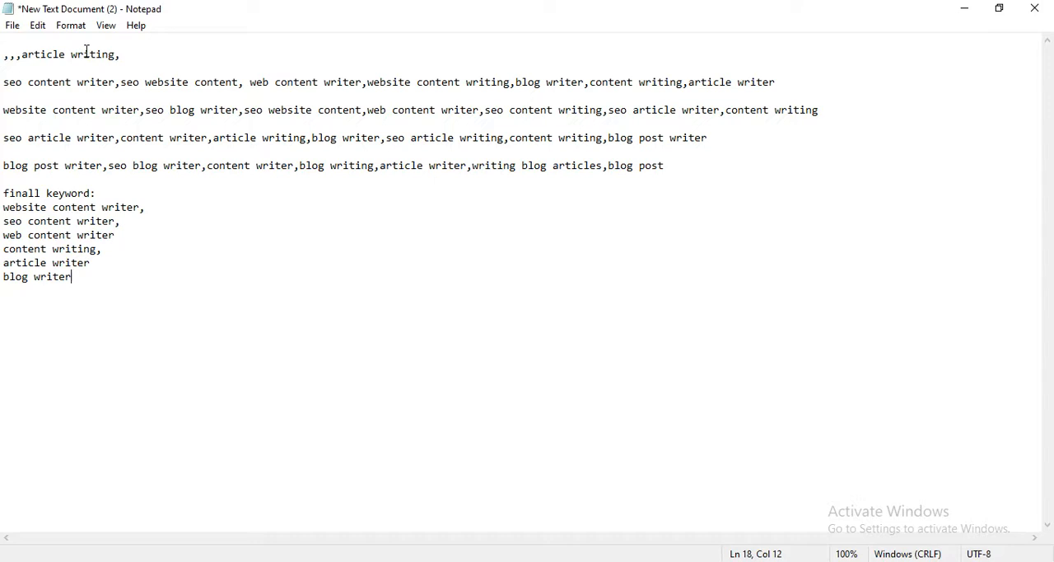
# Move "article writing" from the first list to a new line below "blog writer" in the final list.
pyautogui.moveTo(116, 55); pyautogui.dragTo(22, 54)
pyautogui.rightClick(52, 57)
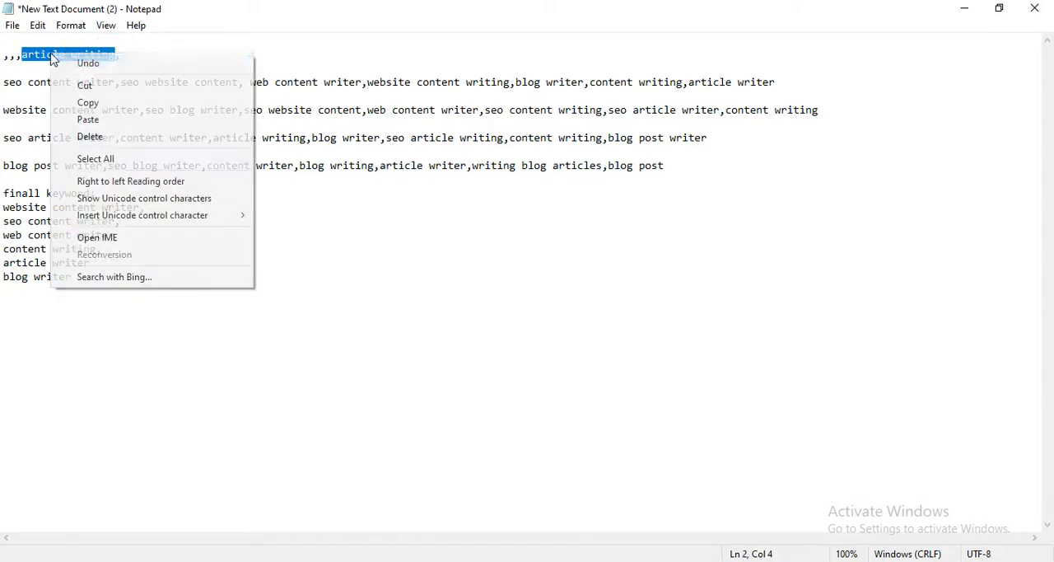
pyautogui.click(88, 85)
pyautogui.click(86, 273)
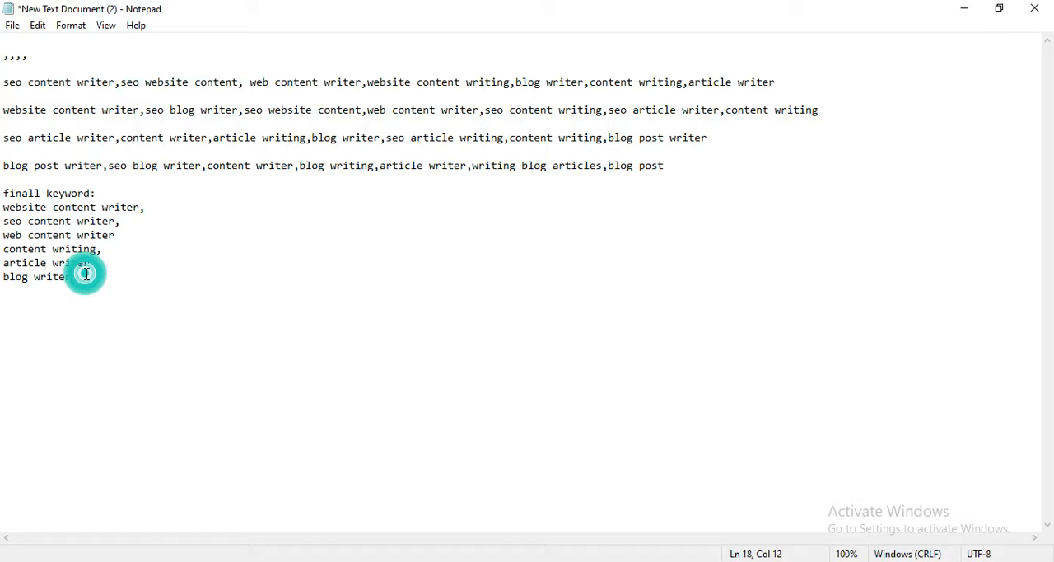
pyautogui.press('Return')
pyautogui.hotkey('ctrl', 'v')
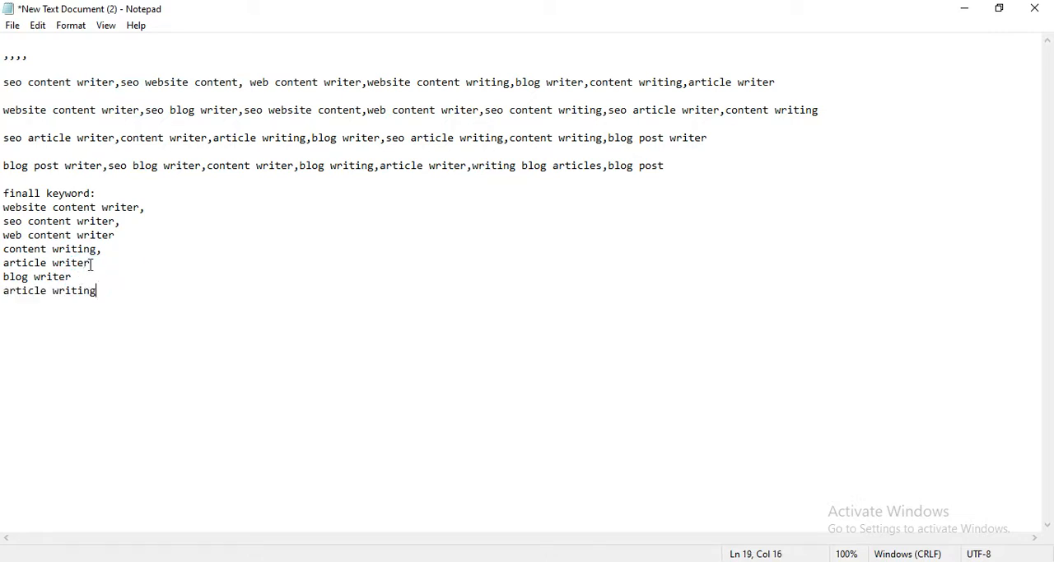
# Delete the leftover commas of the emptied first list together with their line.
pyautogui.click(42, 67)
pyautogui.click(42, 55)
pyautogui.press('BackSpace')
pyautogui.press('BackSpace')
pyautogui.press('BackSpace')
pyautogui.press('BackSpace')
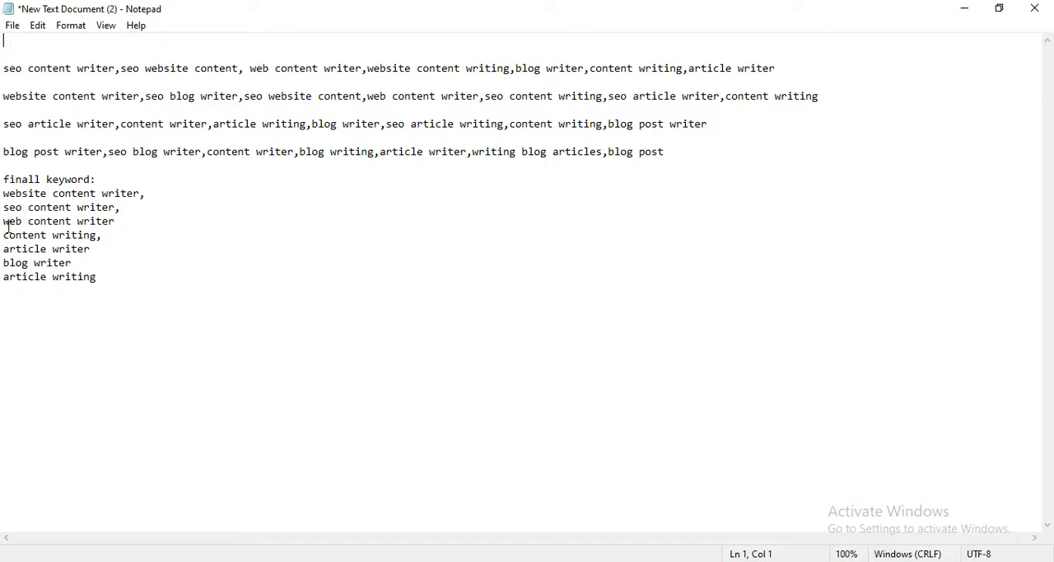
# Delete "seo content writer," from the start of the first remaining keyword list.
pyautogui.click(122, 69)
pyautogui.press('BackSpace')
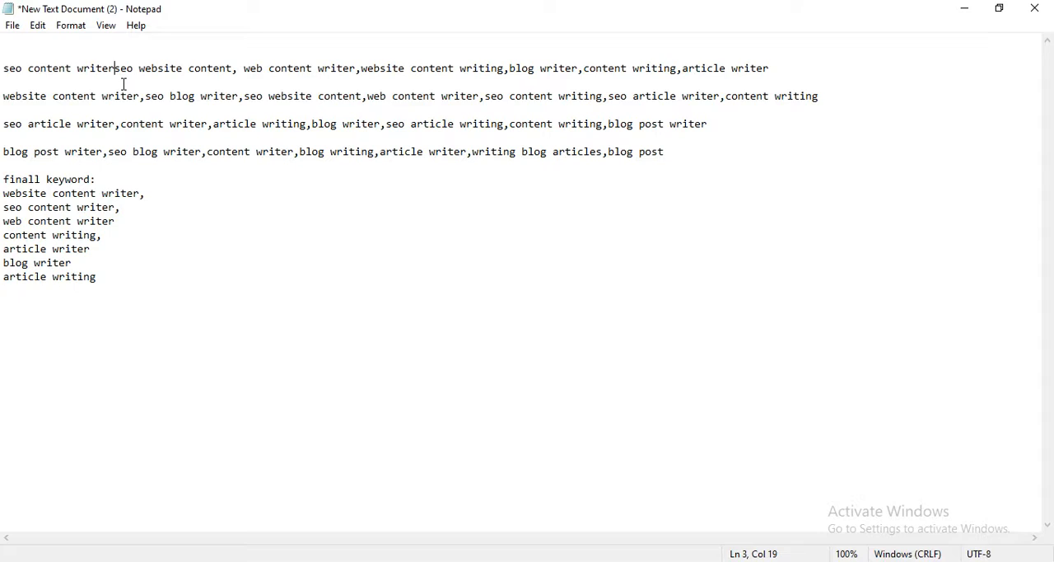
pyautogui.press('BackSpace')
pyautogui.press('BackSpace')
pyautogui.press('BackSpace')
pyautogui.press('BackSpace')
pyautogui.press('BackSpace')
pyautogui.press('BackSpace')
pyautogui.press('BackSpace')
pyautogui.press('BackSpace')
pyautogui.press('BackSpace')
pyautogui.press('BackSpace')
pyautogui.press('BackSpace')
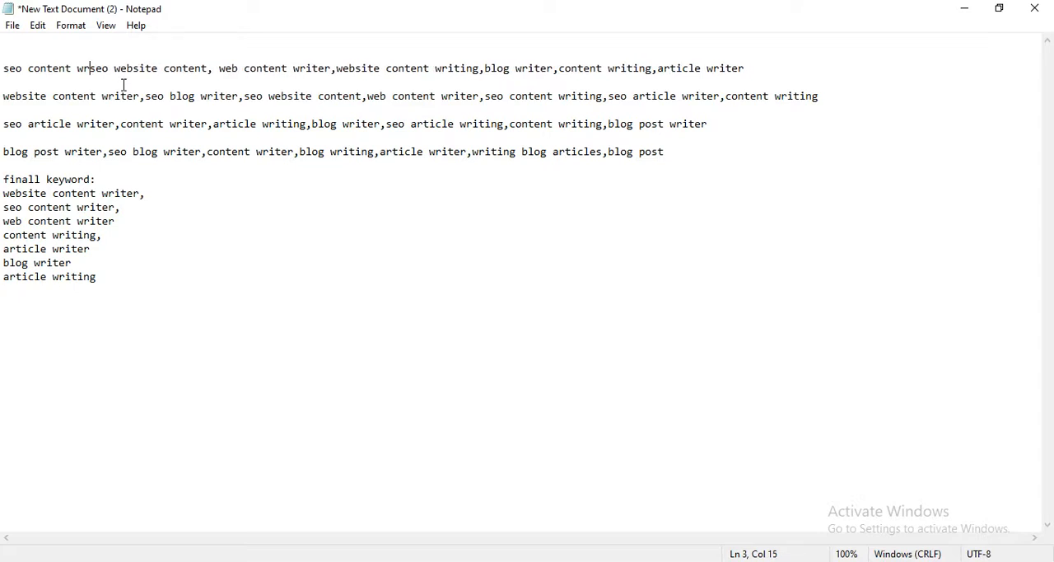
pyautogui.press('BackSpace')
pyautogui.press('BackSpace')
pyautogui.press('BackSpace')
pyautogui.press('BackSpace')
pyautogui.press('BackSpace')
pyautogui.press('BackSpace')
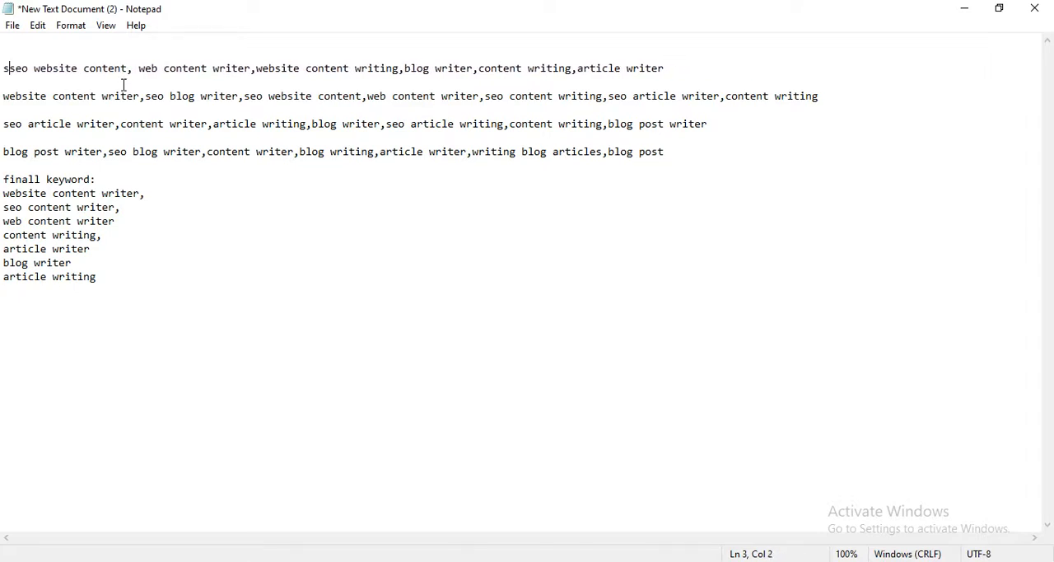
pyautogui.press('BackSpace')
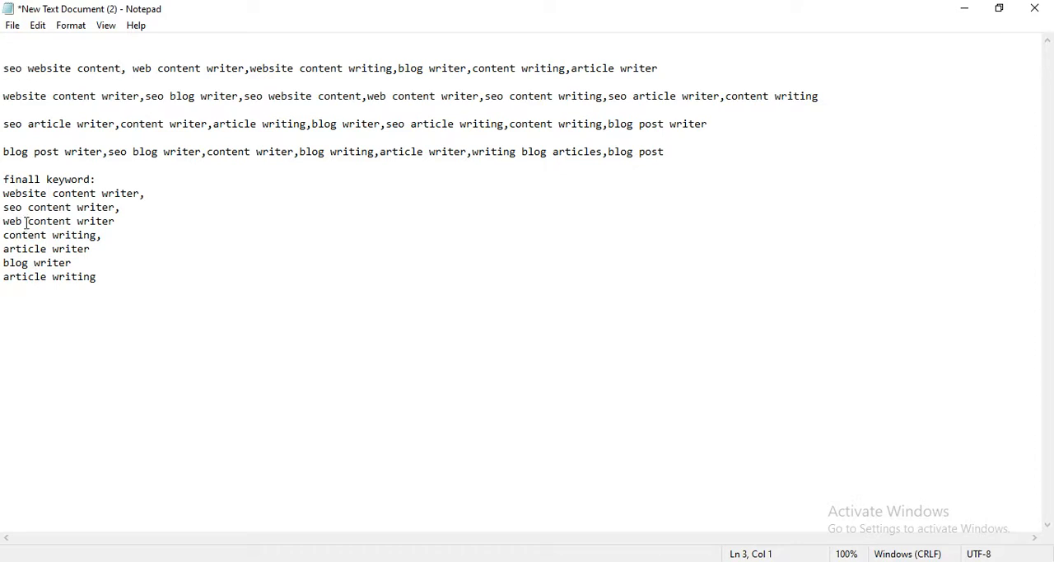
# Move "seo website content" from the first remaining list to a new line below "article writing" in the final list.
pyautogui.moveTo(122, 68); pyautogui.dragTo(6, 78)
pyautogui.keyDown('shift'); pyautogui.click(24, 69); pyautogui.keyUp('shift')
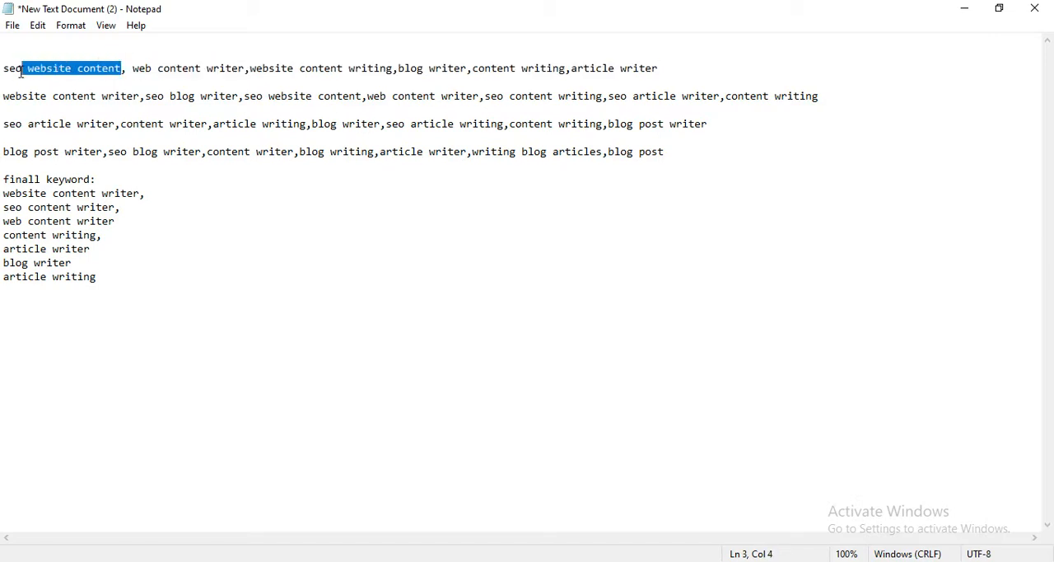
pyautogui.click(115, 69)
pyautogui.moveTo(116, 69); pyautogui.dragTo(6, 69)
pyautogui.rightClick(12, 71)
pyautogui.click(54, 100)
pyautogui.click(109, 276)
pyautogui.press('Return')
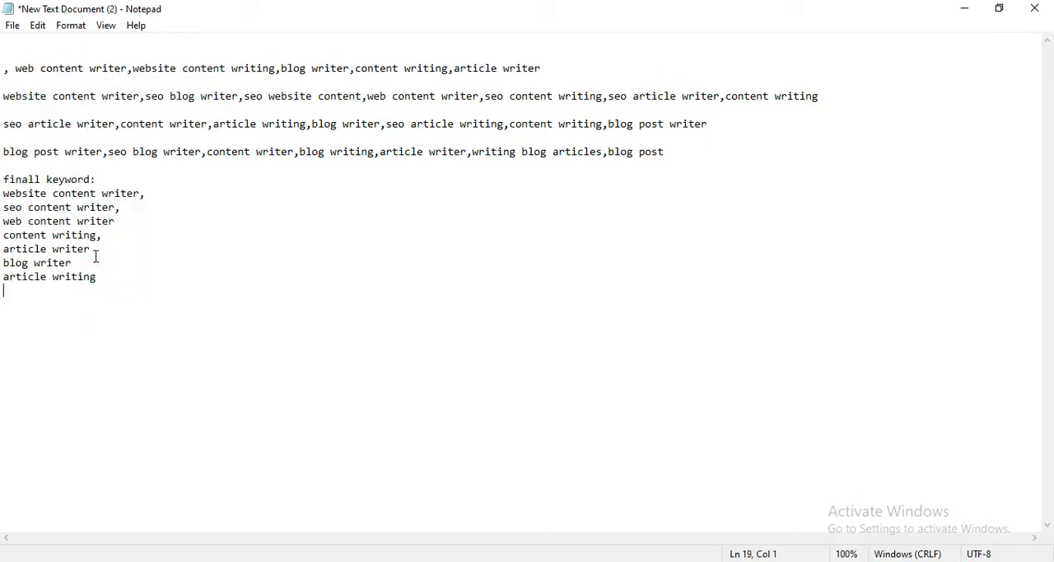
pyautogui.hotkey('ctrl', 'v')
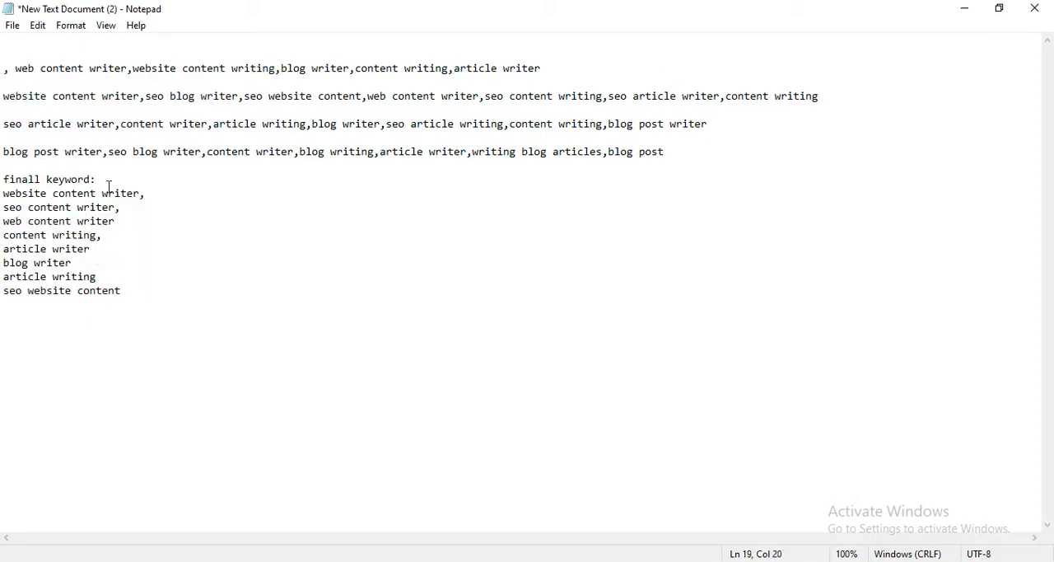
pyautogui.click(131, 71)
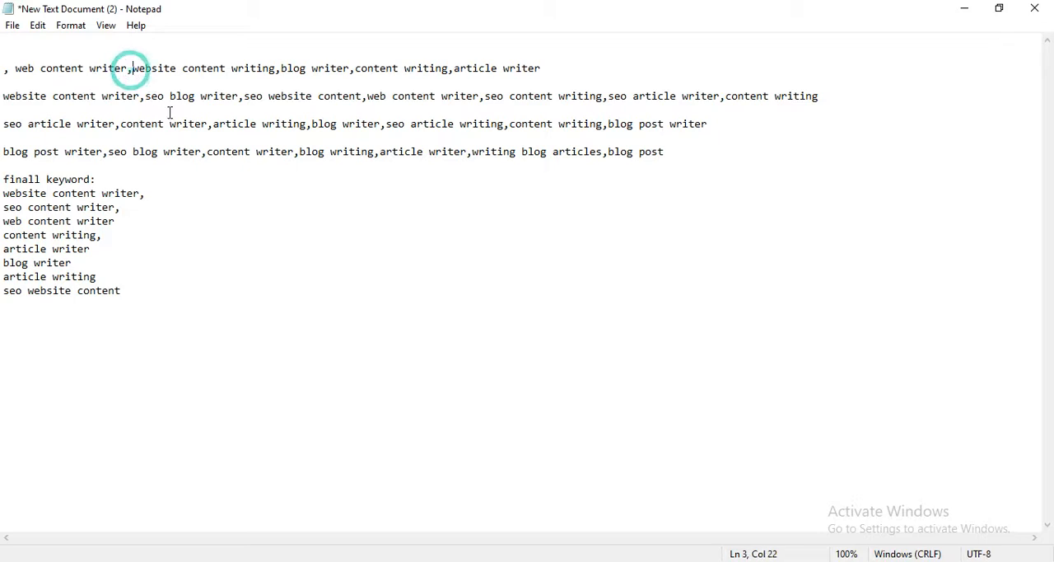
pyautogui.press('BackSpace')
pyautogui.press('BackSpace')
pyautogui.press('BackSpace')
pyautogui.press('BackSpace')
pyautogui.press('BackSpace')
pyautogui.press('BackSpace')
pyautogui.press('BackSpace')
pyautogui.press('BackSpace')
pyautogui.press('BackSpace')
pyautogui.press('BackSpace')
pyautogui.press('BackSpace')
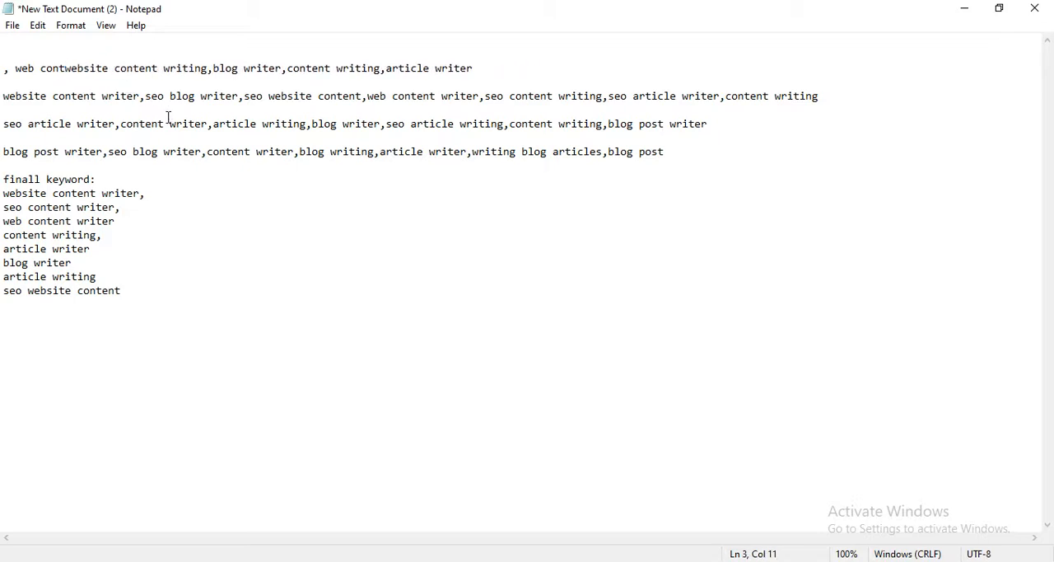
pyautogui.hotkey('ctrl', 'z')
pyautogui.click(82, 80)
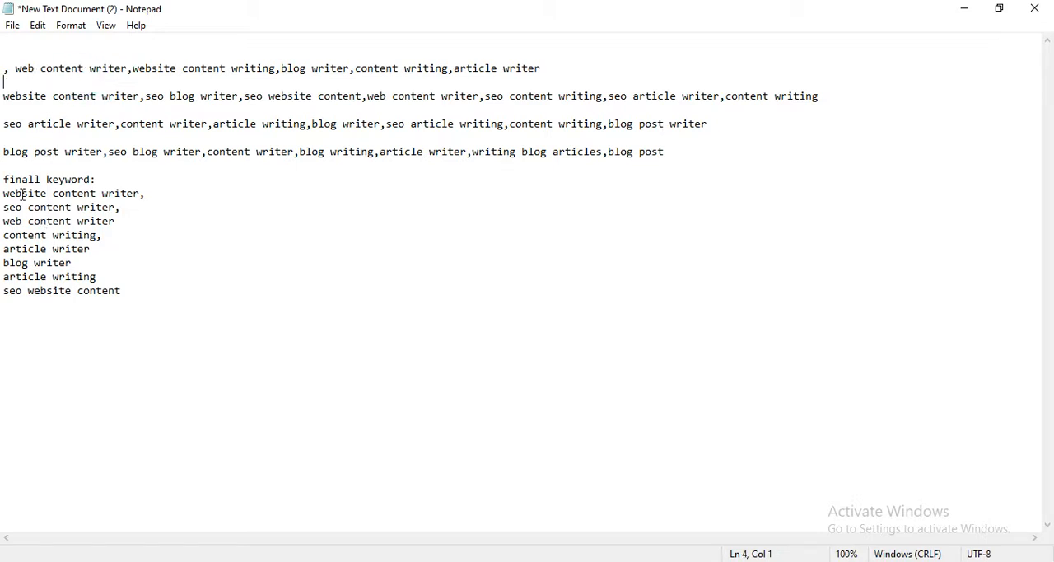
# Delete "web content writer," and the space before it from the first remaining list.
pyautogui.click(130, 69)
pyautogui.press('BackSpace')
pyautogui.press('BackSpace')
pyautogui.press('BackSpace')
pyautogui.press('BackSpace')
pyautogui.press('BackSpace')
pyautogui.press('BackSpace')
pyautogui.press('BackSpace')
pyautogui.press('BackSpace')
pyautogui.press('BackSpace')
pyautogui.press('BackSpace')
pyautogui.press('BackSpace')
pyautogui.press('BackSpace')
pyautogui.press('BackSpace')
pyautogui.press('BackSpace')
pyautogui.press('BackSpace')
pyautogui.press('BackSpace')
pyautogui.press('BackSpace')
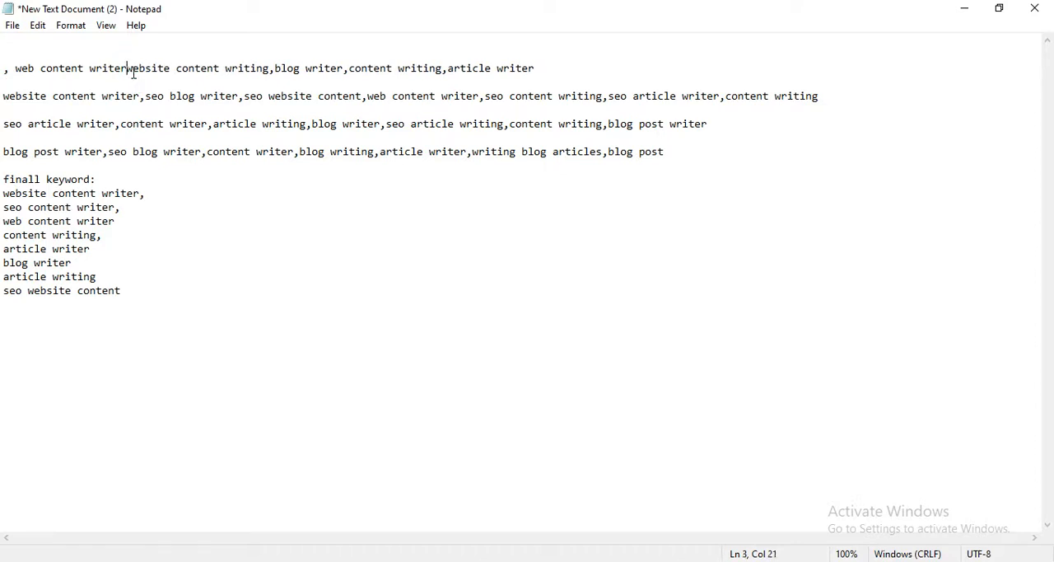
pyautogui.press('BackSpace')
pyautogui.press('BackSpace')
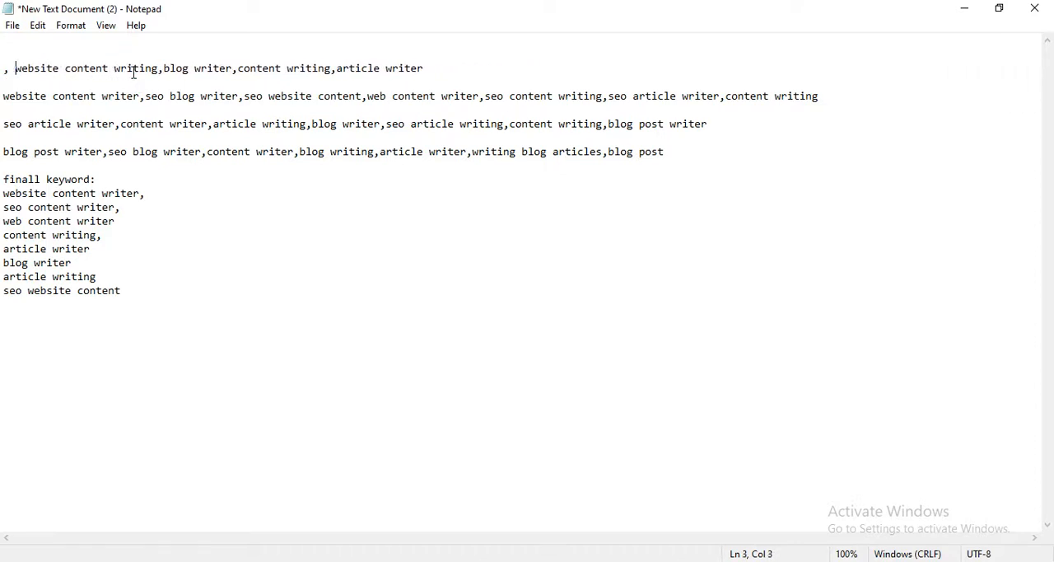
pyautogui.press('BackSpace')
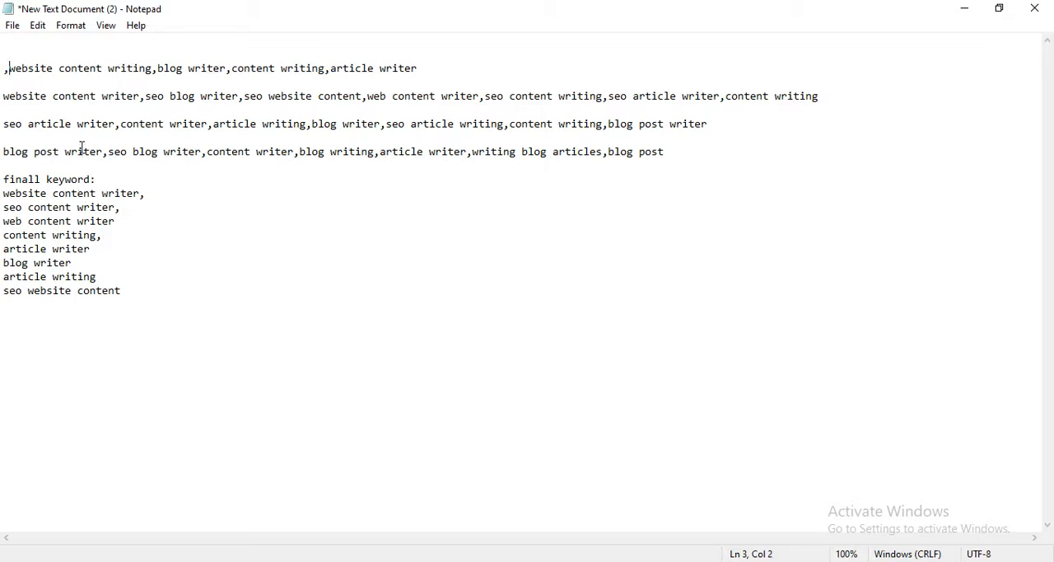
# Delete "website content writing," and the stray leading comma from the first remaining list.
pyautogui.click(156, 70)
pyautogui.press('BackSpace')
pyautogui.press('BackSpace')
pyautogui.press('BackSpace')
pyautogui.press('BackSpace')
pyautogui.press('BackSpace')
pyautogui.press('BackSpace')
pyautogui.press('BackSpace')
pyautogui.press('BackSpace')
pyautogui.press('BackSpace')
pyautogui.press('BackSpace')
pyautogui.press('BackSpace')
pyautogui.press('BackSpace')
pyautogui.press('BackSpace')
pyautogui.press('BackSpace')
pyautogui.press('BackSpace')
pyautogui.press('BackSpace')
pyautogui.press('BackSpace')
pyautogui.press('BackSpace')
pyautogui.press('BackSpace')
pyautogui.press('BackSpace')
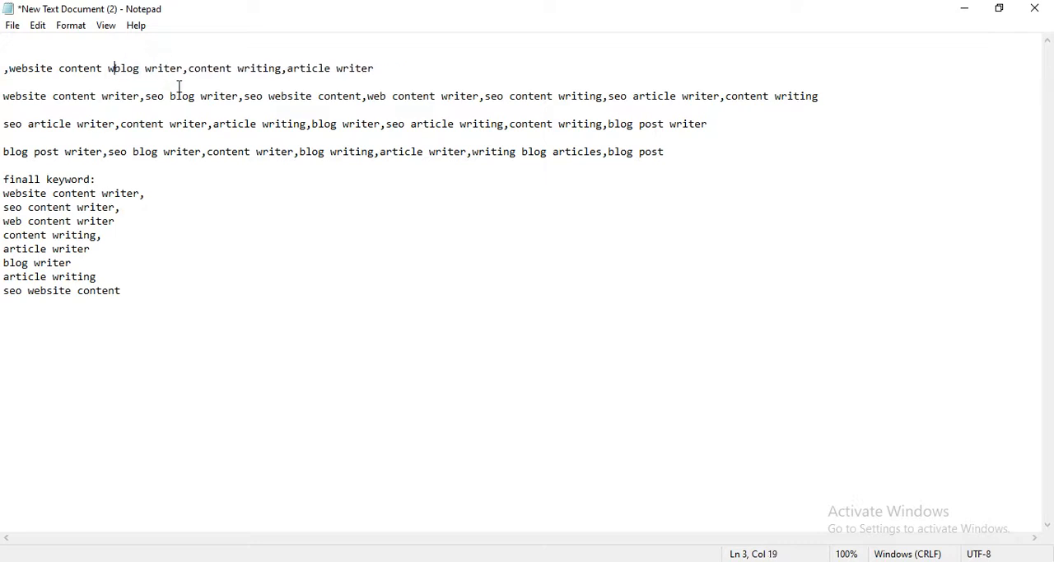
pyautogui.press('BackSpace')
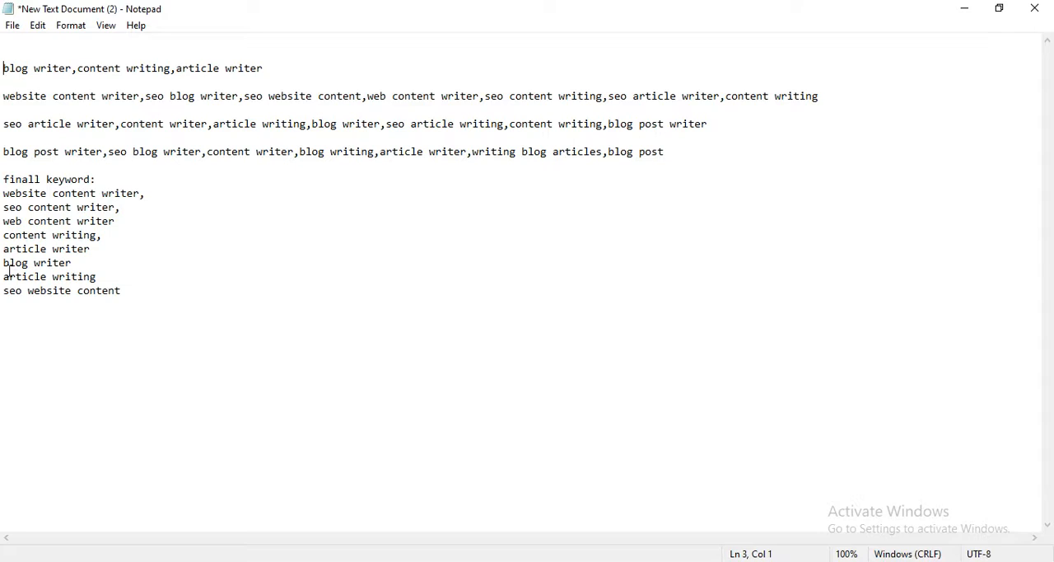
# Delete "blog writer," from the start of the first remaining list.
pyautogui.click(77, 74)
pyautogui.press('BackSpace')
pyautogui.press('BackSpace')
pyautogui.press('BackSpace')
pyautogui.press('BackSpace')
pyautogui.press('BackSpace')
pyautogui.press('BackSpace')
pyautogui.press('BackSpace')
pyautogui.press('BackSpace')
pyautogui.press('BackSpace')
pyautogui.press('BackSpace')
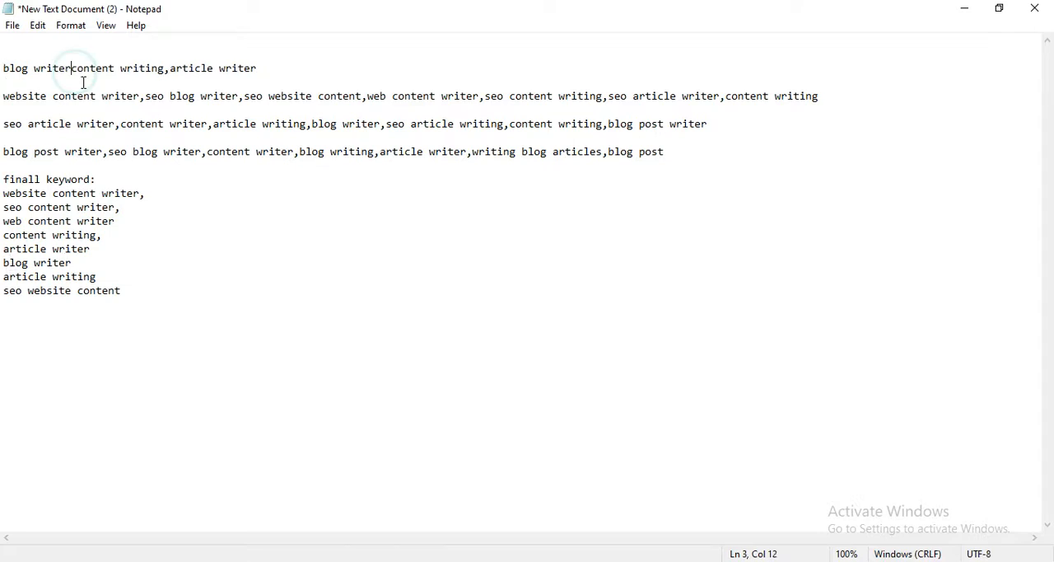
pyautogui.press('BackSpace')
pyautogui.press('BackSpace')
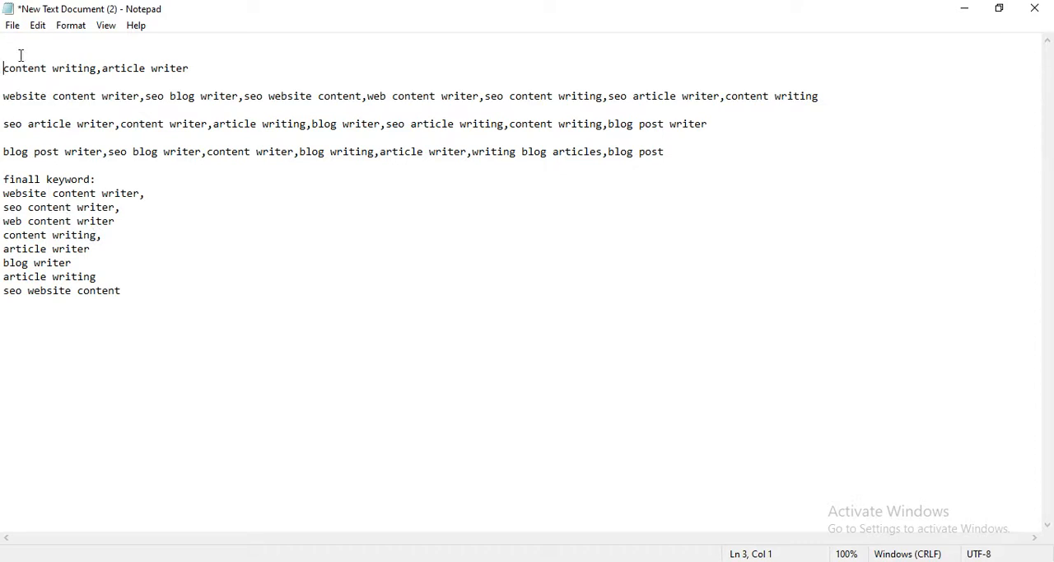
# Delete the list's last keywords, "content writing" and "article writer", along with the extra blank lines above them.
pyautogui.press('BackSpace')
pyautogui.press('BackSpace')
pyautogui.press('BackSpace')
pyautogui.press('BackSpace')
pyautogui.press('BackSpace')
pyautogui.press('BackSpace')
pyautogui.press('BackSpace')
pyautogui.press('BackSpace')
pyautogui.press('BackSpace')
pyautogui.press('BackSpace')
pyautogui.press('BackSpace')
pyautogui.press('BackSpace')
pyautogui.press('BackSpace')
pyautogui.press('BackSpace')
pyautogui.press('BackSpace')
pyautogui.press('BackSpace')
pyautogui.press('BackSpace')
pyautogui.press('BackSpace')
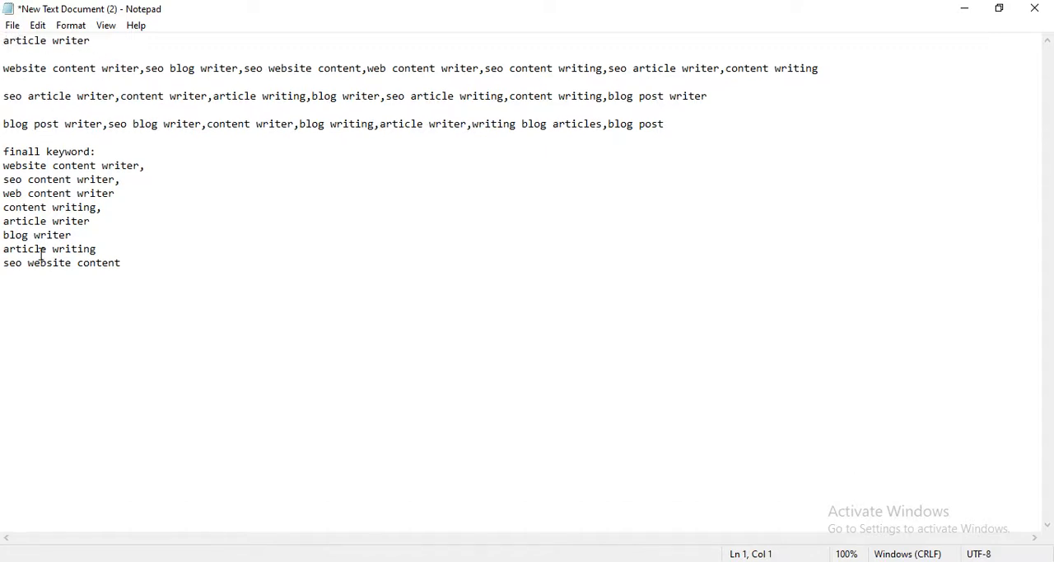
pyautogui.click(89, 41)
pyautogui.press('BackSpace')
# Delete "website content writer," from the start of the list that begins with it.
pyautogui.press('BackSpace')
pyautogui.press('BackSpace')
pyautogui.press('BackSpace')
pyautogui.press('BackSpace')
pyautogui.press('BackSpace')
pyautogui.press('BackSpace')
pyautogui.press('BackSpace')
pyautogui.press('BackSpace')
pyautogui.press('BackSpace')
pyautogui.press('BackSpace')
pyautogui.press('BackSpace')
pyautogui.press('BackSpace')
pyautogui.press('BackSpace')
pyautogui.click(140, 69)
pyautogui.click(145, 69)
pyautogui.press('BackSpace')
pyautogui.press('BackSpace')
pyautogui.press('BackSpace')
pyautogui.press('BackSpace')
pyautogui.press('BackSpace')
pyautogui.press('BackSpace')
pyautogui.press('BackSpace')
pyautogui.press('BackSpace')
pyautogui.press('BackSpace')
pyautogui.press('BackSpace')
pyautogui.press('BackSpace')
pyautogui.press('BackSpace')
pyautogui.press('BackSpace')
pyautogui.press('BackSpace')
pyautogui.press('BackSpace')
pyautogui.press('BackSpace')
pyautogui.press('BackSpace')
pyautogui.press('BackSpace')
pyautogui.press('BackSpace')
pyautogui.press('BackSpace')
pyautogui.press('BackSpace')
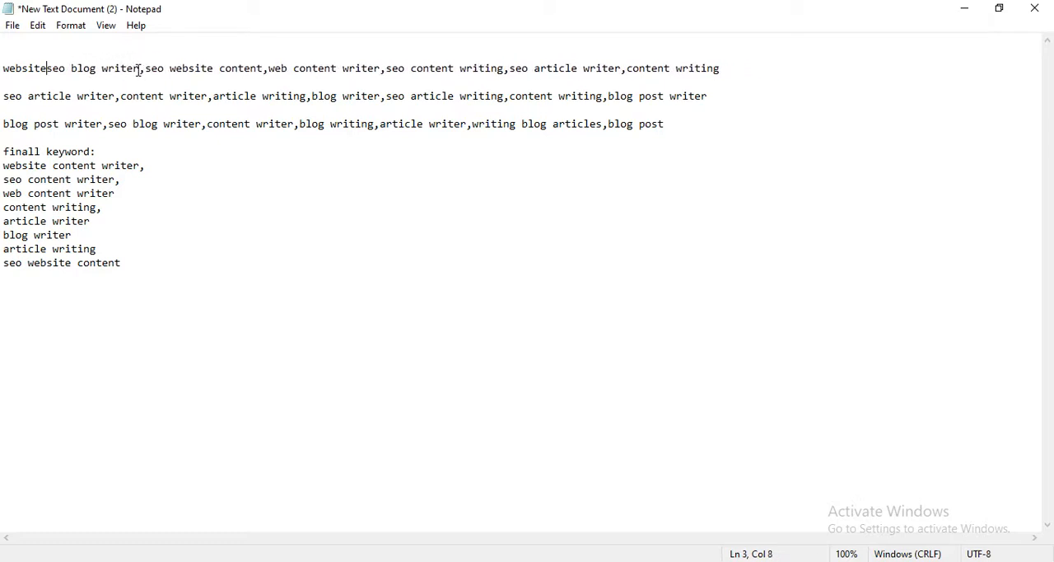
pyautogui.press('BackSpace')
pyautogui.press('BackSpace')
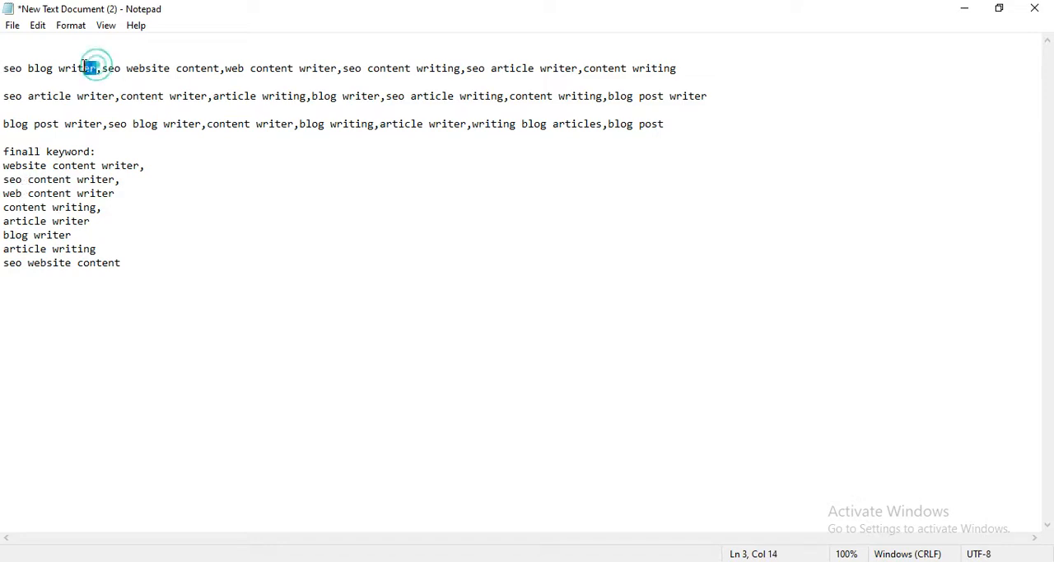
# Move "seo blog writer" from the first remaining list to a new line below "seo website content" in the final list.
pyautogui.moveTo(95, 69); pyautogui.dragTo(7, 69)
pyautogui.rightClick(15, 70)
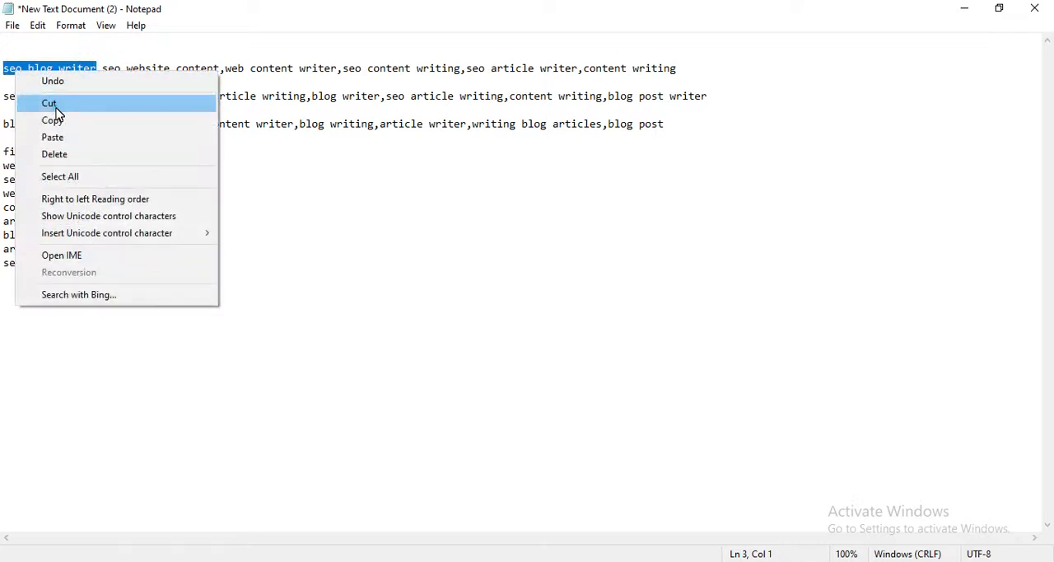
pyautogui.click(52, 102)
pyautogui.click(133, 263)
pyautogui.press('Return')
pyautogui.hotkey('ctrl', 'v')
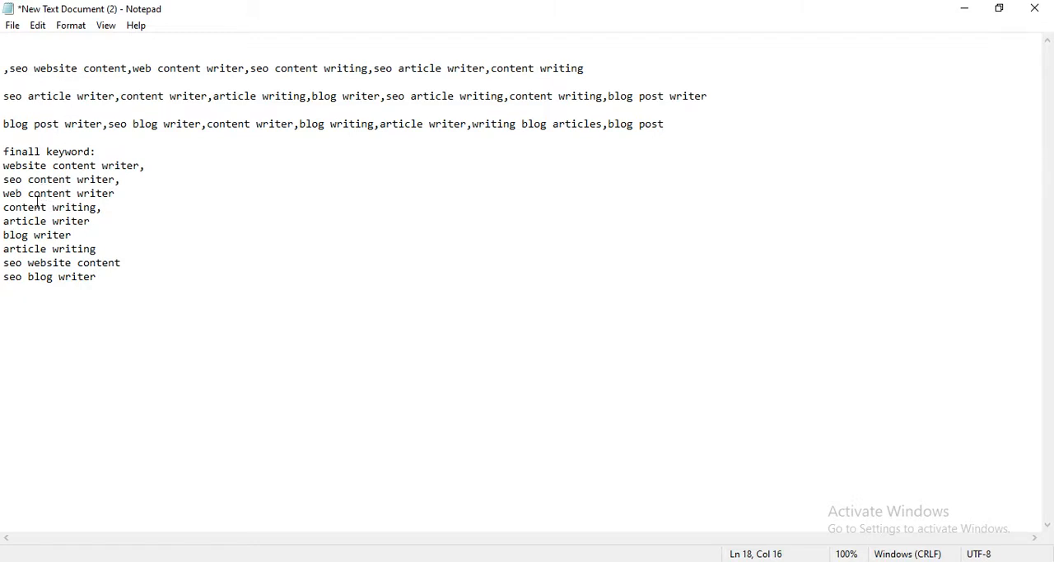
# Move "seo article writer" from the first remaining list to a new line below "seo blog writer" in the final list.
pyautogui.click(131, 70)
pyautogui.moveTo(485, 69); pyautogui.dragTo(374, 70)
pyautogui.hotkey('ctrl', 'c')
pyautogui.rightClick(385, 74)
pyautogui.click(417, 104)
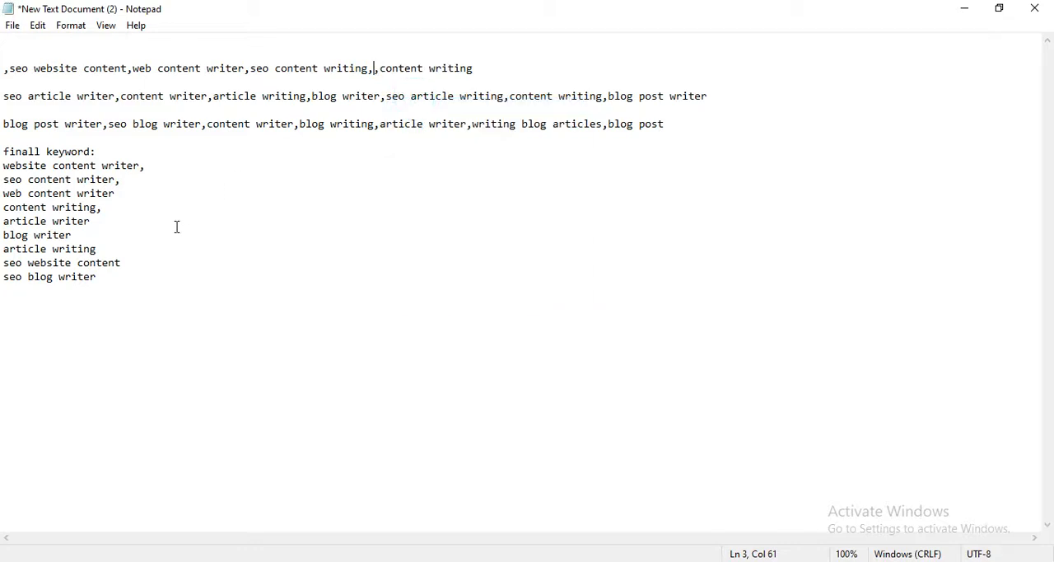
pyautogui.click(106, 287)
pyautogui.hotkey('ctrl', 'v')
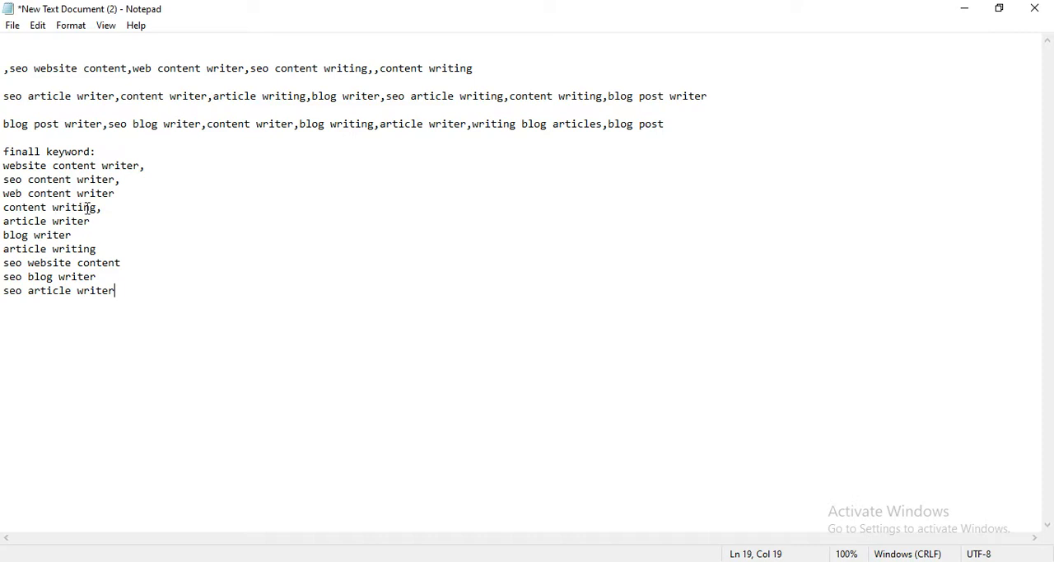
# Delete all keywords and commas left in the first remaining list, together with its empty lines.
pyautogui.click(474, 72)
pyautogui.press('BackSpace')
pyautogui.press('BackSpace')
pyautogui.press('BackSpace')
pyautogui.press('BackSpace')
pyautogui.press('BackSpace')
pyautogui.press('BackSpace')
pyautogui.press('BackSpace')
pyautogui.press('BackSpace')
pyautogui.press('BackSpace')
pyautogui.press('BackSpace')
pyautogui.press('BackSpace')
pyautogui.press('BackSpace')
pyautogui.press('BackSpace')
pyautogui.press('BackSpace')
pyautogui.press('BackSpace')
pyautogui.press('BackSpace')
pyautogui.press('BackSpace')
pyautogui.press('BackSpace')
pyautogui.press('BackSpace')
pyautogui.press('BackSpace')
pyautogui.press('BackSpace')
pyautogui.press('BackSpace')
pyautogui.press('BackSpace')
pyautogui.press('BackSpace')
pyautogui.press('BackSpace')
pyautogui.press('BackSpace')
pyautogui.press('BackSpace')
pyautogui.press('BackSpace')
pyautogui.press('BackSpace')
pyautogui.press('BackSpace')
pyautogui.press('BackSpace')
pyautogui.press('BackSpace')
pyautogui.press('BackSpace')
pyautogui.press('BackSpace')
pyautogui.press('BackSpace')
pyautogui.press('BackSpace')
pyautogui.press('BackSpace')
pyautogui.press('BackSpace')
pyautogui.press('BackSpace')
pyautogui.press('BackSpace')
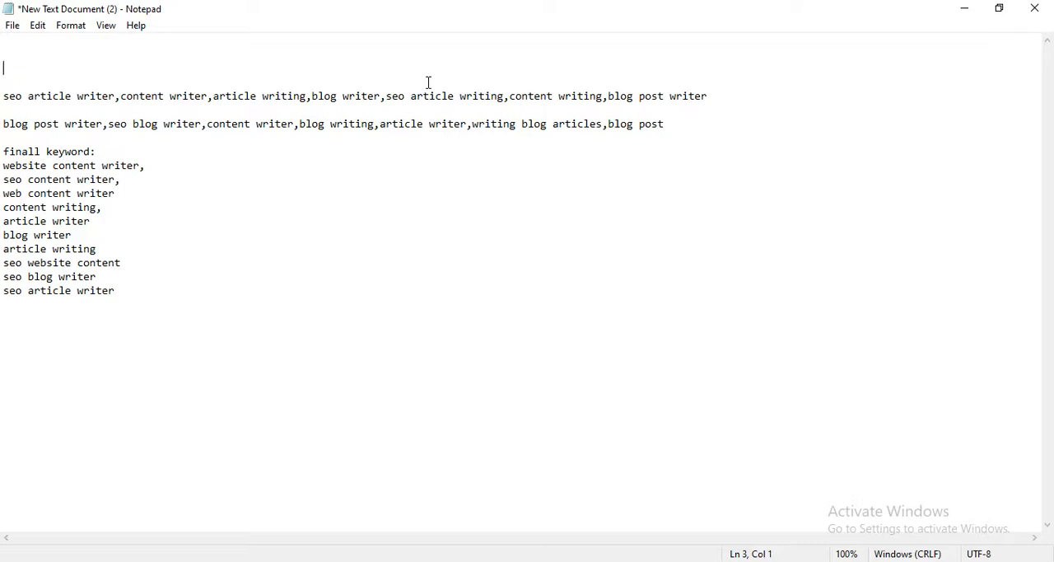
pyautogui.press('BackSpace')
pyautogui.press('BackSpace')
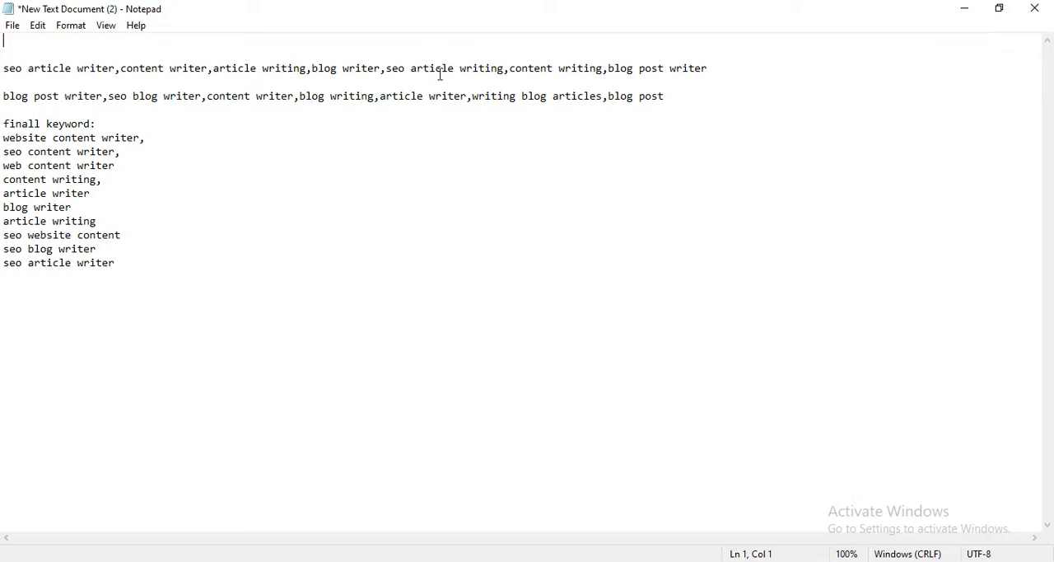
# Insert a blank line below the "finall keyword:" heading and two line breaks after the last keyword, "seo article writer".
pyautogui.click(98, 123)
pyautogui.press('Return')
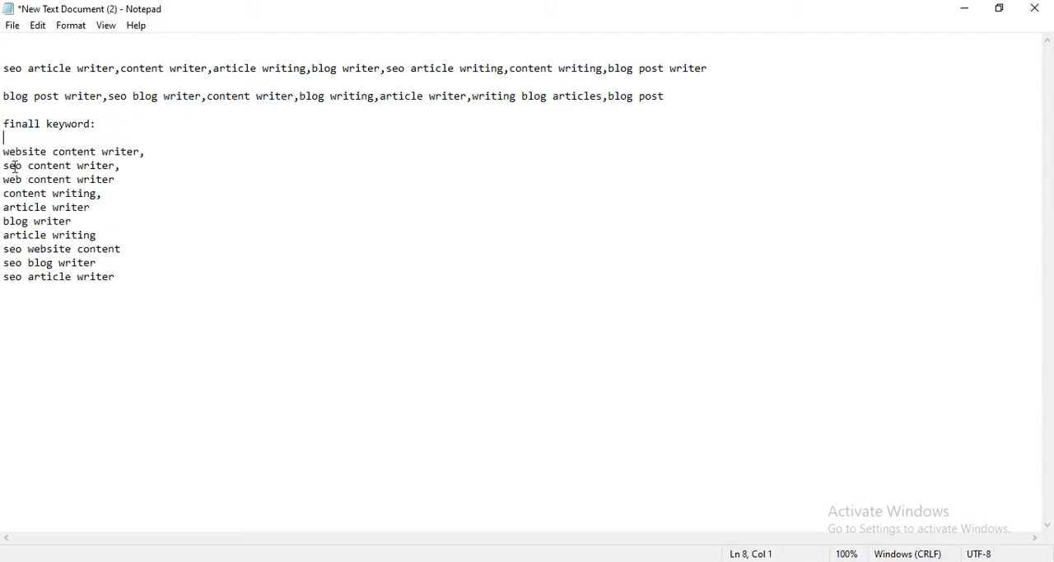
pyautogui.click(10, 302)
pyautogui.click(137, 276)
pyautogui.press('Return')
pyautogui.press('Return')
# Write the title line "Tittle: I will write SeO Optimized Content" below the final keyword list.
pyautogui.write('Tittle')
pyautogui.write(': I wi')
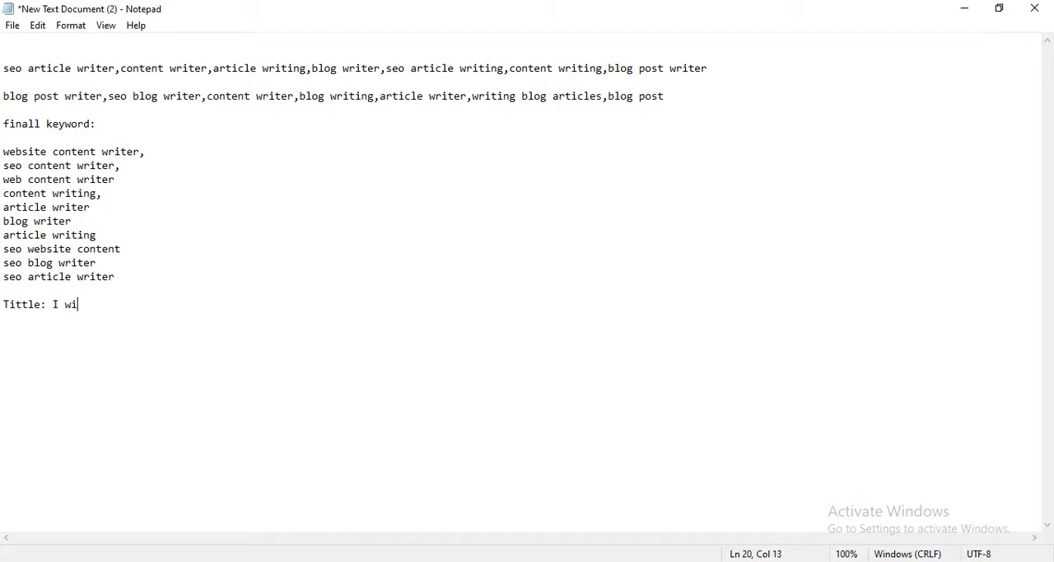
pyautogui.write('ll write')
pyautogui.write('SeO Opt')
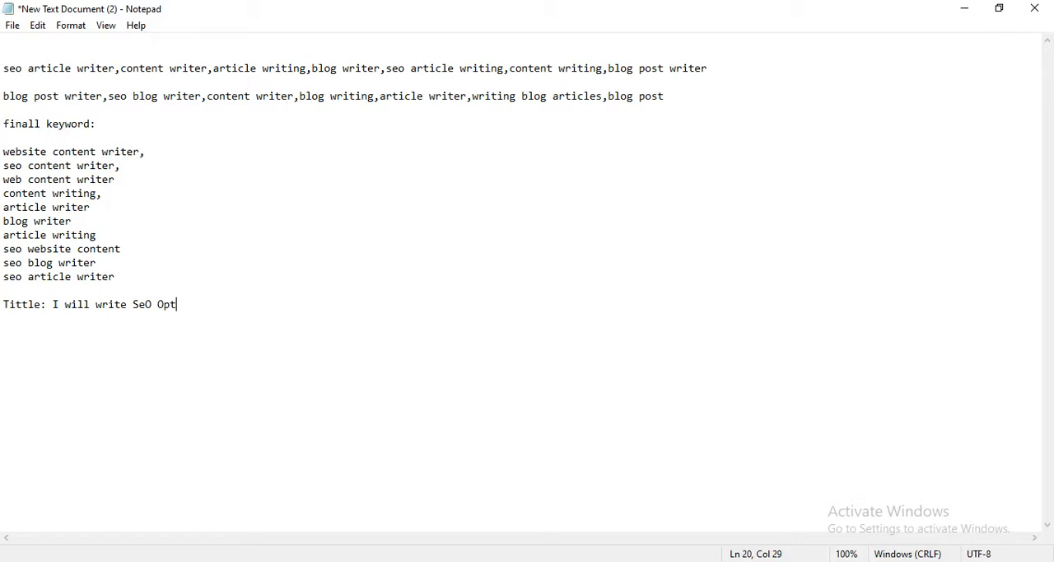
pyautogui.write('imized  Content')
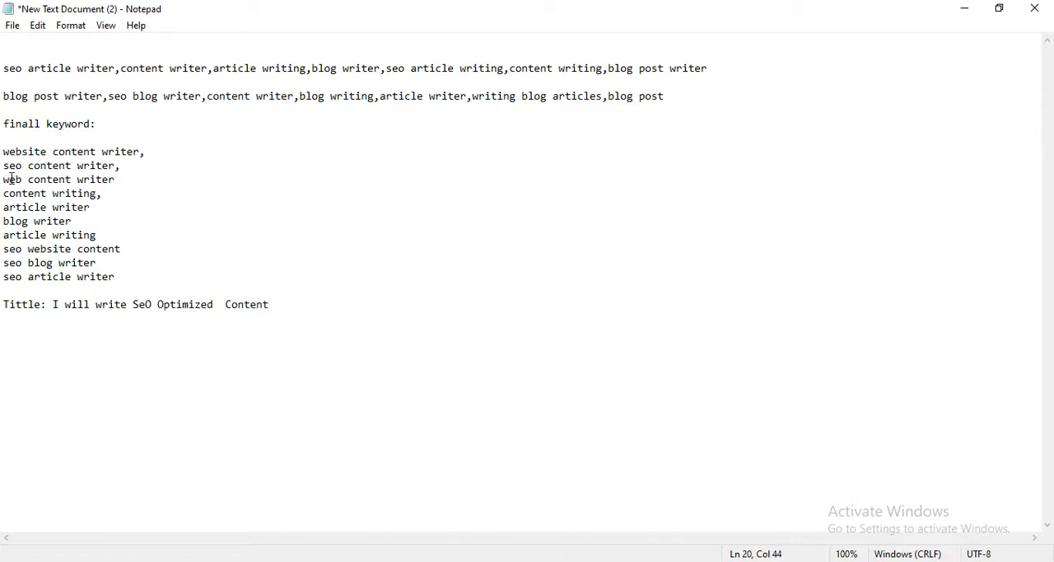
# Correct "SeO" to "SEO" in the title line.
pyautogui.moveTo(72, 166); pyautogui.dragTo(6, 167)
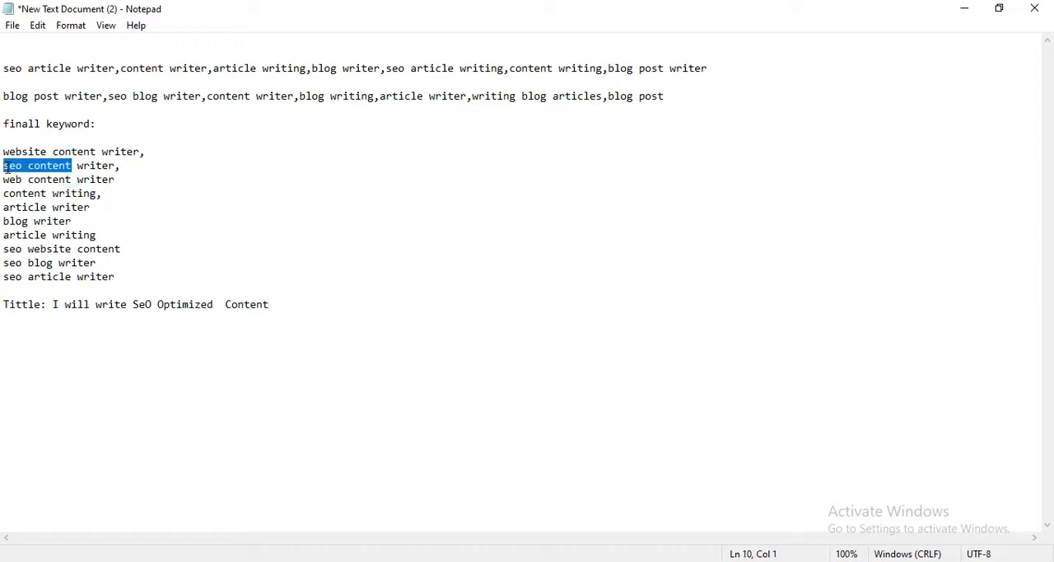
pyautogui.click(140, 304)
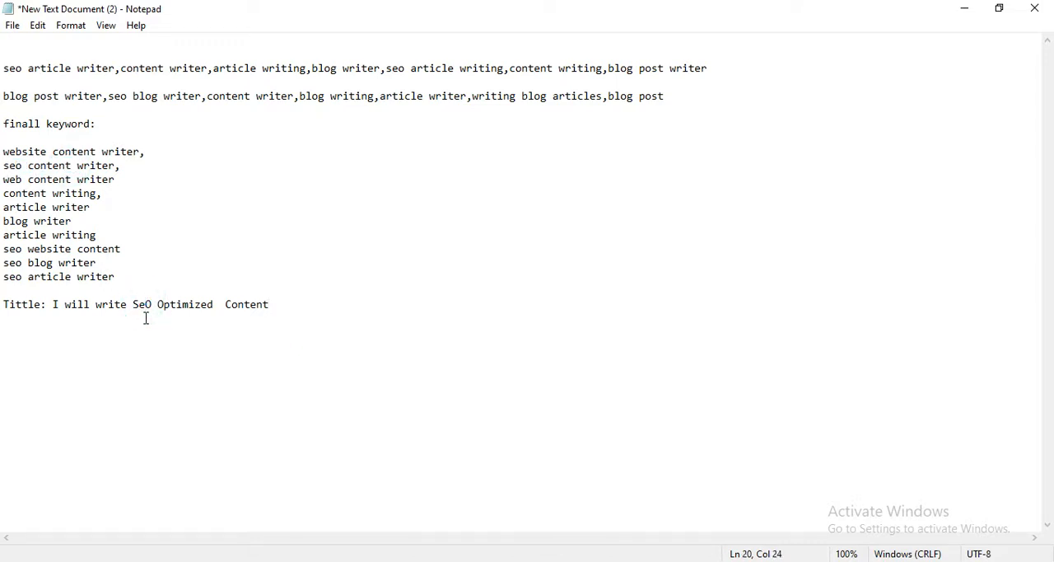
pyautogui.press('BackSpace')
pyautogui.write('E')
# Extend the title after "Content" with ",Blog Contents & Article For Your Website".
pyautogui.moveTo(115, 166); pyautogui.dragTo(15, 177)
pyautogui.click(278, 308)
pyautogui.write(',')
pyautogui.write('Blog Contents')
pyautogui.write('&')
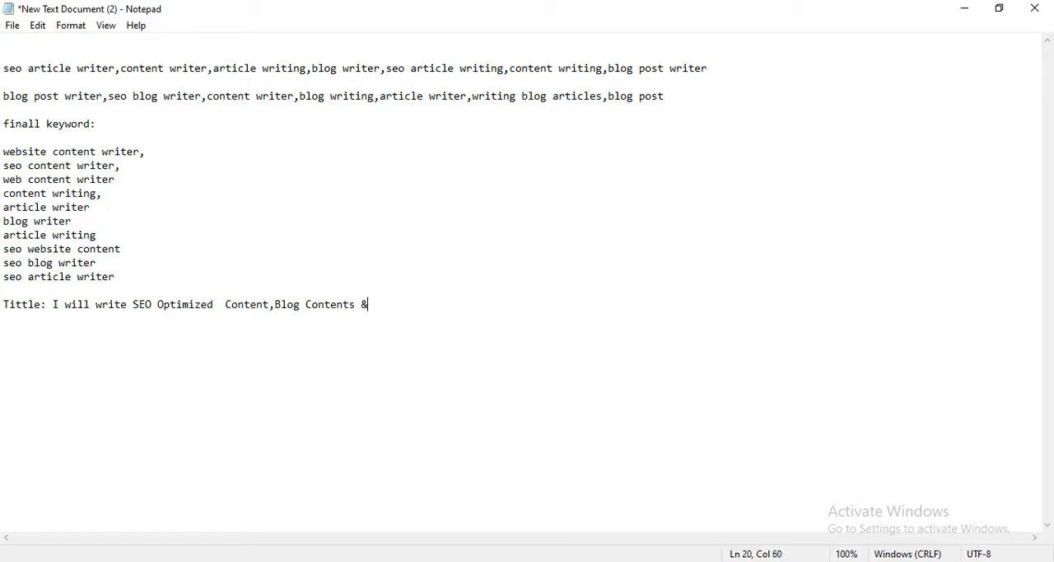
pyautogui.write(' Article For Your Web')
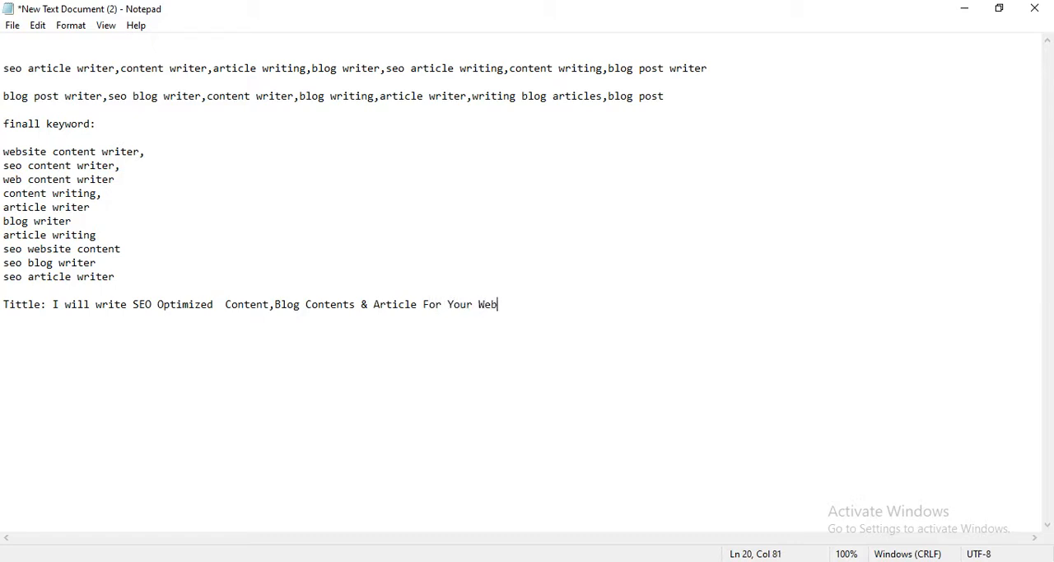
pyautogui.write('site')
# Add a comma after each of the last six keywords in the final list, from "seo article writer" up to "article writer".
pyautogui.click(121, 272)
pyautogui.write(',')
pyautogui.click(101, 261)
pyautogui.write(',')
pyautogui.click(126, 252)
pyautogui.write(',')
pyautogui.click(99, 236)
pyautogui.write(',')
pyautogui.click(76, 221)
pyautogui.write(',')
pyautogui.click(93, 208)
pyautogui.write(',')
# Start a description section labelled "Description:" below the title, leaving two blank lines between them.
pyautogui.click(539, 310)
pyautogui.press('Return')
pyautogui.press('Return')
pyautogui.press('Return')
pyautogui.write('Descripti')
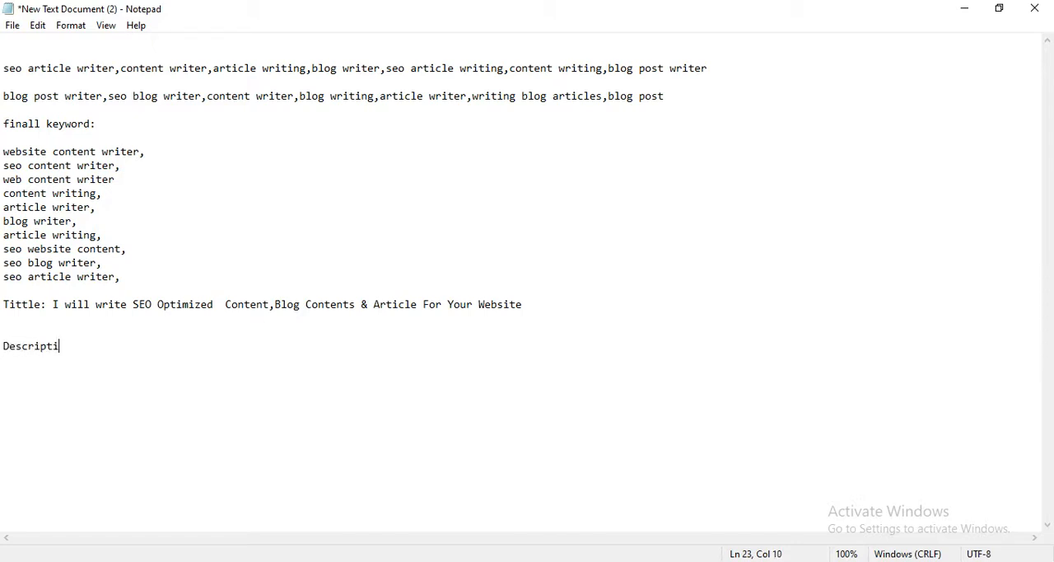
pyautogui.write('on:')
# Begin the description's opening question with "Are you looking for a Experienced".
pyautogui.write('Are t')
pyautogui.press('BackSpace')
pyautogui.write('you looking ')
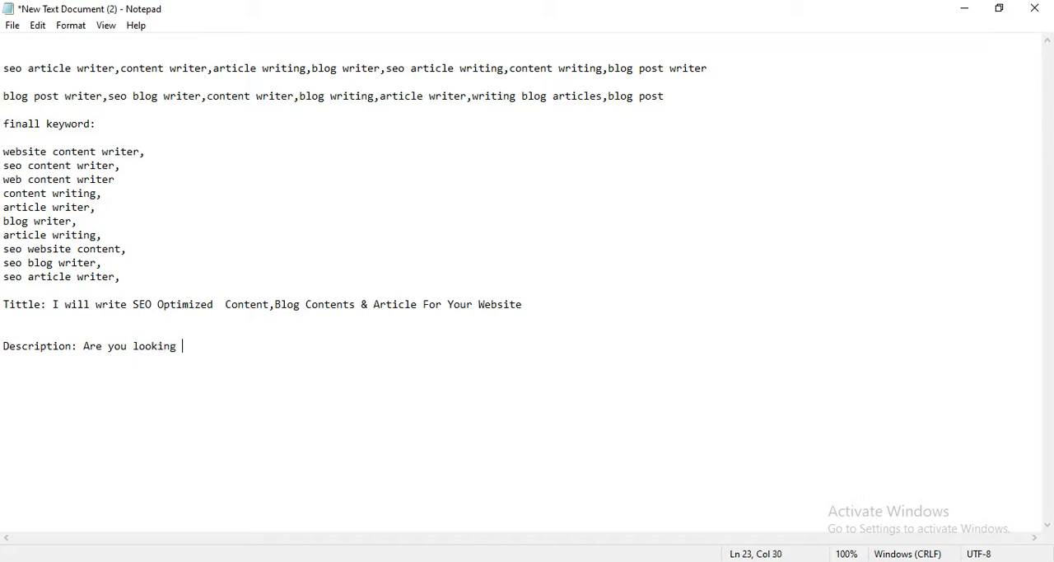
pyautogui.write('for a Experienced')
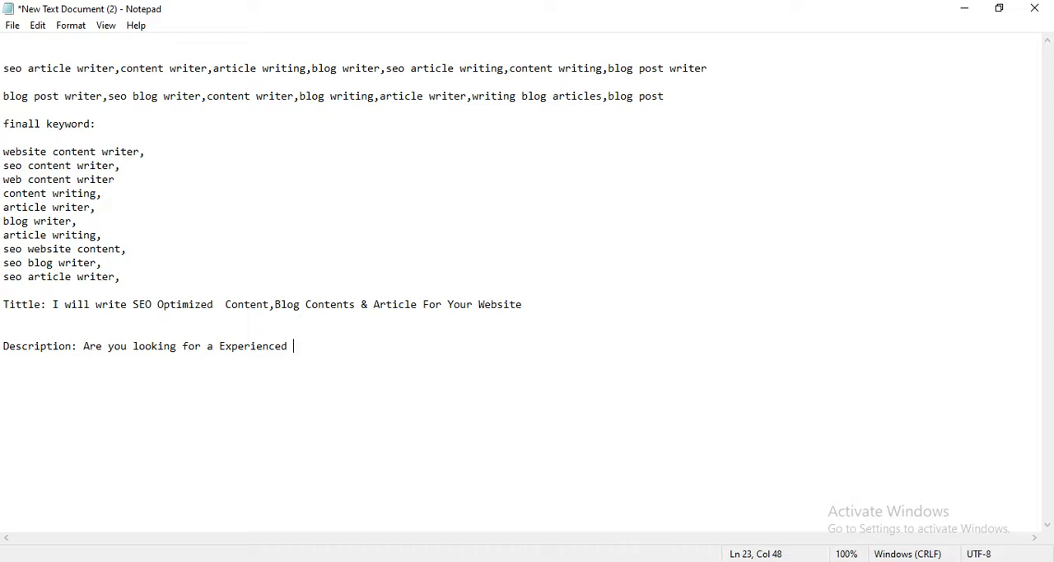
pyautogui.write(' Website content or ')
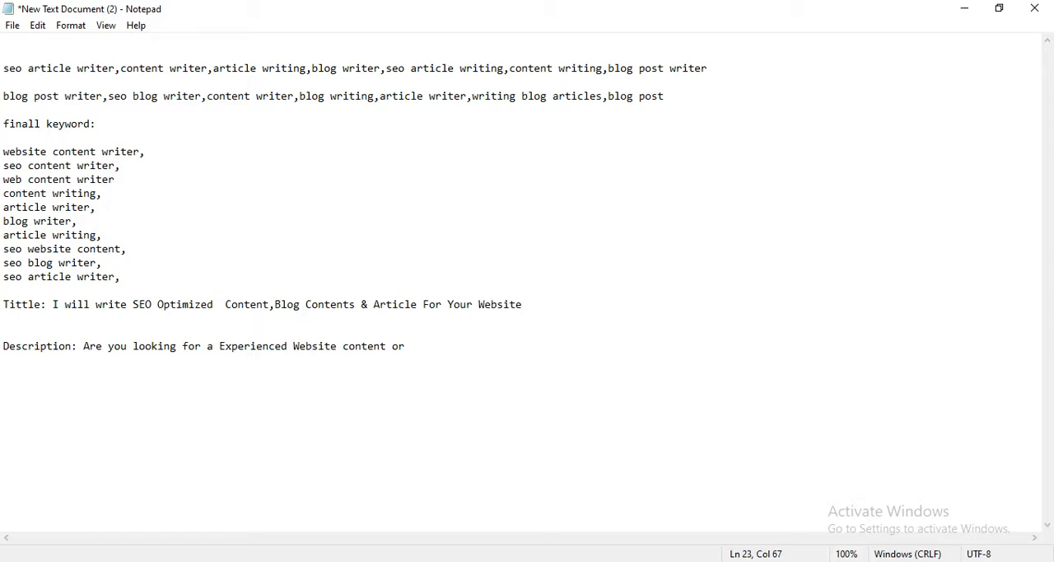
pyautogui.write(' Article Writer')
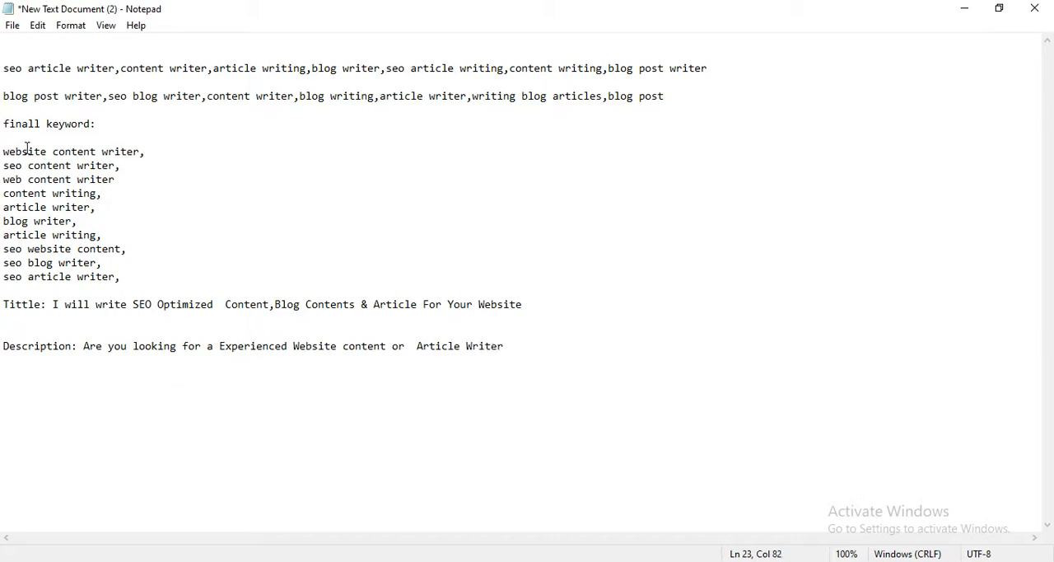
# Highlight the two keywords used from the final list, then end the description's question with "?" and add "You Are In write Place.".
pyautogui.moveTo(96, 153); pyautogui.dragTo(5, 157)
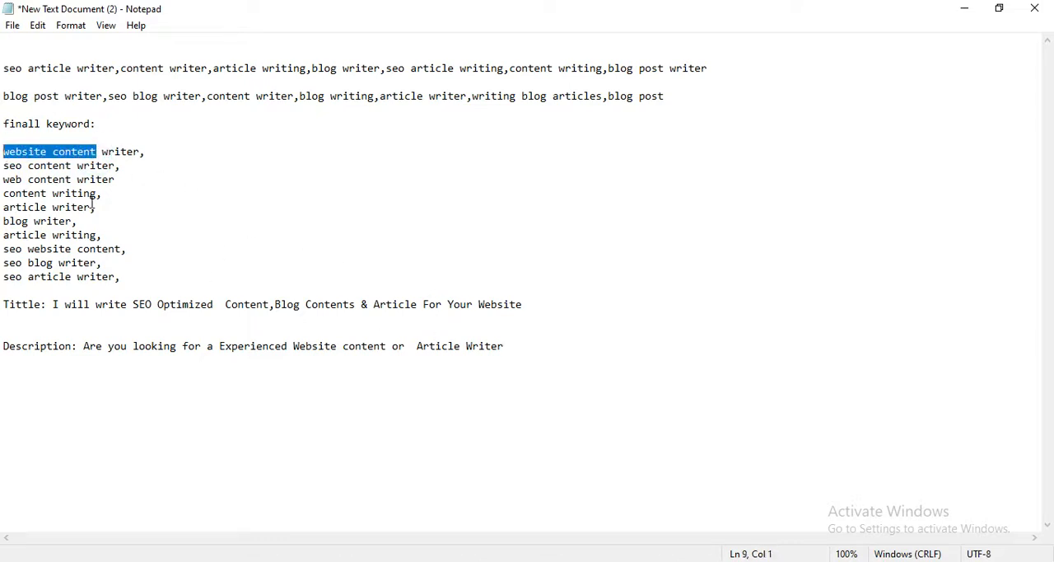
pyautogui.moveTo(91, 207); pyautogui.dragTo(10, 208)
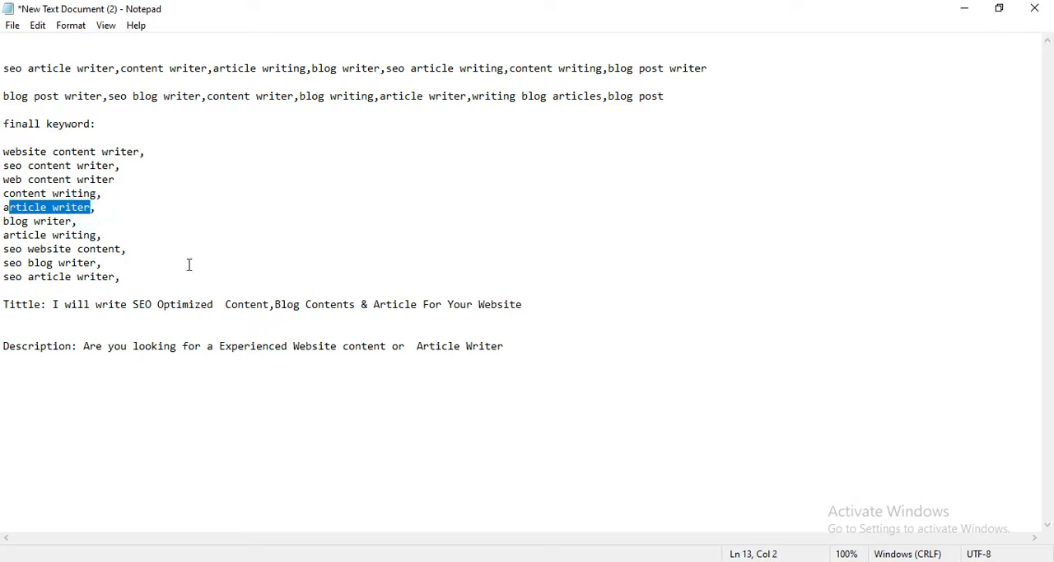
pyautogui.click(508, 351)
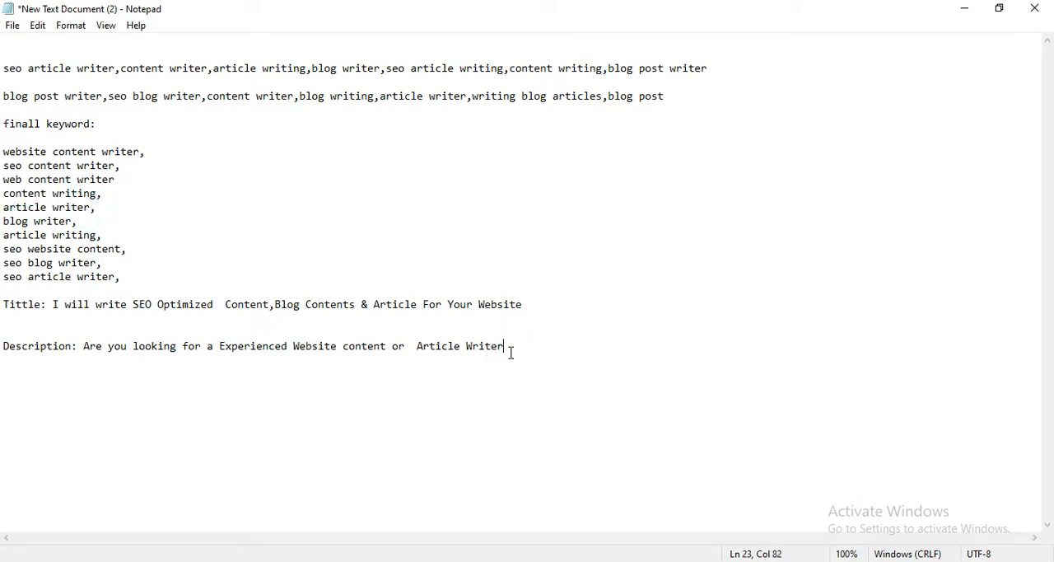
pyautogui.write('?')
pyautogui.write('You Are In write')
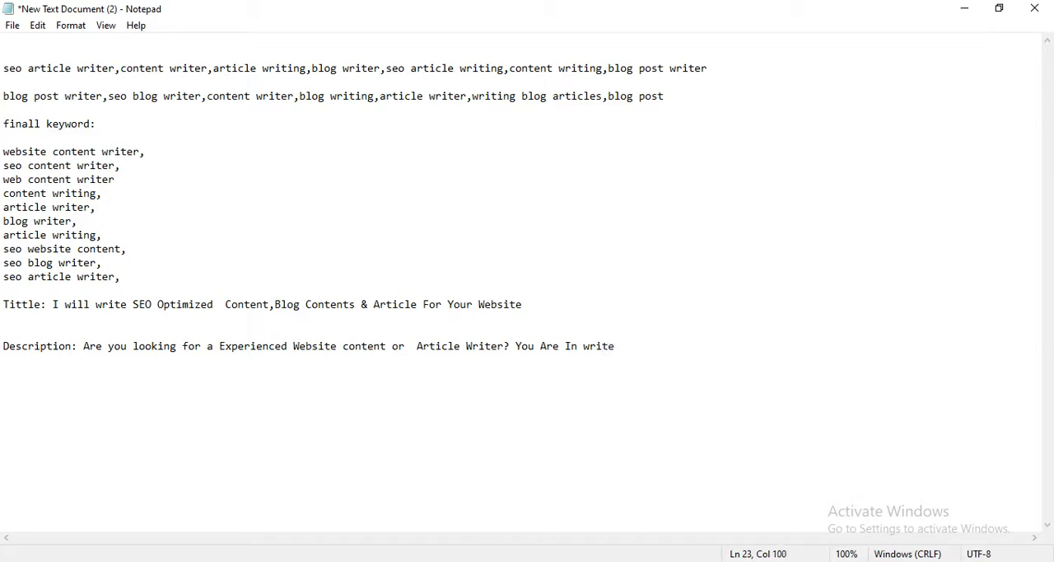
pyautogui.write(' Place.')
# Begin a second description line with "I will write professional SEO".
pyautogui.press('Return')
pyautogui.write('I will')
pyautogui.write('write prp')
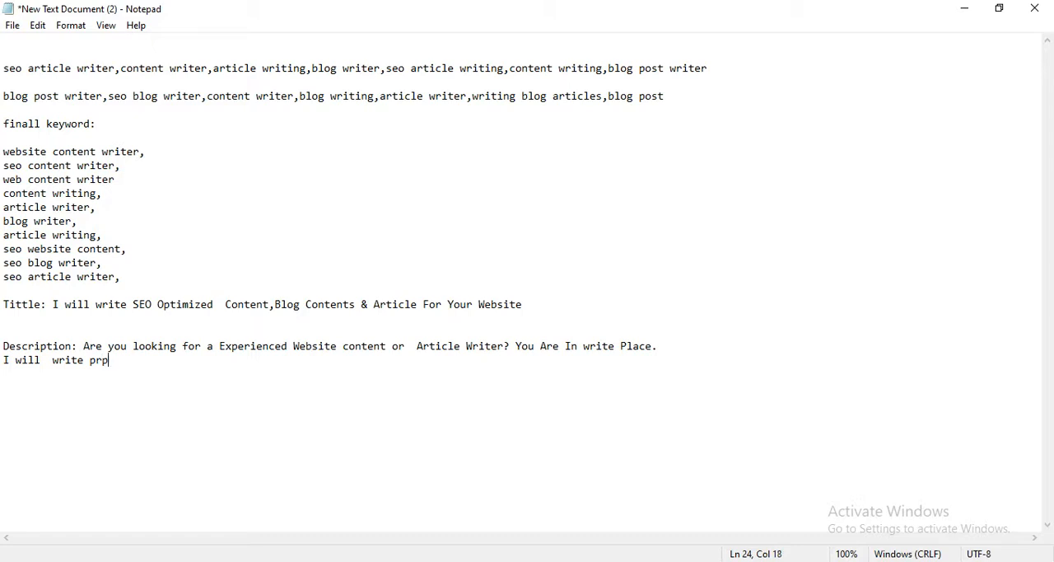
pyautogui.press('BackSpace')
pyautogui.write('ofessional SEO  opt')
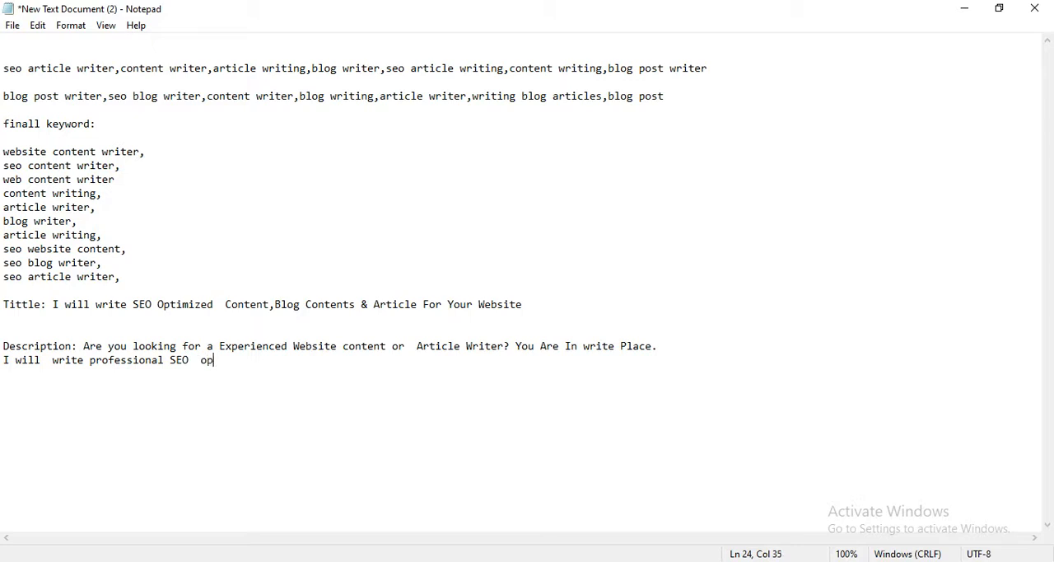
pyautogui.write('imized content')
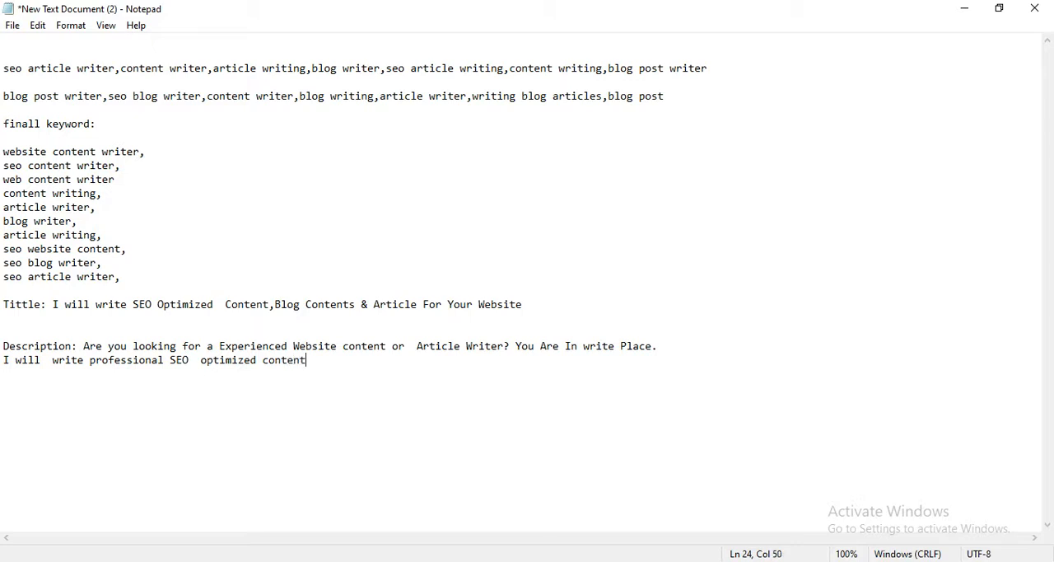
pyautogui.write(' , blog pos and Artic')
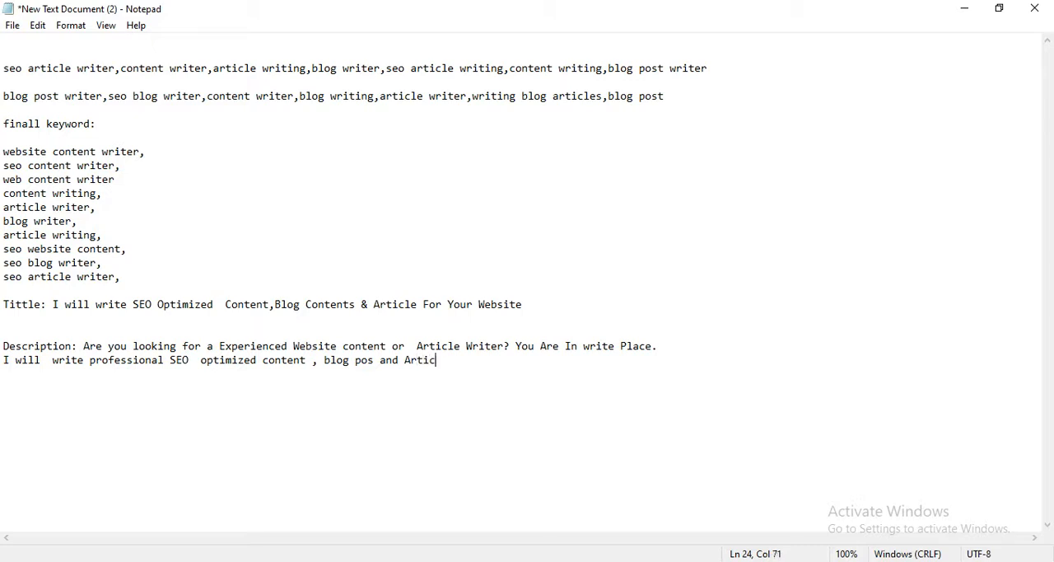
pyautogui.write('le Writter.')
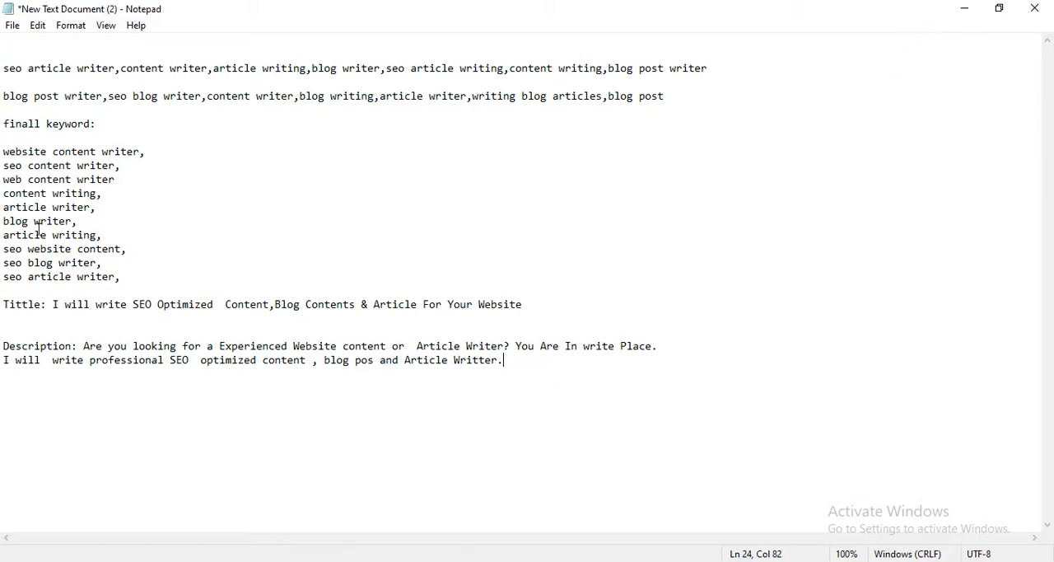
# Switch to the Fiverr search results in Chrome, open the gig "I will write an article or blog post for SEO" and review its description.
pyautogui.click(964, 8)
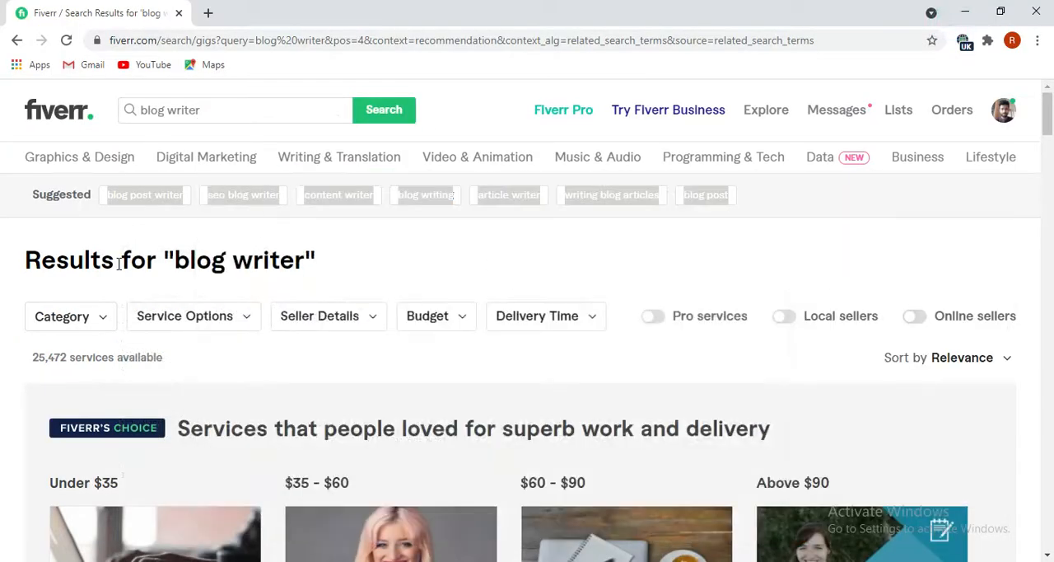
pyautogui.scroll(-3, 272, 403)
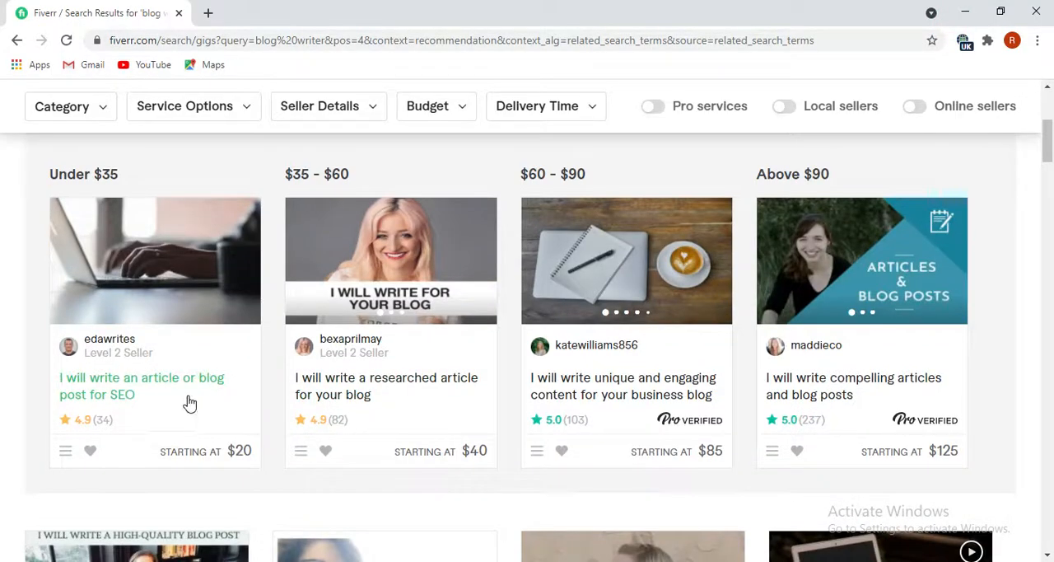
pyautogui.click(158, 392)
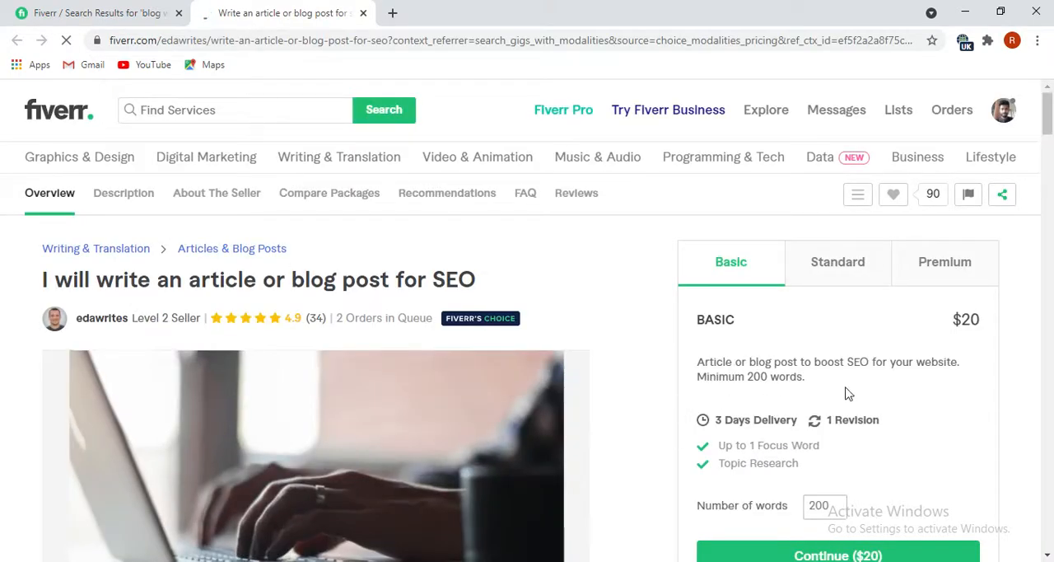
pyautogui.scroll(-2, 846, 394)
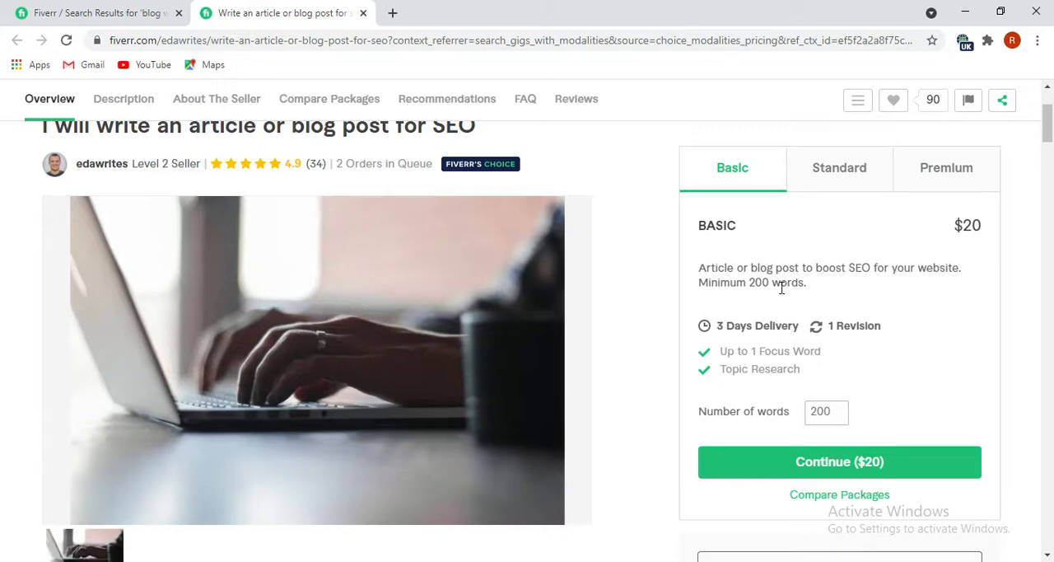
pyautogui.scroll(-6, 400, 405)
pyautogui.scroll(-2, 362, 417)
pyautogui.scroll(3, 172, 357)
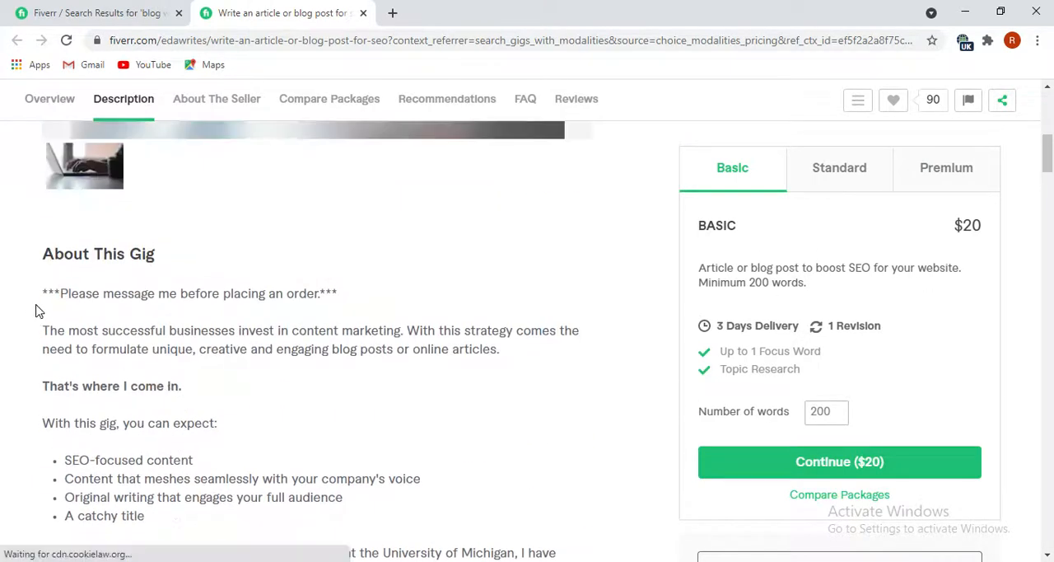
pyautogui.scroll(3, 145, 426)
pyautogui.scroll(5, 132, 395)
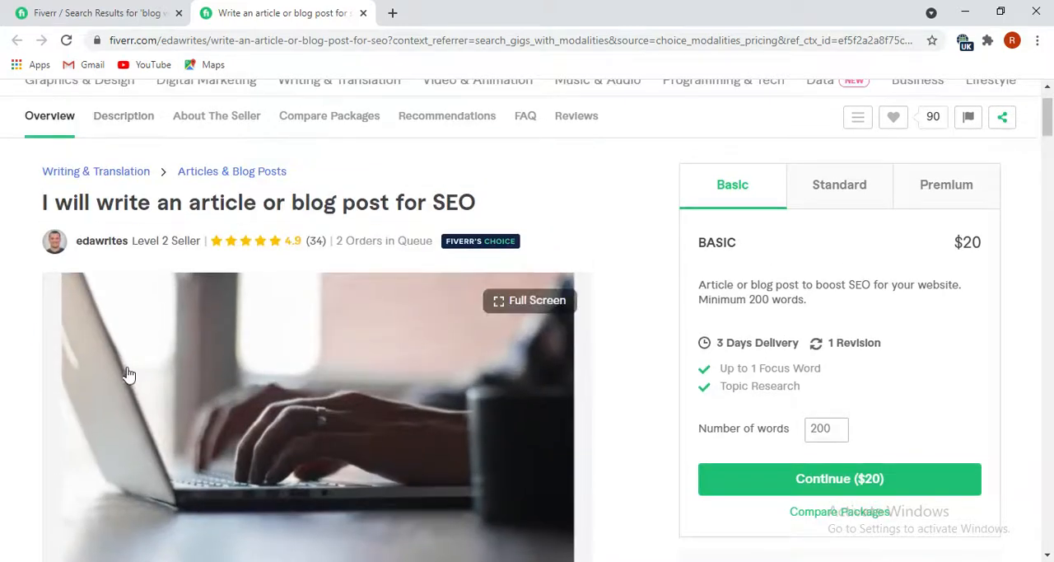
# Return to the "blog writer" search results, look over the listed gigs, and minimize the browser.
pyautogui.click(113, 9)
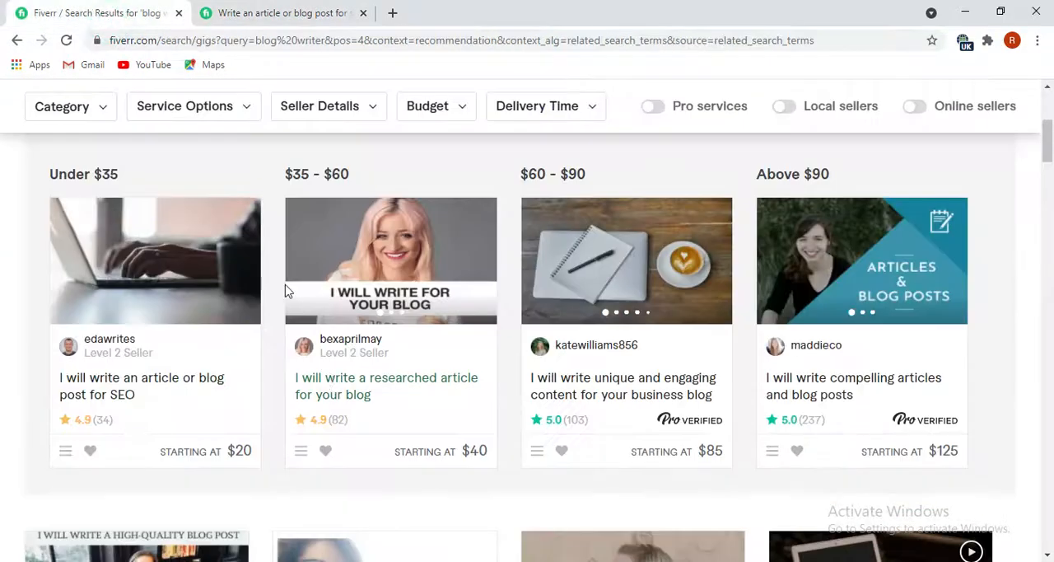
pyautogui.scroll(-2, 395, 440)
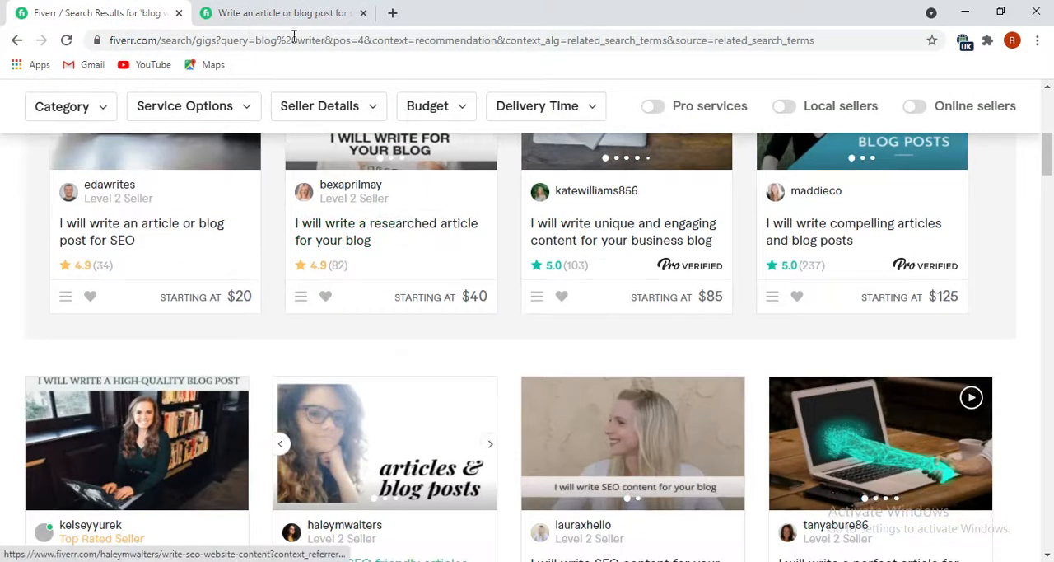
pyautogui.click(267, 12)
pyautogui.click(14, 19)
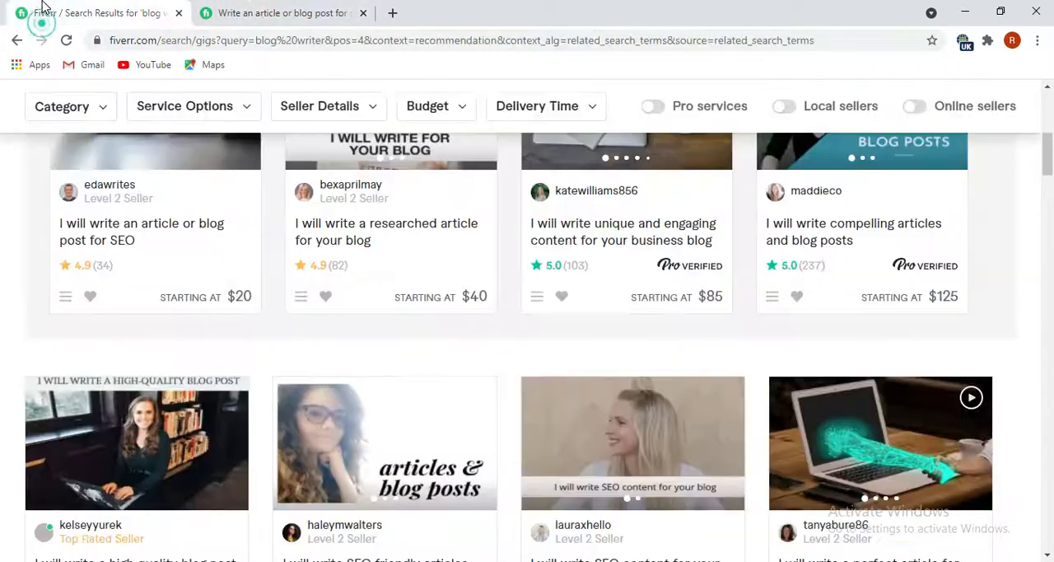
pyautogui.scroll(2, 296, 271)
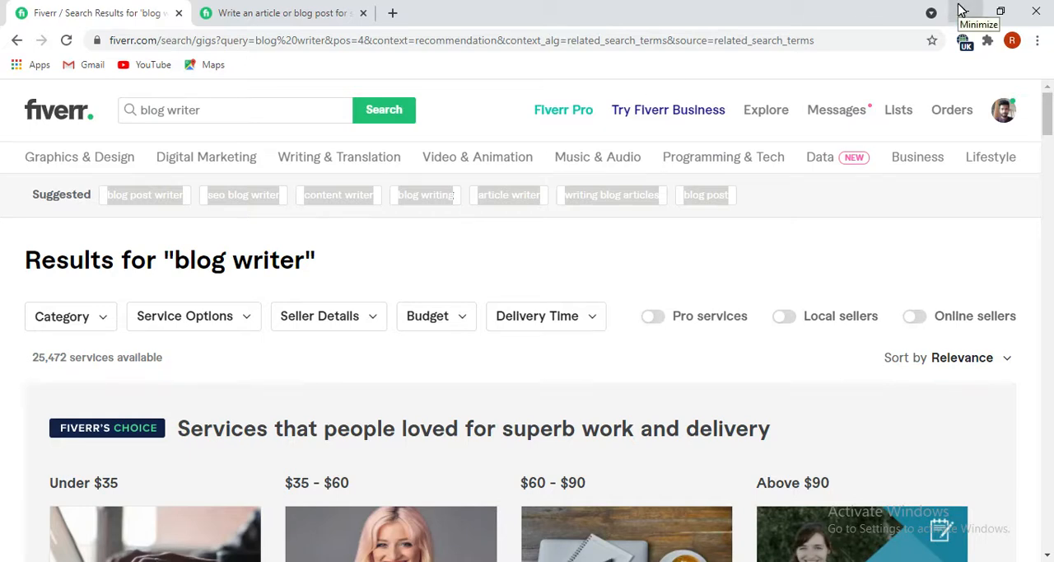
pyautogui.click(961, 10)
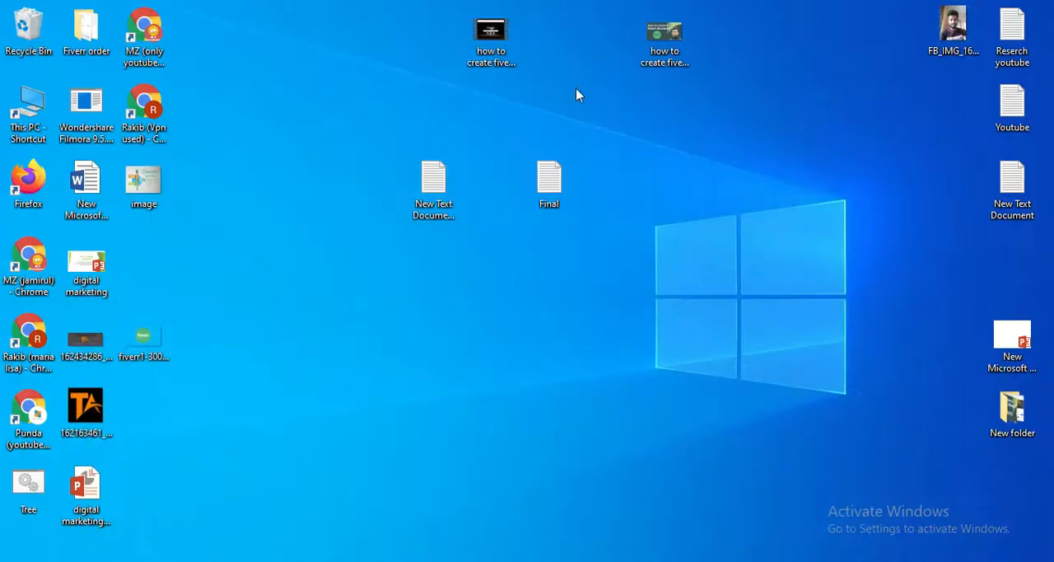
pyautogui.rightClick(138, 180)
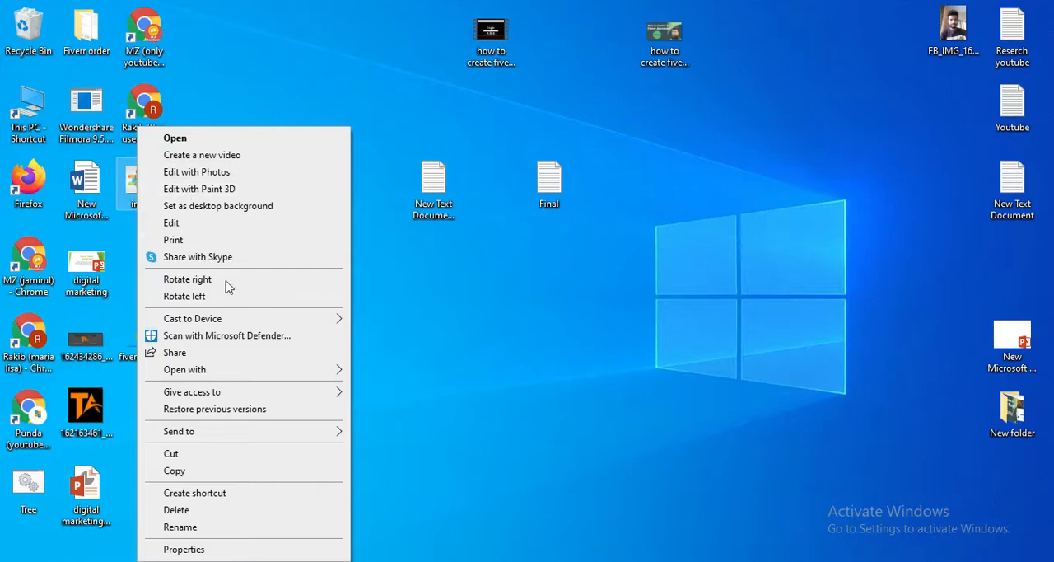
pyautogui.click(210, 526)
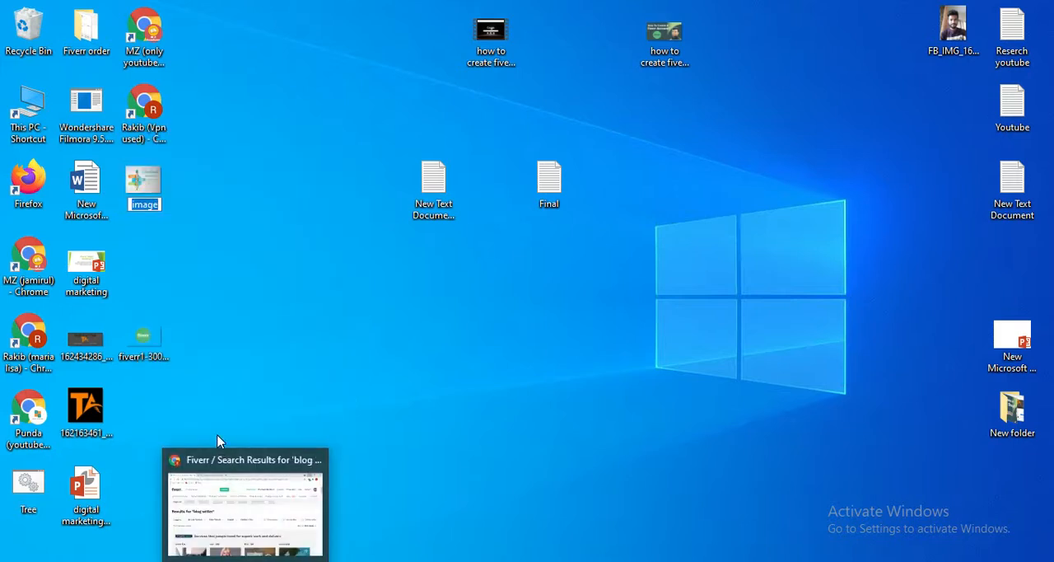
pyautogui.press('BackSpace')
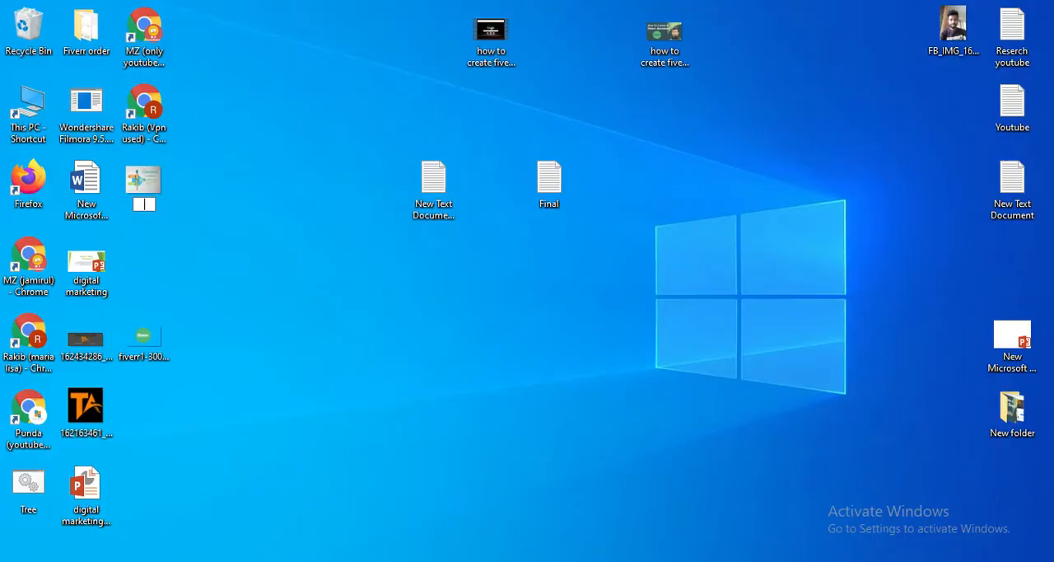
# Switch to Notepad and copy the gig title "I will write SEO Optimized Content,Blog Contents & Article For Your Website".
pyautogui.hotkey('alt', 'Tab')
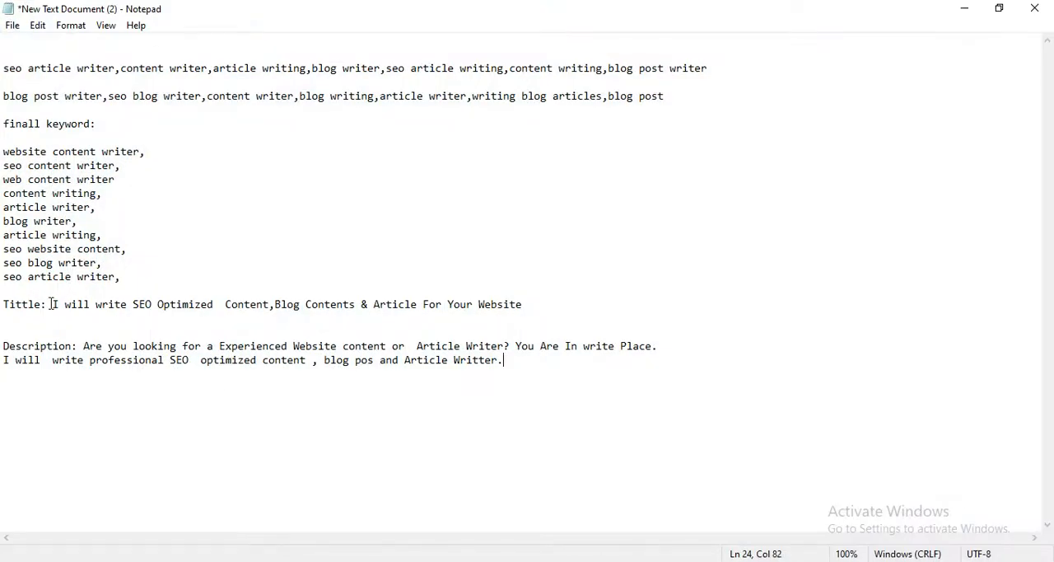
pyautogui.moveTo(52, 303); pyautogui.dragTo(217, 316)
pyautogui.rightClick(301, 307)
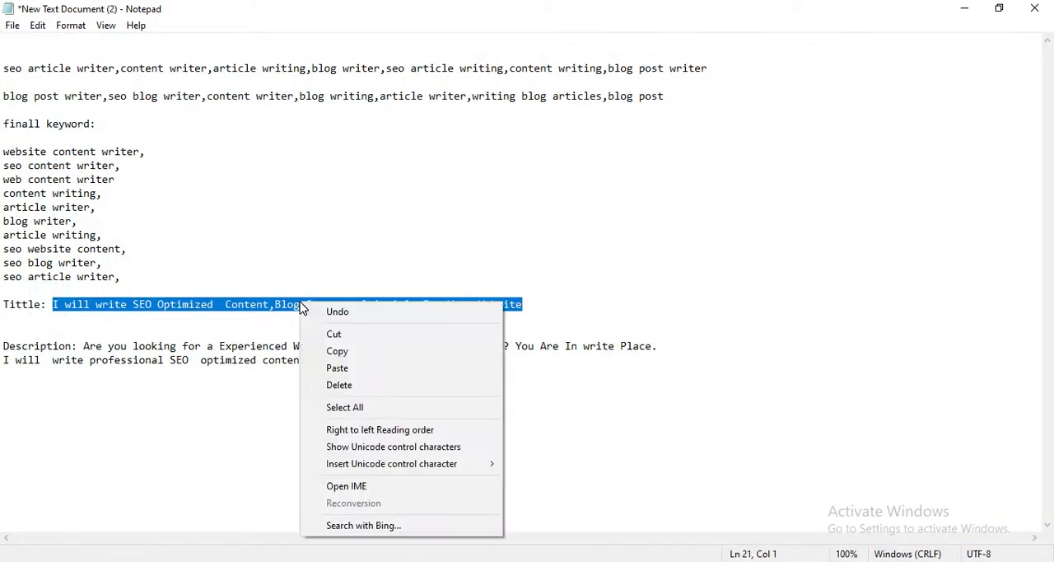
pyautogui.click(337, 351)
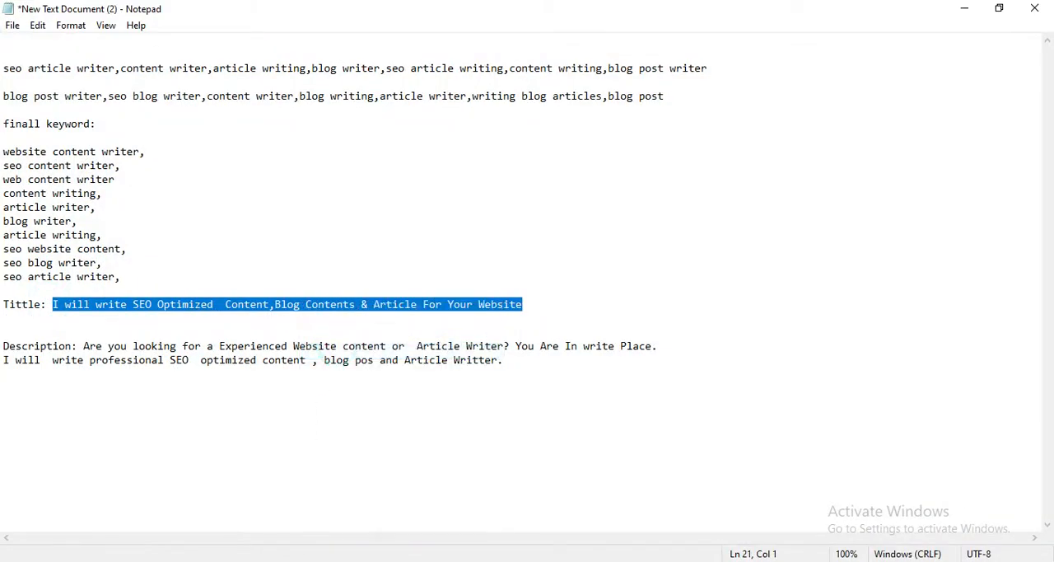
# Rename the desktop picture "image" as "I will write SEO Optimized Content,Blog Contents & Article For Your Website", without a trailing line break.
pyautogui.click(964, 8)
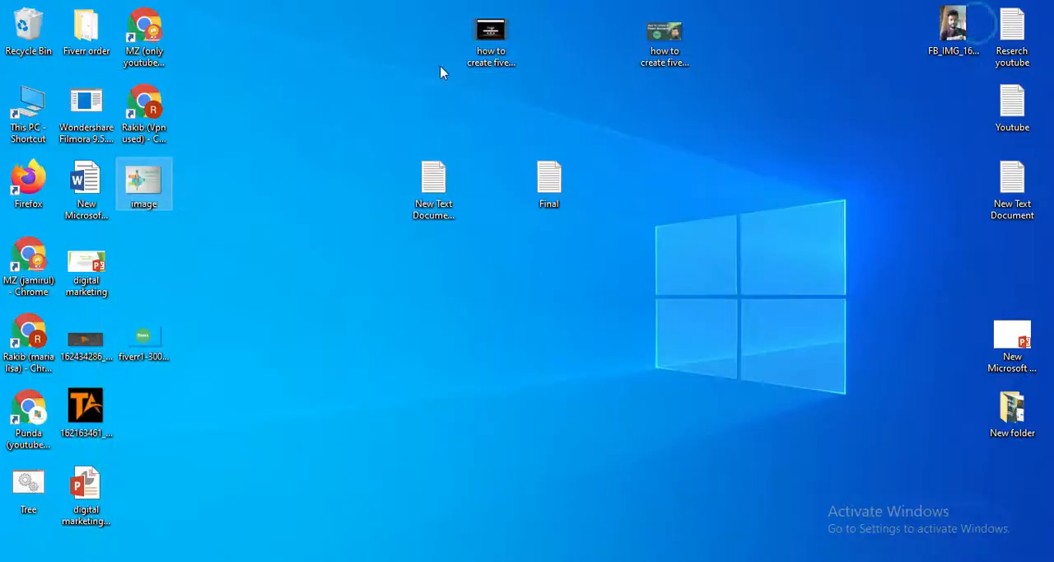
pyautogui.rightClick(159, 188)
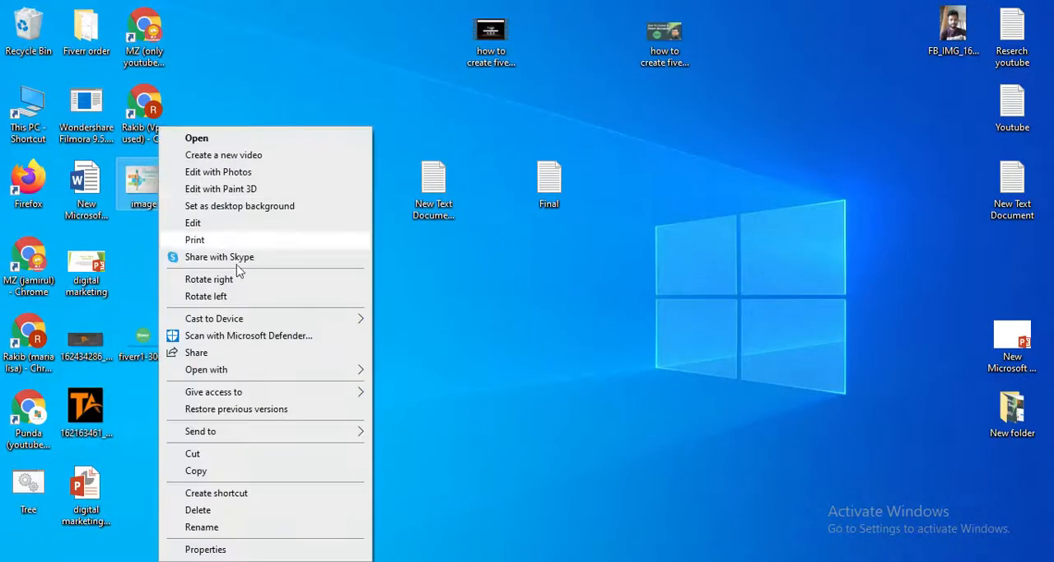
pyautogui.click(202, 527)
pyautogui.press('BackSpace')
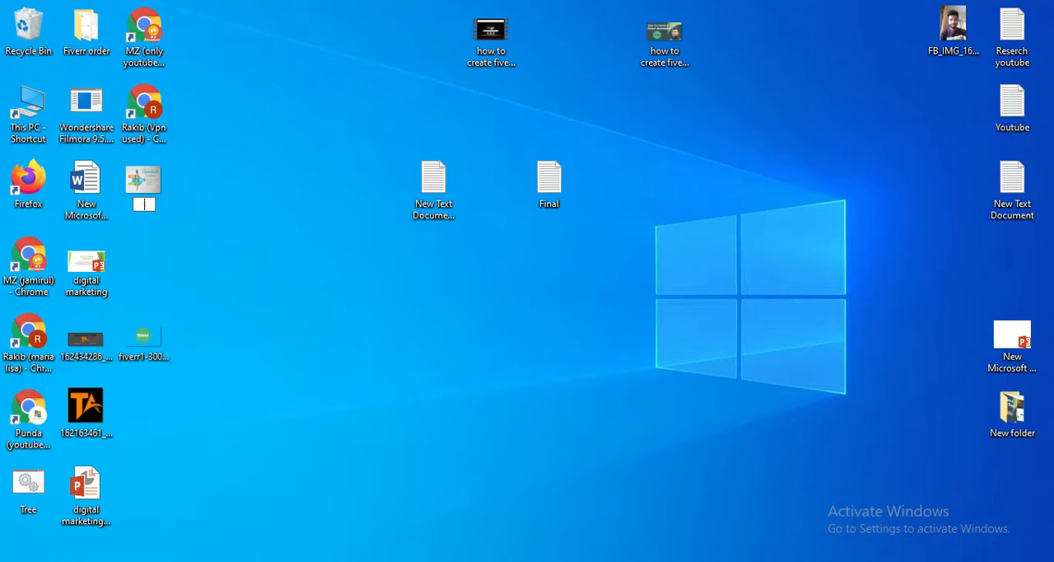
pyautogui.hotkey('ctrl', 'v')
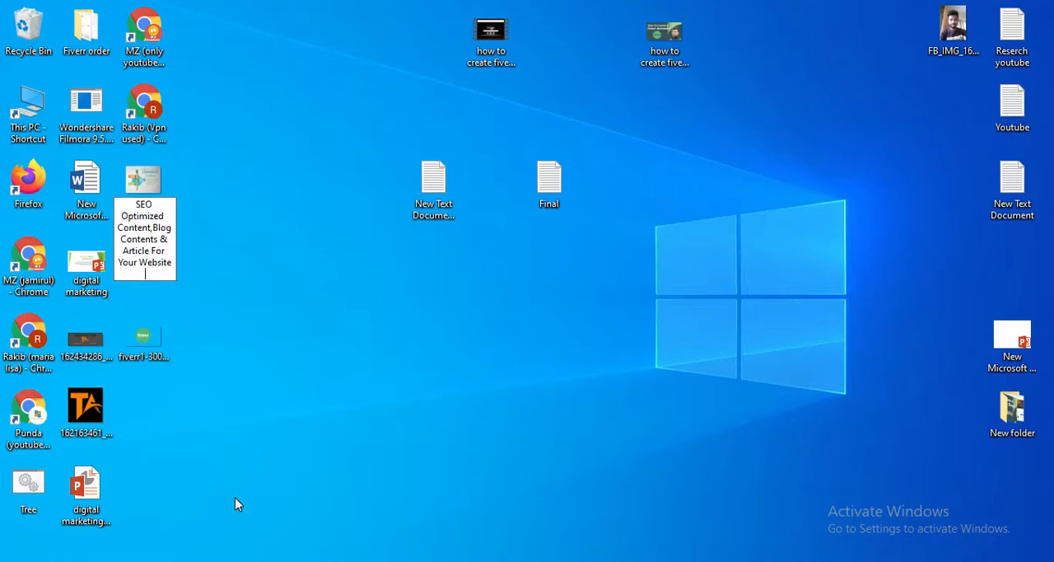
pyautogui.press('Return')
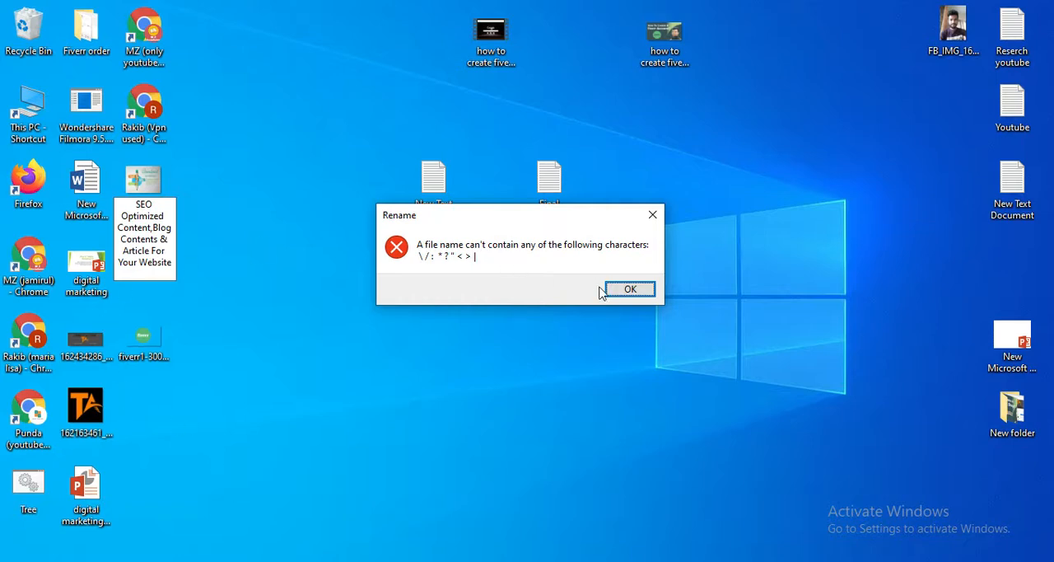
pyautogui.click(630, 289)
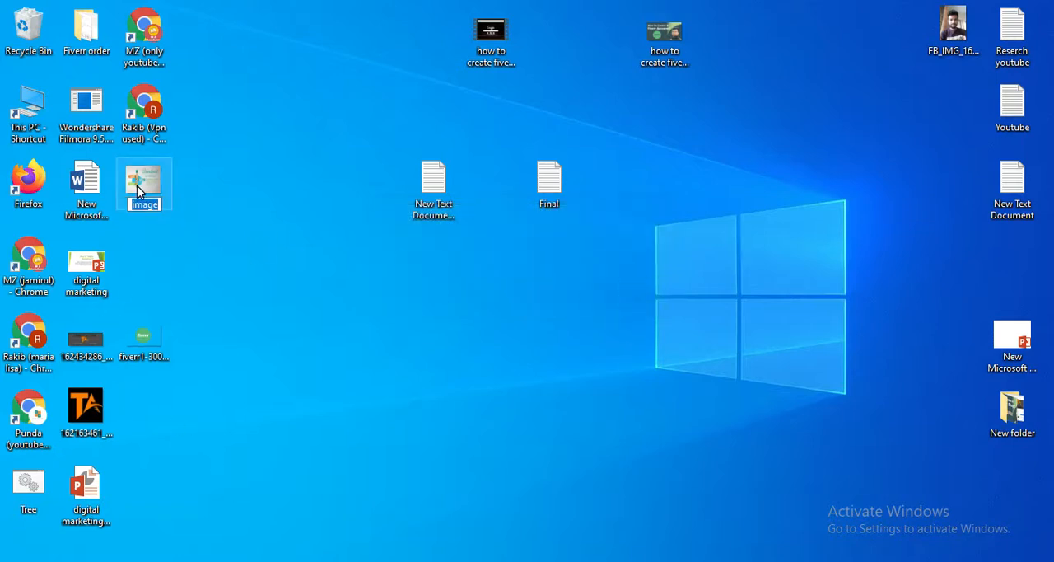
pyautogui.hotkey('ctrl', 'v')
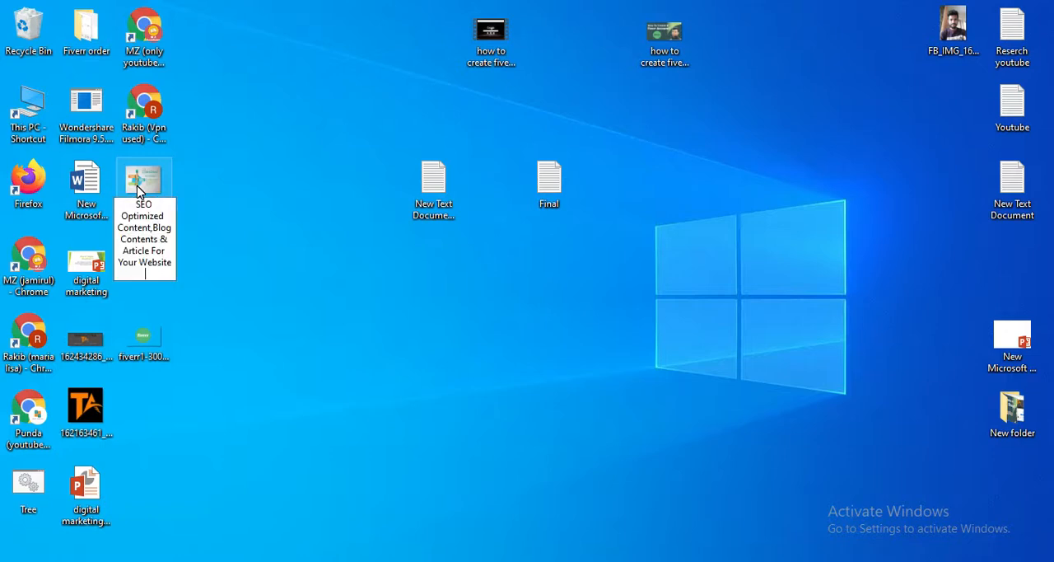
pyautogui.press('BackSpace')
pyautogui.press('Return')
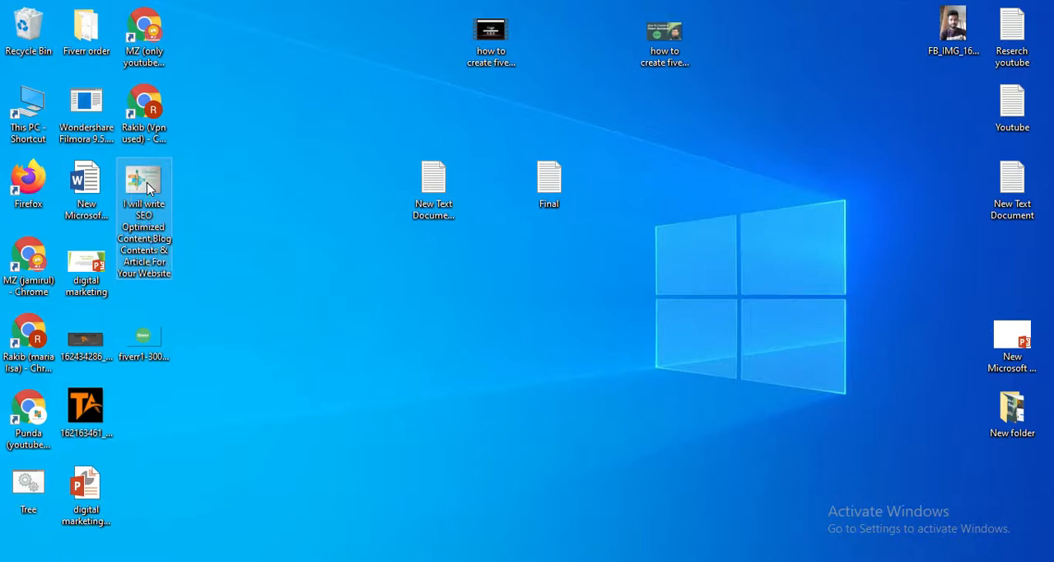
# Open the renamed picture's detailed properties and set its Title to the copied gig title.
pyautogui.rightClick(148, 186)
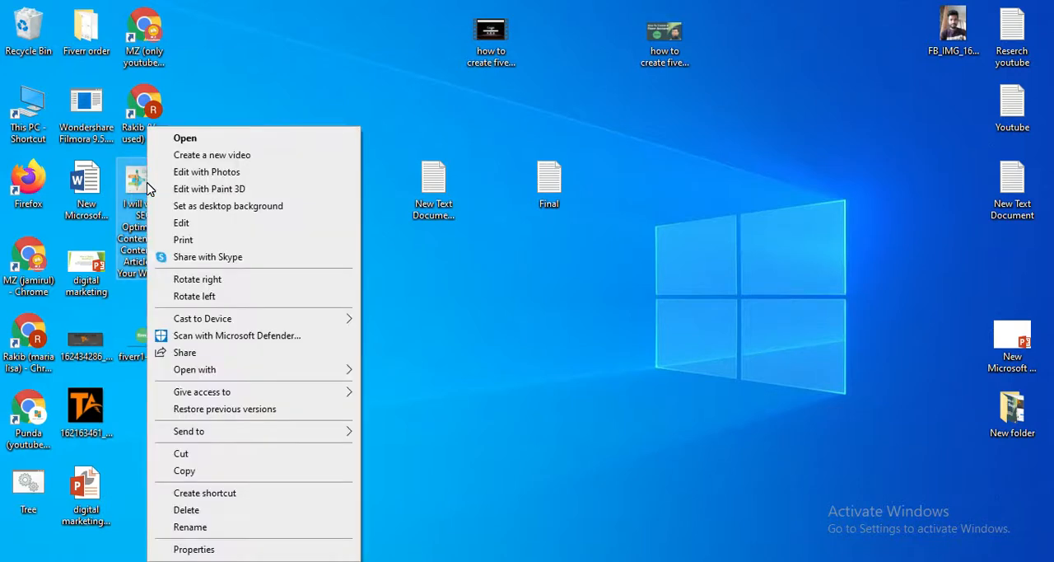
pyautogui.click(192, 548)
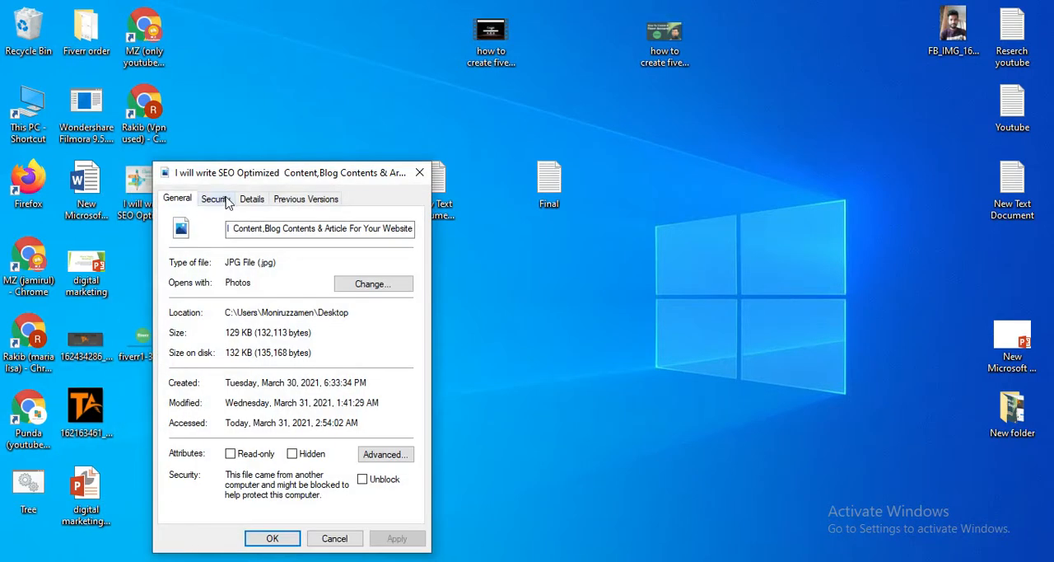
pyautogui.click(247, 200)
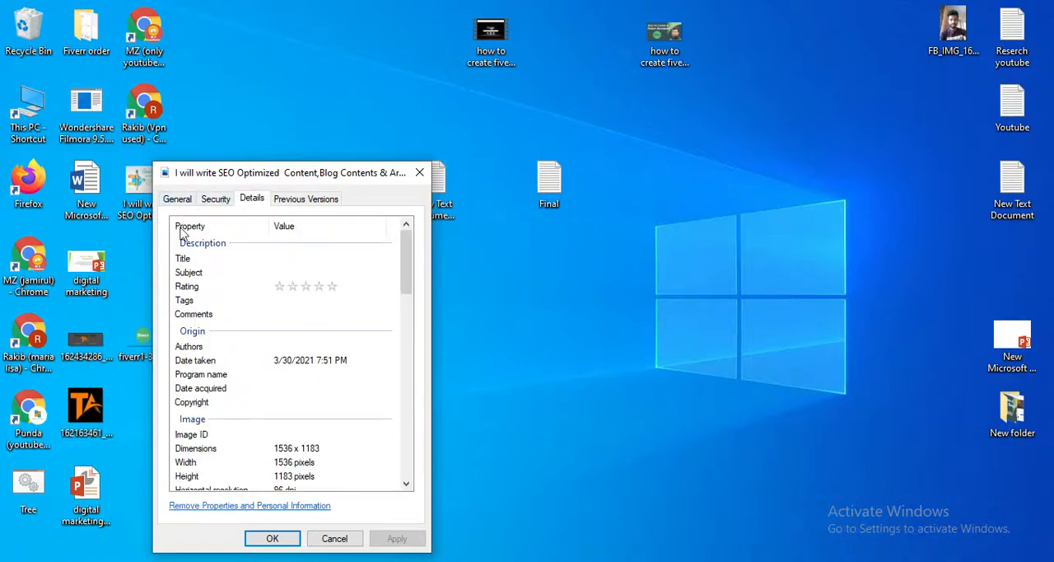
pyautogui.click(248, 259)
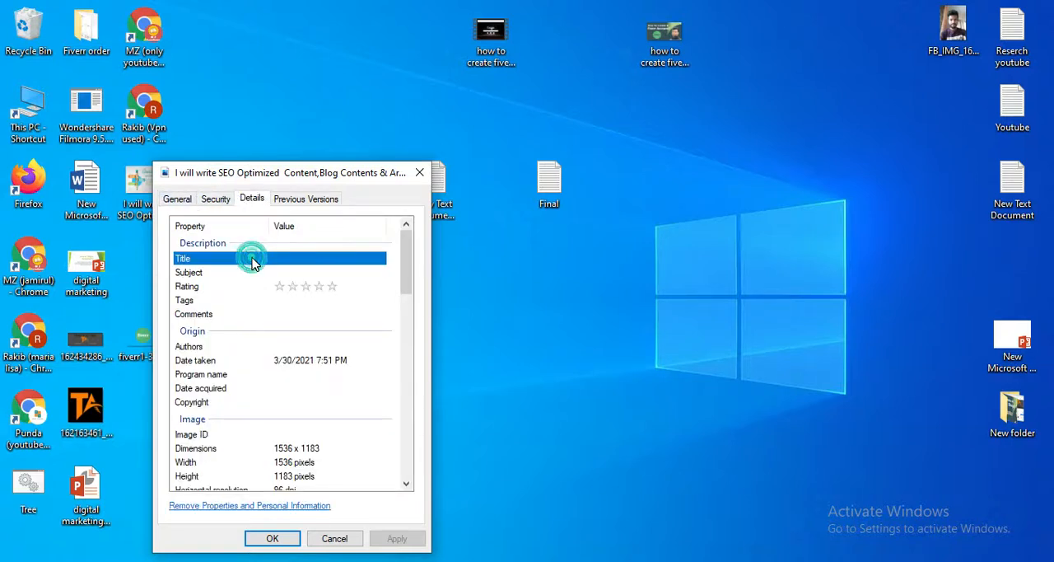
pyautogui.click(277, 259)
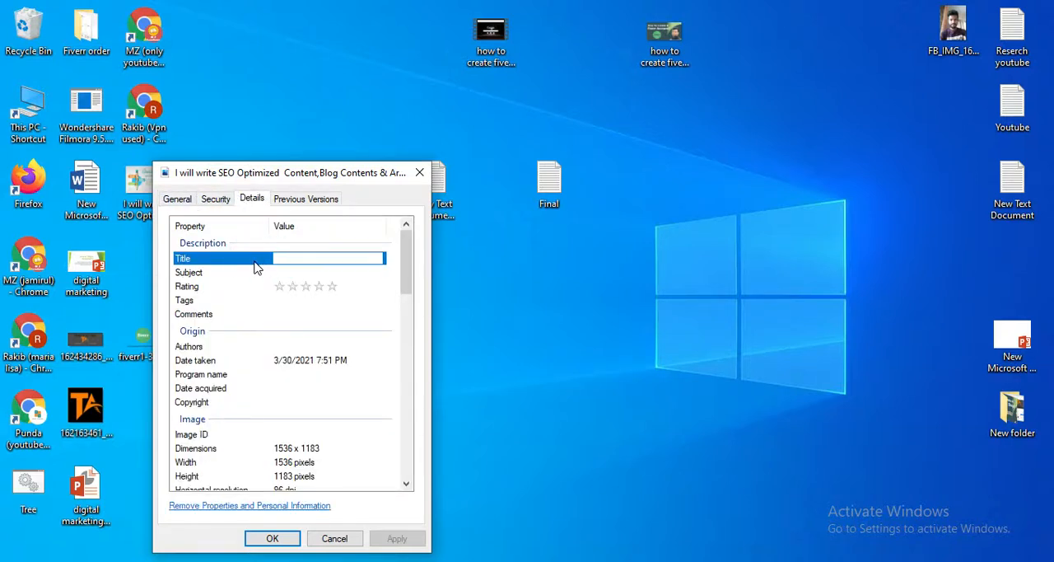
pyautogui.hotkey('ctrl', 'v')
pyautogui.press('Return')
# Set the picture's Subject to the copied gig title and its Rating to five stars.
pyautogui.click(278, 272)
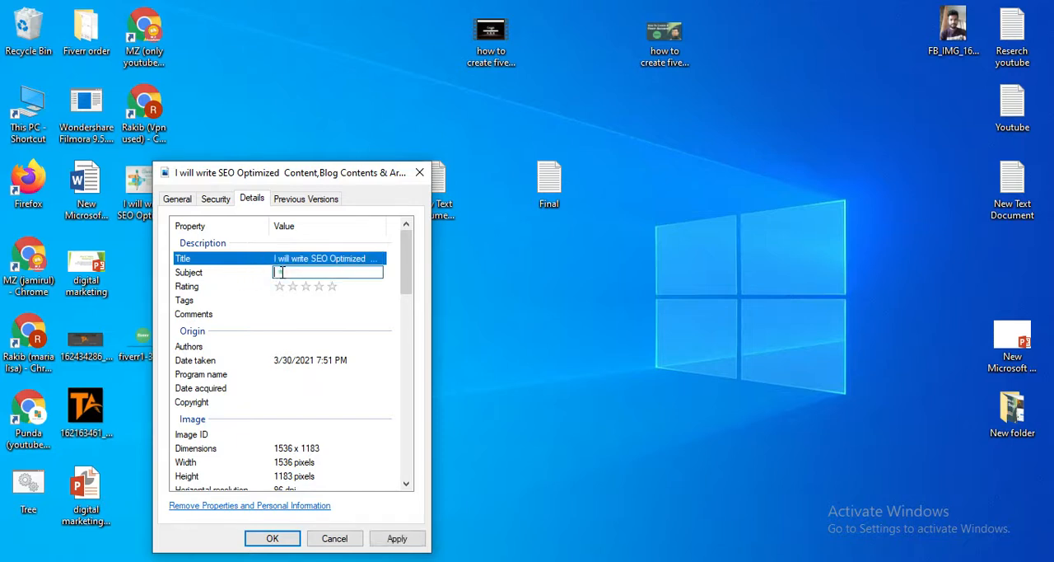
pyautogui.click(280, 272)
pyautogui.hotkey('ctrl', 'v')
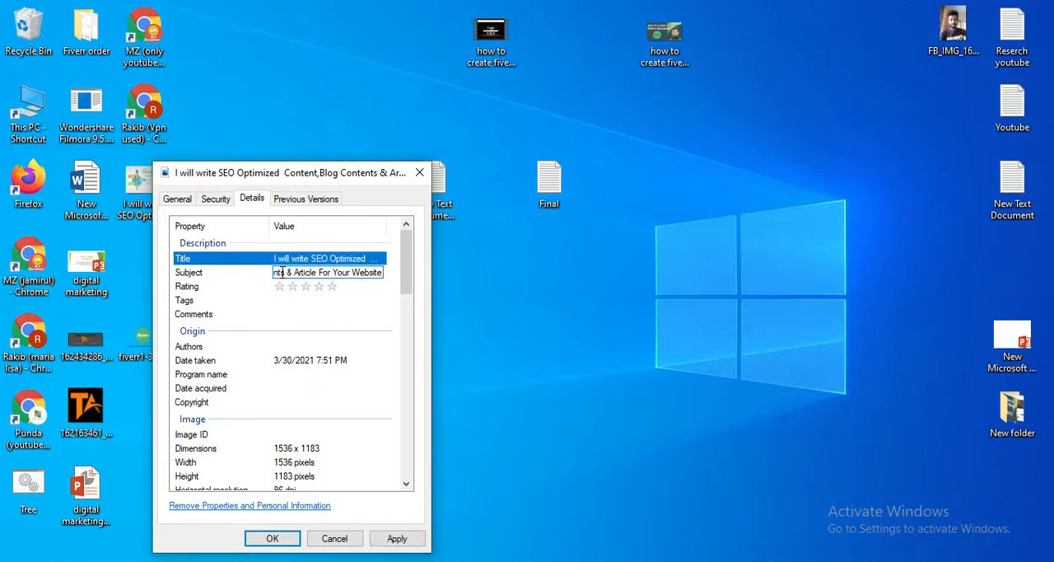
pyautogui.press('Return')
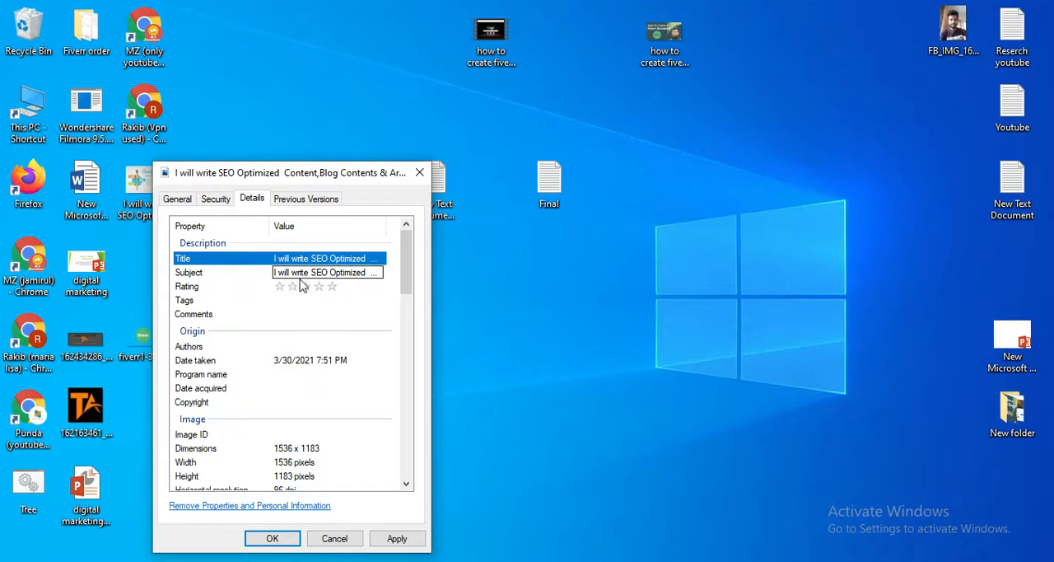
pyautogui.click(332, 289)
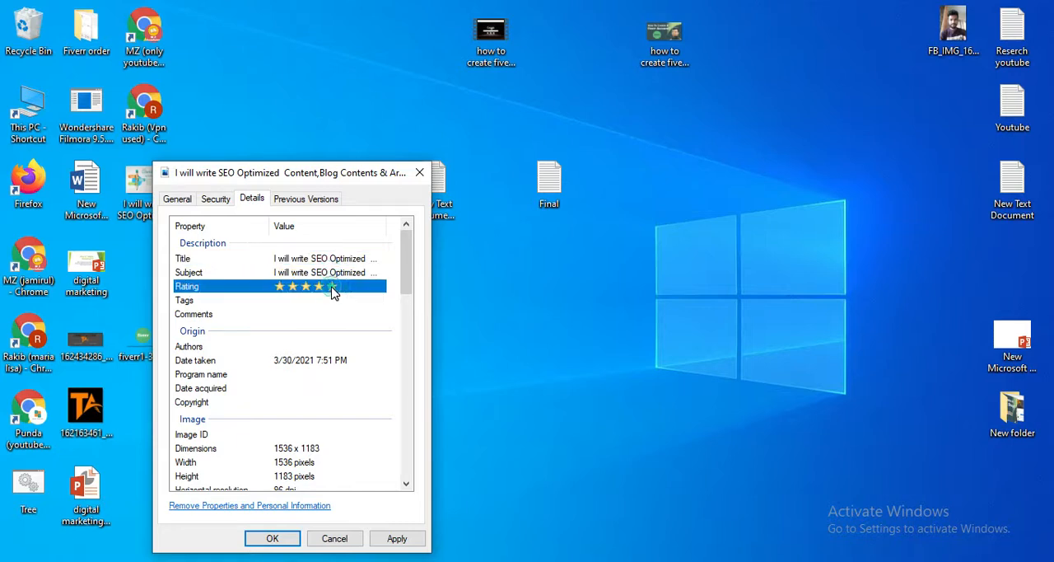
# Copy the final keyword list, from "website content writer" to "seo article writer", out of Notepad and enter it as the picture's Tags.
pyautogui.click(272, 299)
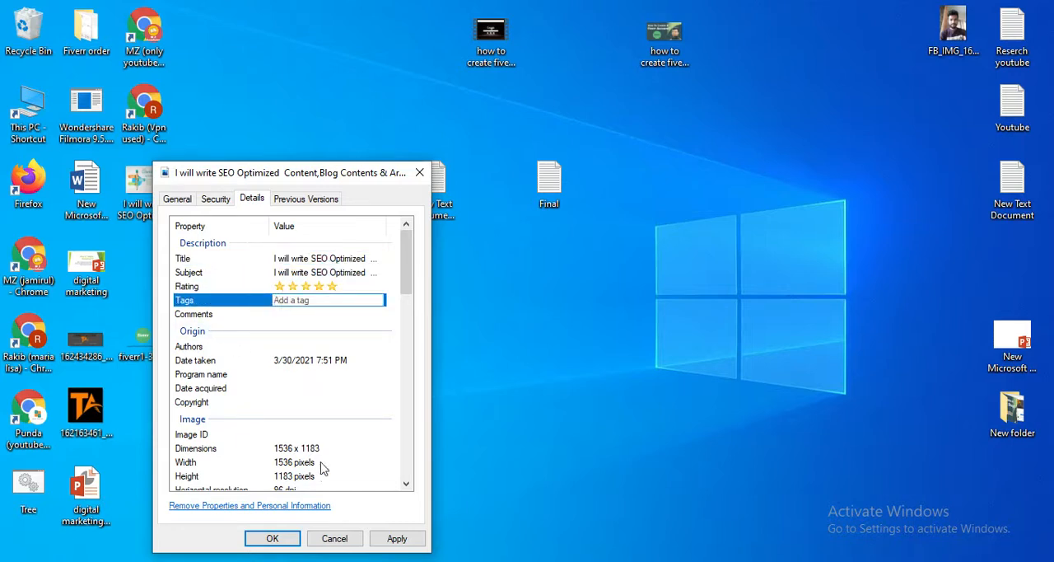
pyautogui.click(202, 559)
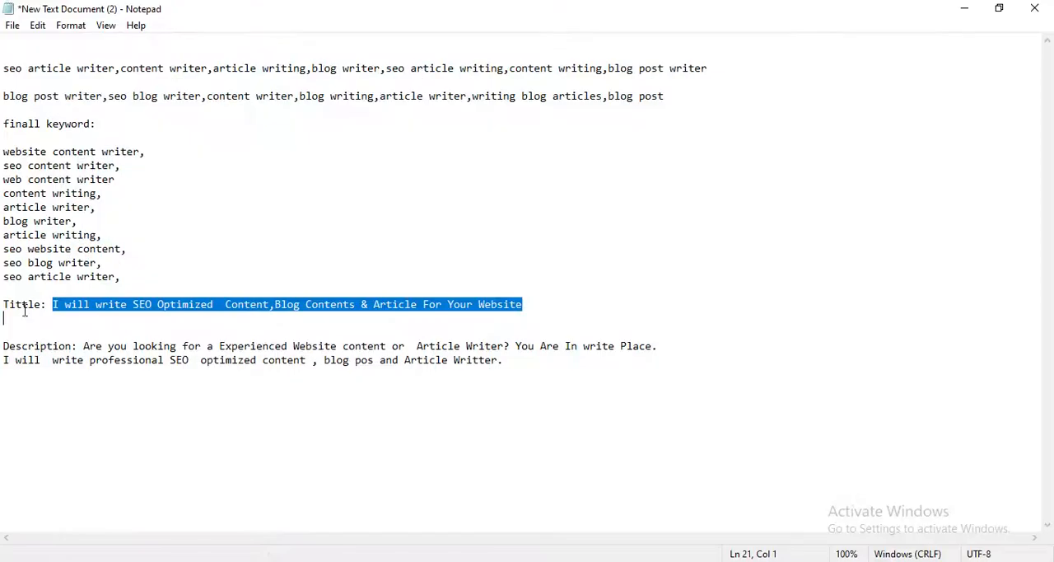
pyautogui.moveTo(122, 278); pyautogui.dragTo(6, 137)
pyautogui.rightClick(17, 160)
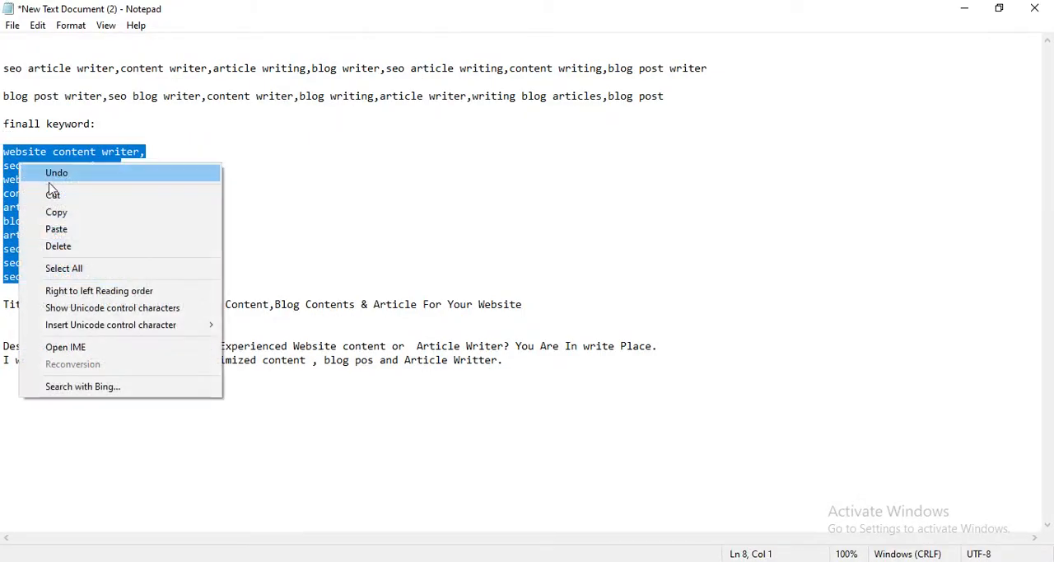
pyautogui.click(58, 213)
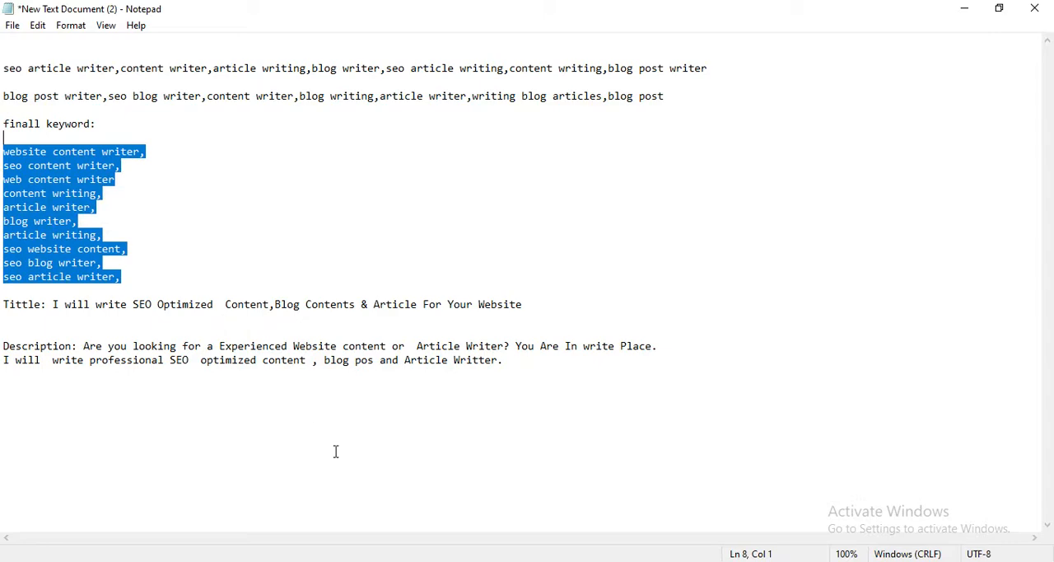
pyautogui.click(965, 8)
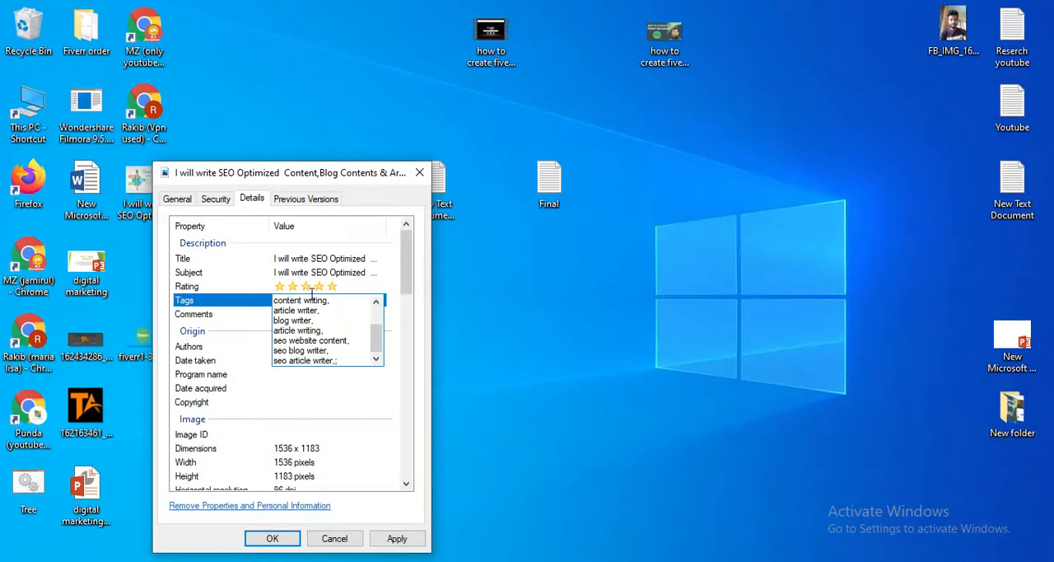
pyautogui.press('Return')
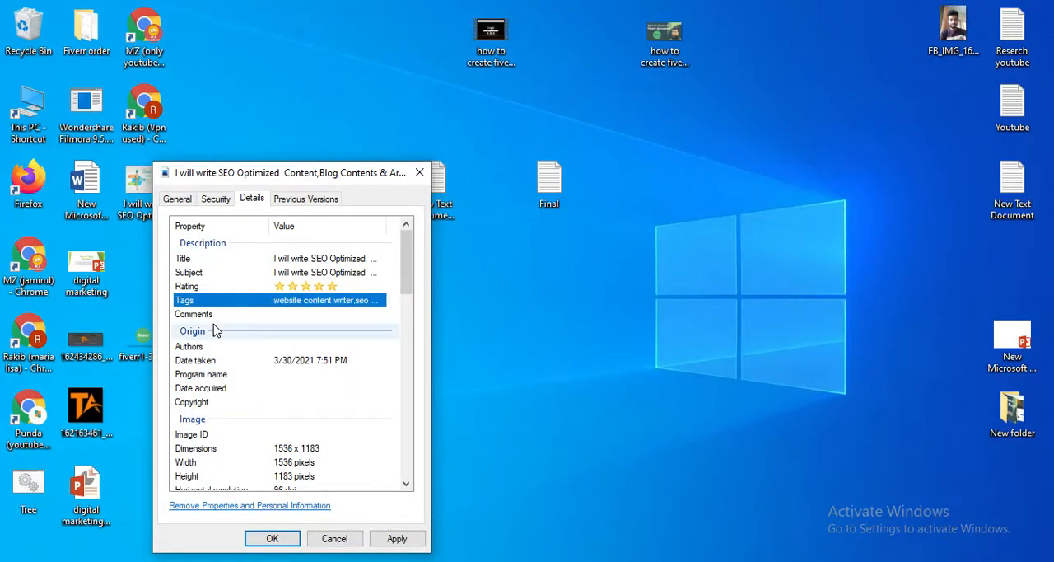
# Fill the picture's Comments property with the copied final keyword list.
pyautogui.click(283, 313)
pyautogui.hotkey('ctrl', 'v')
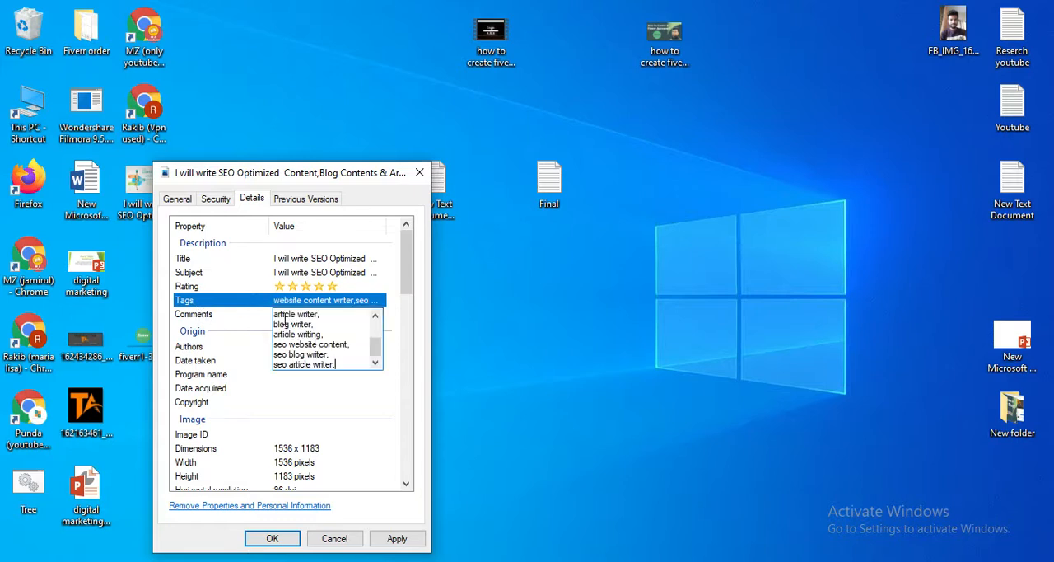
pyautogui.press('Return')
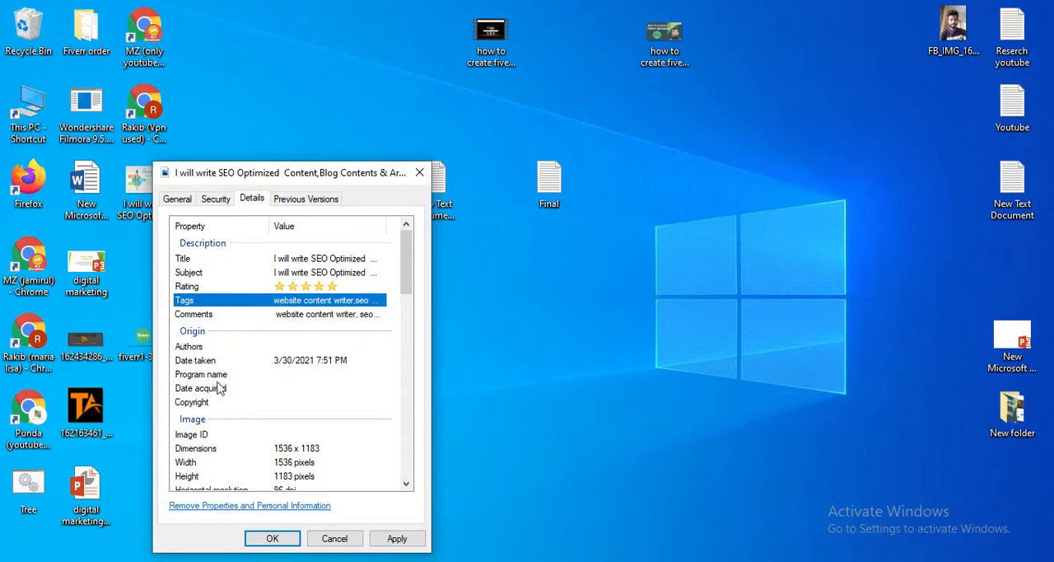
# Set the picture's Date taken to 3/30/2021.
pyautogui.click(284, 362)
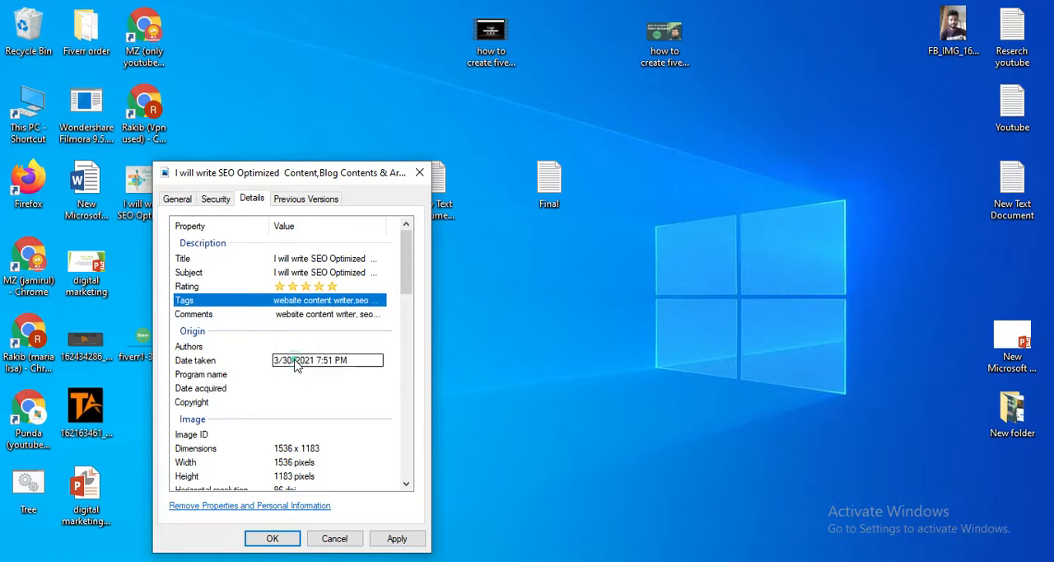
pyautogui.click(371, 360)
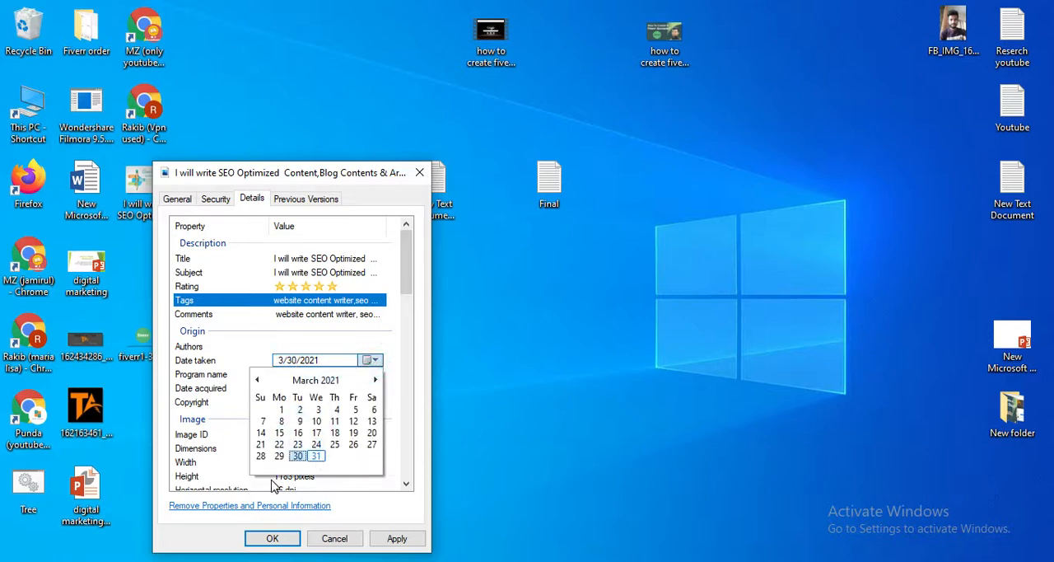
pyautogui.click(298, 457)
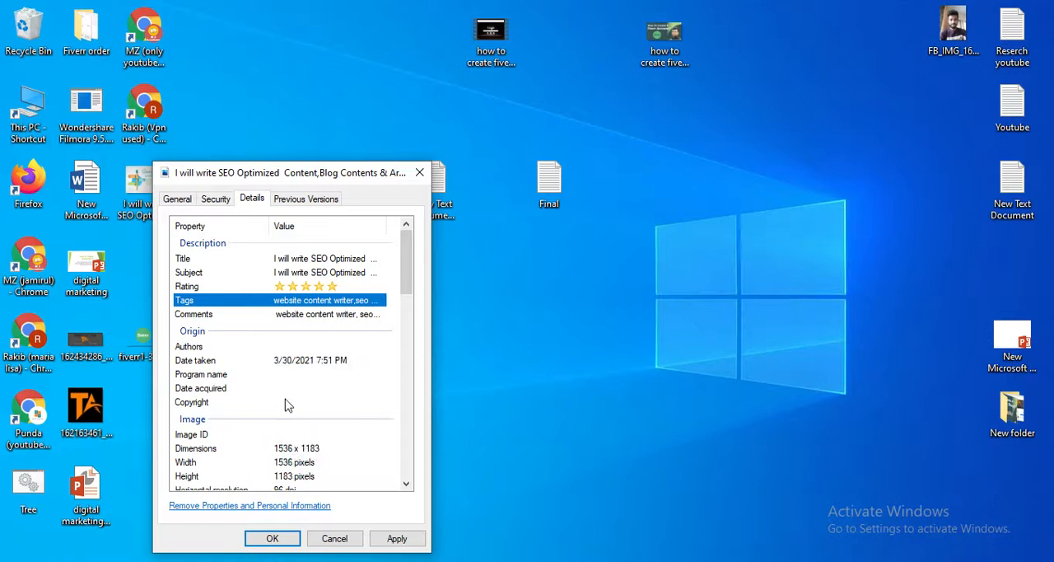
pyautogui.click(301, 362)
pyautogui.click(293, 360)
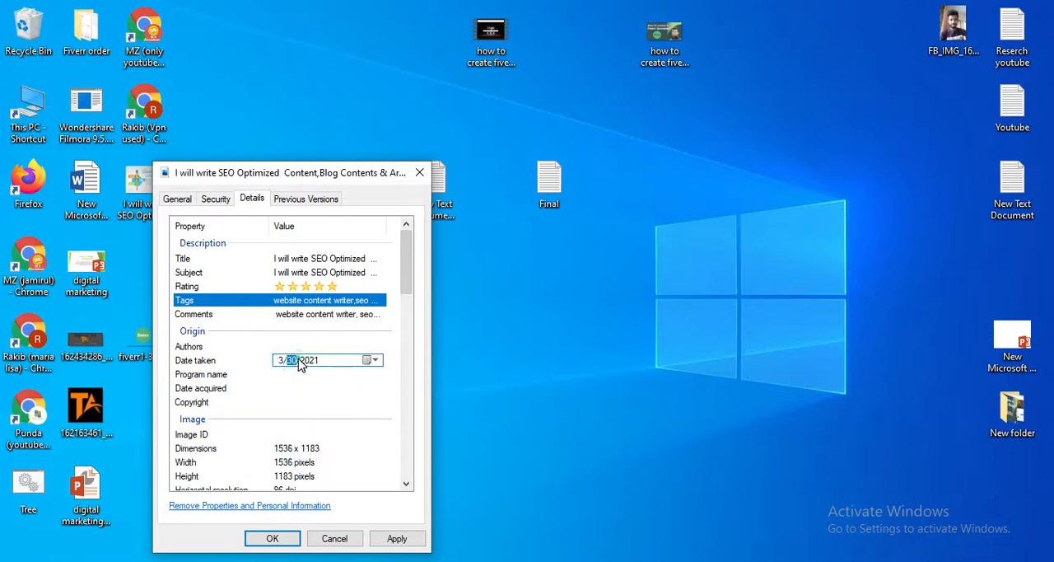
# Examine the picture's remaining properties, including Copyright, Authors and the image and camera details.
pyautogui.click(236, 404)
pyautogui.click(299, 404)
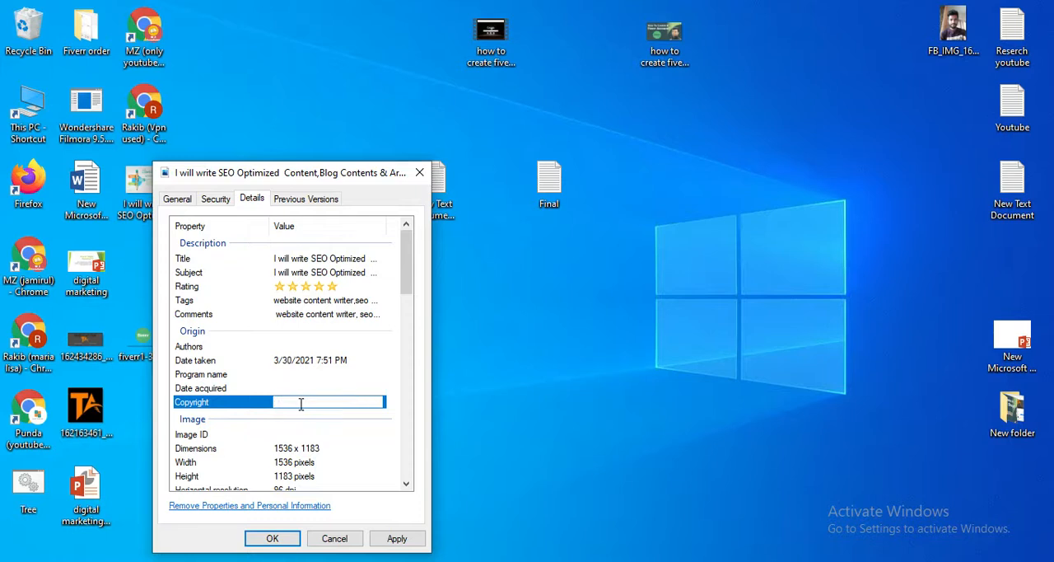
pyautogui.scroll(-1, 300, 422)
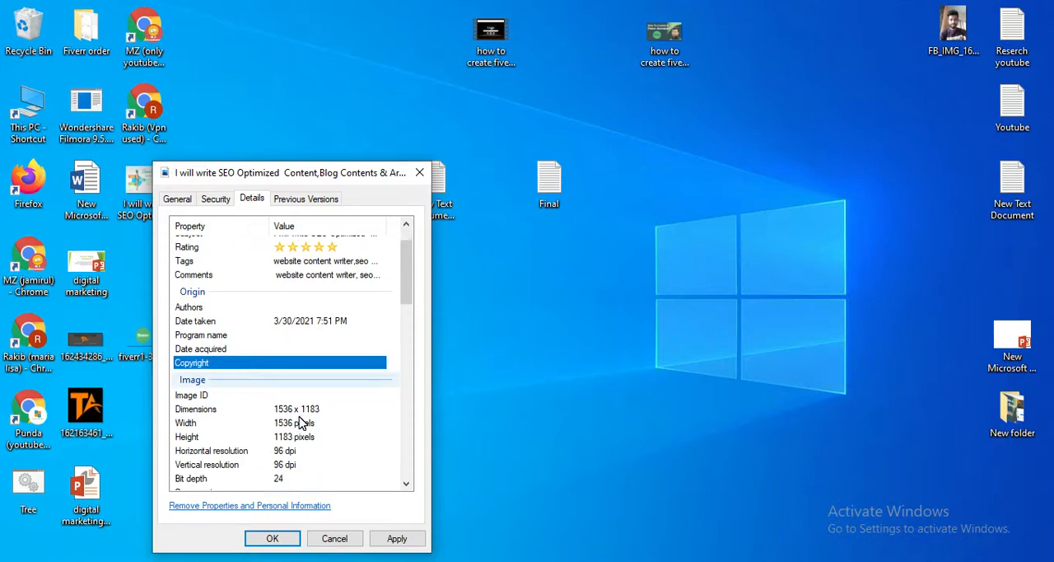
pyautogui.click(263, 308)
pyautogui.click(311, 303)
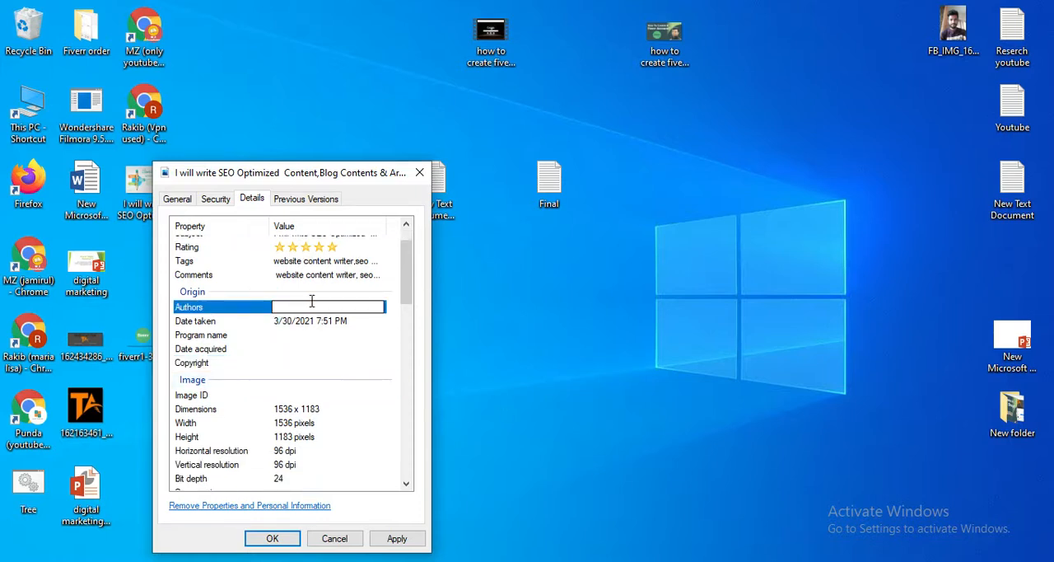
pyautogui.click(311, 303)
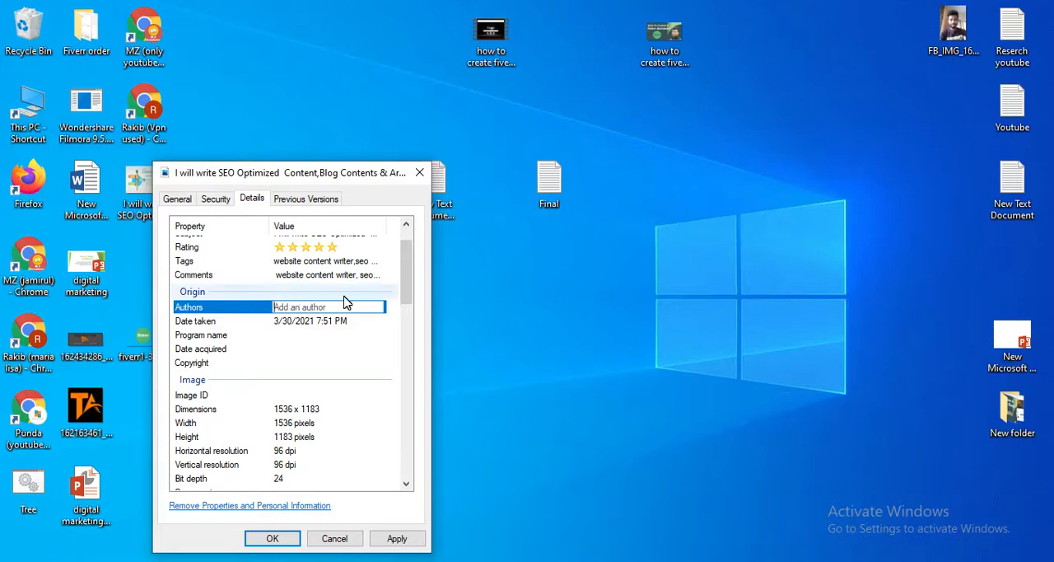
pyautogui.scroll(-3, 284, 433)
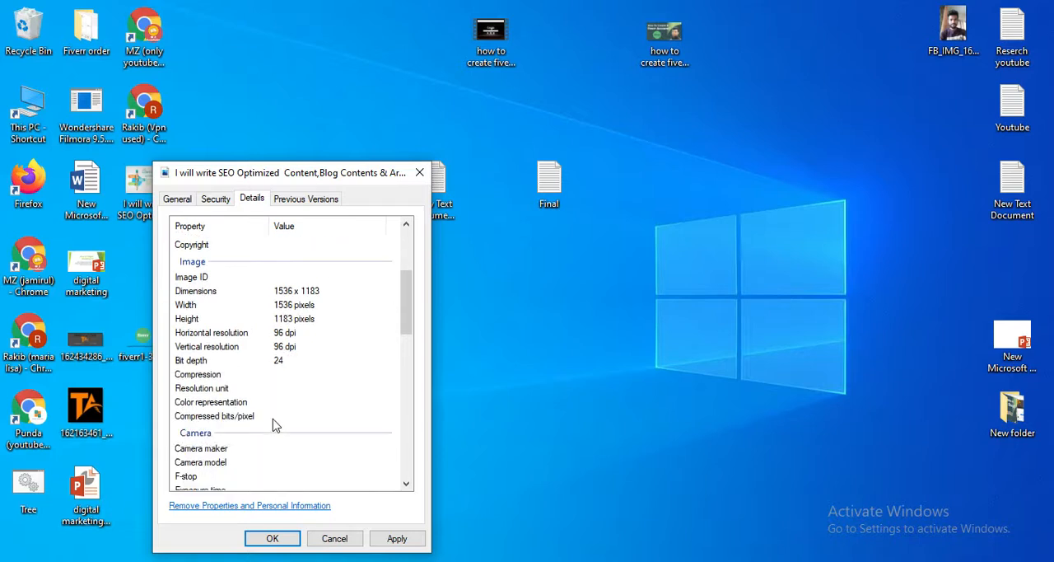
pyautogui.scroll(2, 274, 424)
pyautogui.scroll(1, 277, 422)
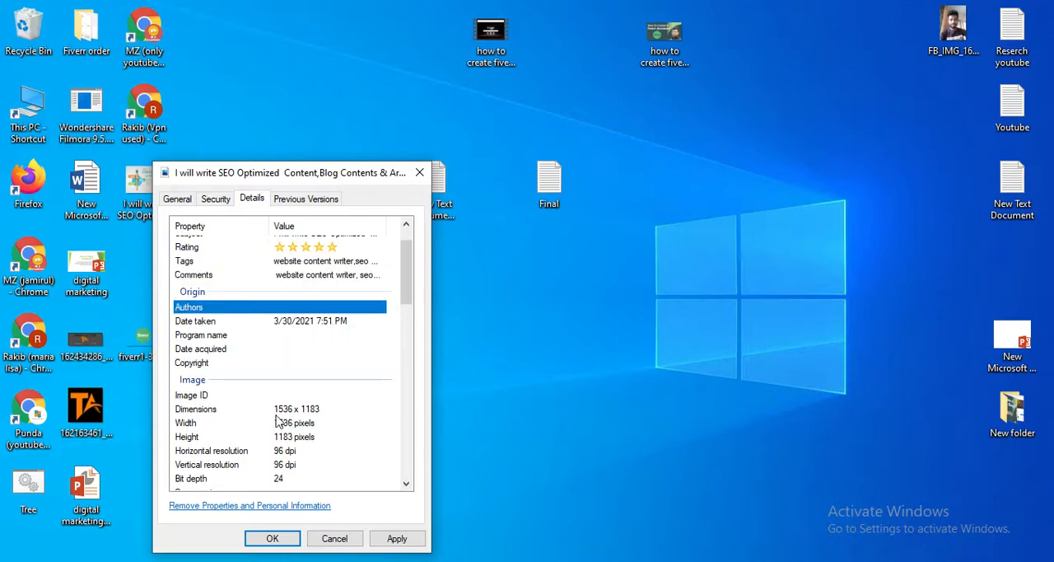
pyautogui.scroll(1, 245, 362)
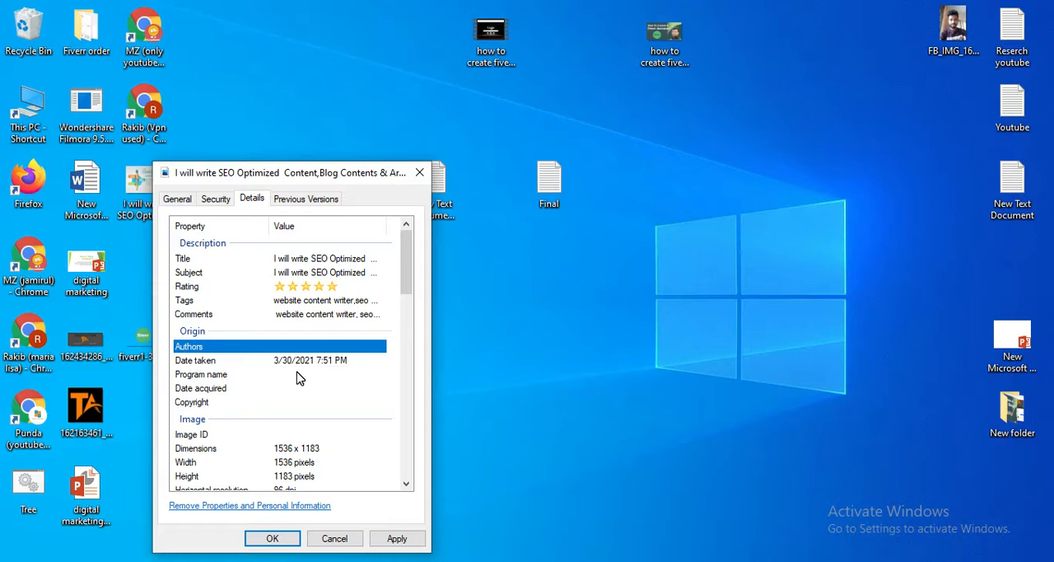
pyautogui.scroll(-2, 298, 376)
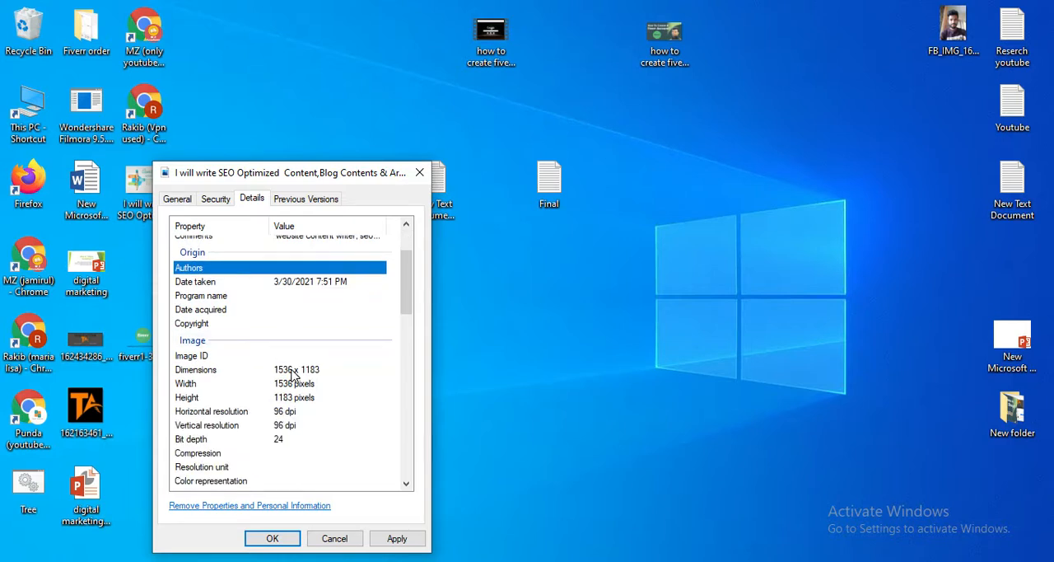
pyautogui.scroll(2, 284, 415)
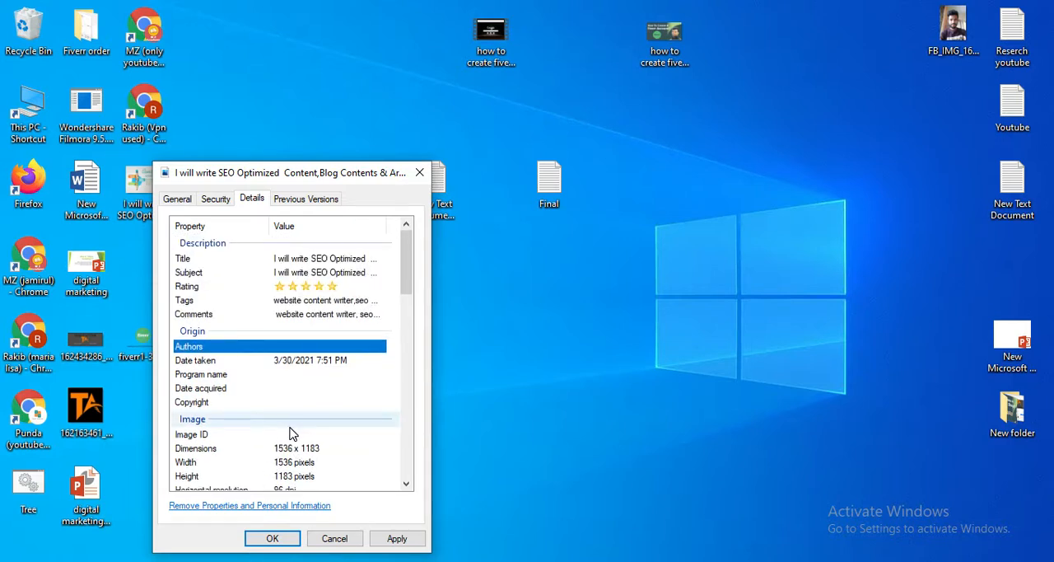
pyautogui.scroll(-2, 290, 433)
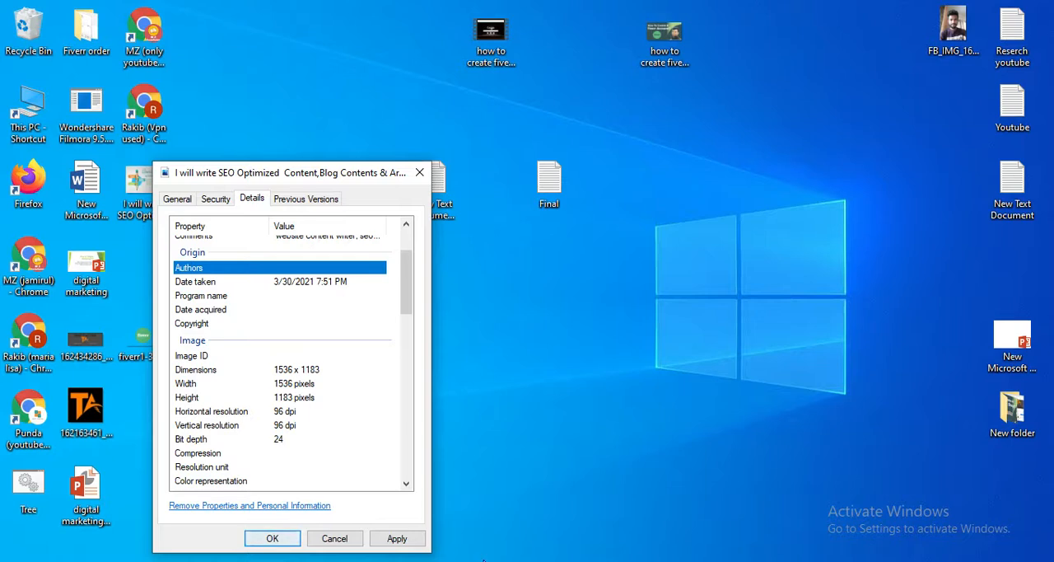
# Apply the picture's metadata changes and close its properties.
pyautogui.click(407, 543)
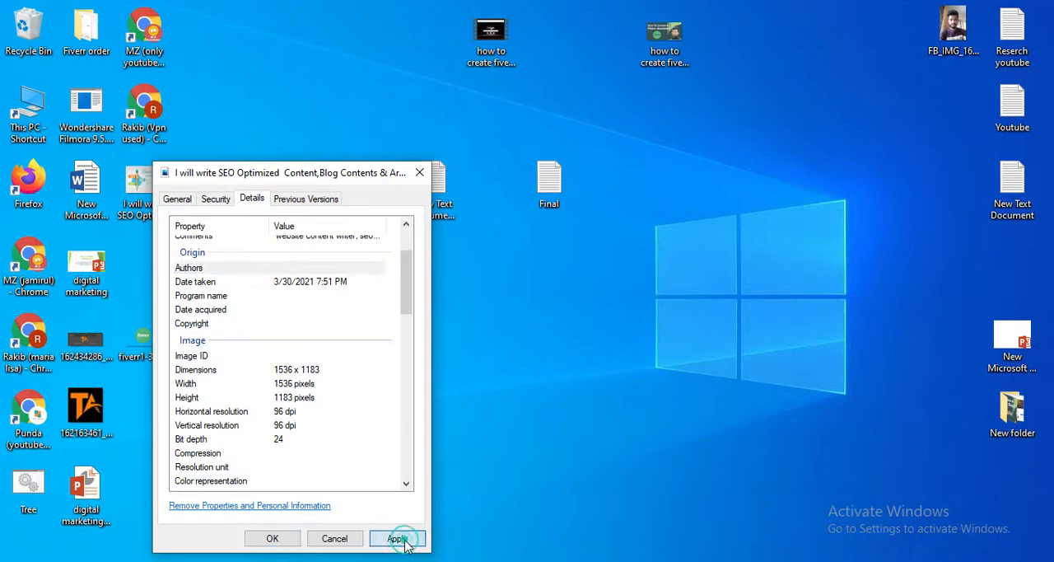
pyautogui.click(275, 544)
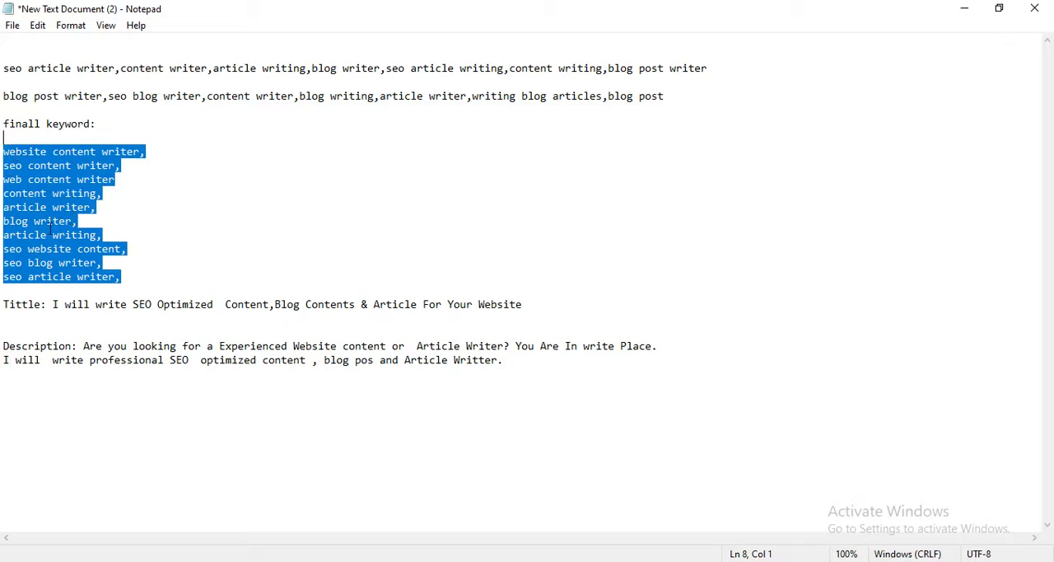
# Switch to Fiverr in the browser and open the account's own profile page.
pyautogui.click(963, 8)
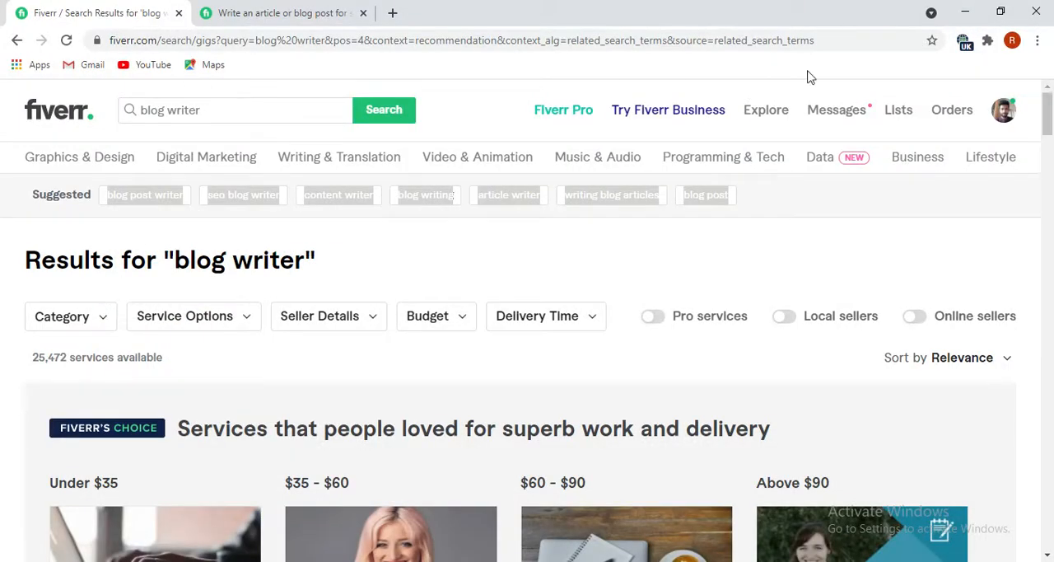
pyautogui.moveTo(997, 110)
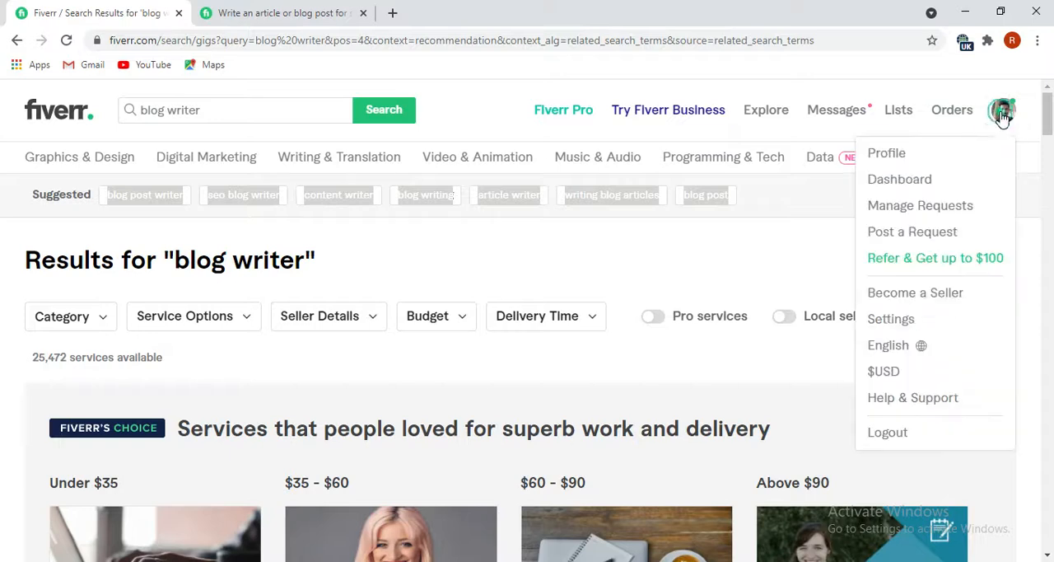
pyautogui.click(904, 159)
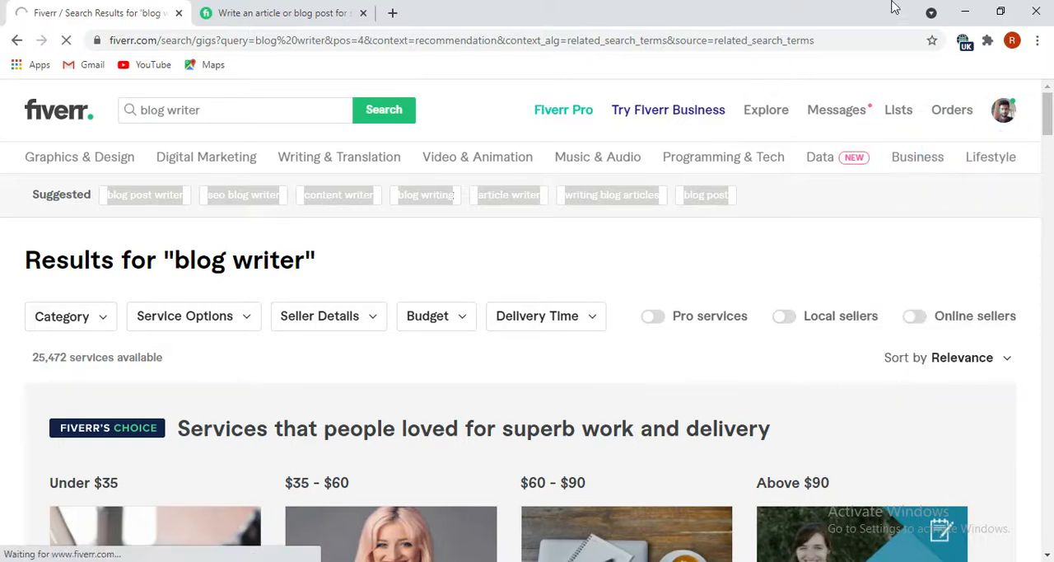
# Open the desktop text document "Final" in Notepad and maximize its window.
pyautogui.click(963, 14)
pyautogui.doubleClick(541, 184)
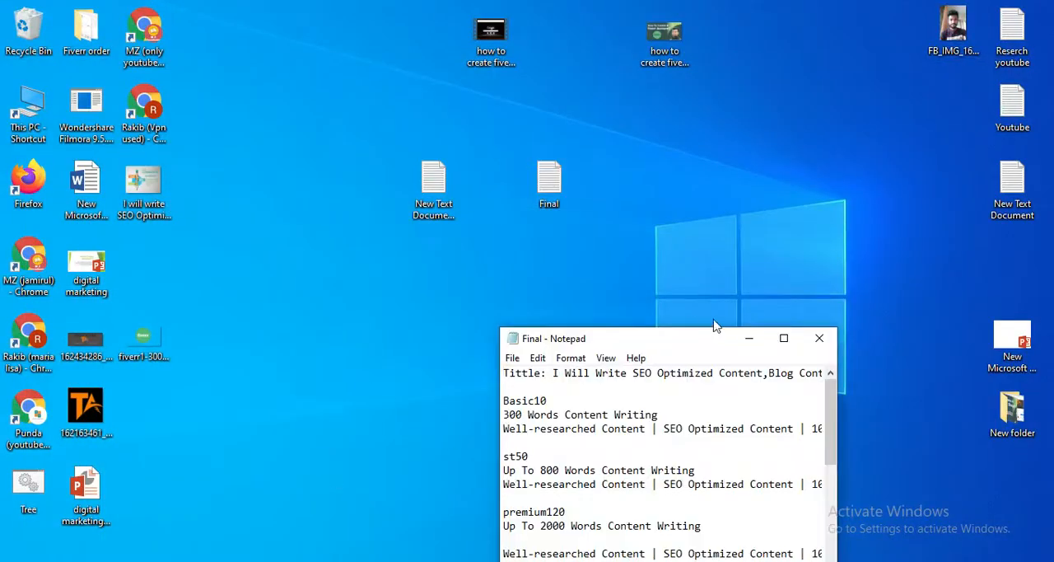
pyautogui.click(784, 337)
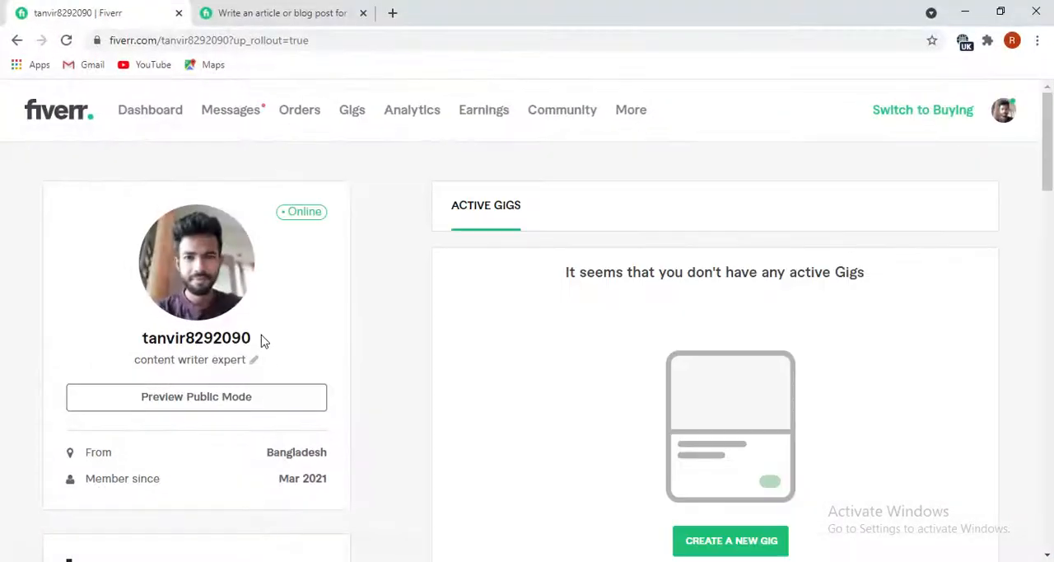
# Start creating a new gig from the Fiverr profile page.
pyautogui.scroll(-4, 593, 322)
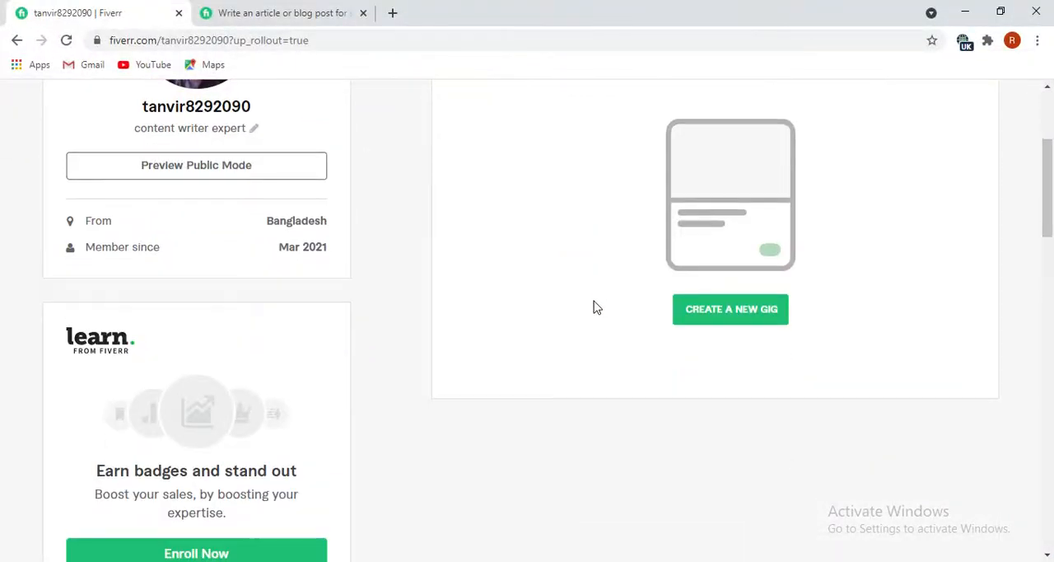
pyautogui.click(711, 311)
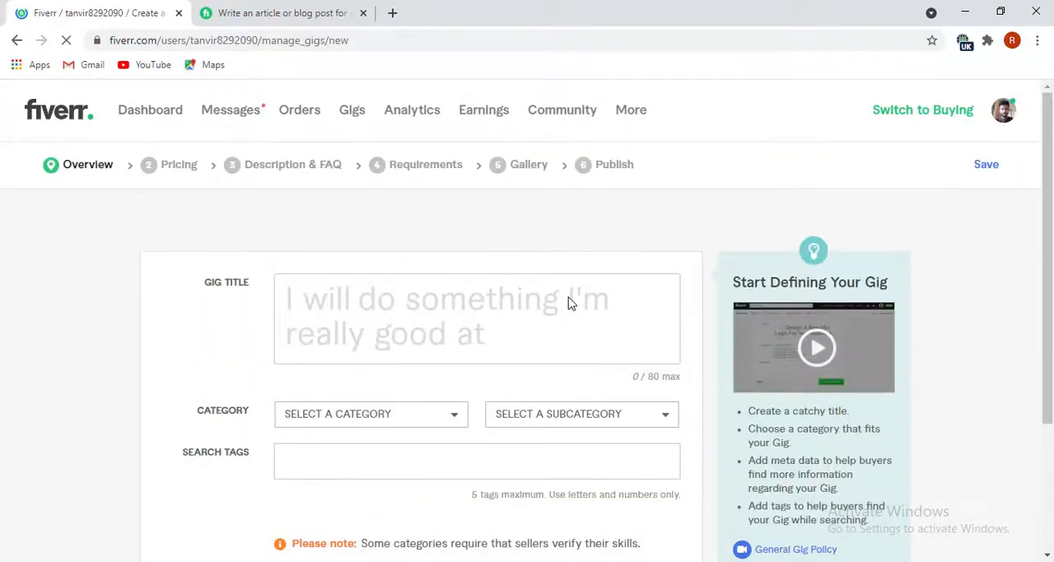
# Switch to the "Final" document in Notepad and copy the title "I Will Write SEO Optimized Content,Blog Content& Article For Your Website".
pyautogui.moveTo(207, 291)
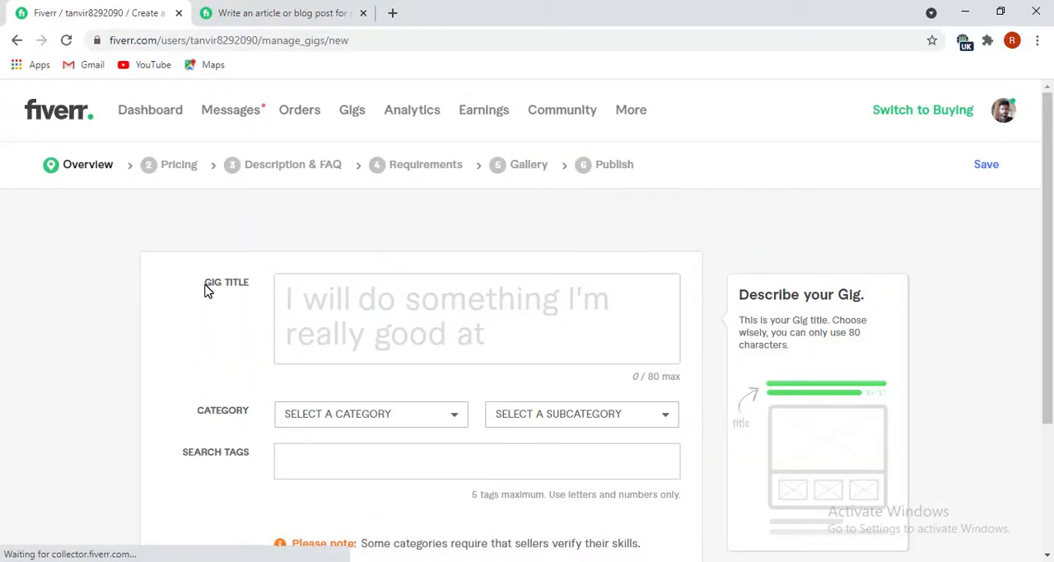
pyautogui.click(397, 298)
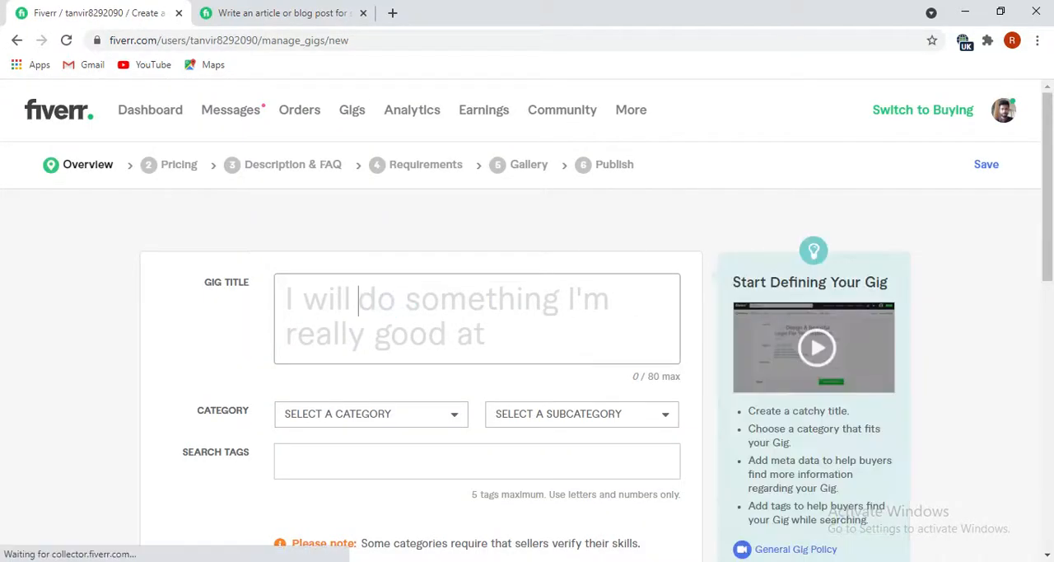
pyautogui.moveTo(282, 561)
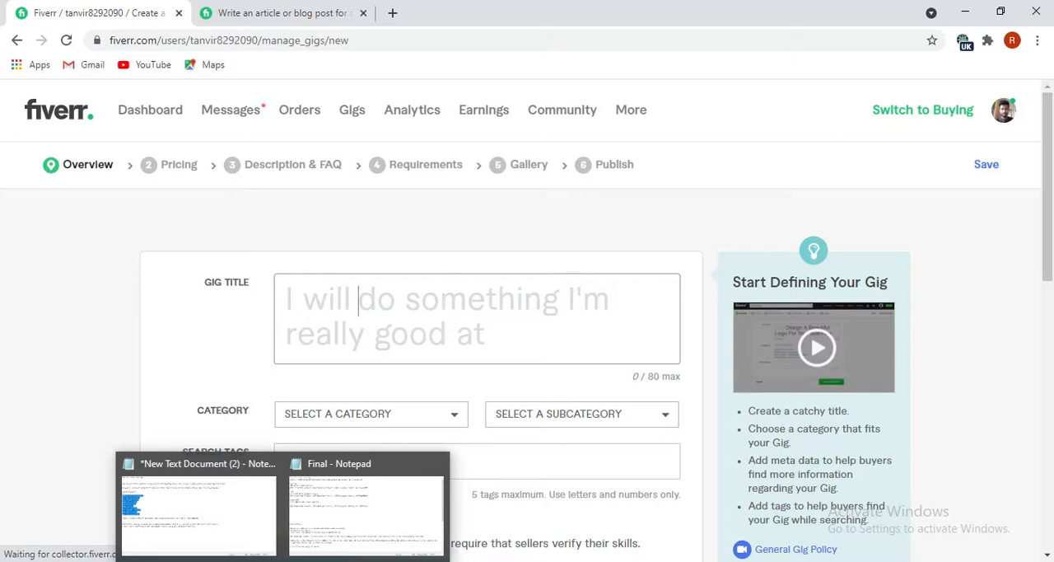
pyautogui.click(341, 465)
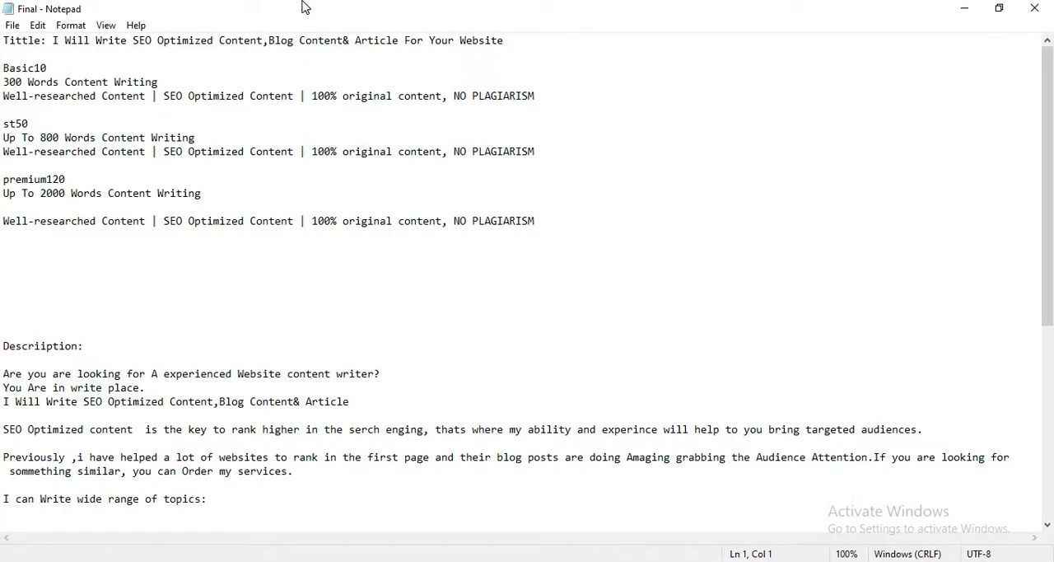
pyautogui.moveTo(52, 39); pyautogui.dragTo(495, 49)
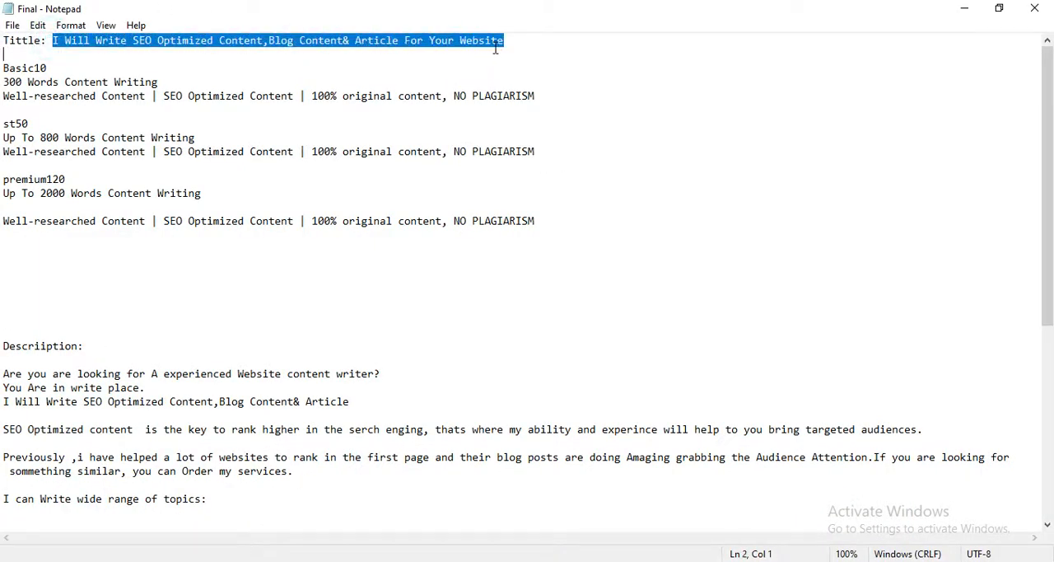
pyautogui.rightClick(321, 43)
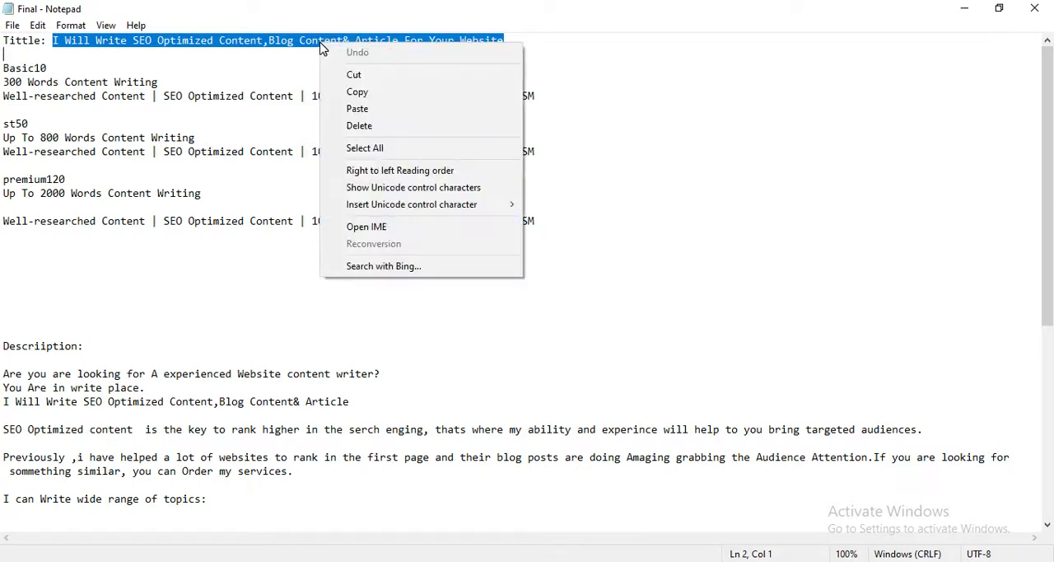
pyautogui.click(367, 92)
# Back in the browser, paste the copied title into the Fiverr gig title and delete its duplicate opening "I Will".
pyautogui.moveTo(243, 560)
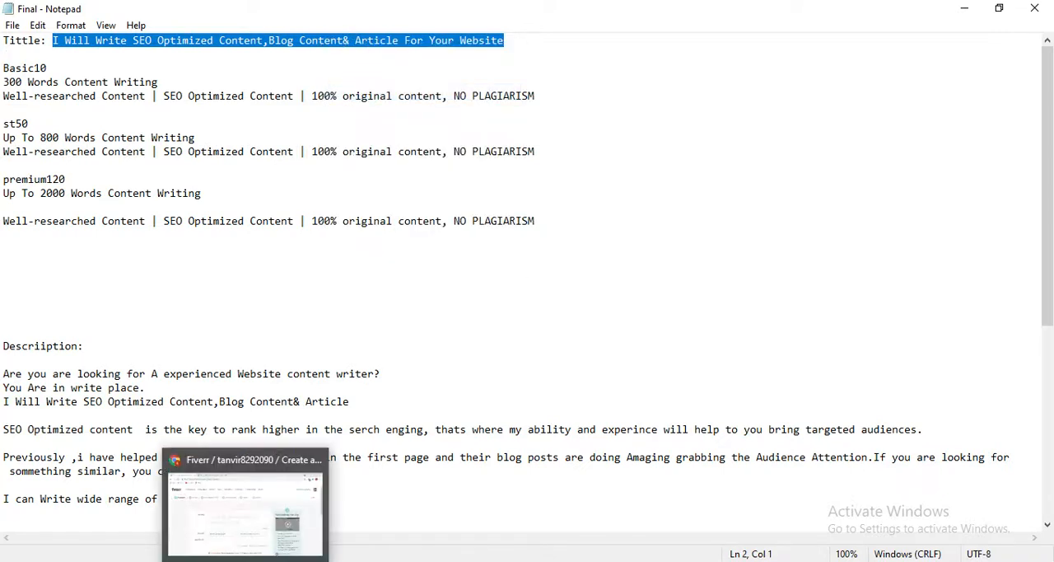
pyautogui.click(208, 501)
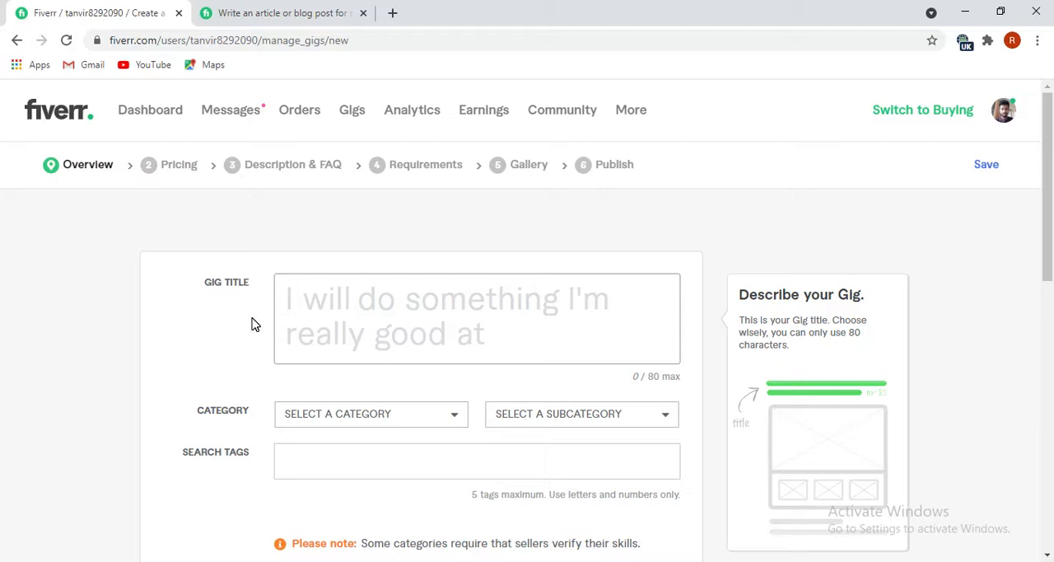
pyautogui.hotkey('ctrl', 'v')
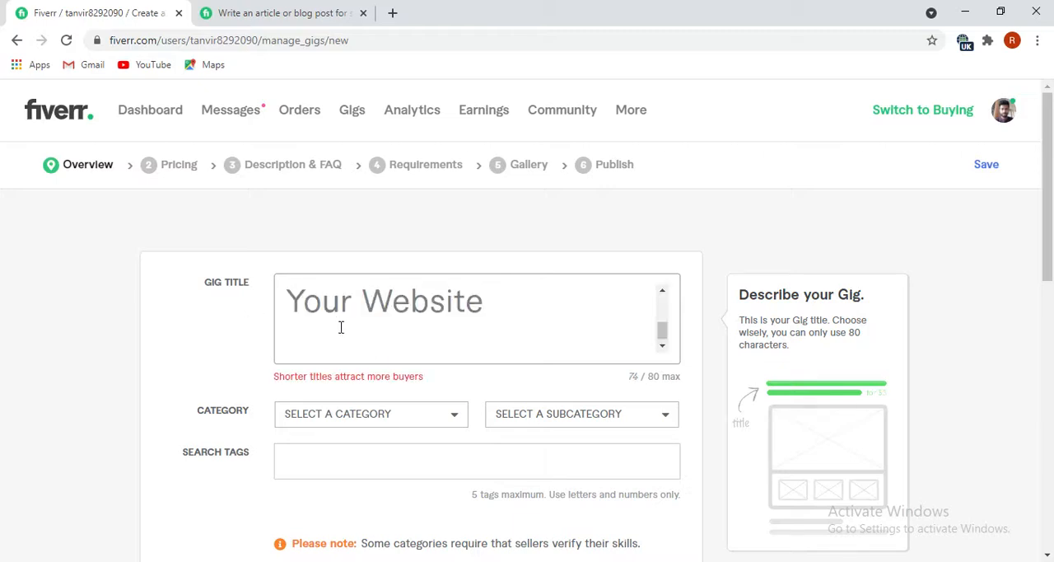
pyautogui.scroll(3, 340, 327)
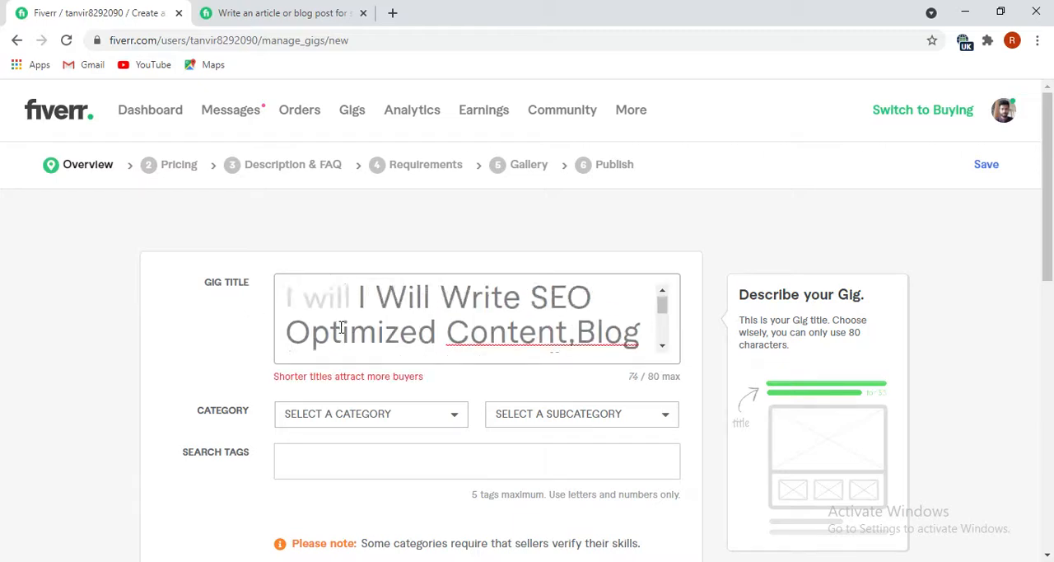
pyautogui.click(428, 302)
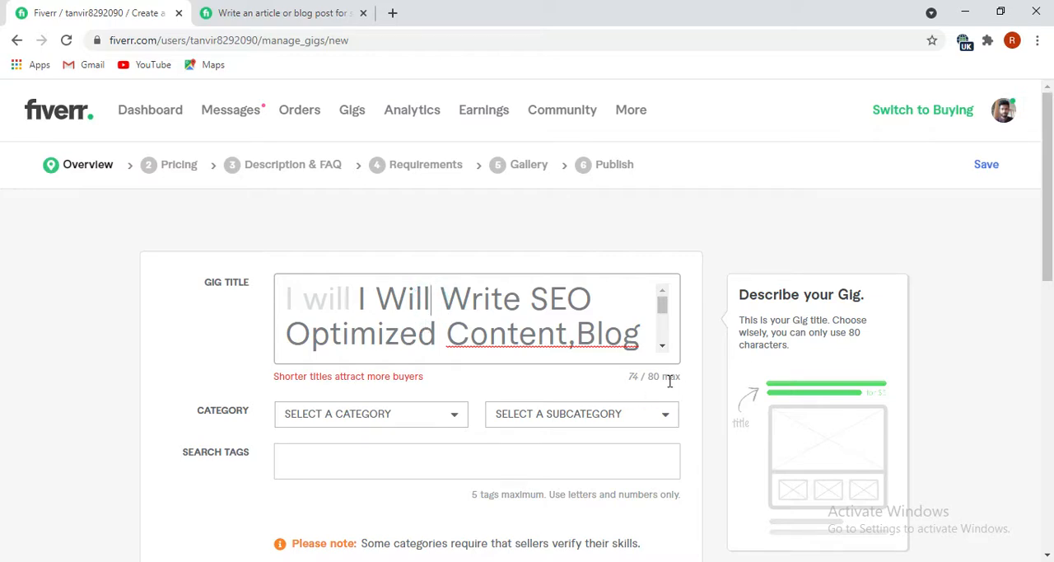
pyautogui.press('BackSpace')
pyautogui.press('BackSpace')
pyautogui.press('BackSpace')
pyautogui.press('BackSpace')
pyautogui.press('BackSpace')
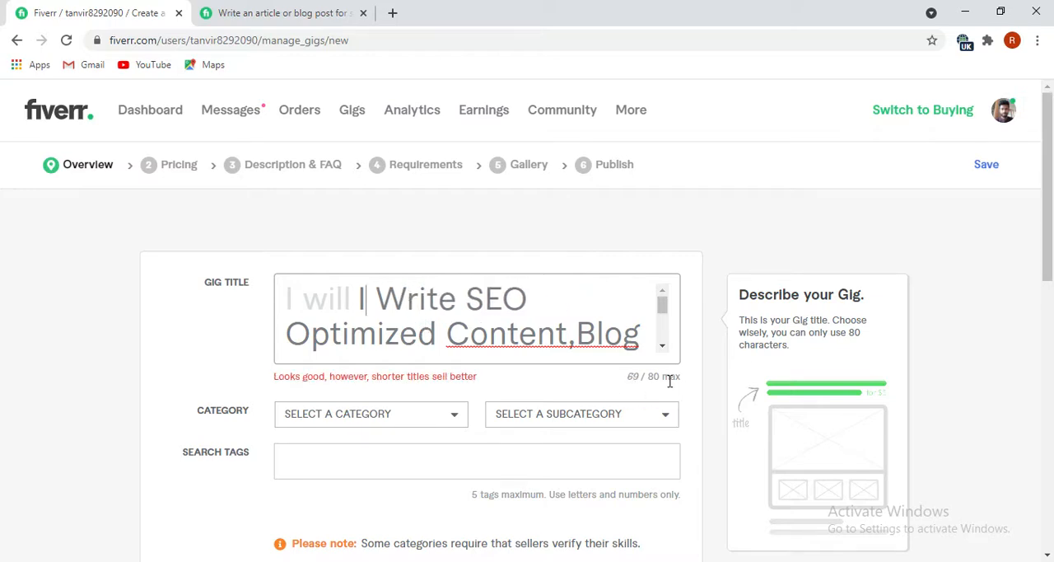
pyautogui.press('BackSpace')
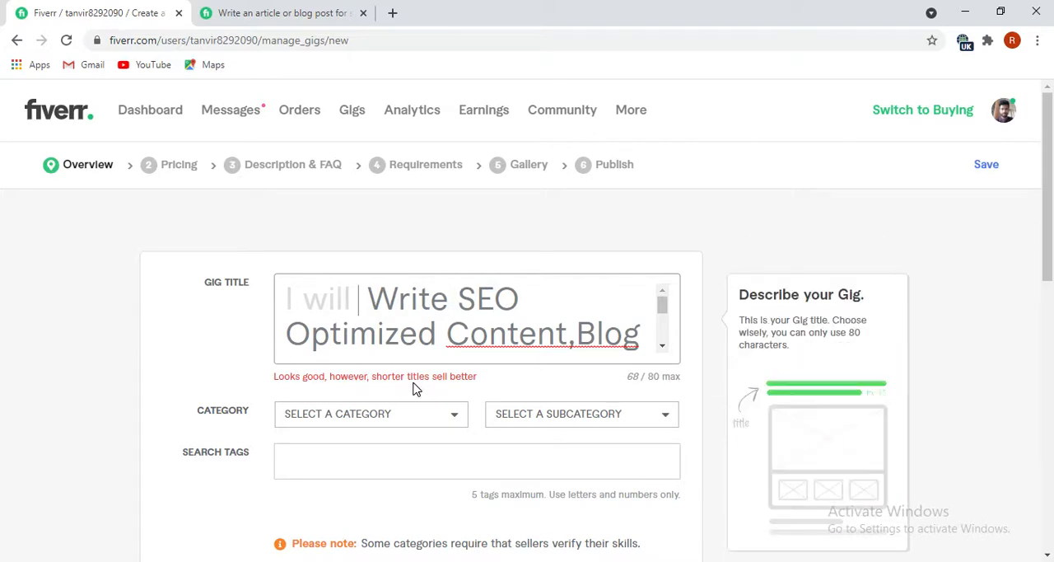
# Correct "Content,Blog" in the gig title to "Content, Blog" using the spelling suggestion.
pyautogui.scroll(-2, 406, 336)
pyautogui.scroll(2, 464, 325)
pyautogui.rightClick(530, 340)
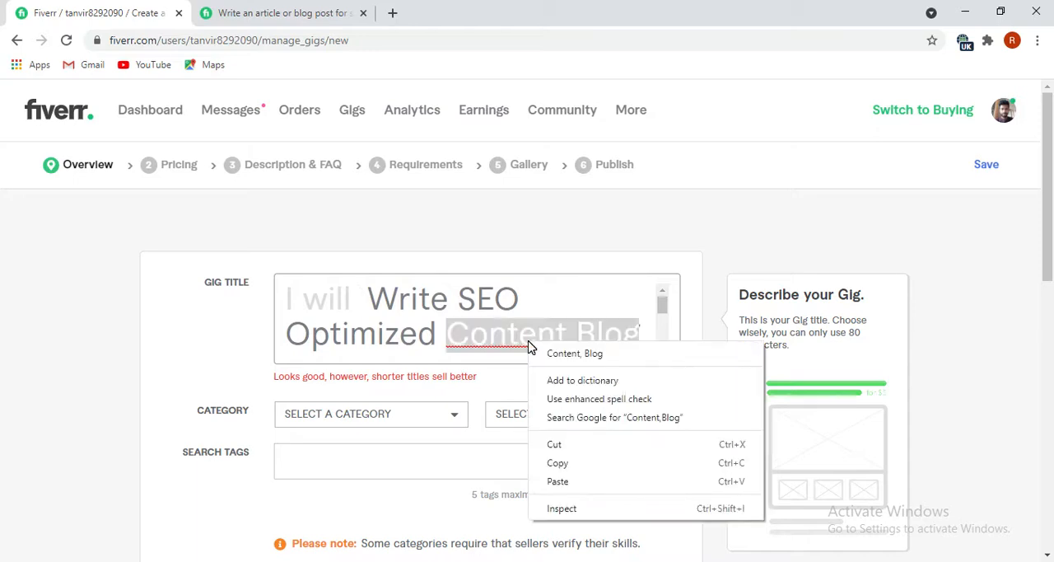
pyautogui.click(560, 353)
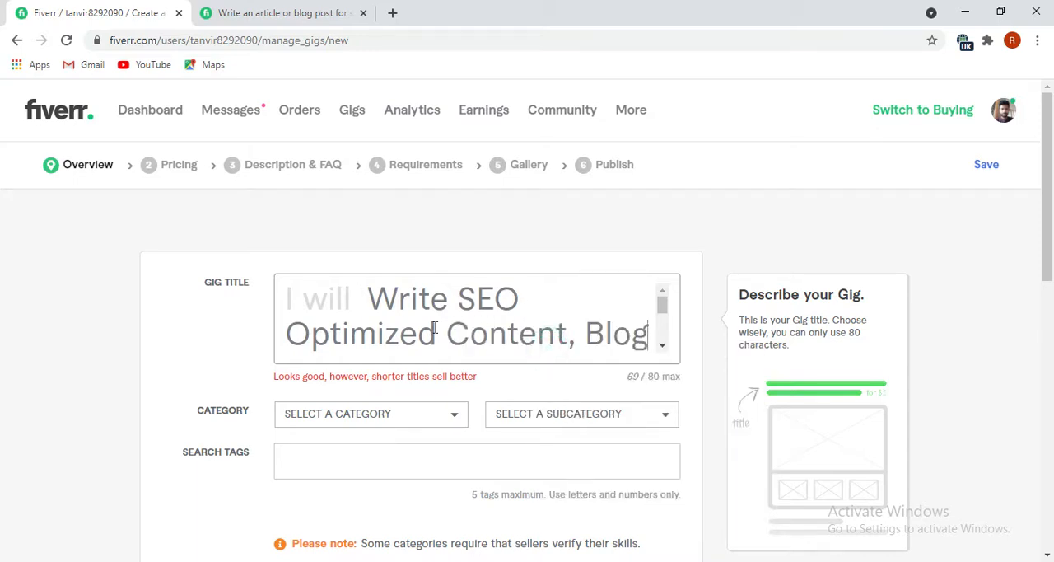
pyautogui.scroll(-3, 435, 326)
pyautogui.scroll(2, 409, 321)
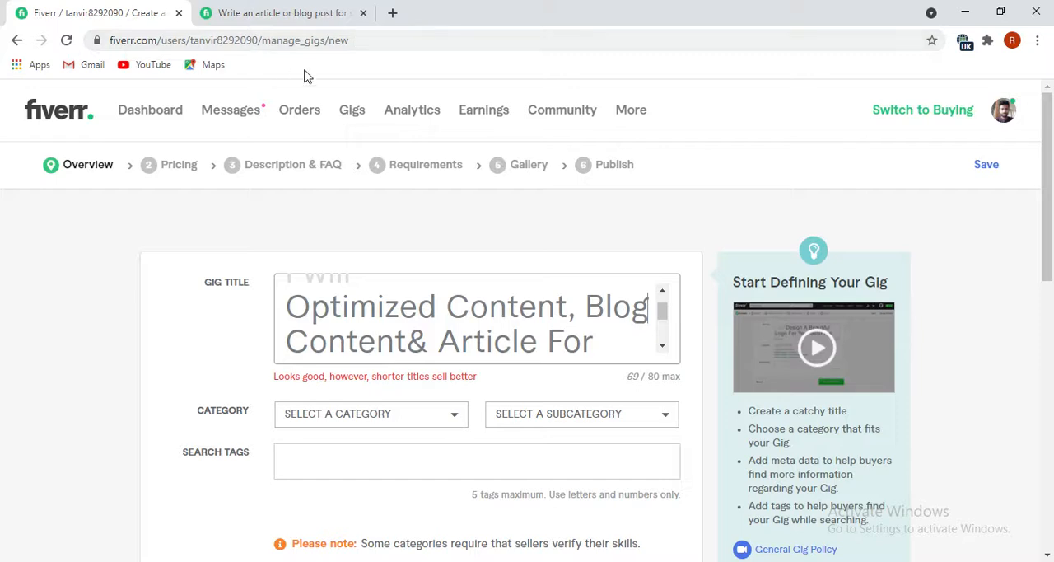
pyautogui.moveTo(352, 42); pyautogui.dragTo(247, 40)
pyautogui.click(464, 42)
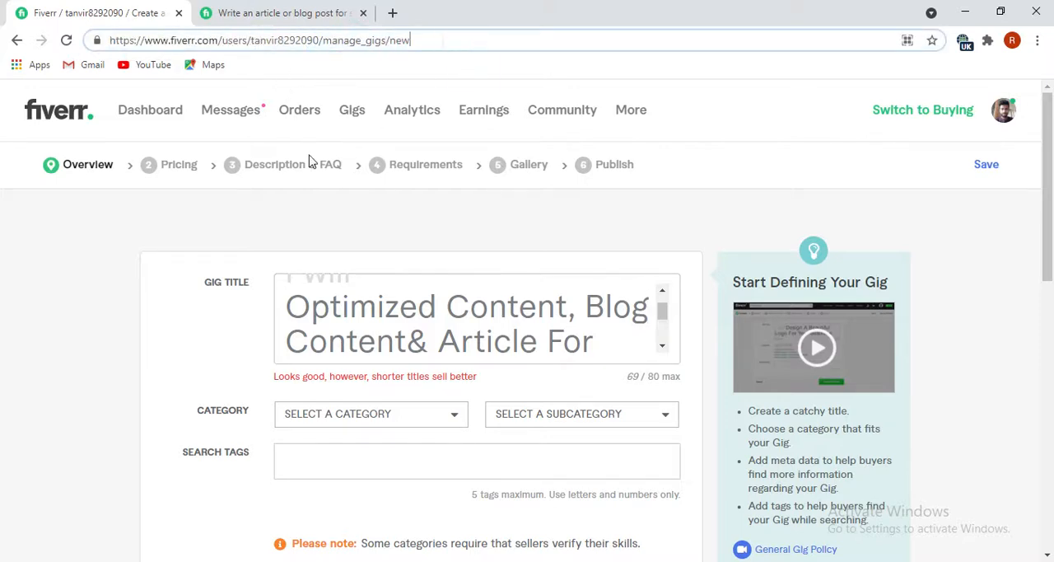
pyautogui.click(285, 317)
pyautogui.scroll(-2, 348, 337)
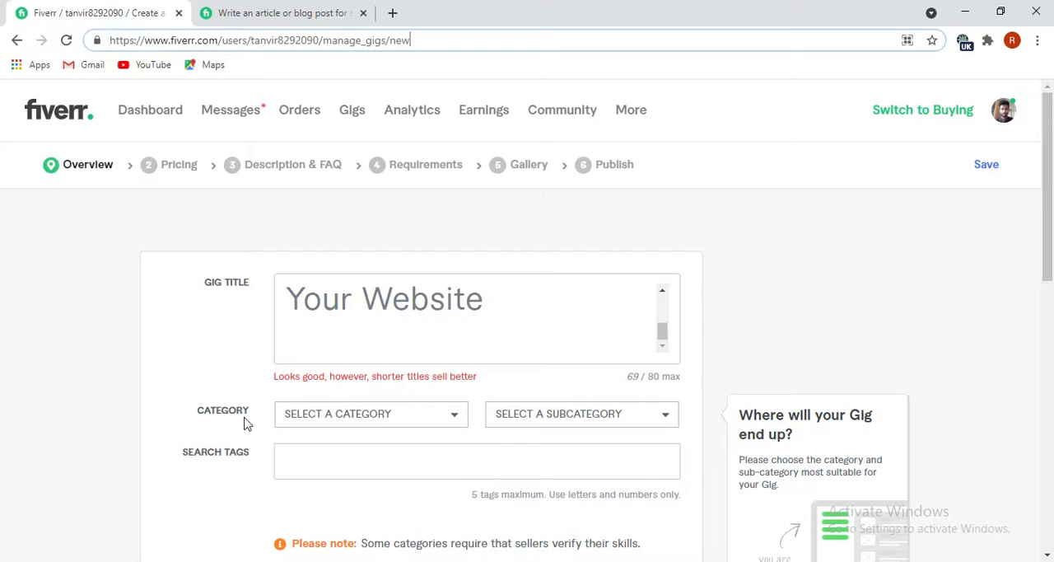
# Set the gig's category to Writing & Translation and its subcategory to Website Content.
pyautogui.scroll(-1, 317, 428)
pyautogui.click(457, 338)
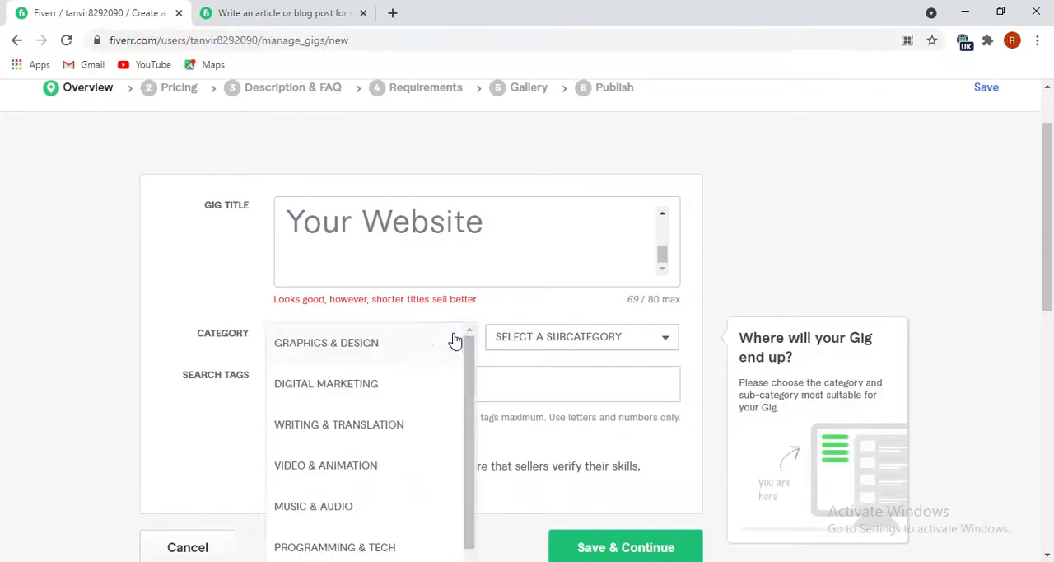
pyautogui.click(326, 425)
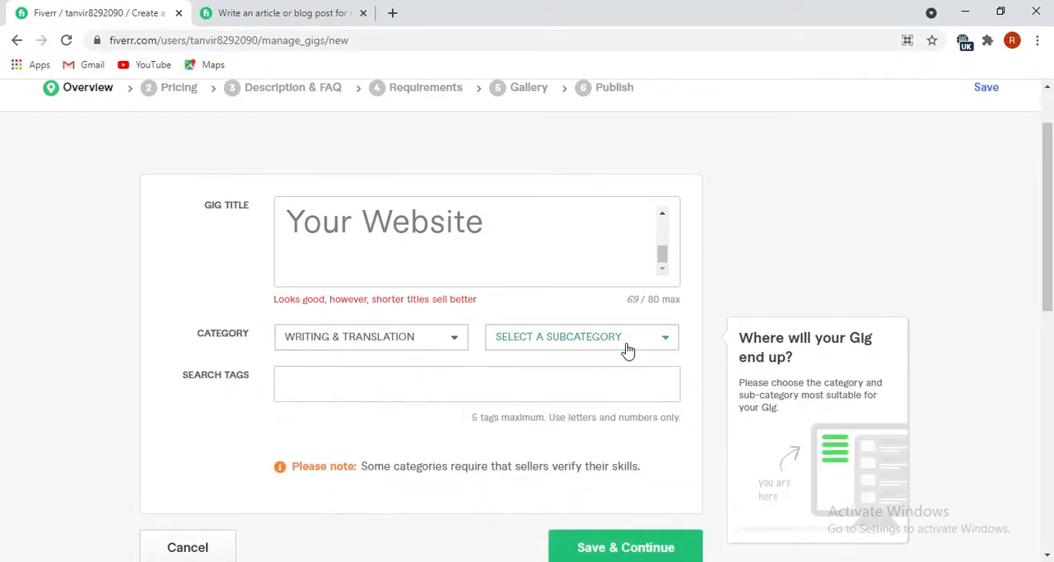
pyautogui.click(671, 347)
pyautogui.click(669, 346)
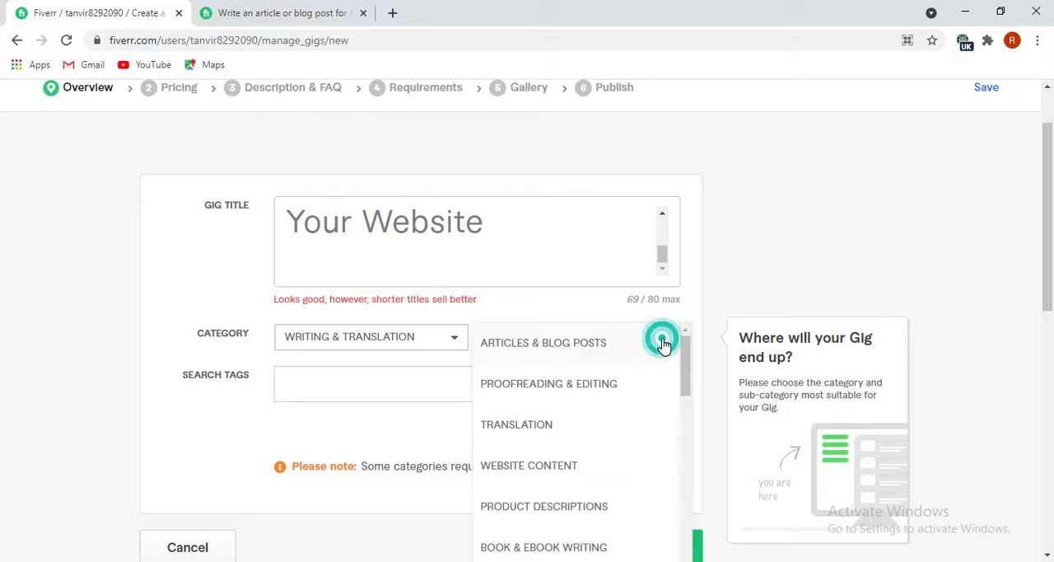
pyautogui.click(548, 471)
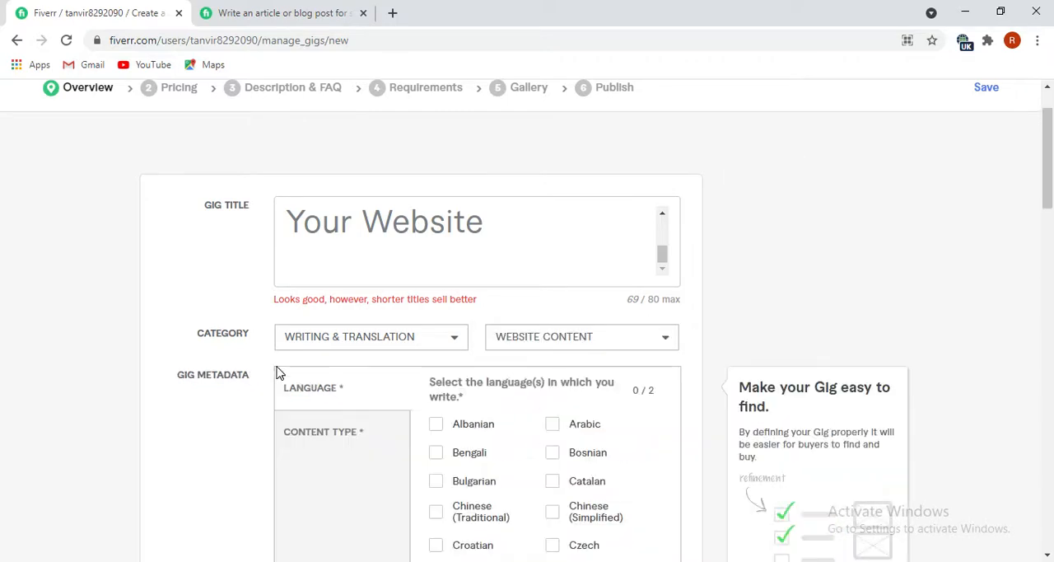
# Select English and French as the writing languages in the gig metadata.
pyautogui.scroll(-2, 313, 388)
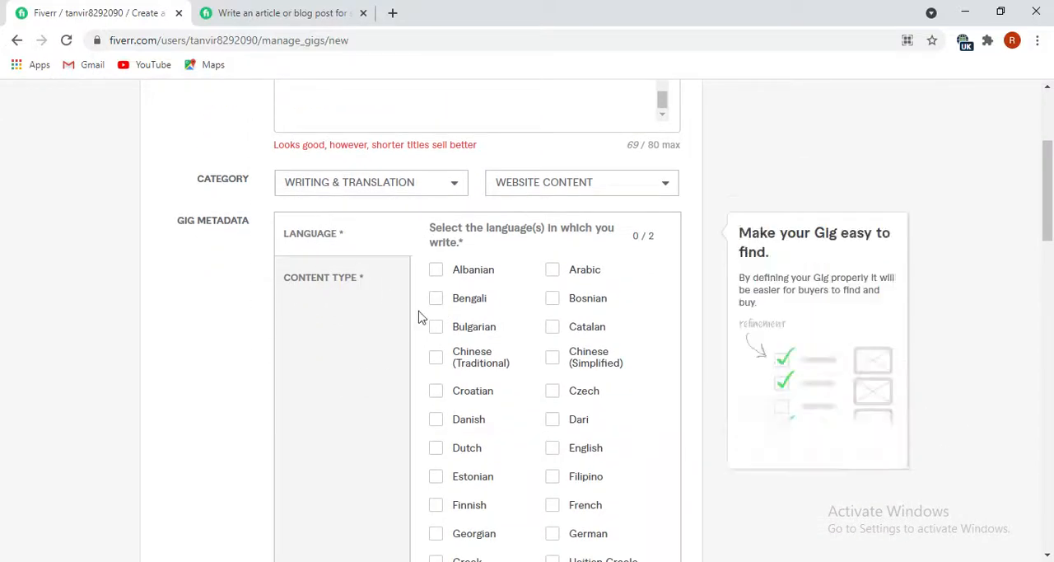
pyautogui.click(550, 448)
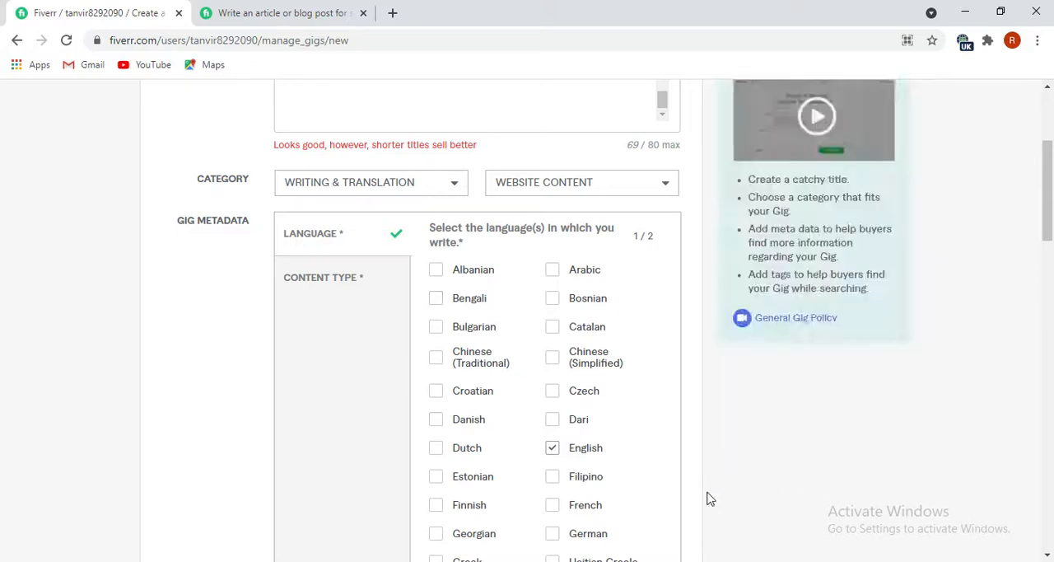
pyautogui.scroll(-1, 576, 498)
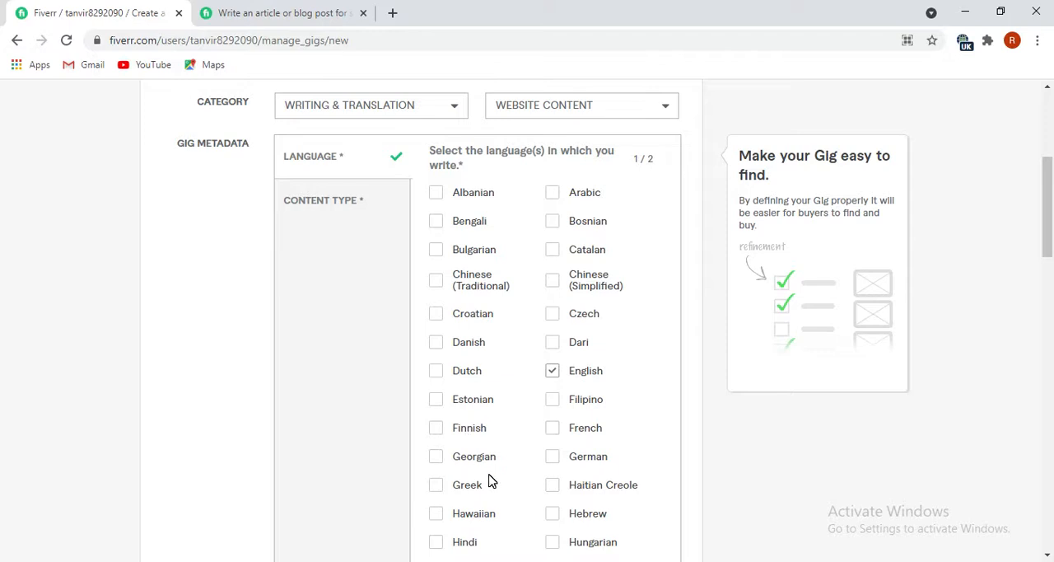
pyautogui.scroll(2, 488, 480)
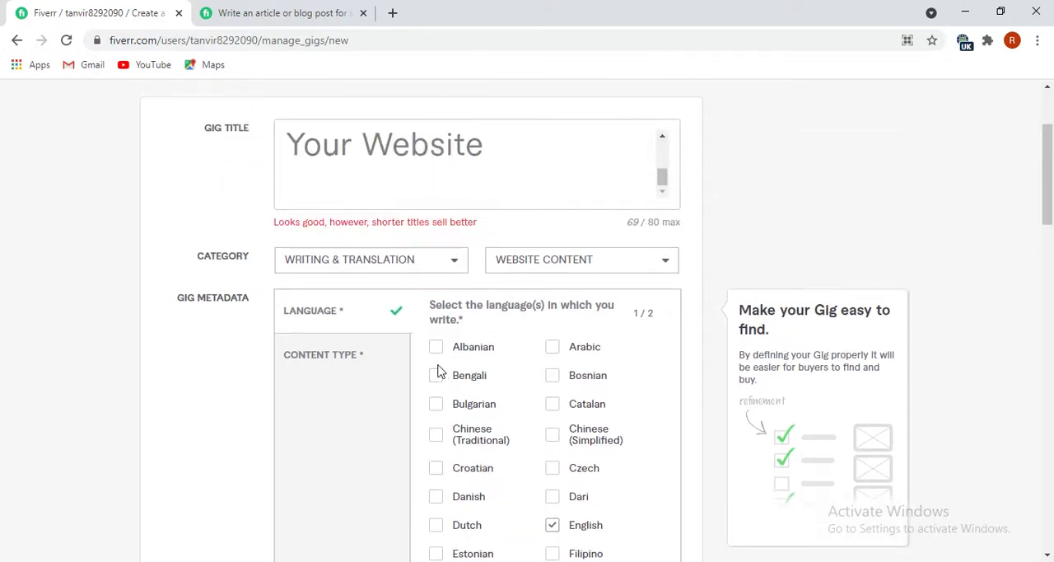
pyautogui.scroll(-1, 421, 485)
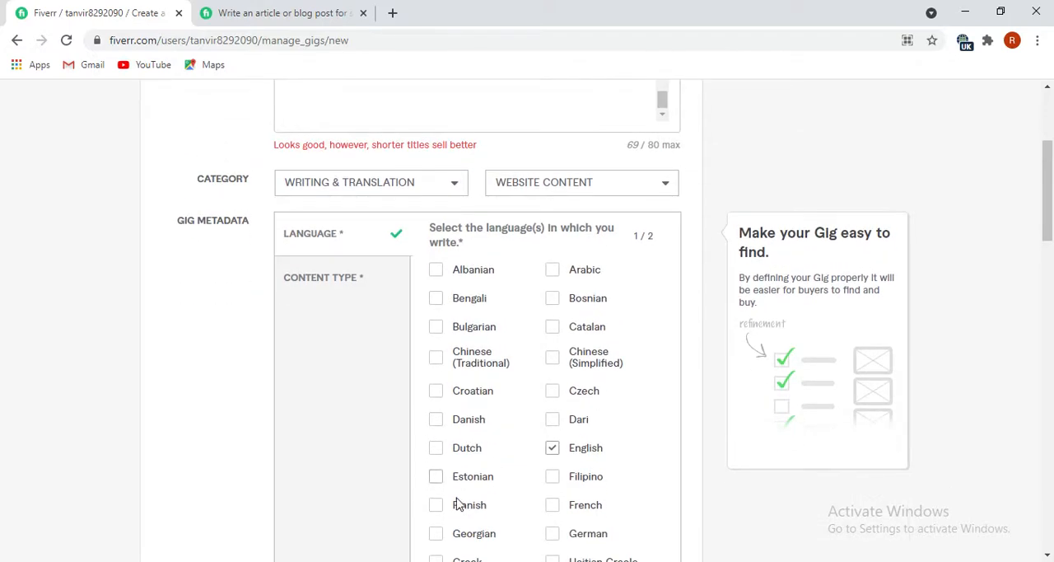
pyautogui.click(557, 509)
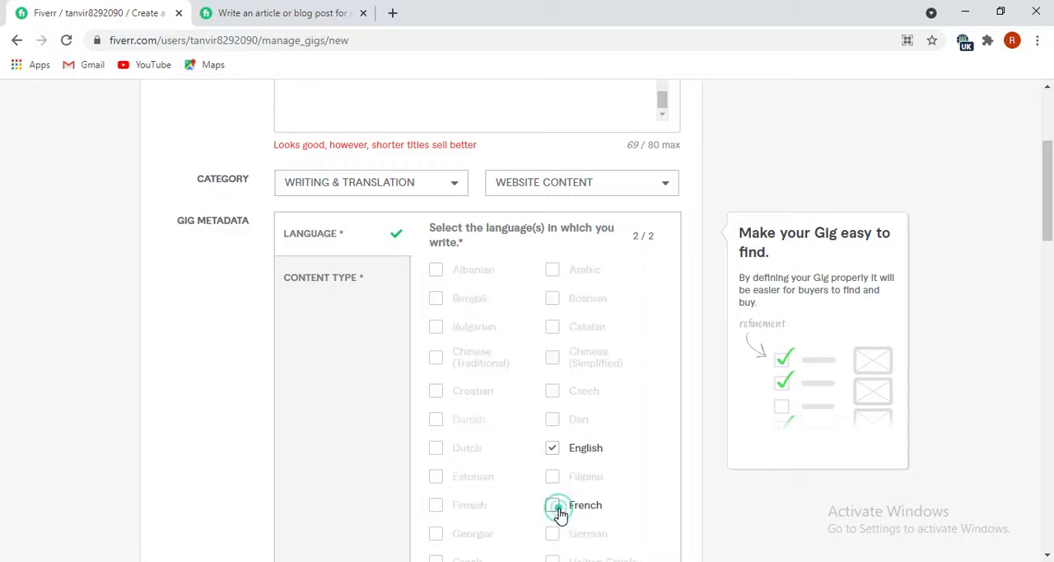
# Open the content type section of the gig metadata and look through the available content types without choosing one.
pyautogui.scroll(-1, 500, 449)
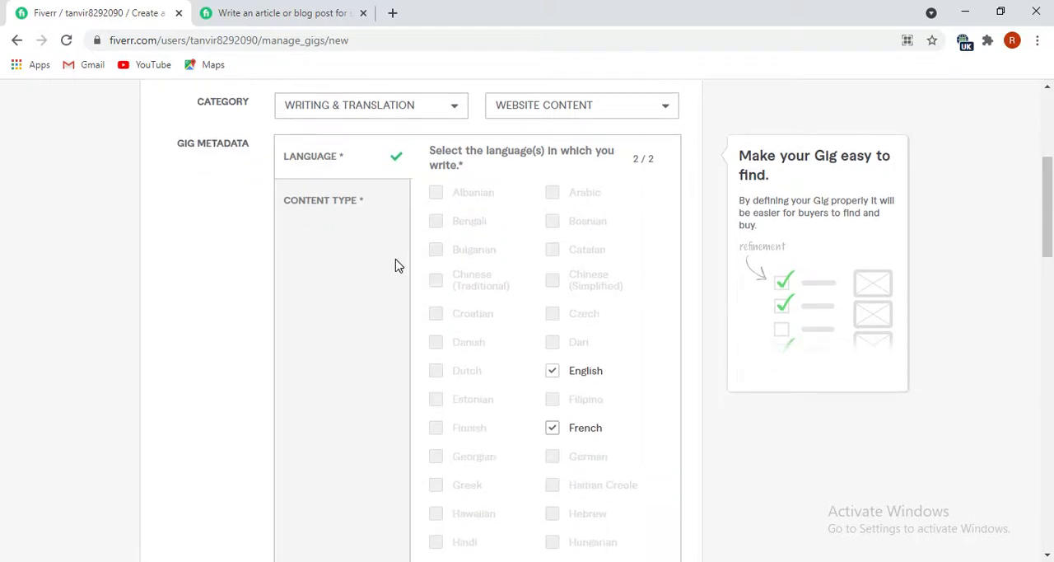
pyautogui.scroll(-2, 527, 400)
pyautogui.scroll(3, 520, 405)
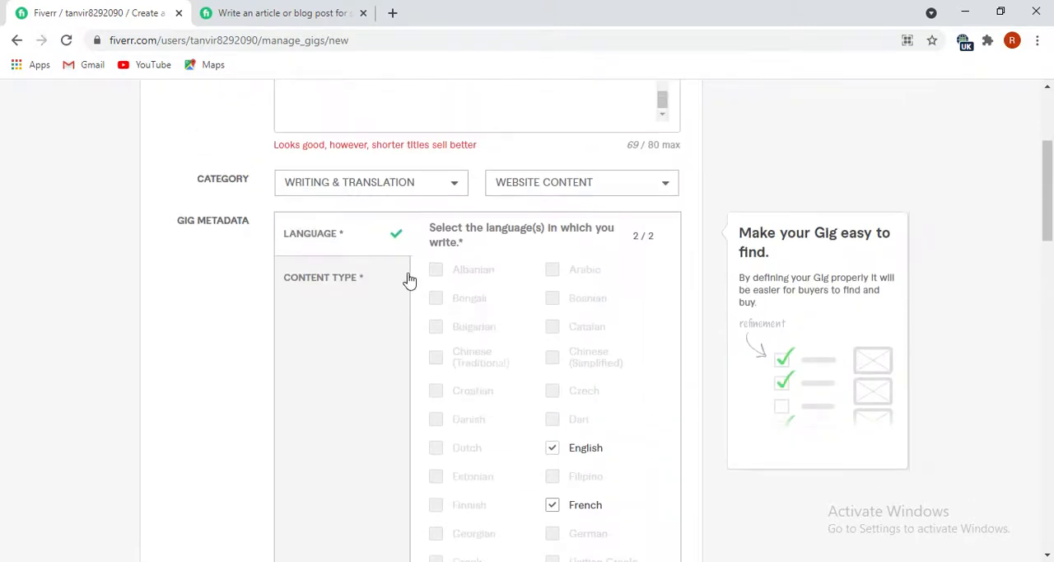
pyautogui.scroll(-9, 531, 445)
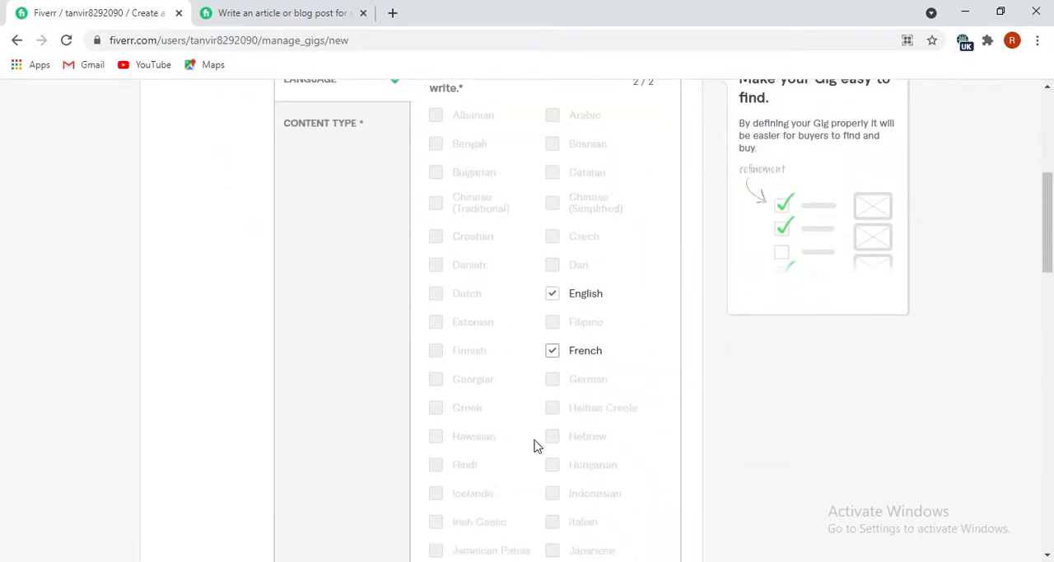
pyautogui.scroll(-3, 514, 441)
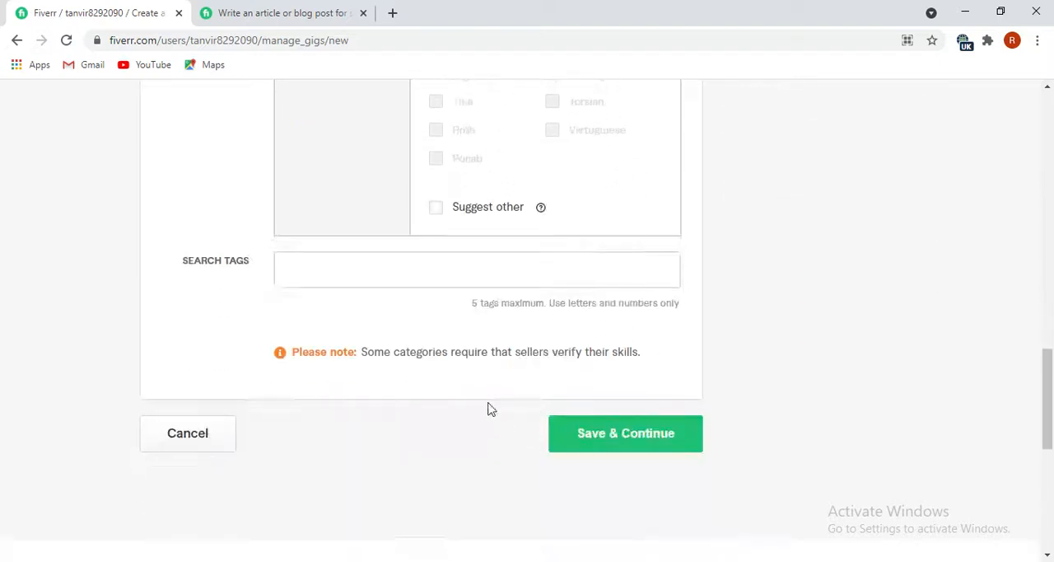
pyautogui.click(369, 279)
pyautogui.scroll(5, 400, 321)
pyautogui.scroll(5, 401, 332)
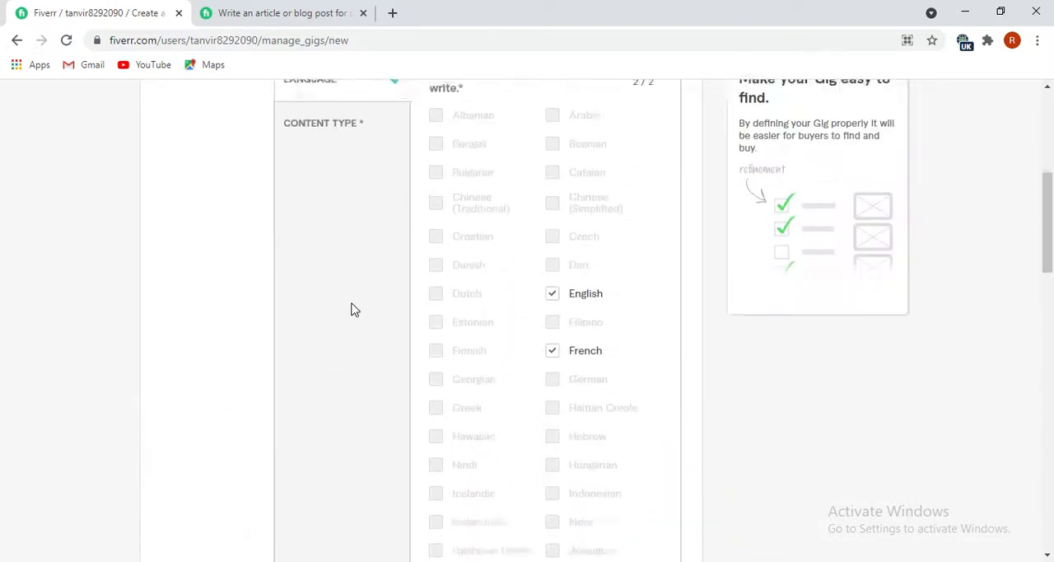
pyautogui.click(330, 356)
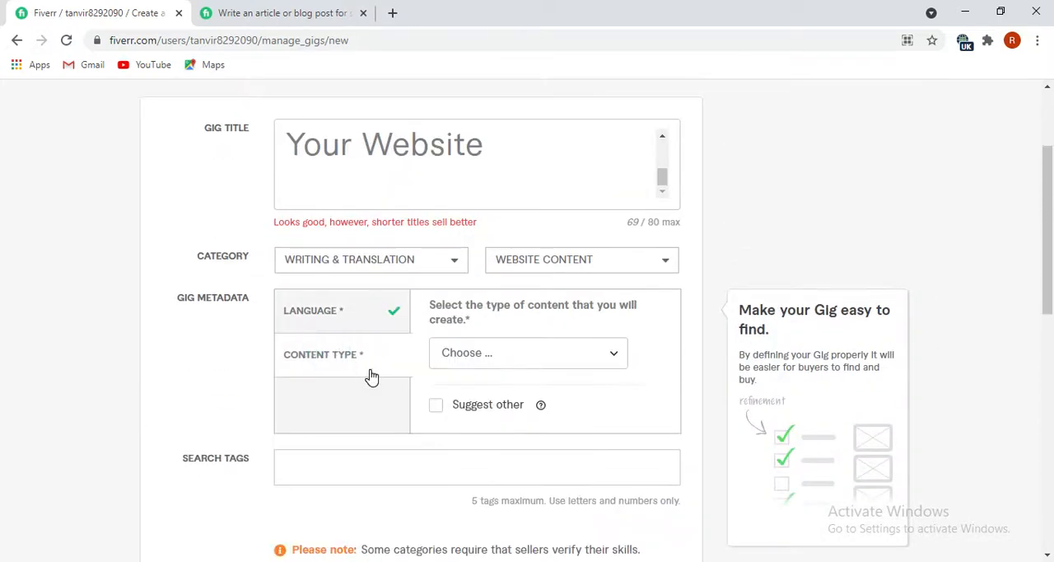
pyautogui.click(609, 364)
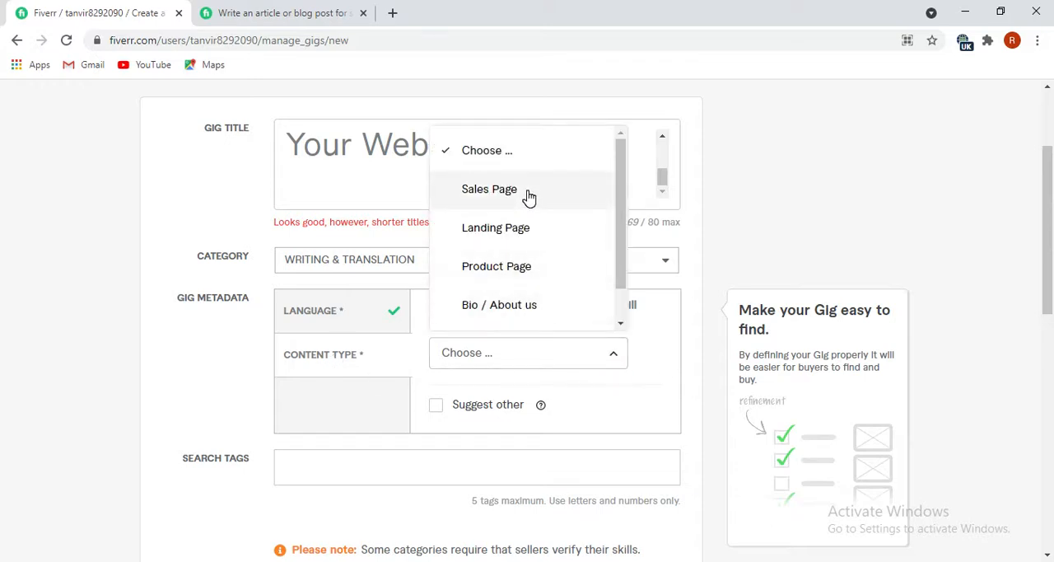
pyautogui.click(511, 153)
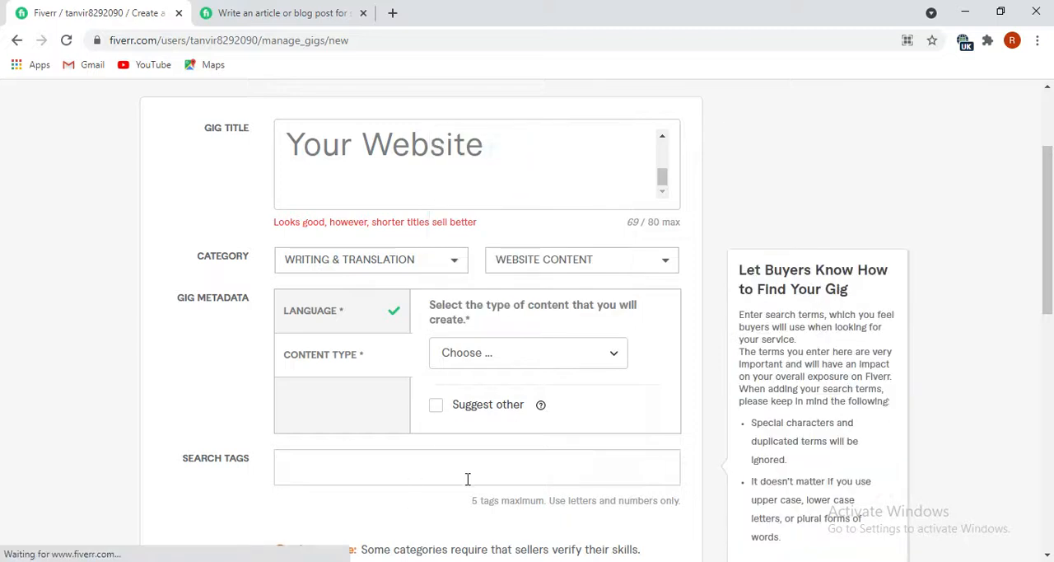
# Review the final keyword list in the New Text Document (2) Notepad file and return to the gig form in Chrome.
pyautogui.scroll(-2, 444, 428)
pyautogui.click(449, 309)
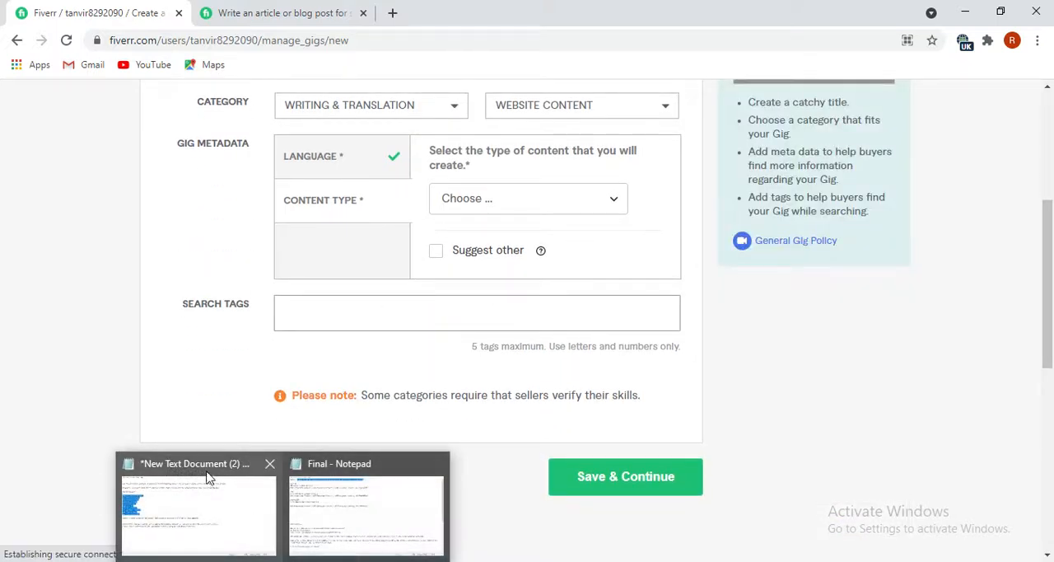
pyautogui.click(206, 468)
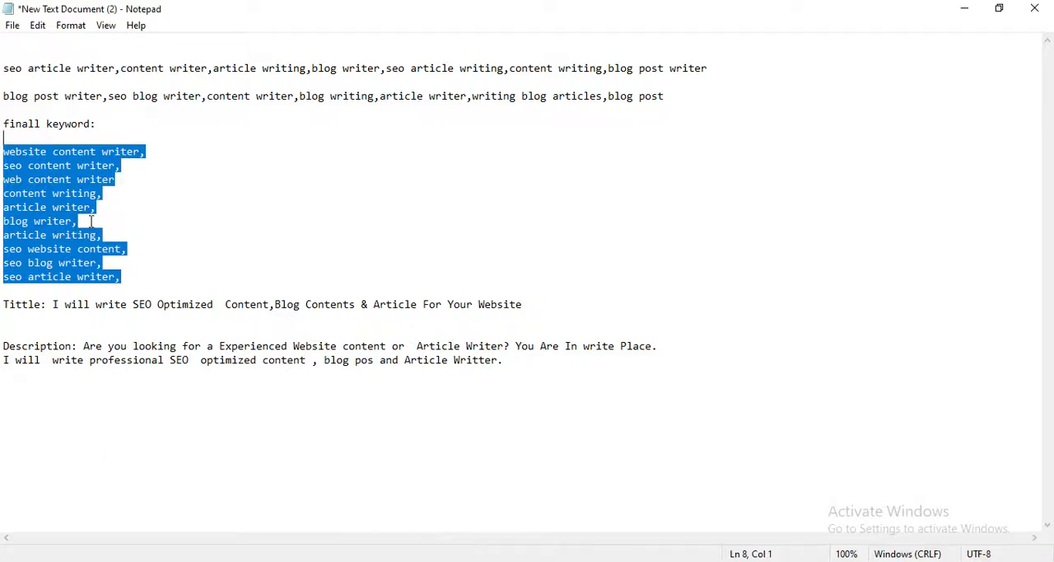
pyautogui.click(125, 220)
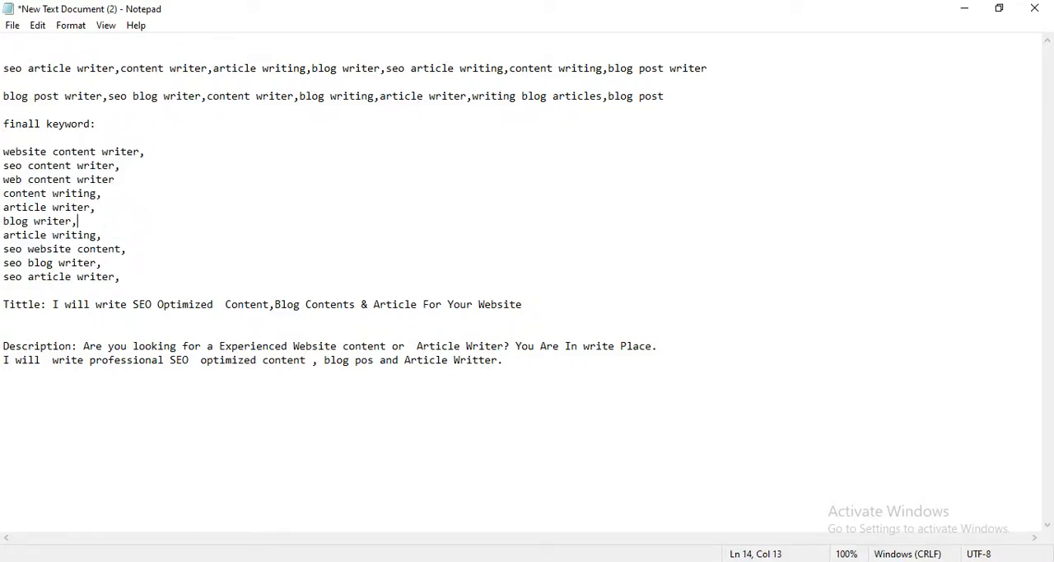
pyautogui.click(285, 561)
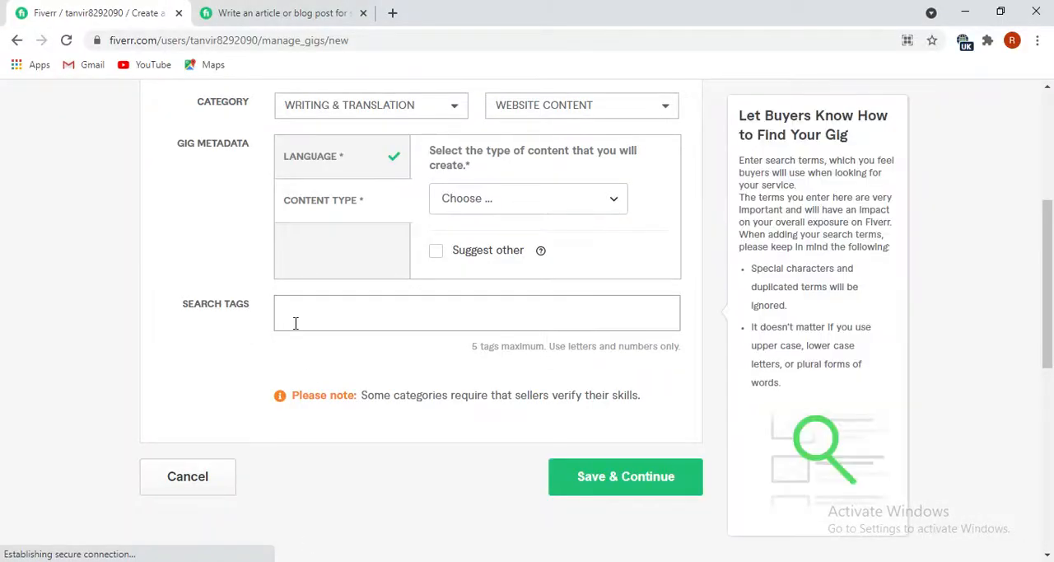
# Add "website content" and "Article writing" as search tags for the gig.
pyautogui.write('web')
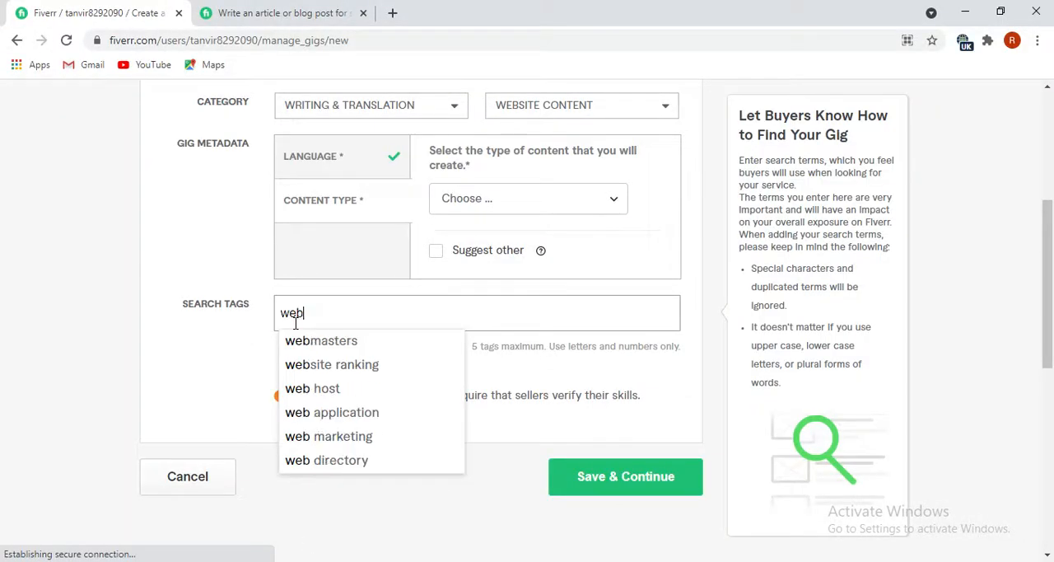
pyautogui.write('site')
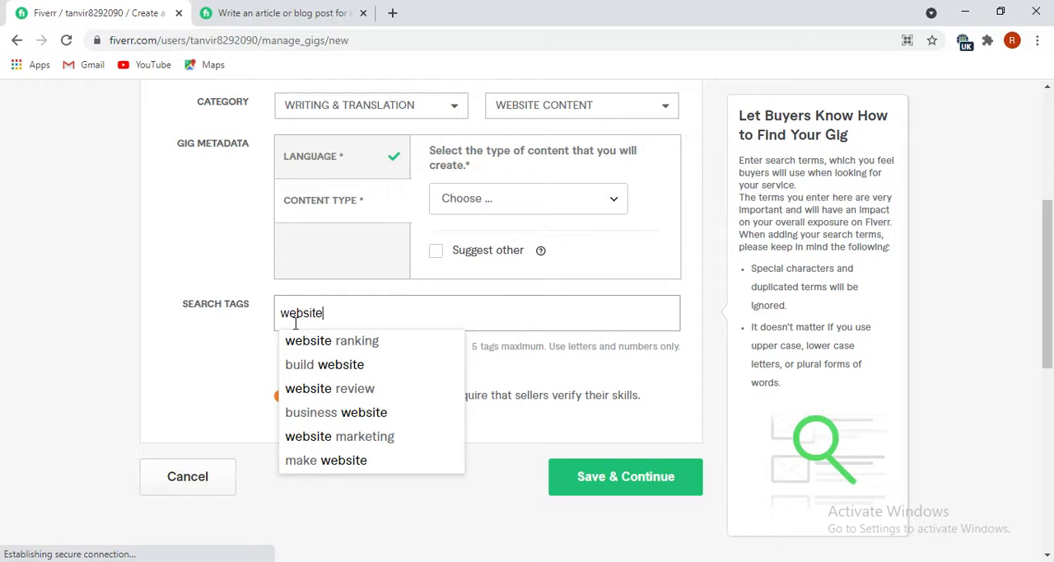
pyautogui.write(' co')
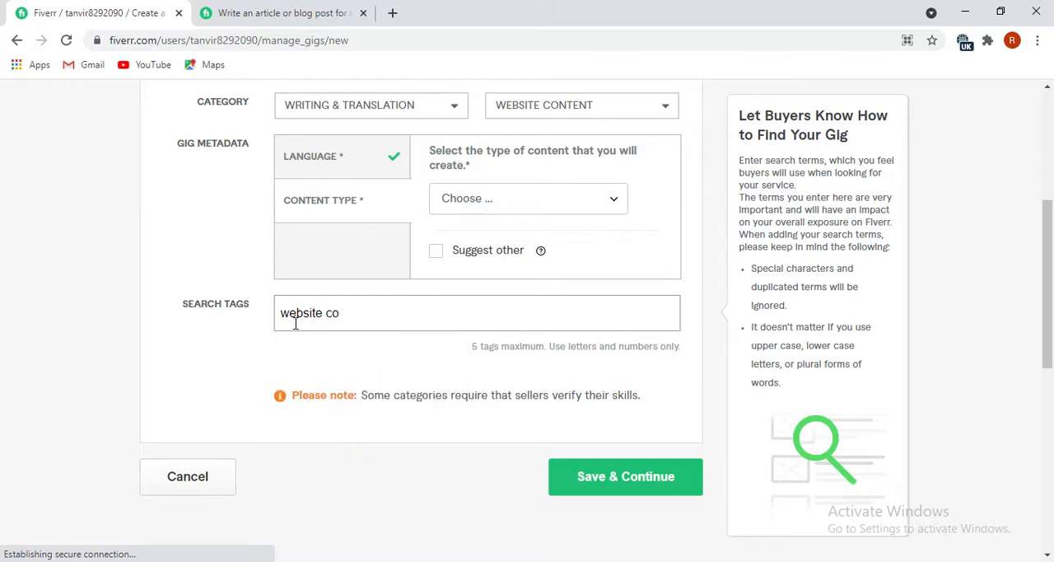
pyautogui.press('BackSpace')
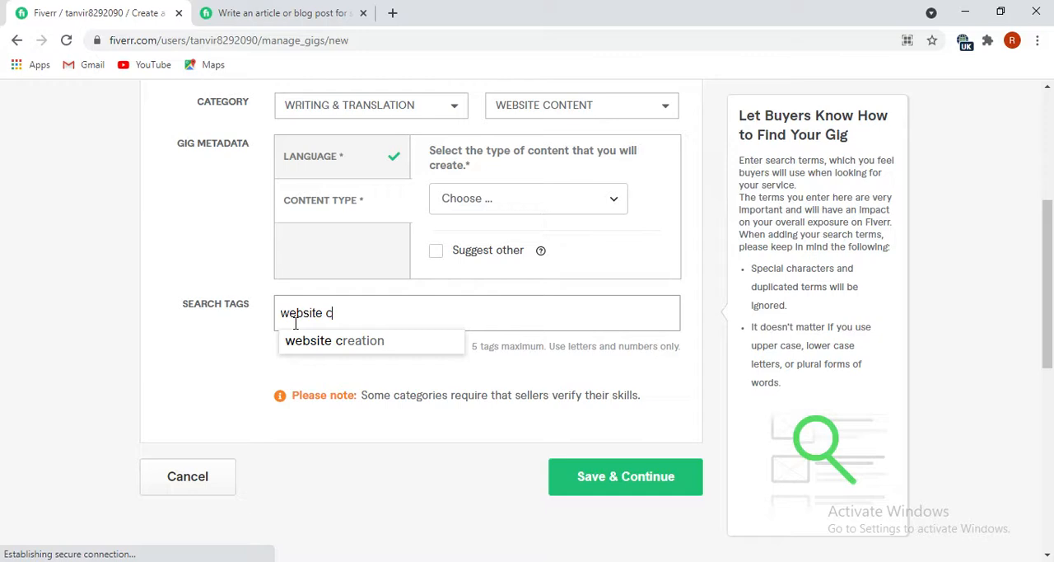
pyautogui.write('ontent')
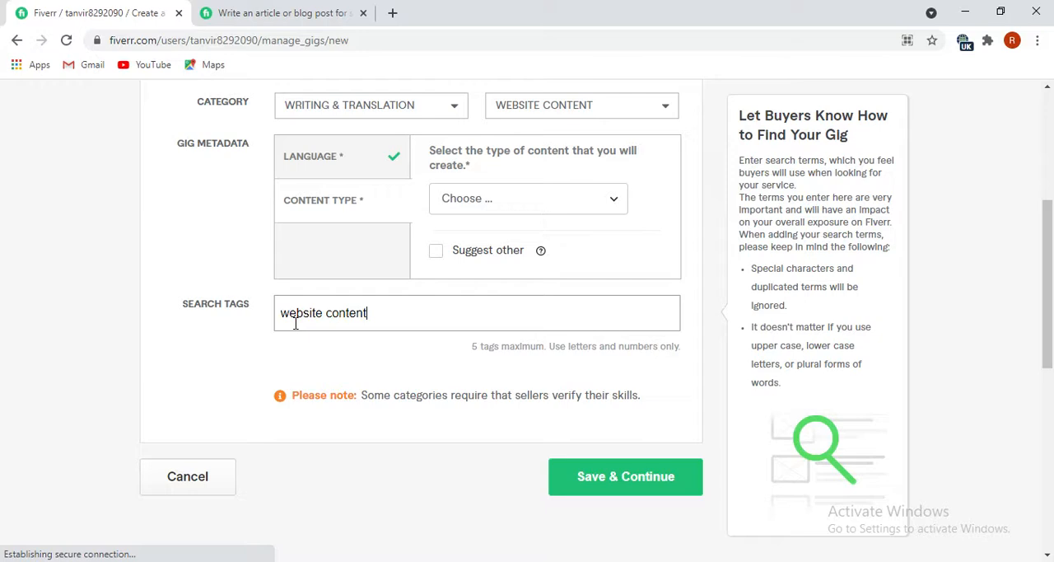
pyautogui.press('Return')
pyautogui.write('Article writing')
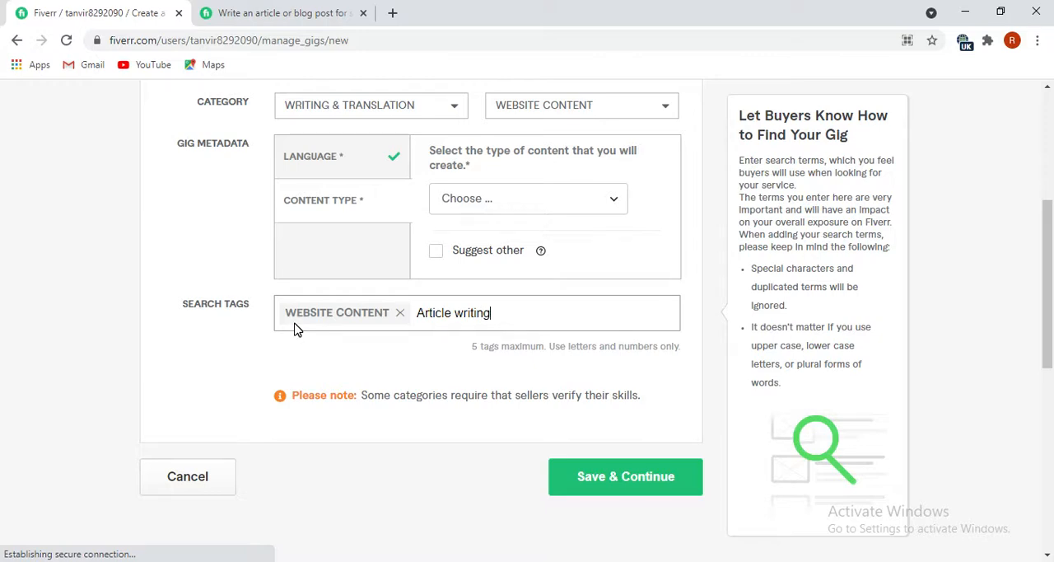
pyautogui.press('Return')
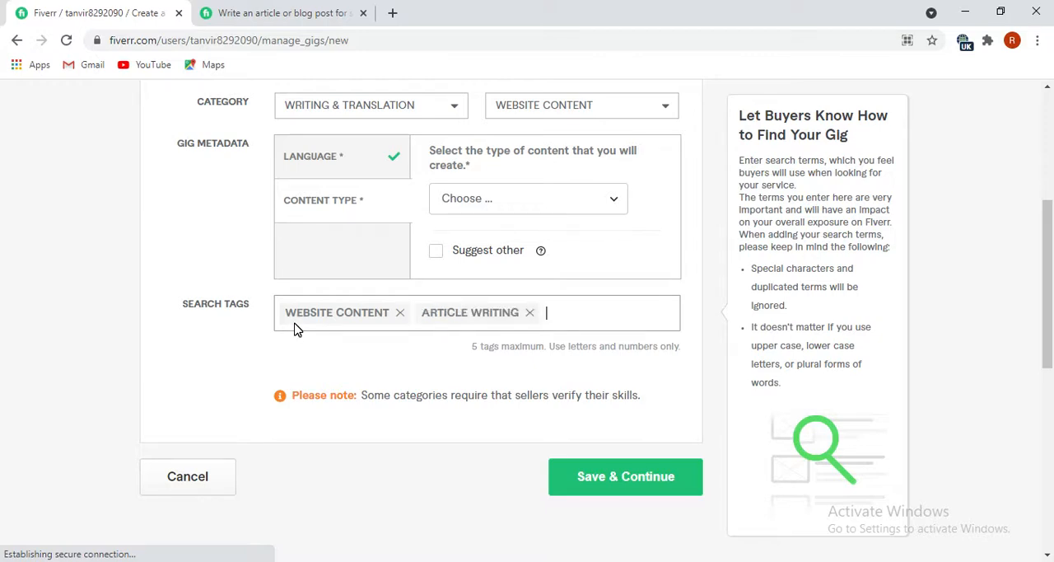
# Add the suggested search tags "content writers" and "blog post" to the gig, correcting the misspelled "content" in the entry.
pyautogui.write('conte')
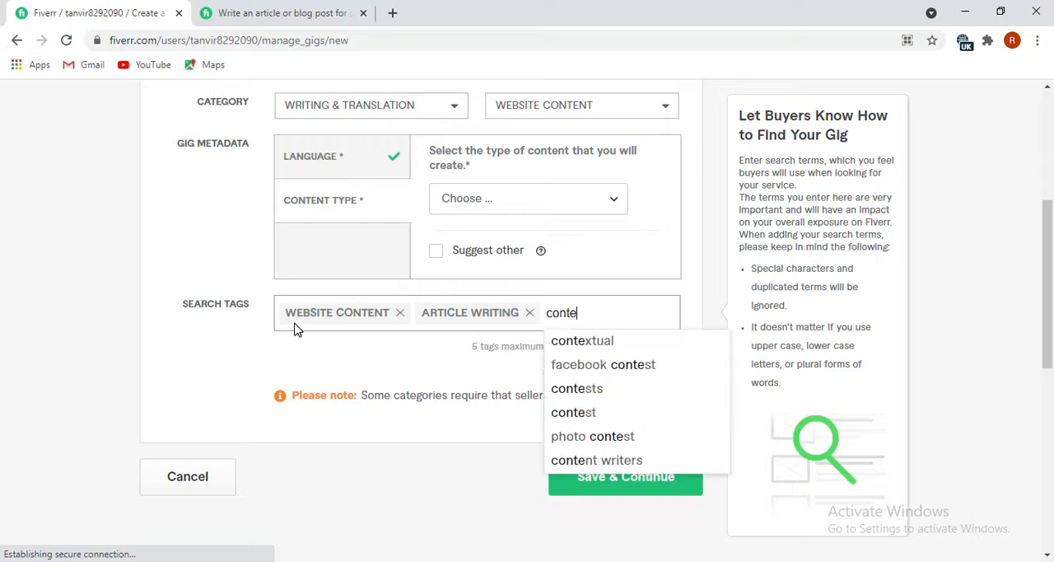
pyautogui.write('ntnt')
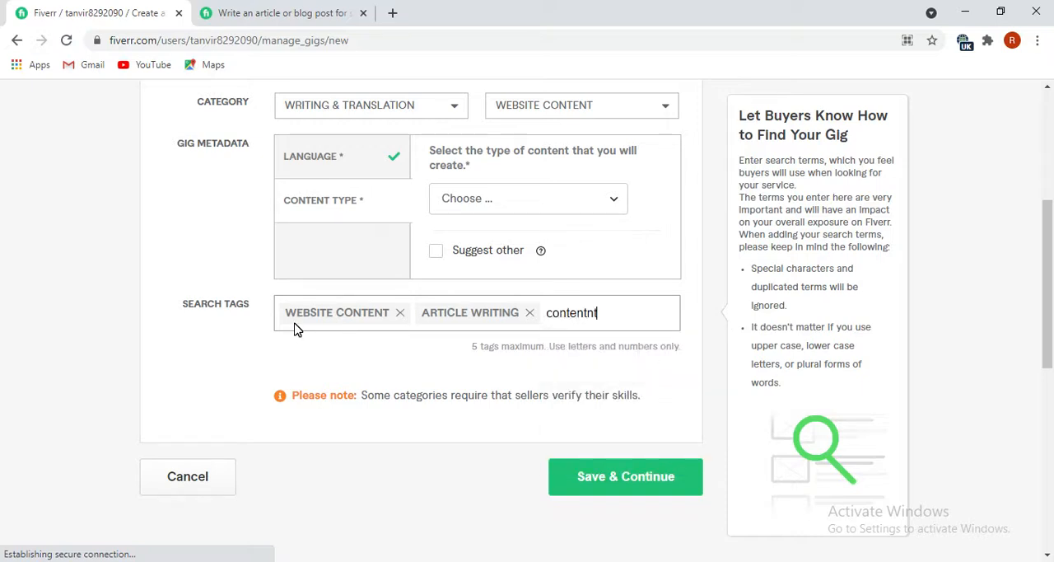
pyautogui.write(' writer')
pyautogui.rightClick(567, 320)
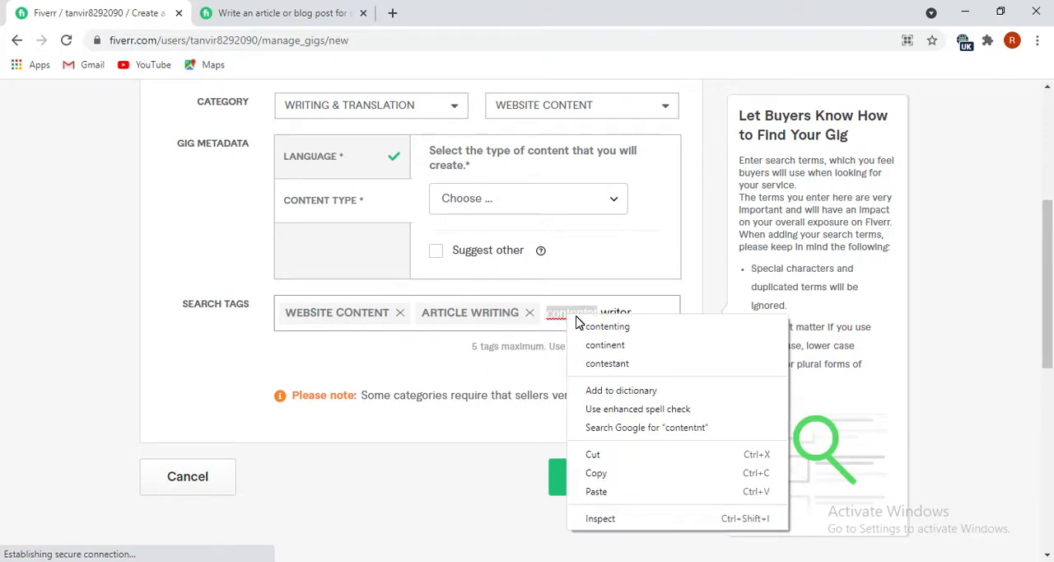
pyautogui.click(559, 312)
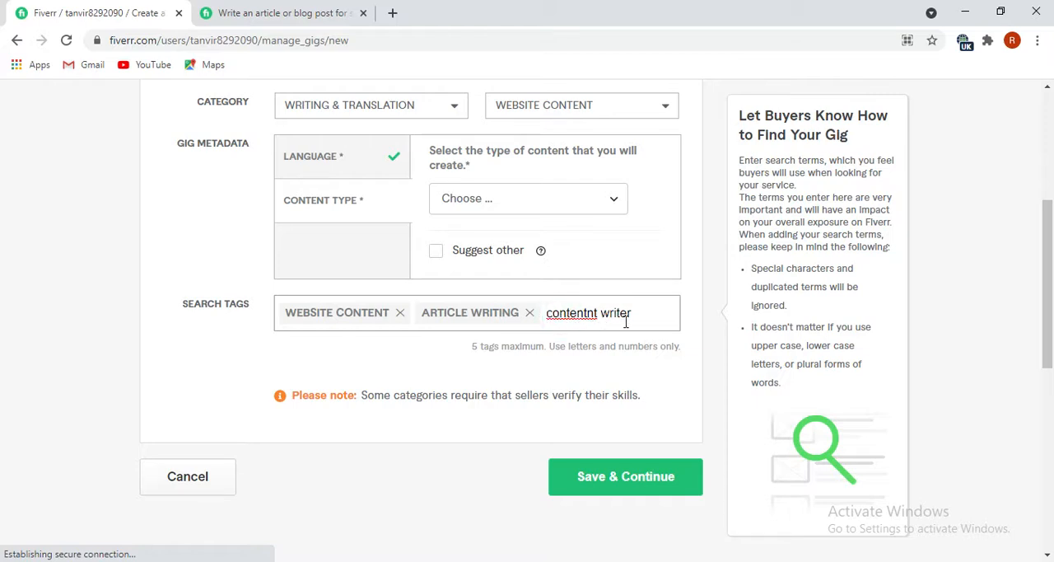
pyautogui.click(586, 313)
pyautogui.click(599, 311)
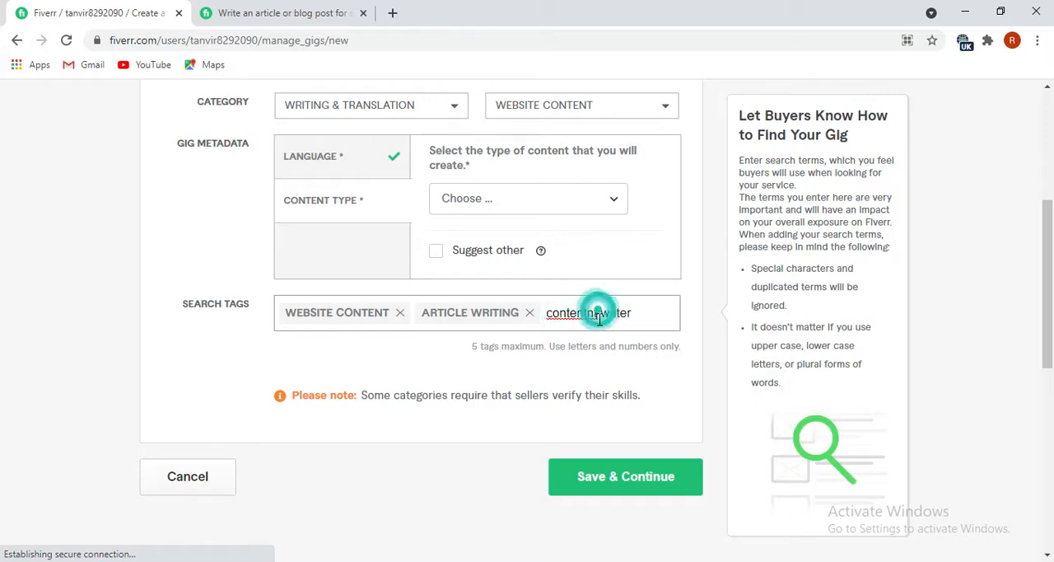
pyautogui.press('BackSpace')
pyautogui.press('BackSpace')
pyautogui.press('BackSpace')
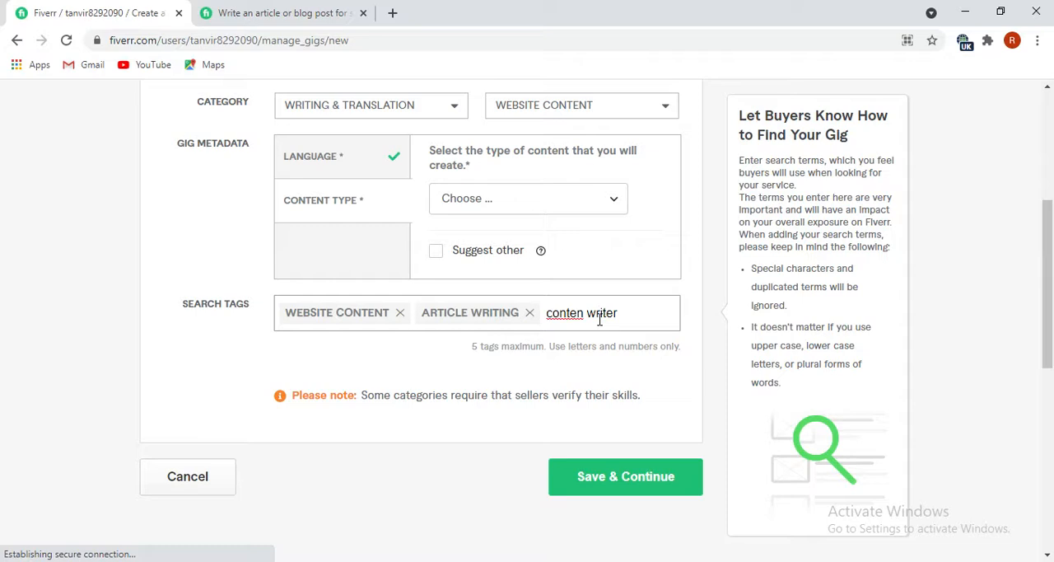
pyautogui.write('t')
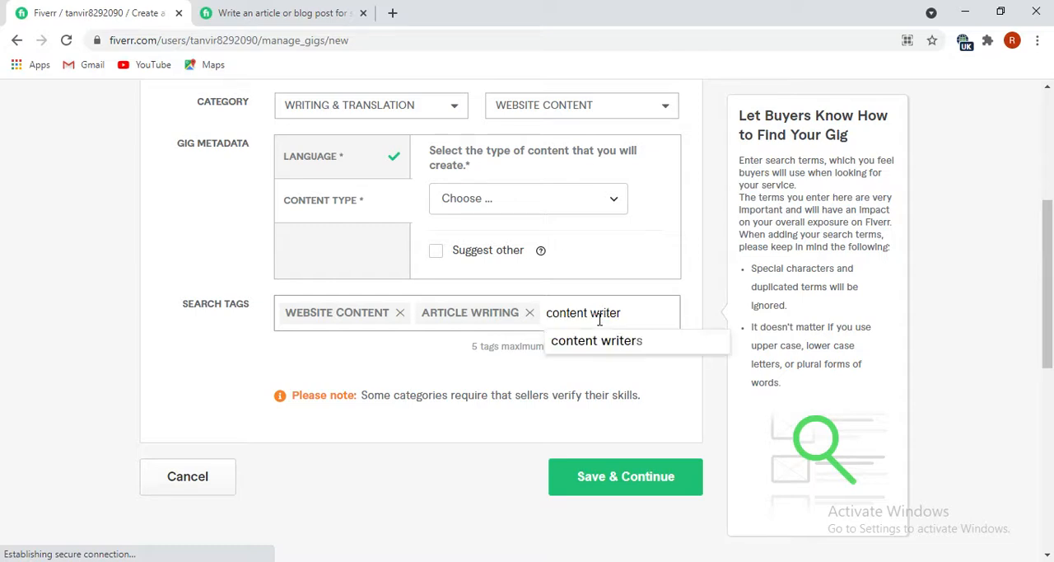
pyautogui.click(604, 340)
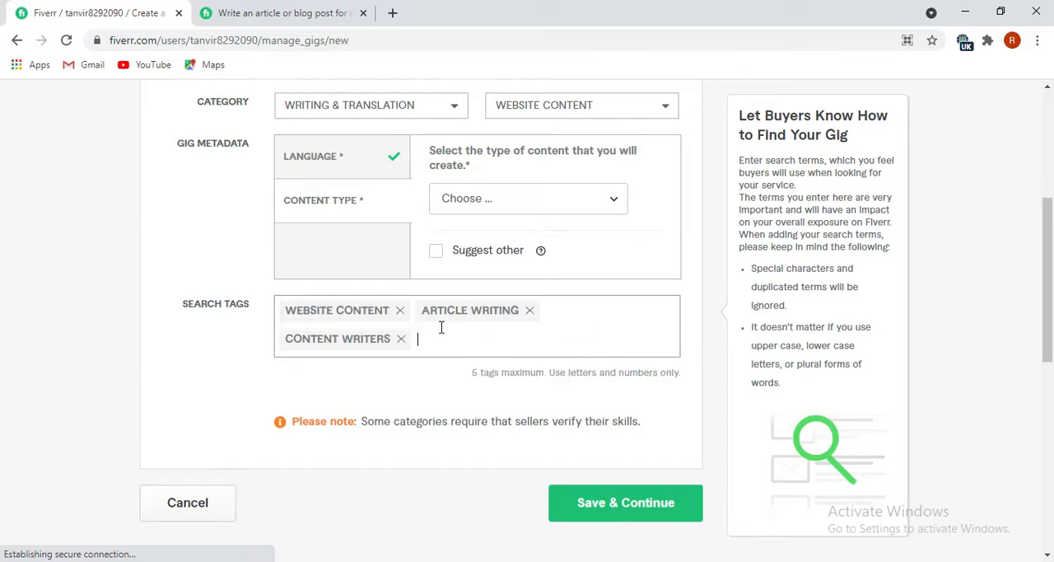
pyautogui.write('blog')
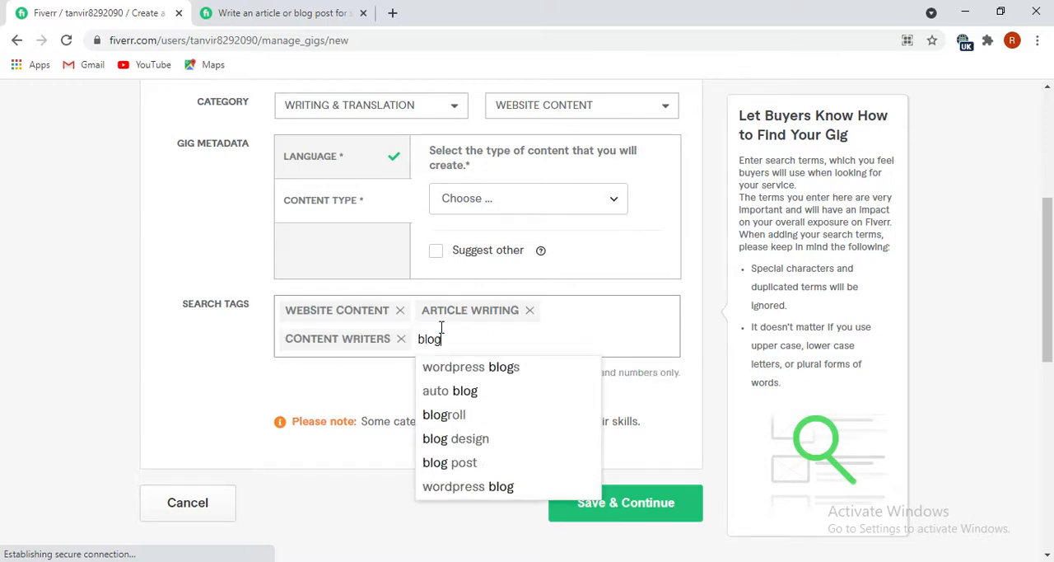
pyautogui.click(457, 468)
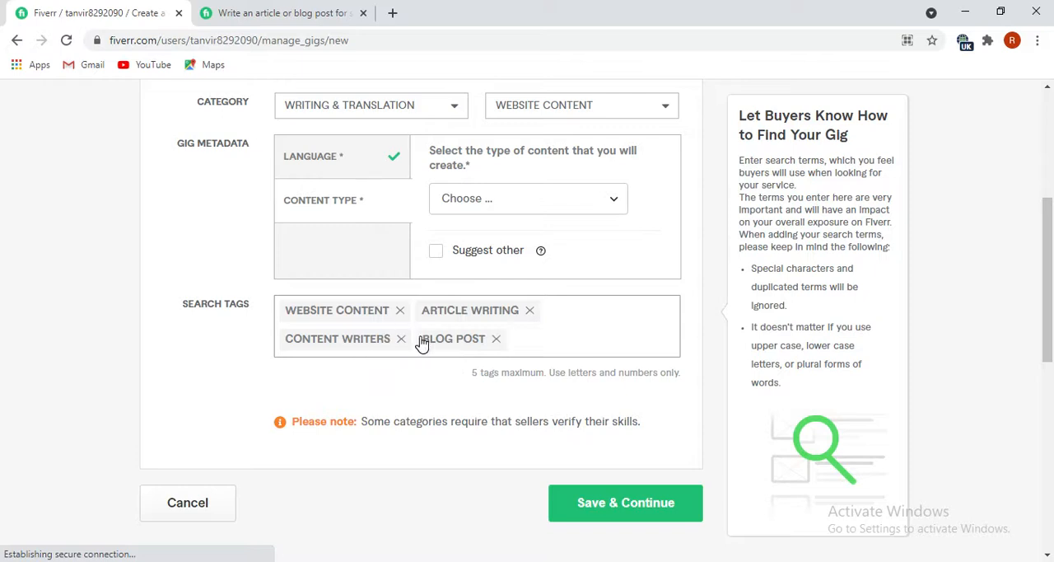
# Copy "seo content writer" from the keyword list in Notepad and add it as the fifth search tag in the gig form.
pyautogui.moveTo(247, 560)
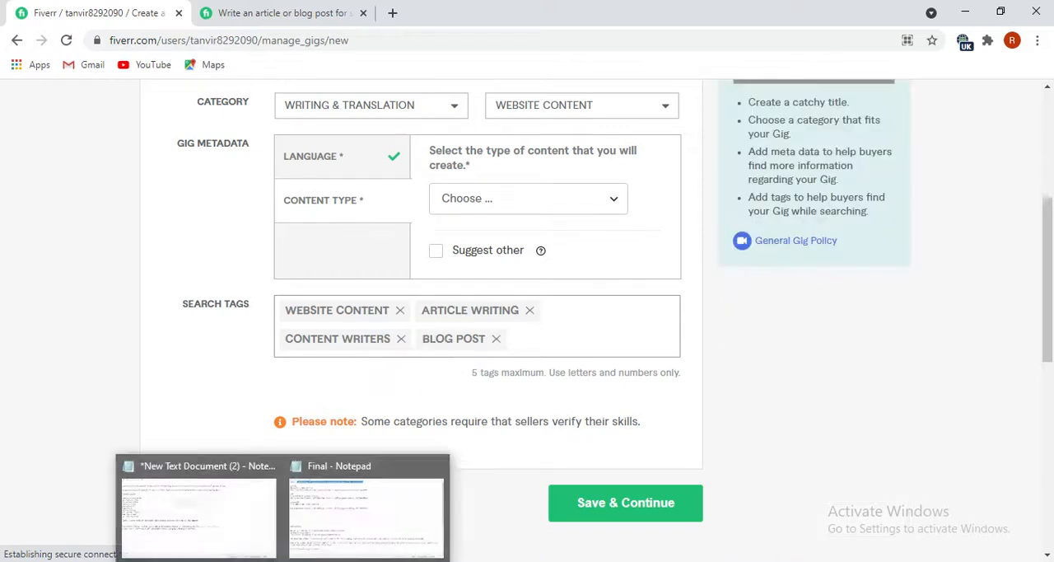
pyautogui.click(199, 455)
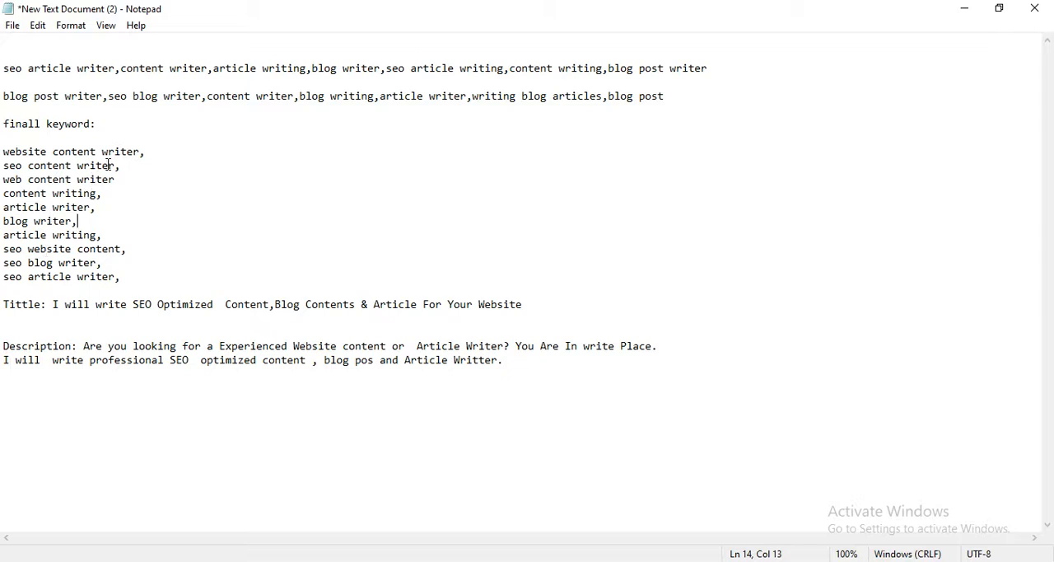
pyautogui.moveTo(114, 165); pyautogui.dragTo(5, 165)
pyautogui.rightClick(15, 171)
pyautogui.click(86, 217)
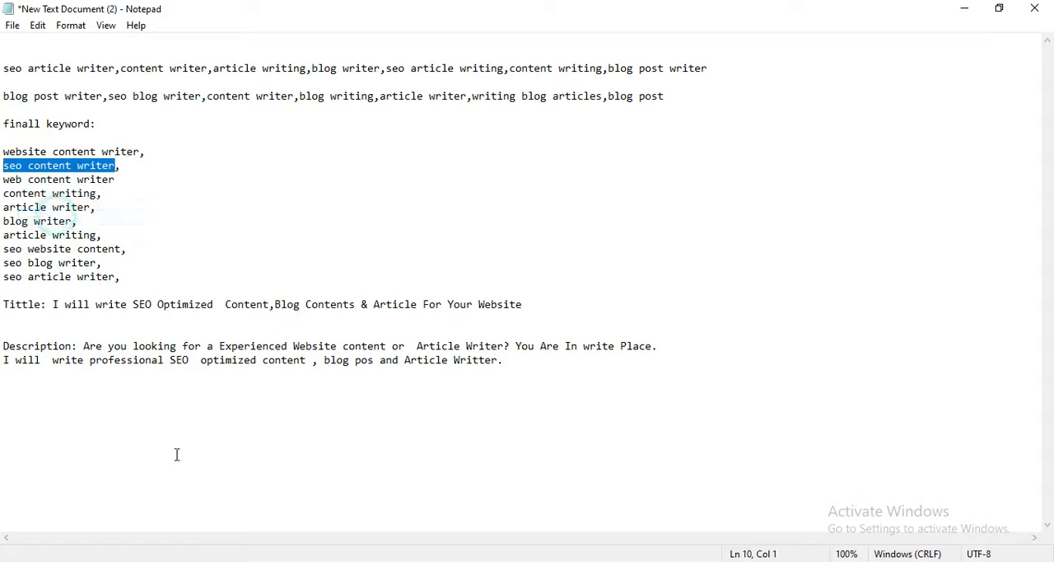
pyautogui.hotkey('alt', 'Tab')
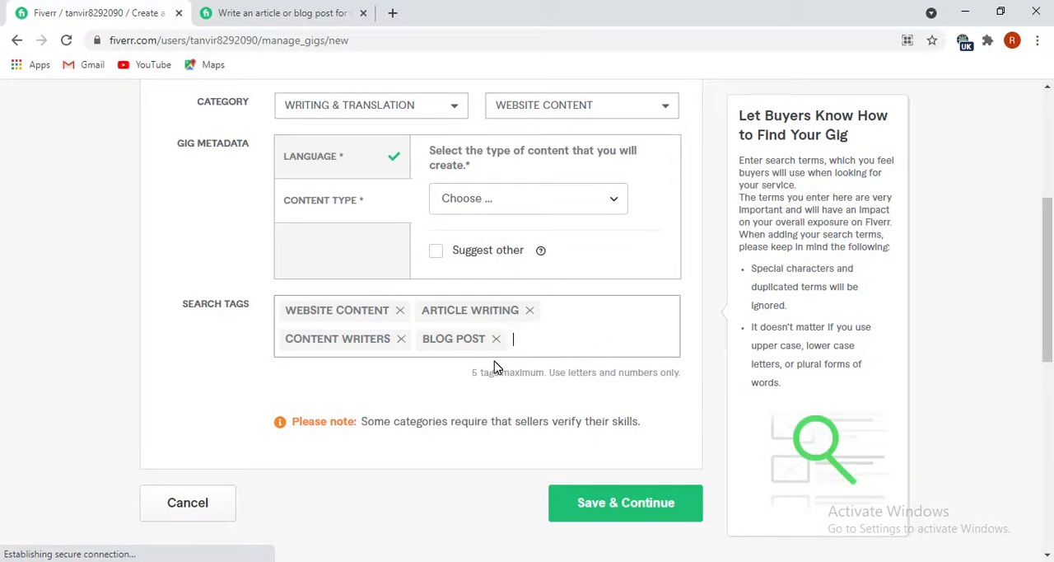
pyautogui.hotkey('ctrl', 'v')
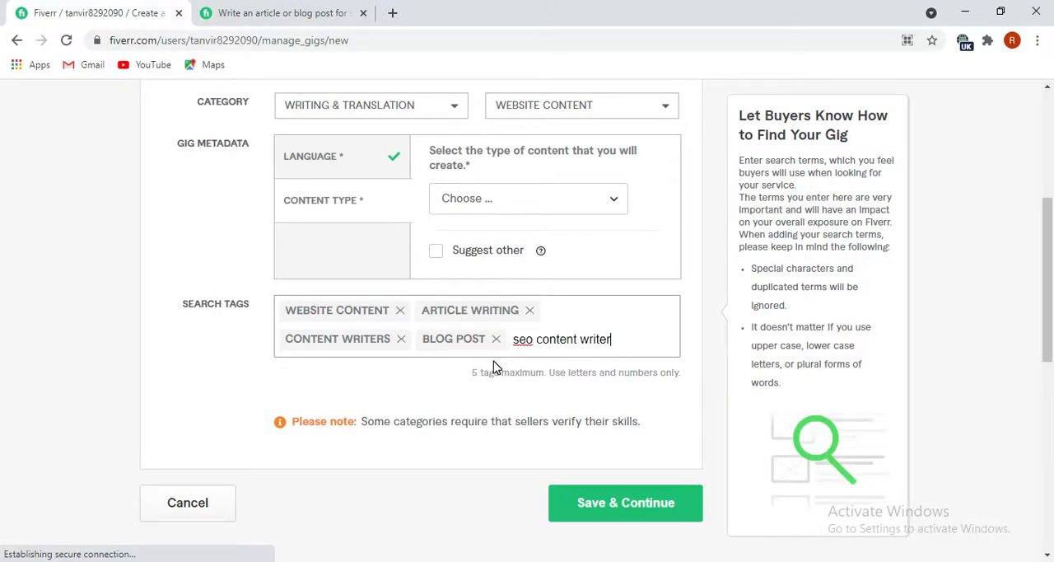
pyautogui.press('Return')
# Try to save the gig overview and set the required content type in the metadata to Sales Page.
pyautogui.scroll(-1, 445, 409)
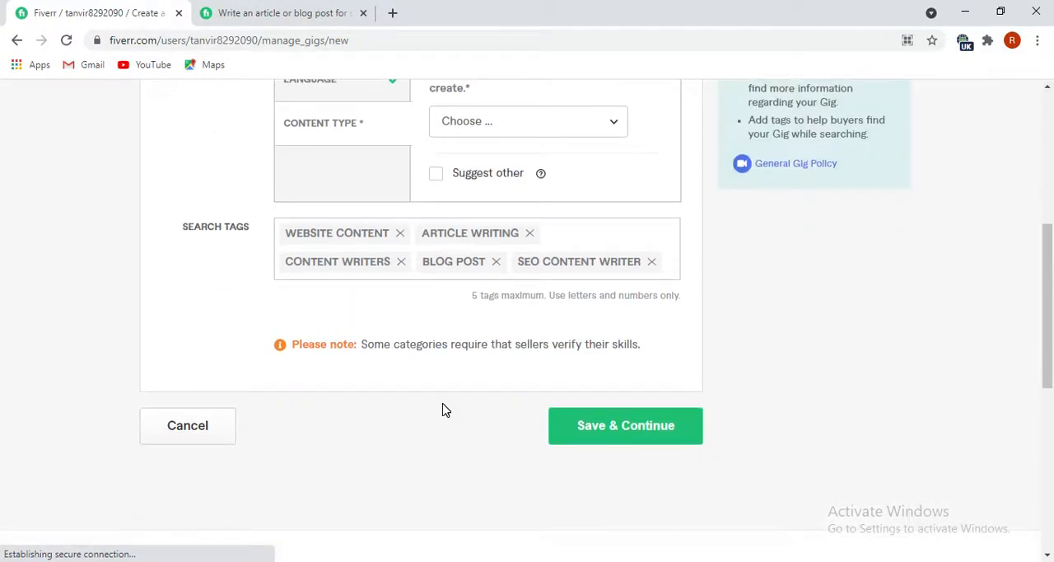
pyautogui.click(618, 438)
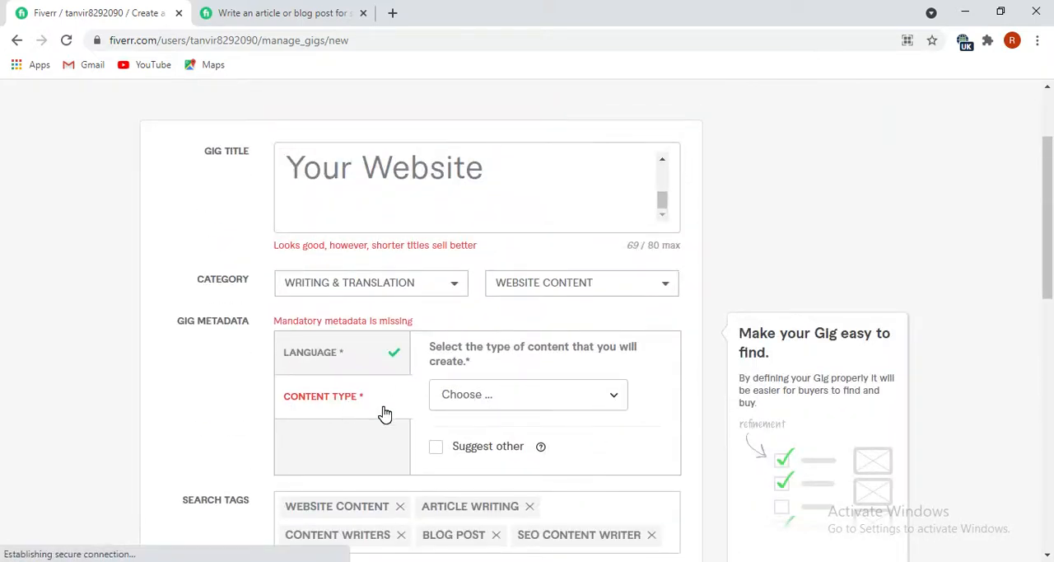
pyautogui.scroll(-1, 384, 409)
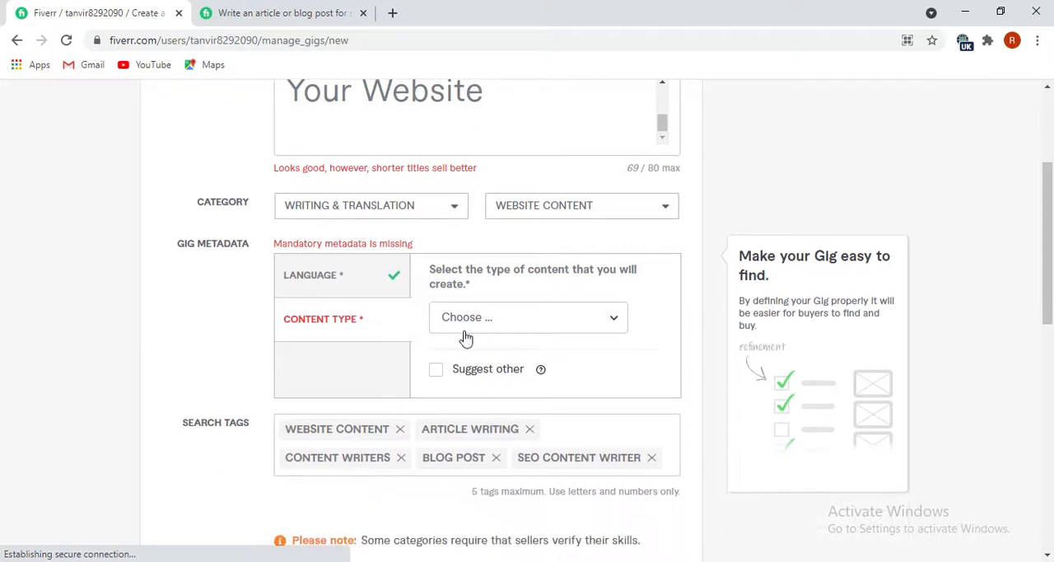
pyautogui.click(594, 328)
pyautogui.scroll(-1, 494, 424)
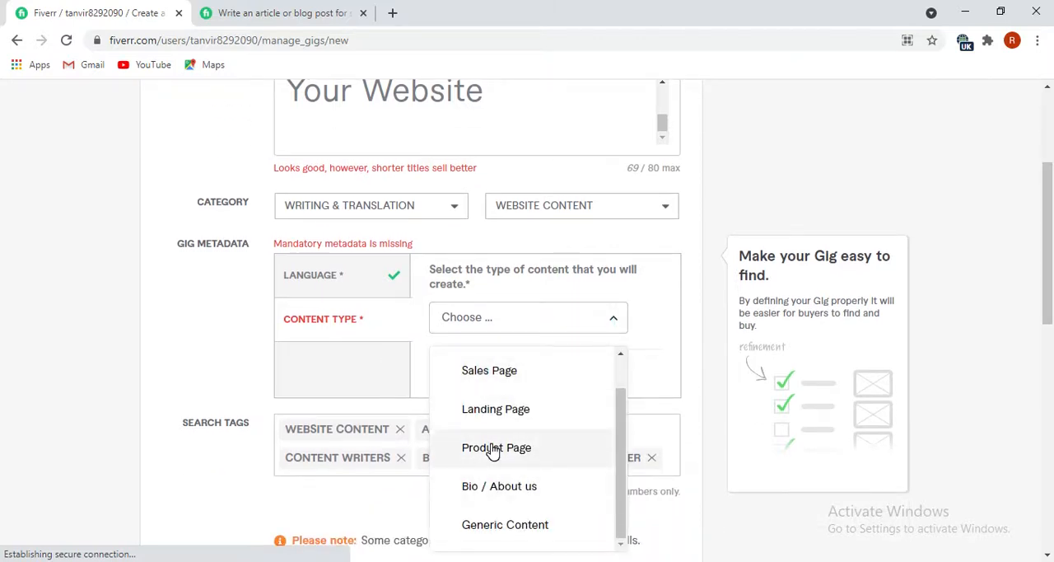
pyautogui.scroll(-1, 512, 457)
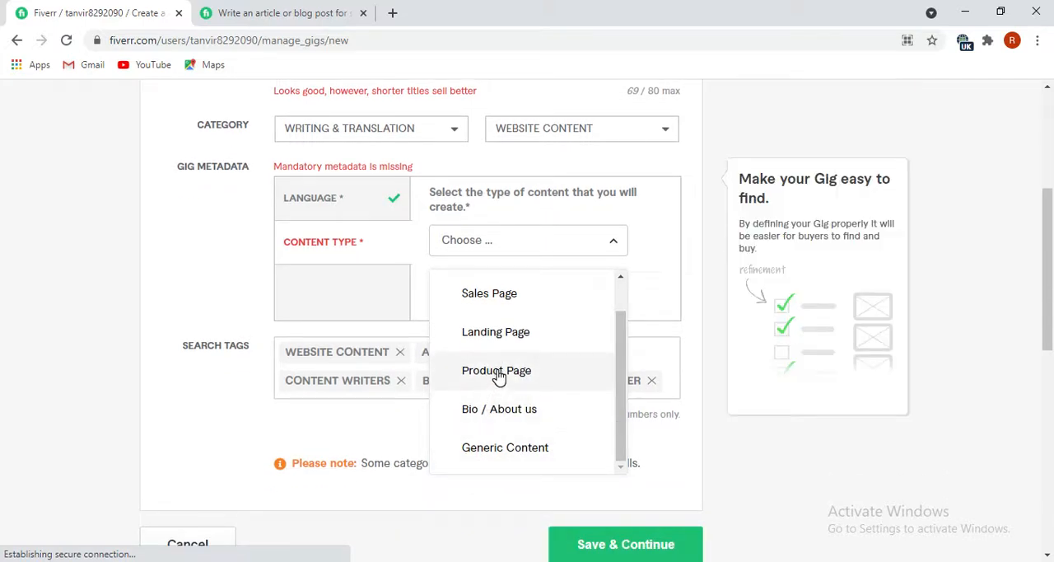
pyautogui.click(504, 294)
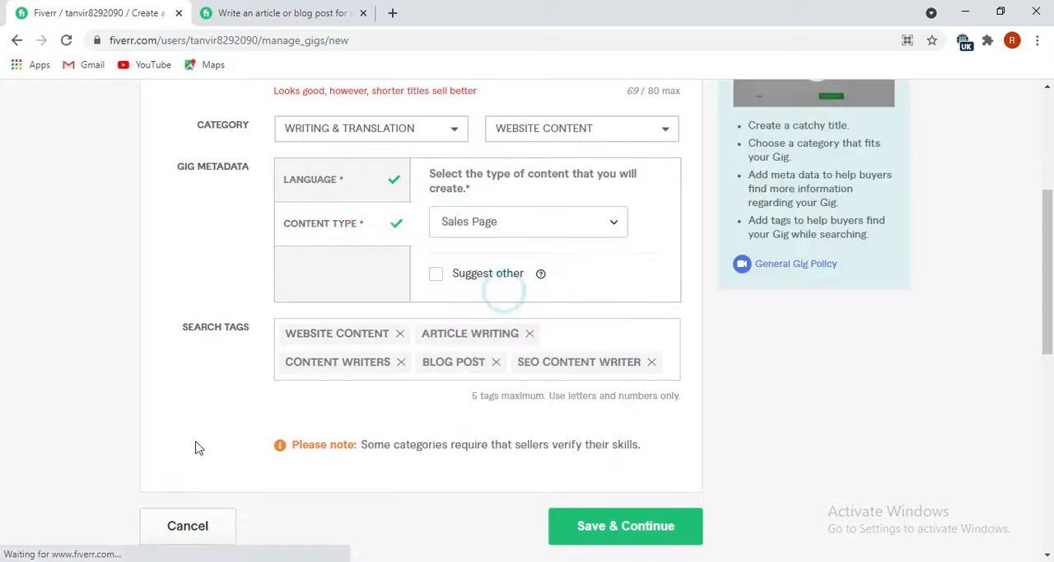
# Try again to save the gig overview and continue, and check the title, metadata and tag fields for errors.
pyautogui.click(623, 537)
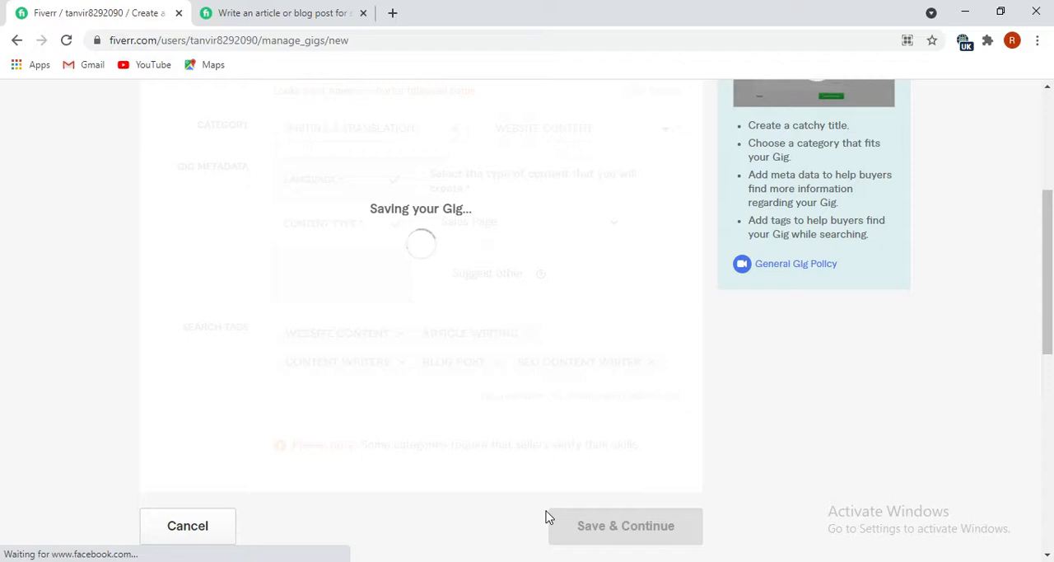
pyautogui.scroll(2, 549, 517)
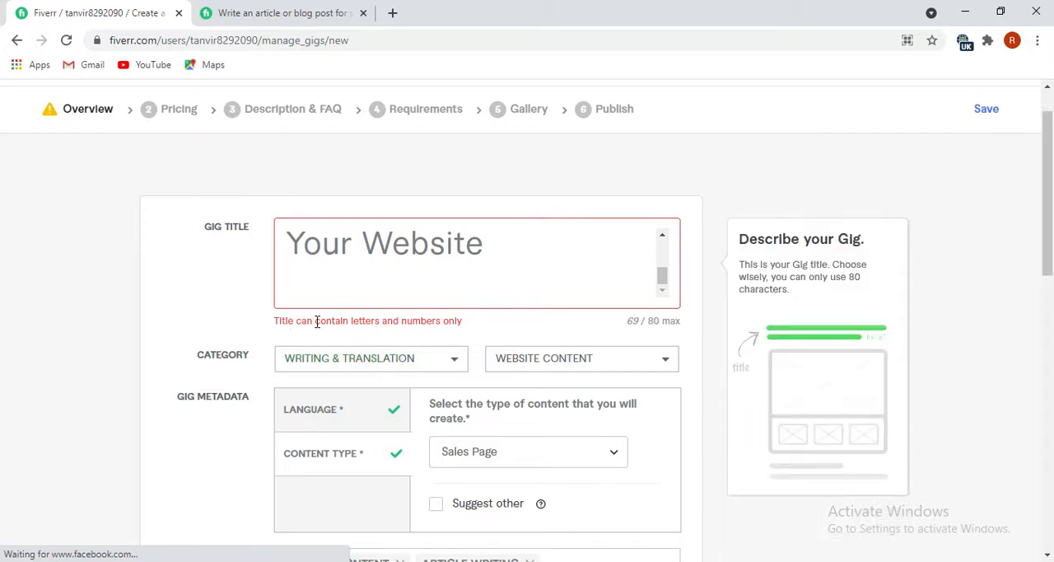
pyautogui.scroll(-2, 420, 336)
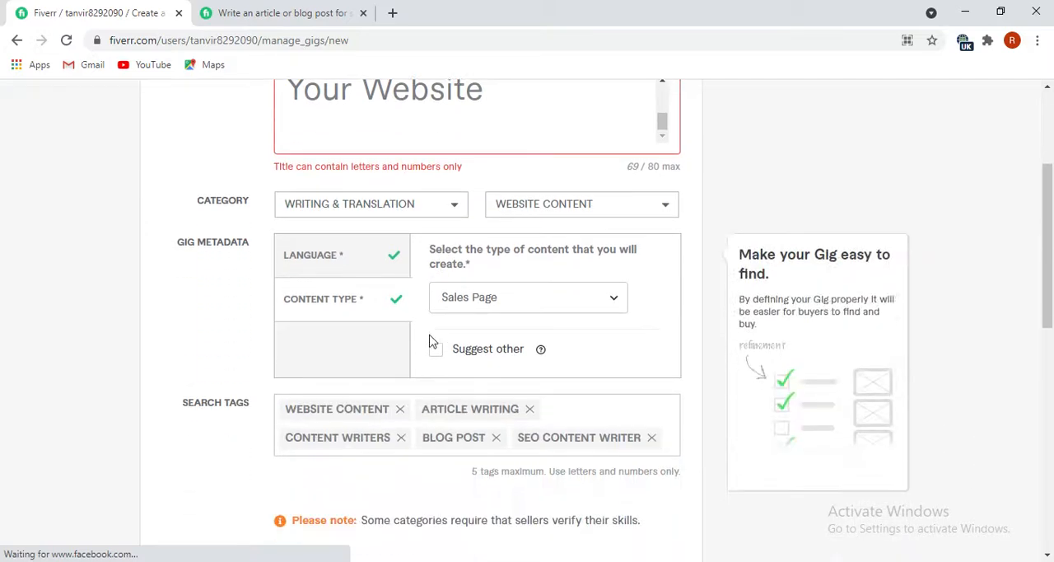
# Copy the prepared gig title from the Notepad file and return to the title field of the Fiverr gig form.
pyautogui.click(354, 119)
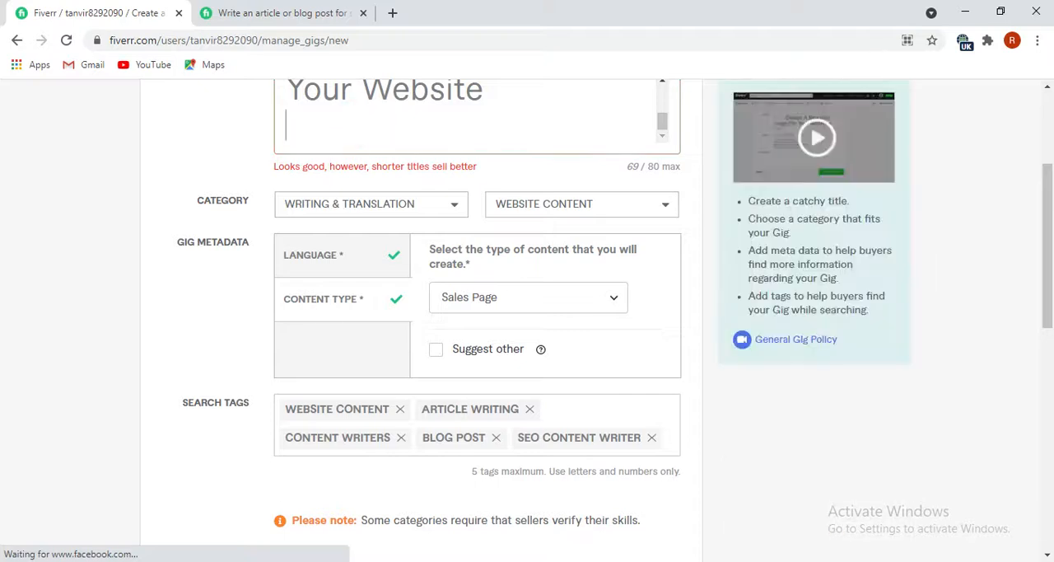
pyautogui.click(334, 471)
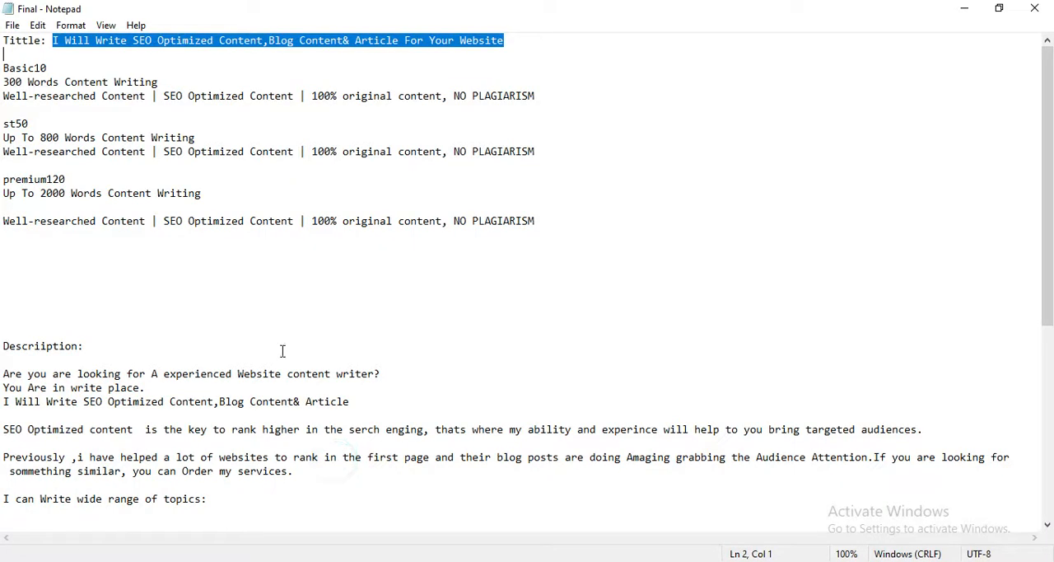
pyautogui.rightClick(305, 39)
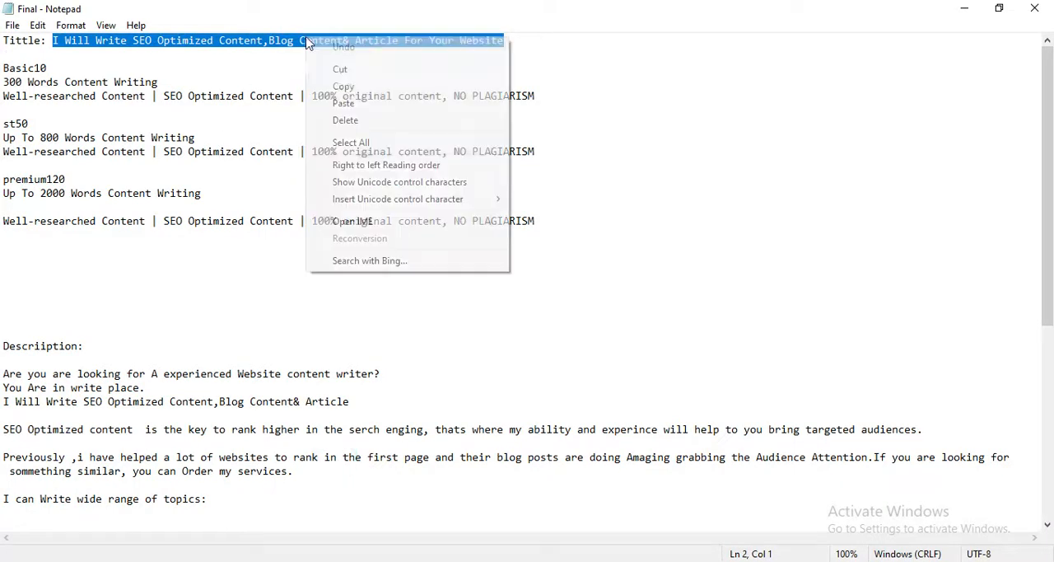
pyautogui.click(343, 85)
pyautogui.click(964, 8)
pyautogui.scroll(1, 535, 131)
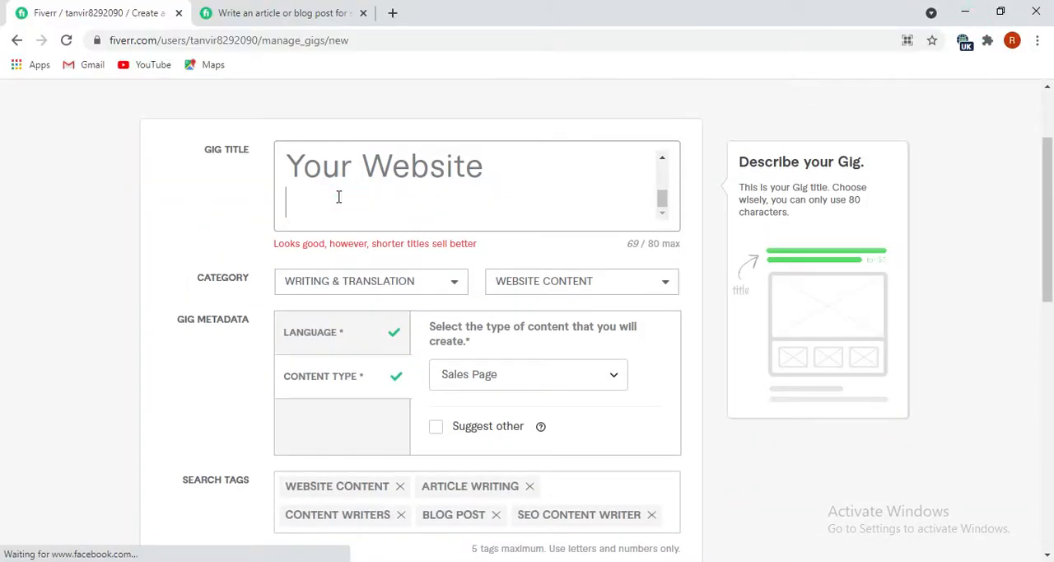
pyautogui.hotkey('ctrl', 'v')
pyautogui.scroll(-2, 371, 239)
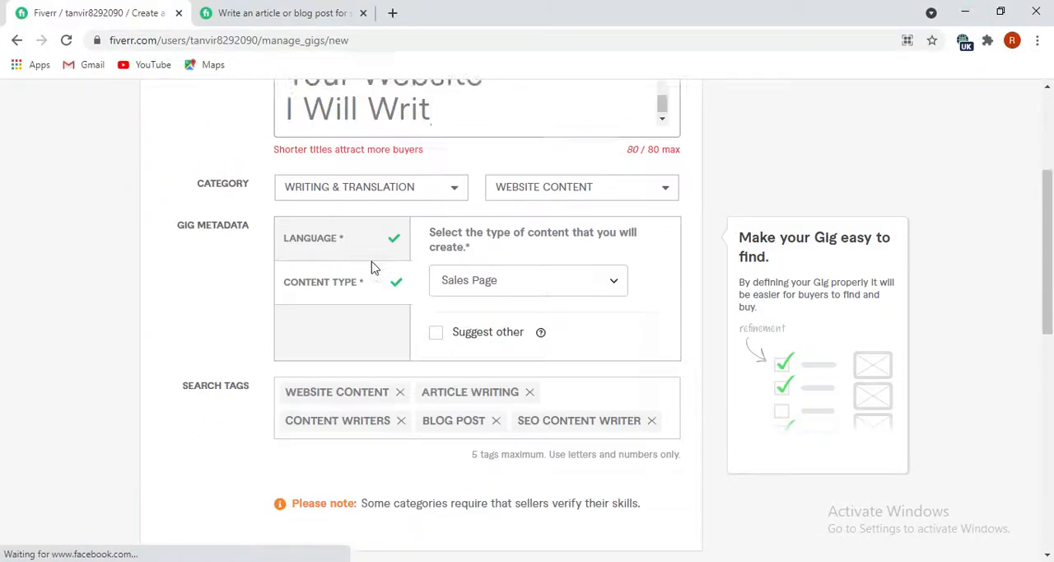
pyautogui.scroll(3, 371, 268)
pyautogui.scroll(2, 367, 254)
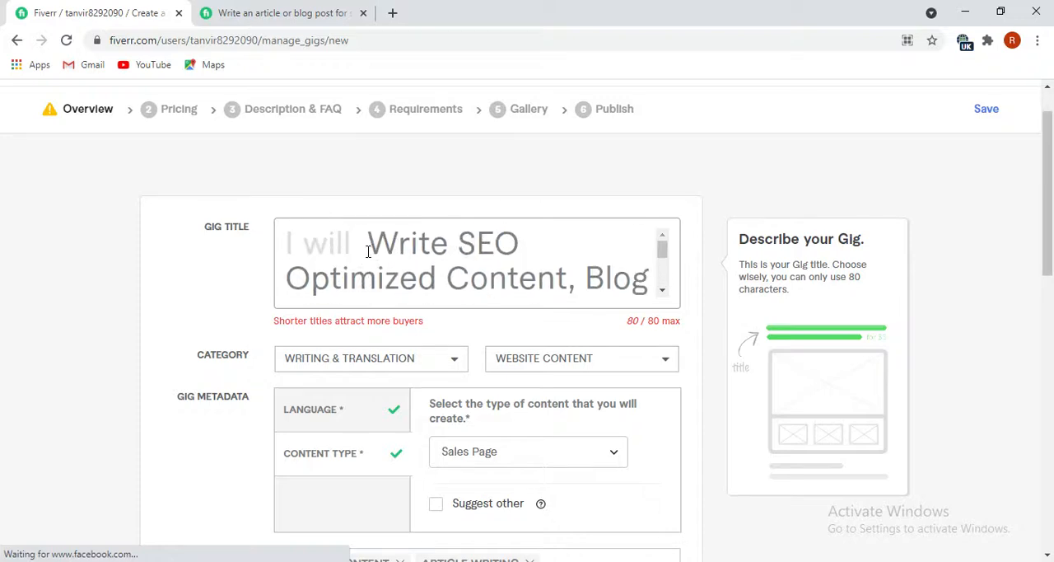
pyautogui.scroll(-2, 368, 252)
# Clear the gig title and replace it with the copied "I Will Write SEO Optimized Content,Blog Content& Article For Your Website".
pyautogui.press('BackSpace')
pyautogui.press('BackSpace')
pyautogui.press('BackSpace')
pyautogui.press('BackSpace')
pyautogui.press('BackSpace')
pyautogui.press('BackSpace')
pyautogui.press('BackSpace')
pyautogui.press('BackSpace')
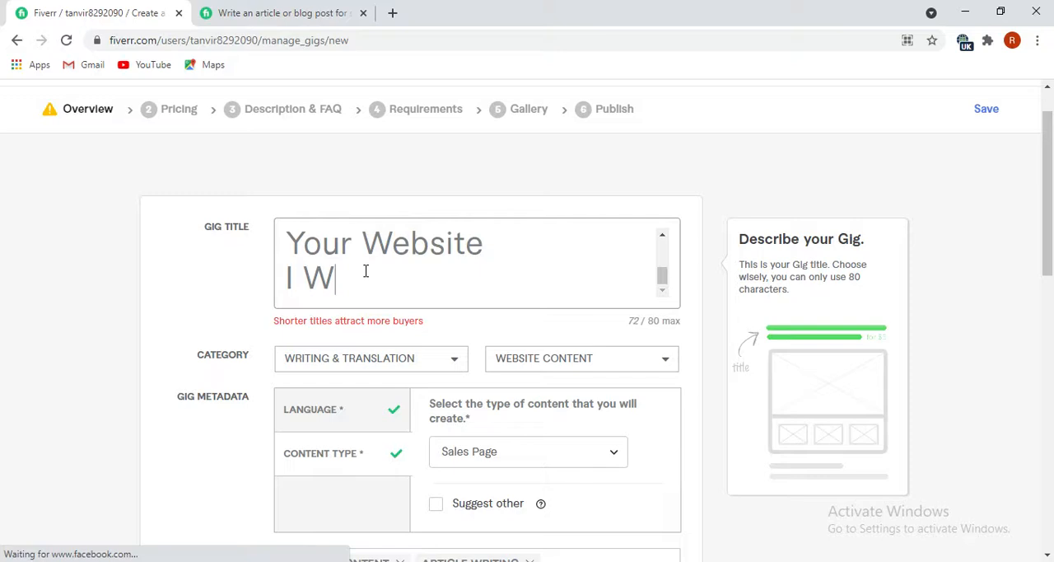
pyautogui.press('BackSpace')
pyautogui.press('BackSpace')
pyautogui.press('BackSpace')
pyautogui.press('BackSpace')
pyautogui.press('BackSpace')
pyautogui.press('BackSpace')
pyautogui.press('BackSpace')
pyautogui.press('BackSpace')
pyautogui.press('BackSpace')
pyautogui.press('BackSpace')
pyautogui.press('BackSpace')
pyautogui.press('BackSpace')
pyautogui.press('BackSpace')
pyautogui.press('BackSpace')
pyautogui.press('BackSpace')
pyautogui.press('BackSpace')
pyautogui.press('BackSpace')
pyautogui.press('BackSpace')
pyautogui.press('BackSpace')
pyautogui.press('BackSpace')
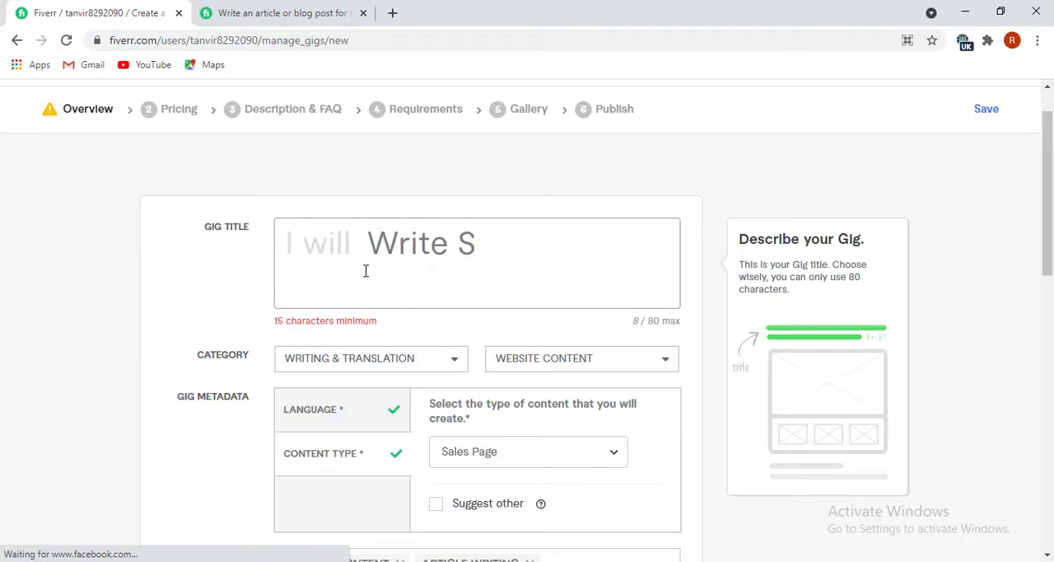
pyautogui.press('BackSpace')
pyautogui.press('BackSpace')
pyautogui.press('BackSpace')
pyautogui.press('BackSpace')
pyautogui.press('BackSpace')
pyautogui.press('BackSpace')
pyautogui.press('BackSpace')
pyautogui.press('BackSpace')
pyautogui.hotkey('ctrl', 'v')
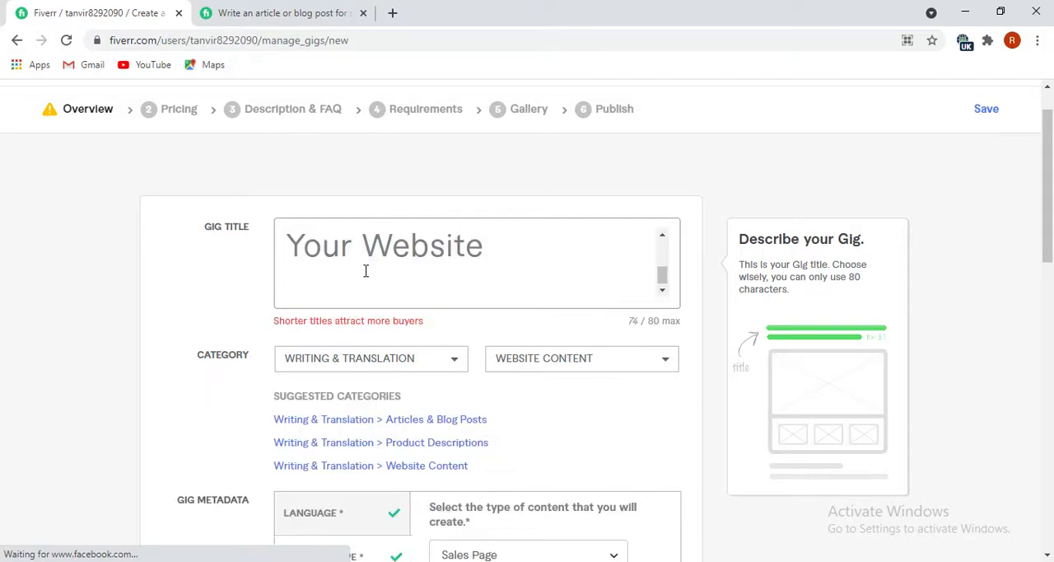
pyautogui.scroll(3, 365, 271)
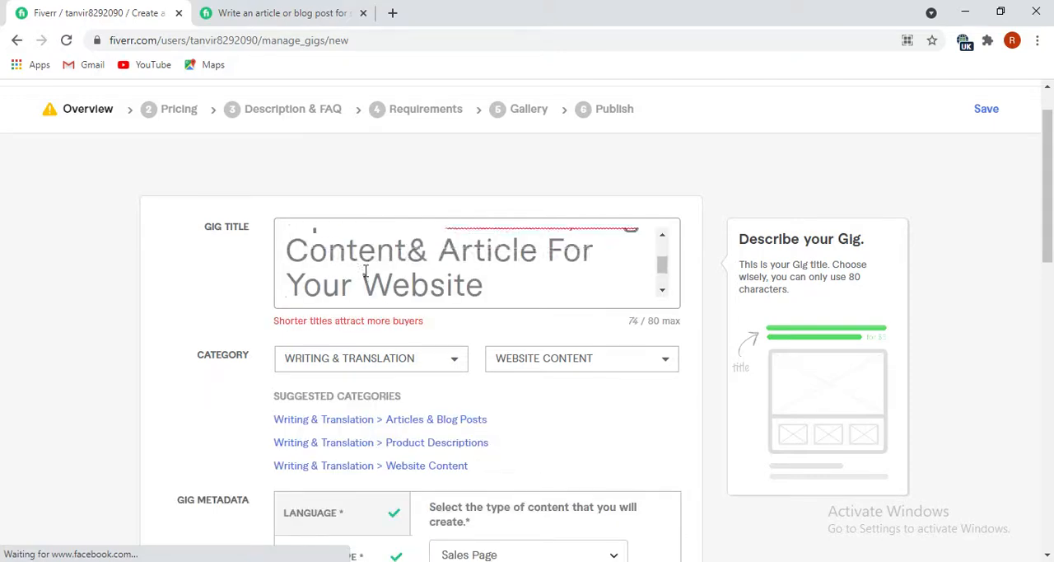
# Remove the duplicate "I Will" from the start of the pasted gig title.
pyautogui.click(431, 241)
pyautogui.press('BackSpace')
pyautogui.press('BackSpace')
pyautogui.press('BackSpace')
pyautogui.press('BackSpace')
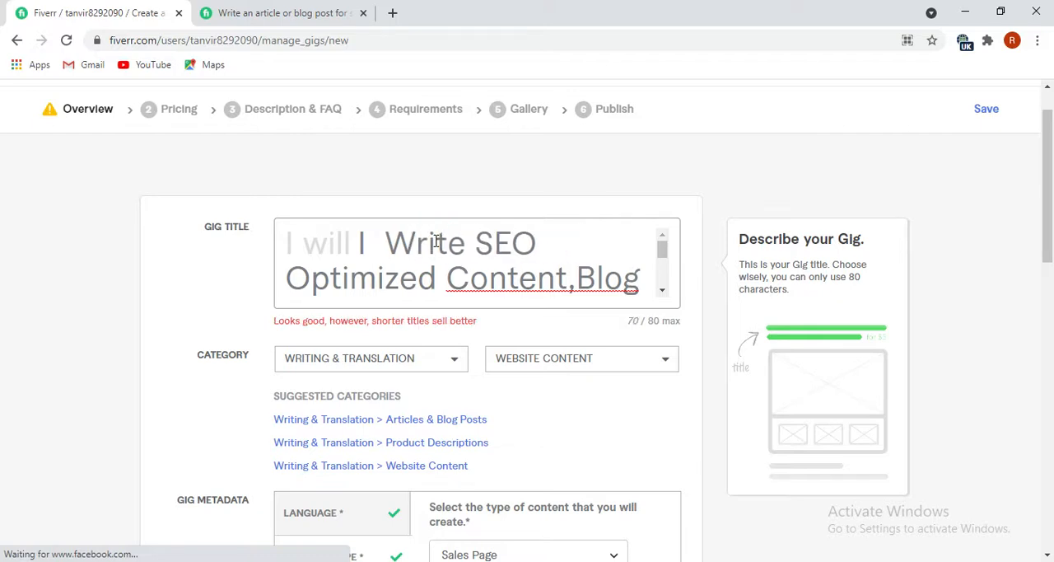
pyautogui.press('BackSpace')
pyautogui.press('BackSpace')
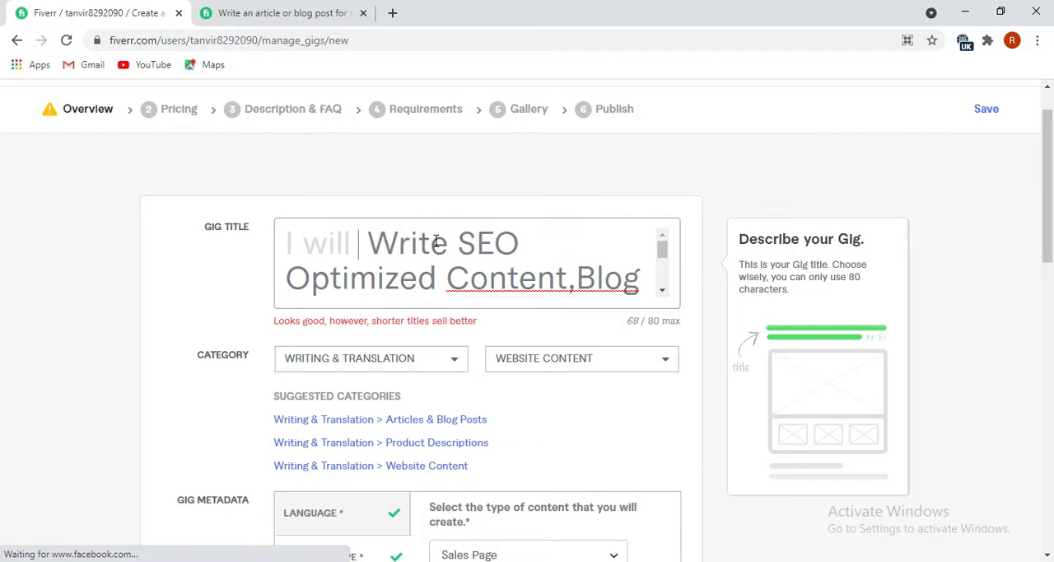
# Add the missing space in "Content,Blog" and replace the ampersand before "Article" with "and" in the gig title.
pyautogui.rightClick(545, 290)
pyautogui.press('Escape')
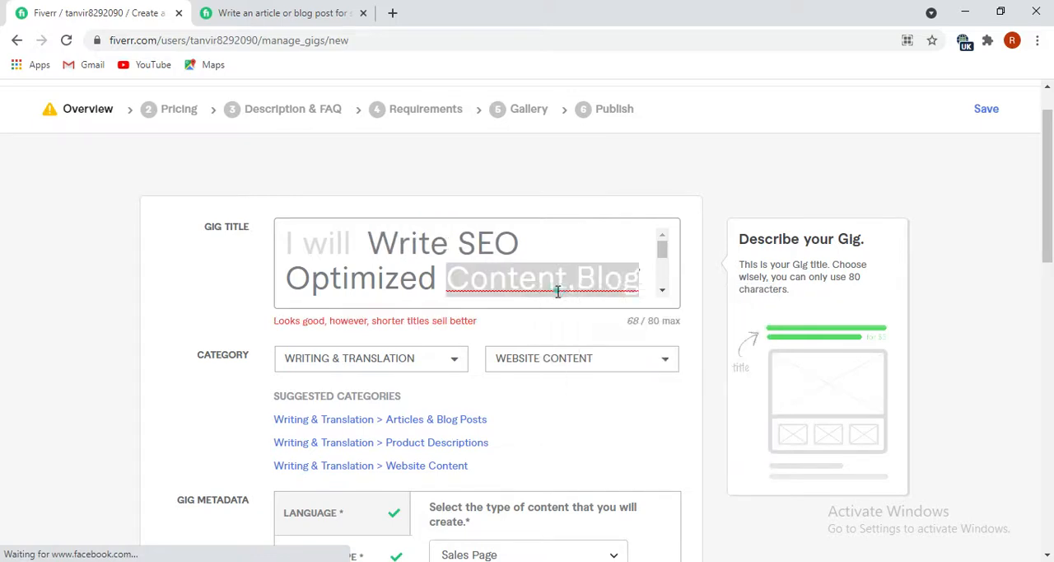
pyautogui.scroll(-1, 444, 272)
pyautogui.click(423, 241)
pyautogui.press('BackSpace')
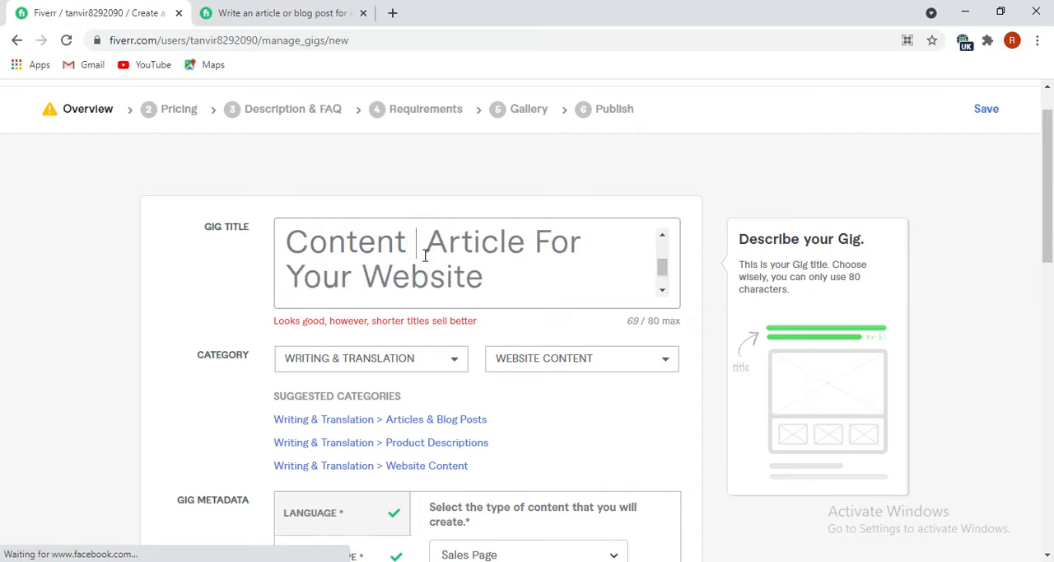
pyautogui.write('and')
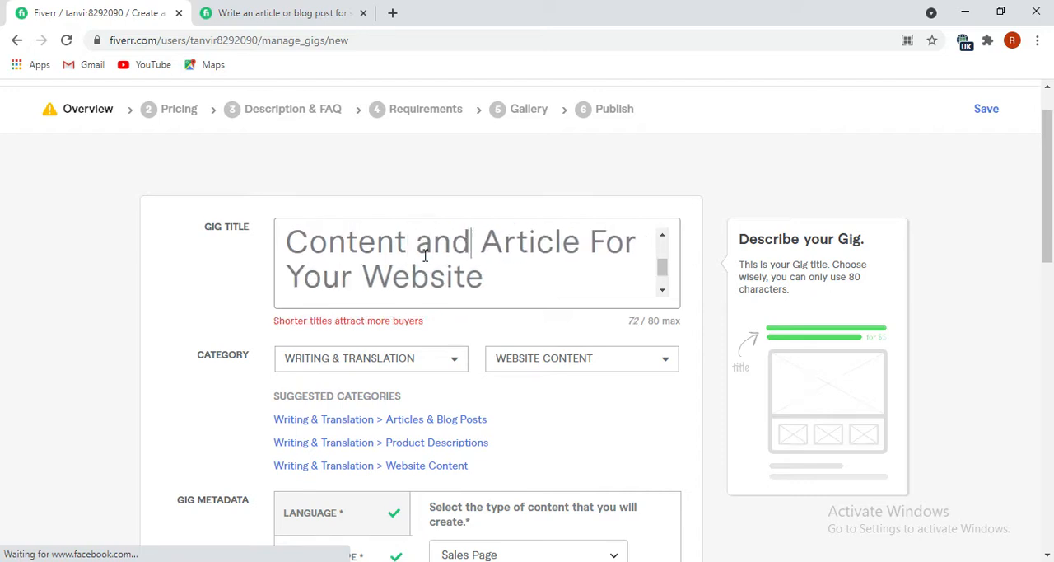
# Save the gig overview and continue, and enable three packages in the Scope & Pricing section.
pyautogui.scroll(-6, 518, 285)
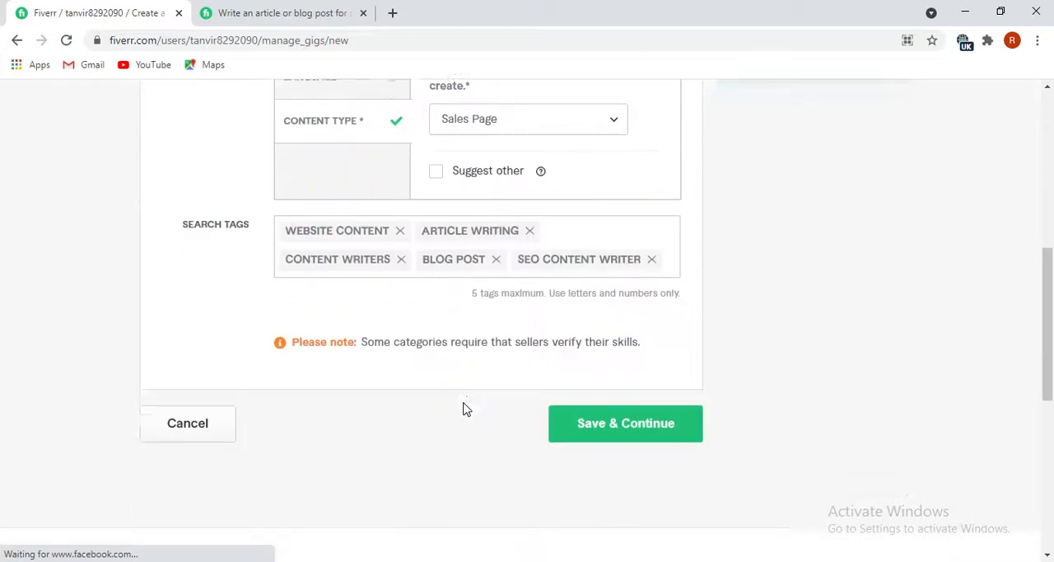
pyautogui.click(654, 404)
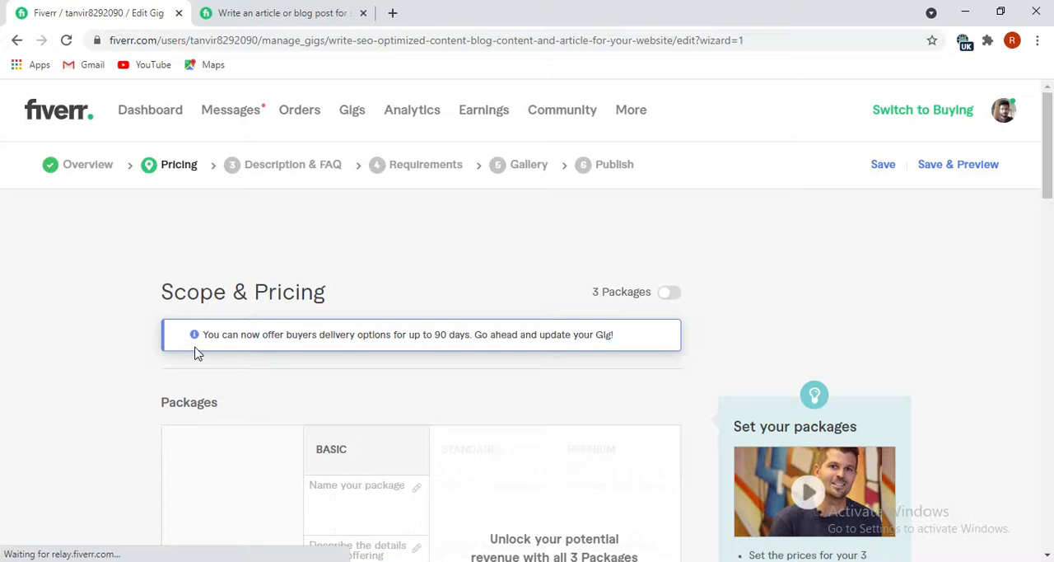
pyautogui.scroll(-1, 198, 352)
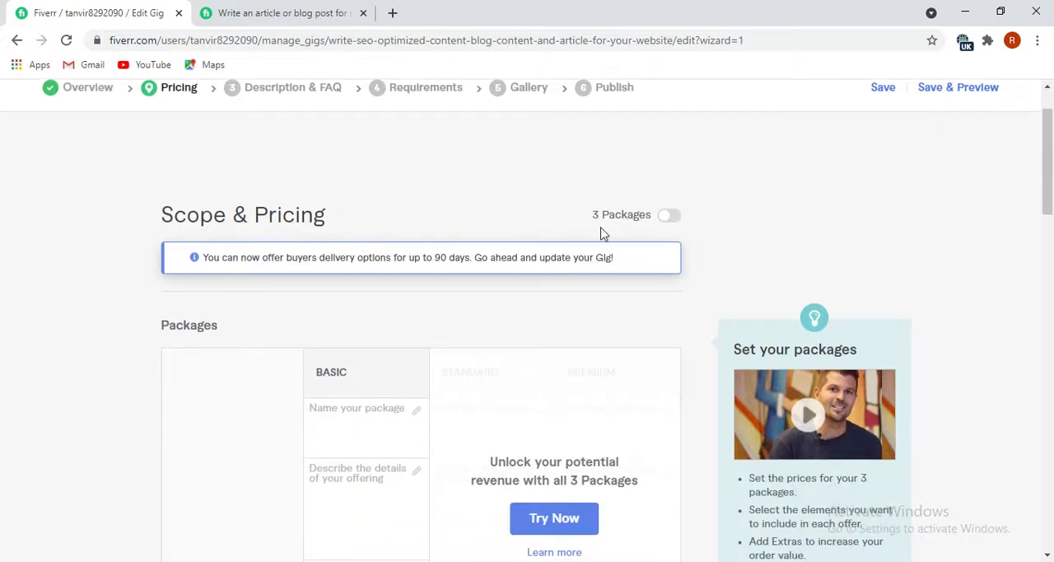
pyautogui.scroll(-1, 345, 336)
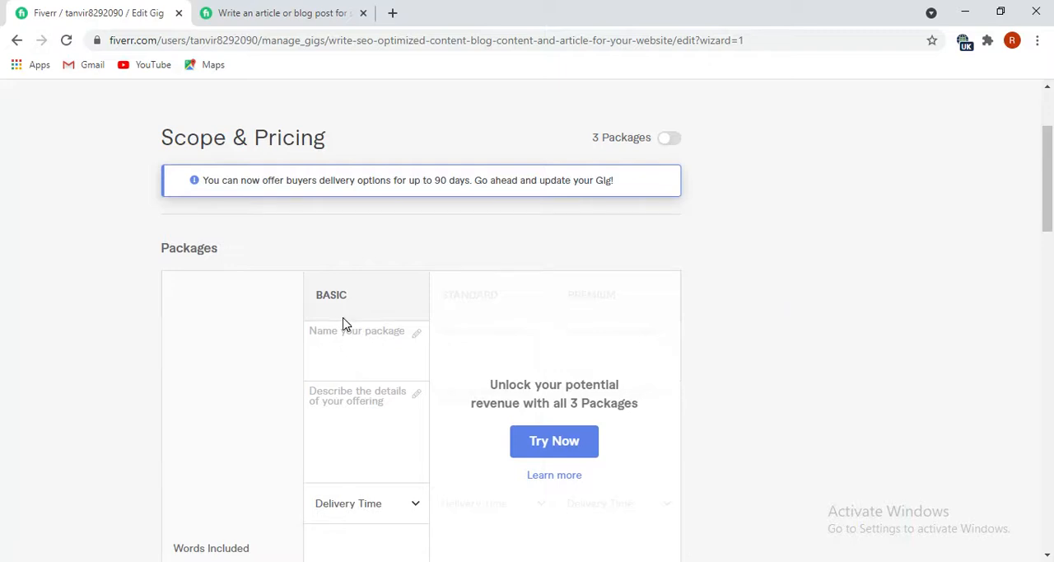
pyautogui.click(669, 140)
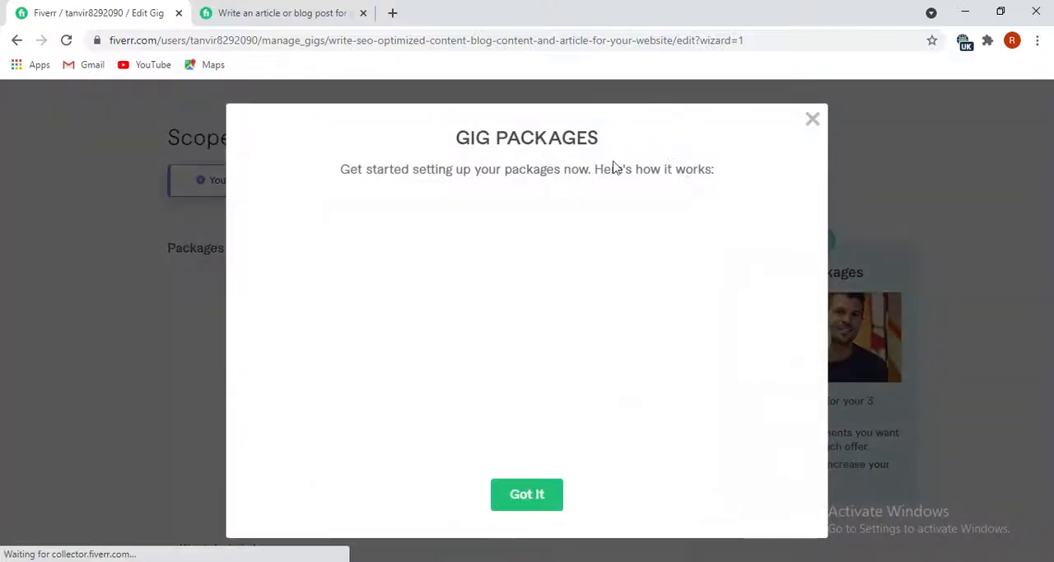
pyautogui.click(531, 503)
pyautogui.scroll(-5, 554, 455)
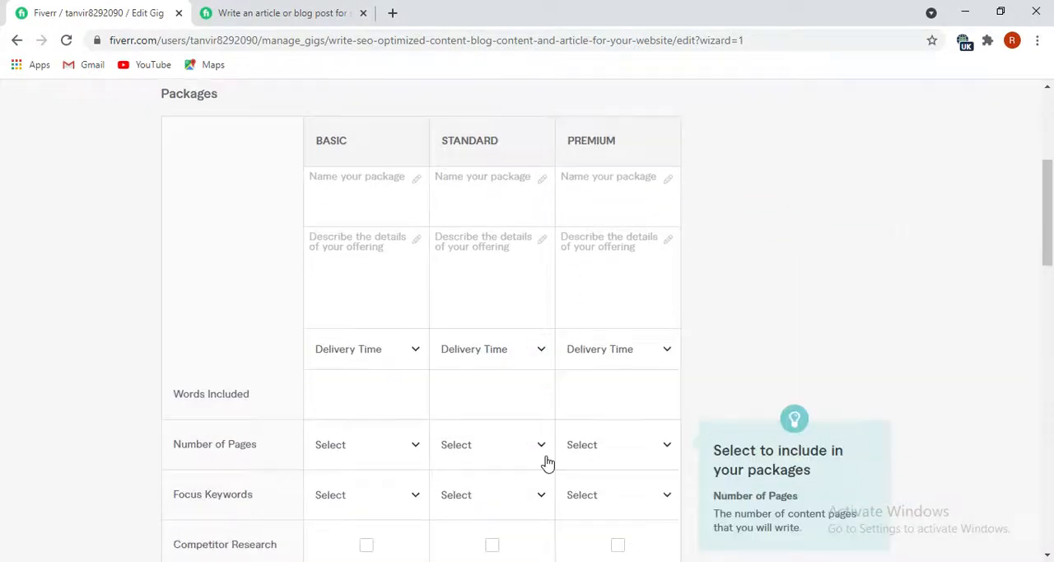
pyautogui.scroll(7, 478, 435)
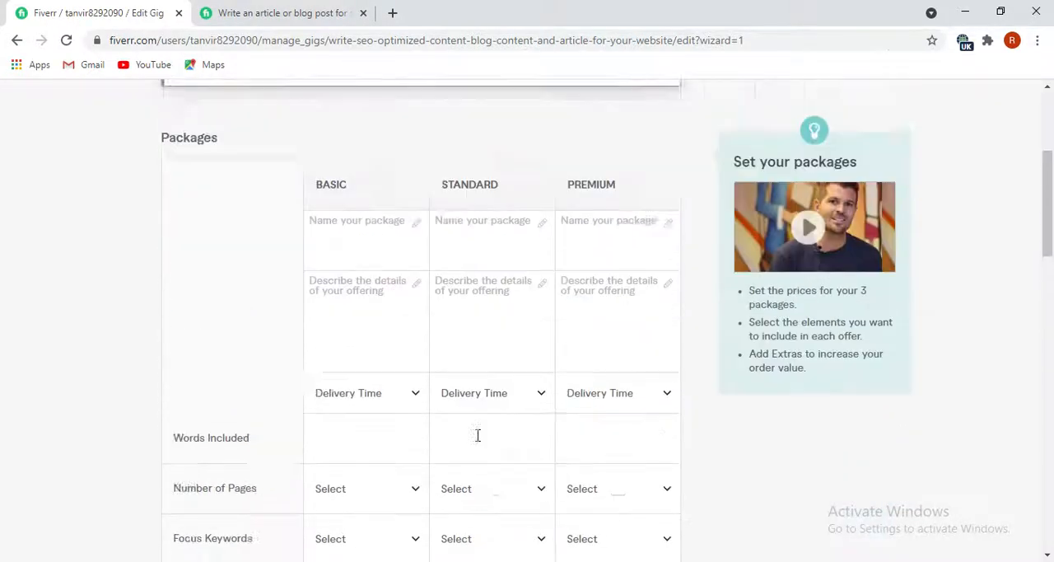
# Return to the gig overview and open the SEO title upgrade for the gig.
pyautogui.scroll(1, 177, 282)
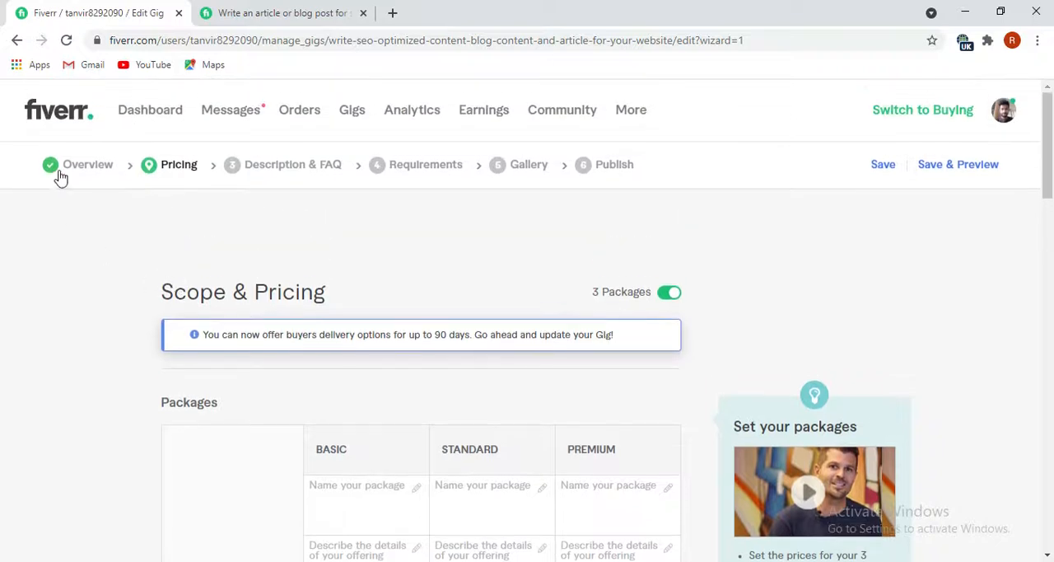
pyautogui.click(88, 166)
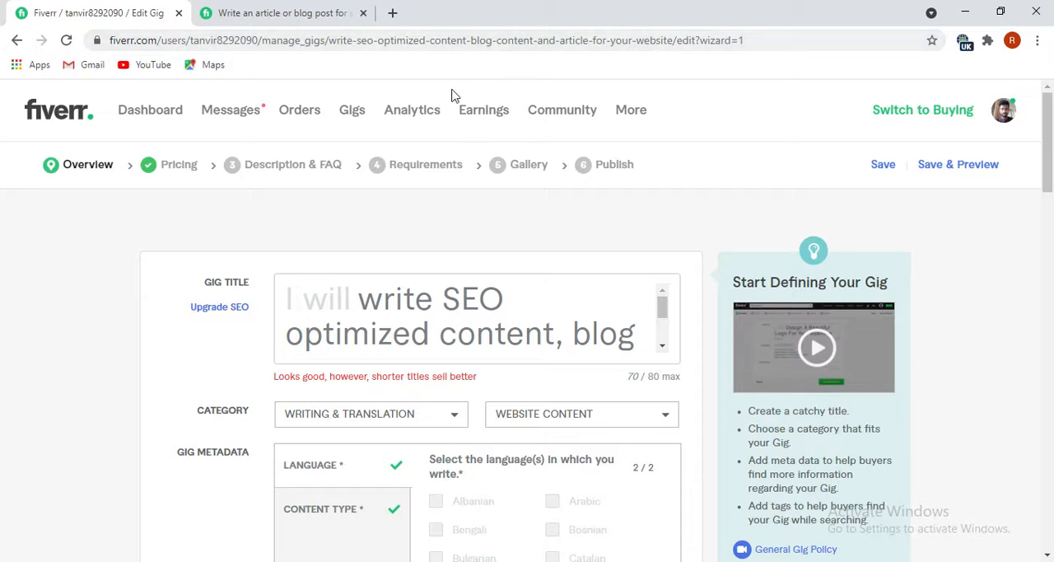
pyautogui.moveTo(231, 288)
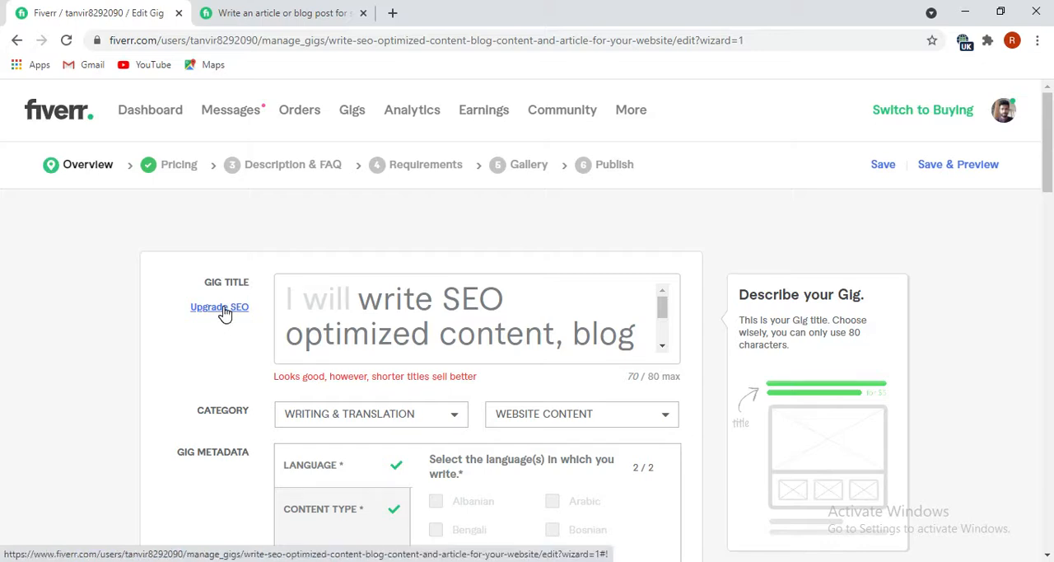
pyautogui.click(220, 307)
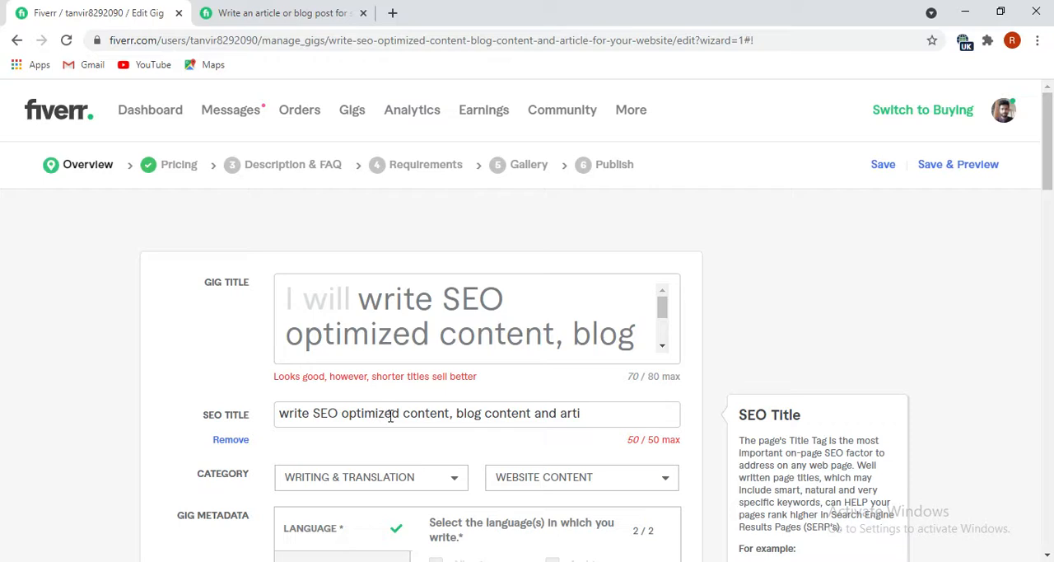
# Change the SEO title to "SEO optimized content, blog content and article", dropping the leading "write".
pyautogui.click(581, 412)
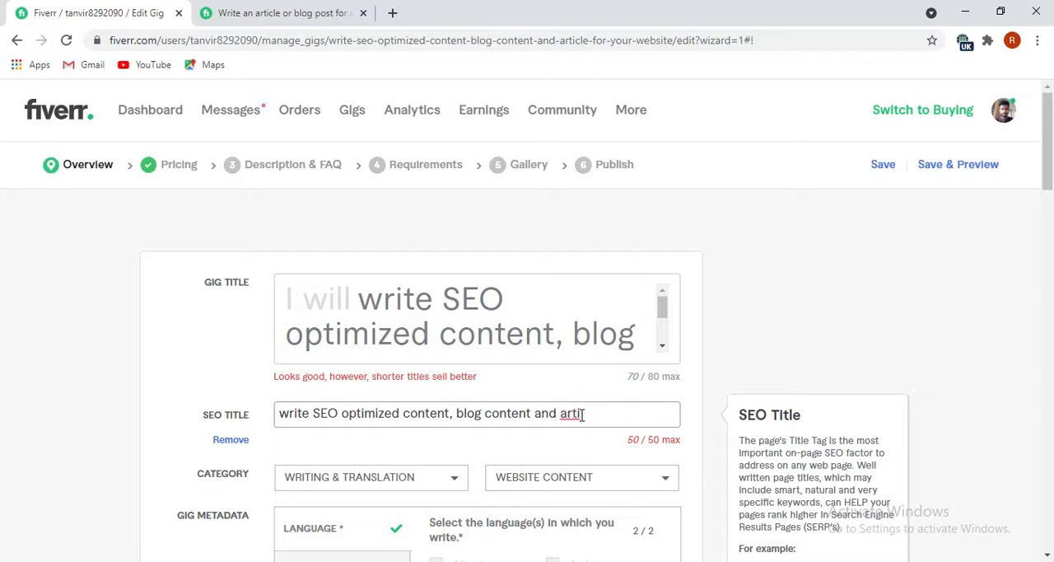
pyautogui.click(311, 415)
pyautogui.press('BackSpace')
pyautogui.press('BackSpace')
pyautogui.press('BackSpace')
pyautogui.press('BackSpace')
pyautogui.press('BackSpace')
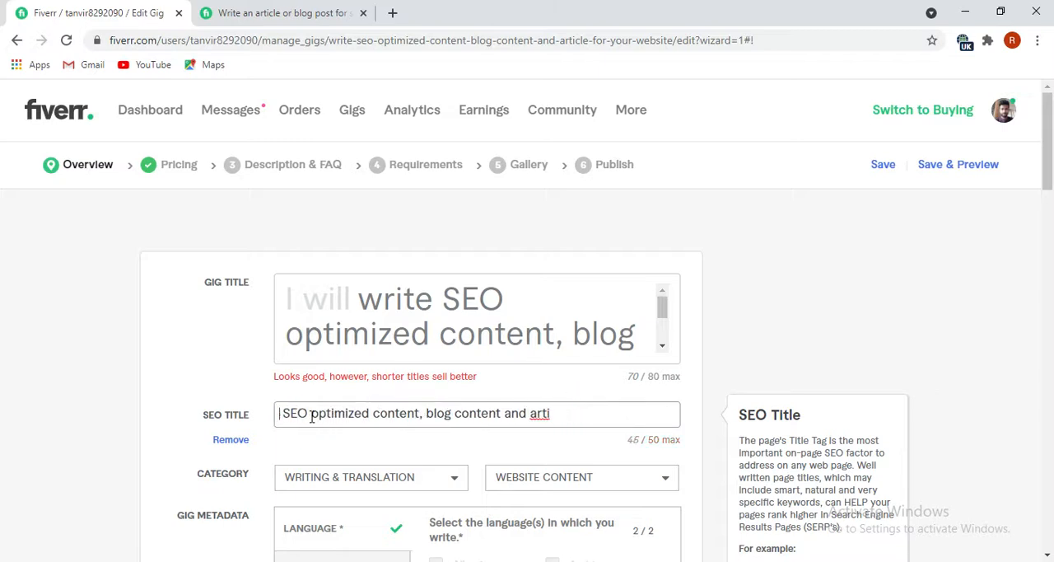
pyautogui.click(556, 409)
pyautogui.write('cle')
# Review the gig's page address, gig title, SEO title, metadata and search tags in the overview.
pyautogui.scroll(-1, 494, 424)
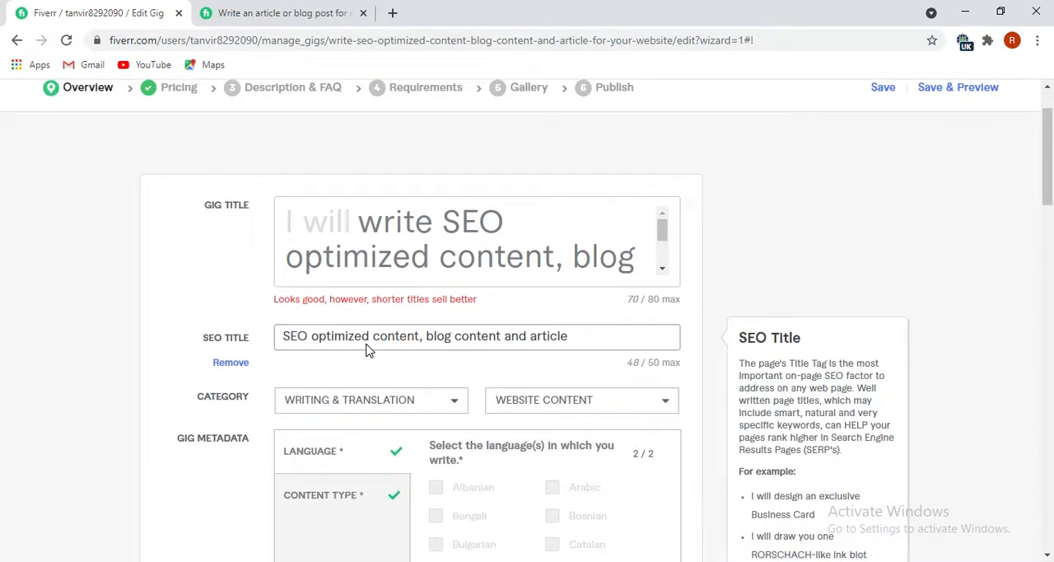
pyautogui.scroll(1, 374, 362)
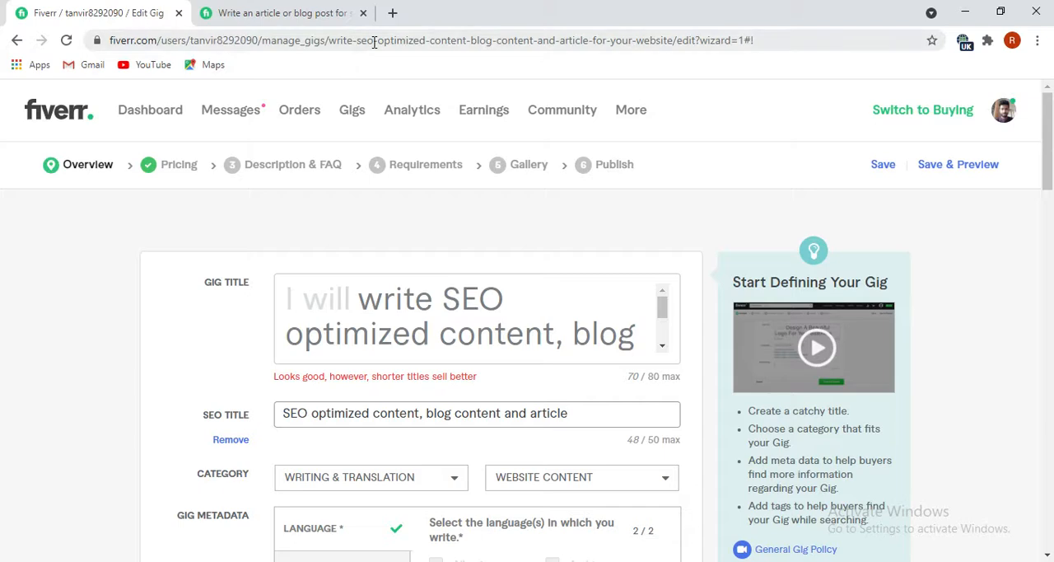
pyautogui.scroll(-2, 458, 321)
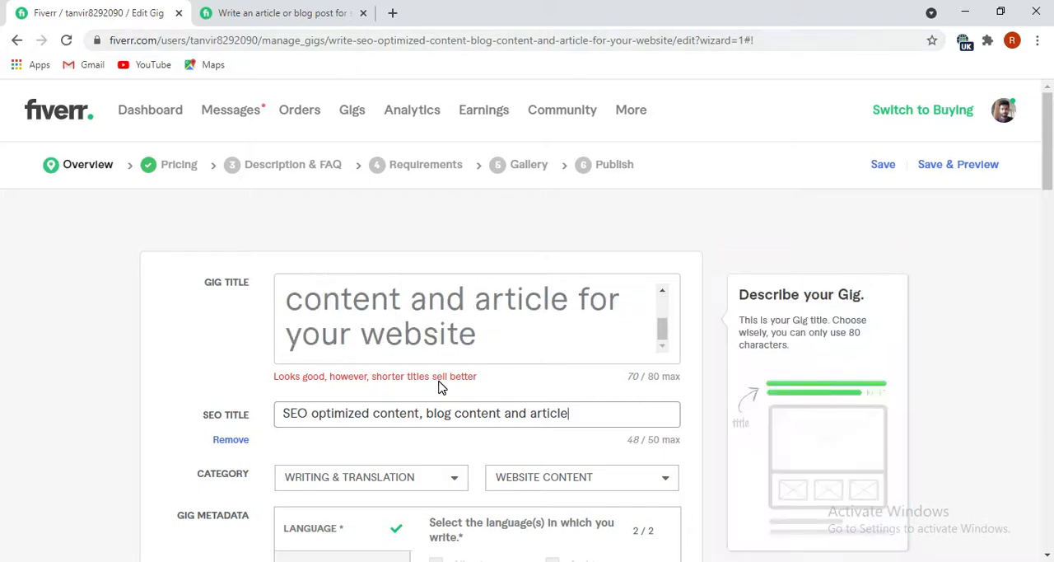
pyautogui.scroll(-1, 230, 431)
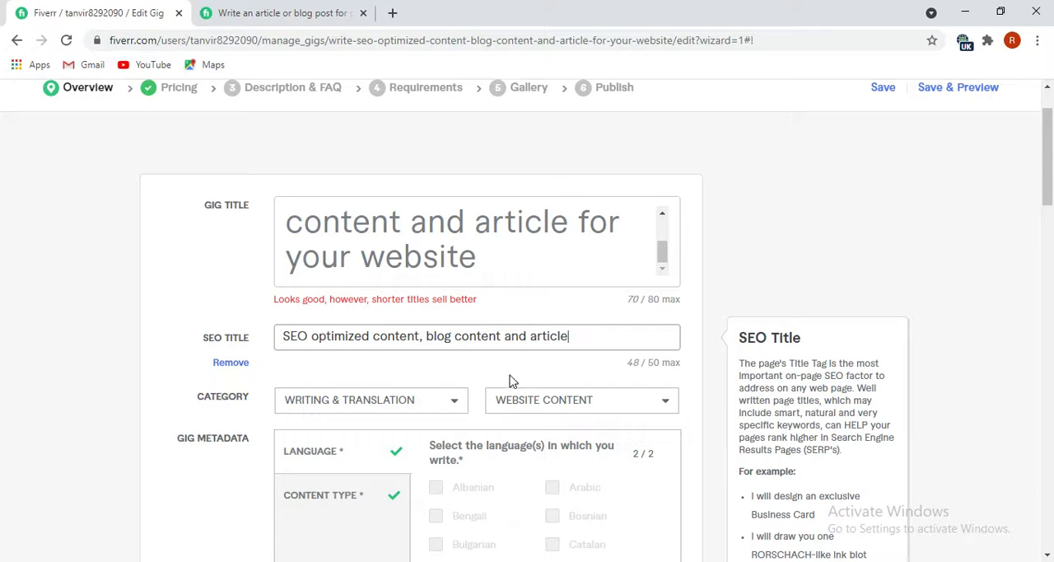
pyautogui.scroll(-2, 509, 381)
pyautogui.scroll(1, 412, 337)
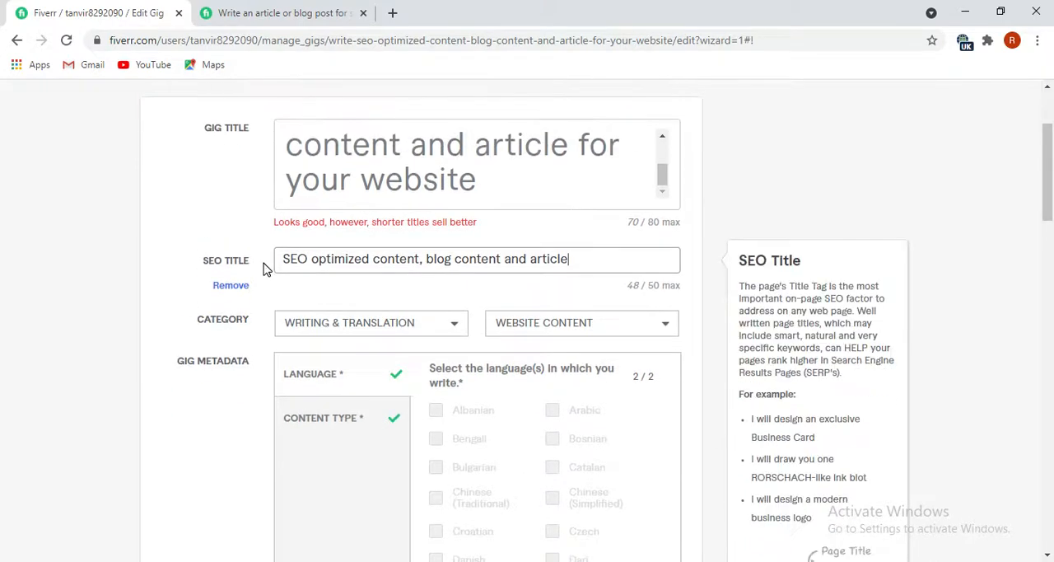
pyautogui.scroll(-2, 377, 341)
pyautogui.scroll(4, 388, 336)
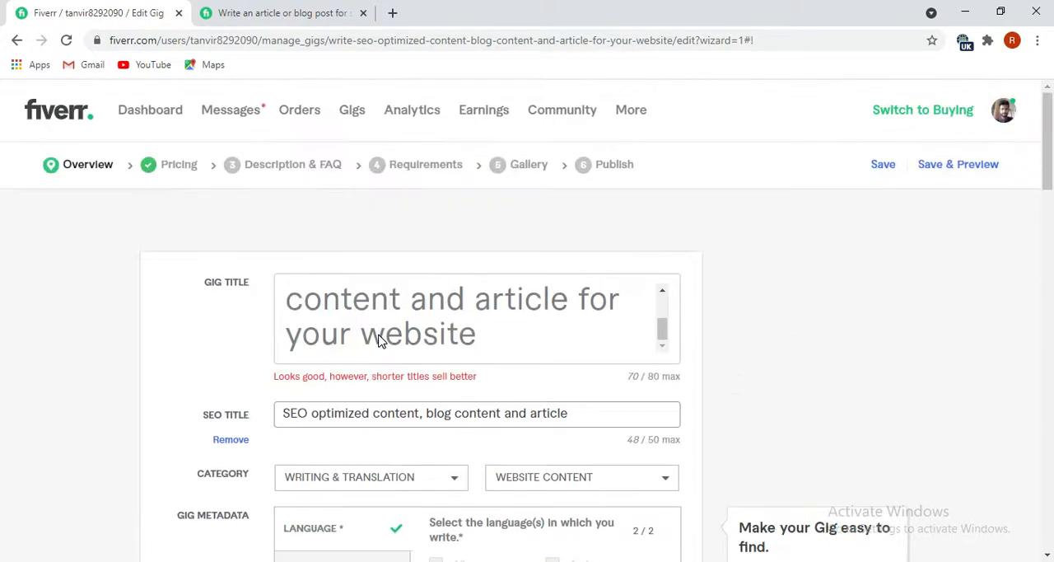
pyautogui.scroll(-15, 426, 421)
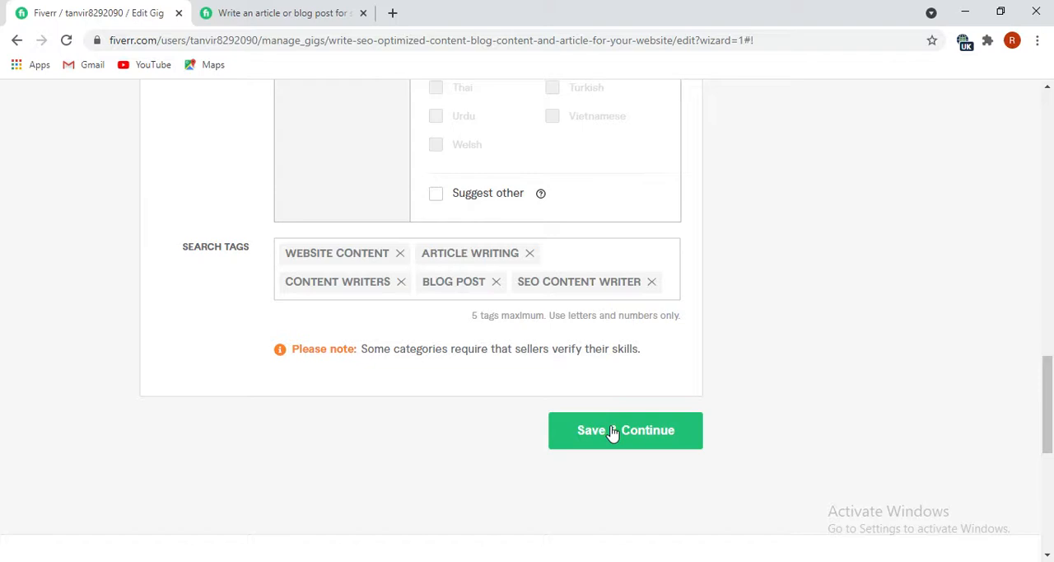
# Save the gig overview, continue to Scope & Pricing, and turn on the three-package option.
pyautogui.click(623, 436)
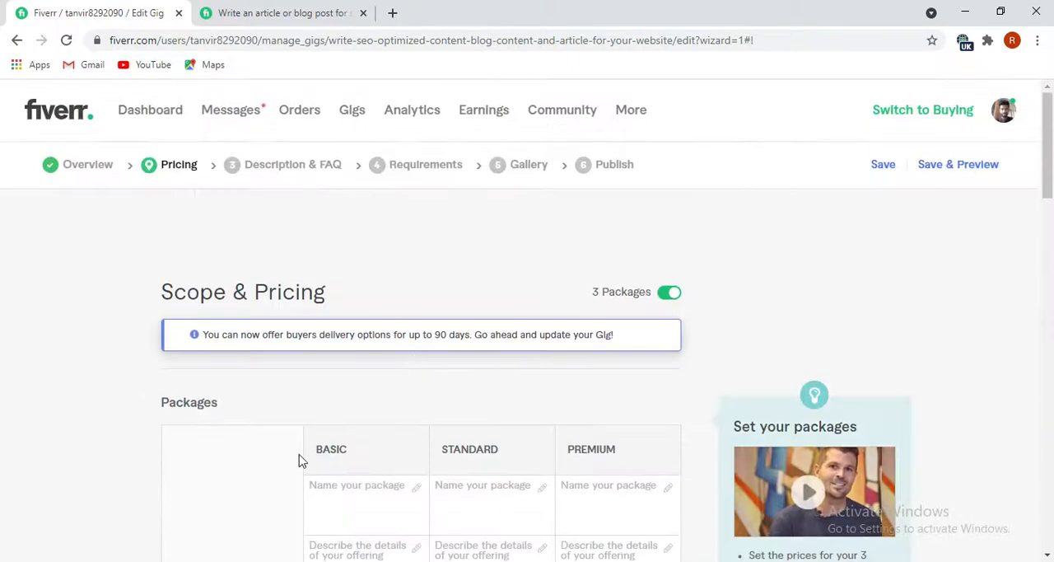
pyautogui.scroll(-2, 299, 461)
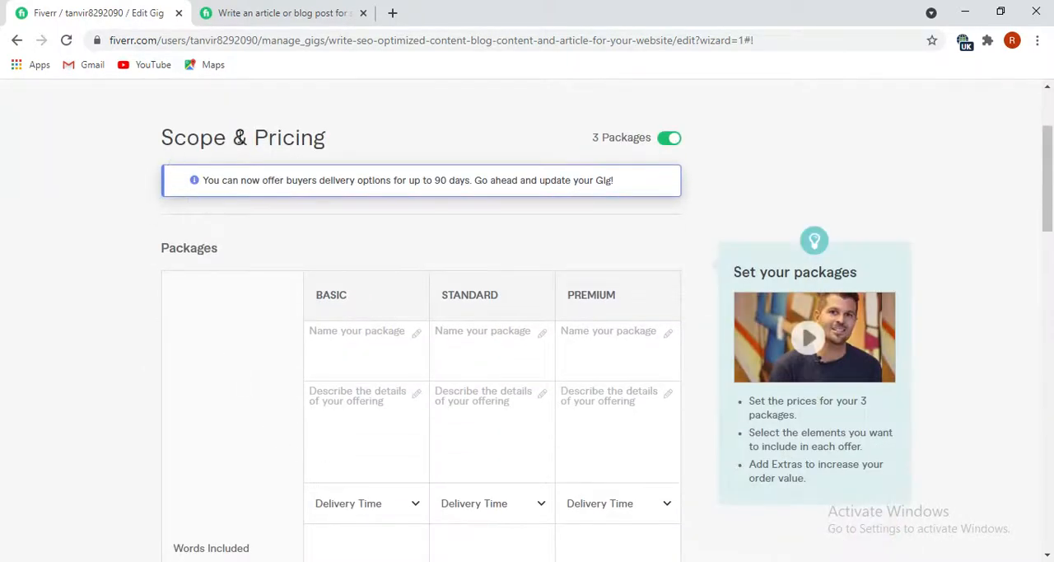
pyautogui.click(311, 347)
pyautogui.click(335, 340)
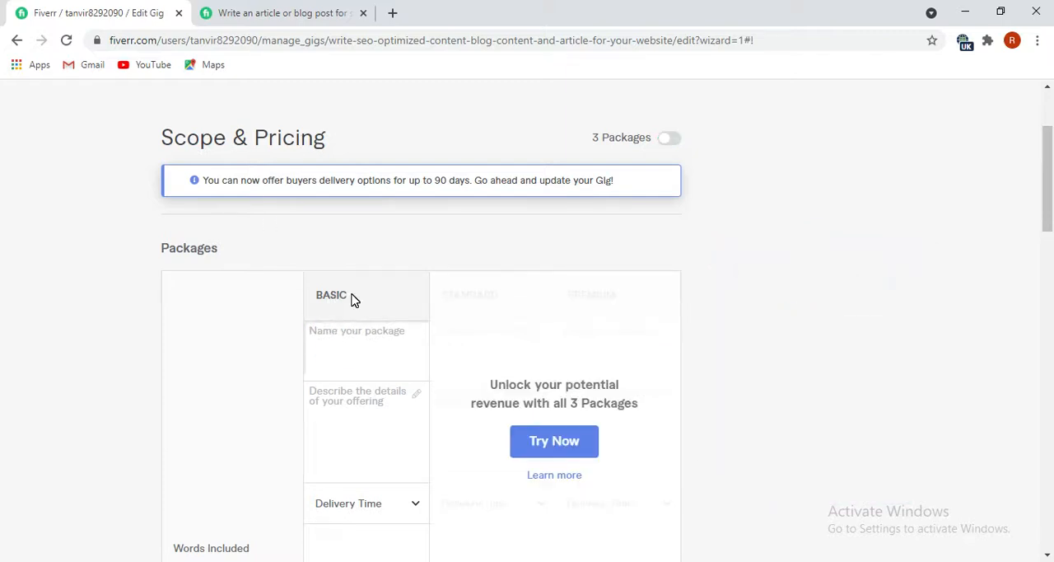
pyautogui.click(672, 140)
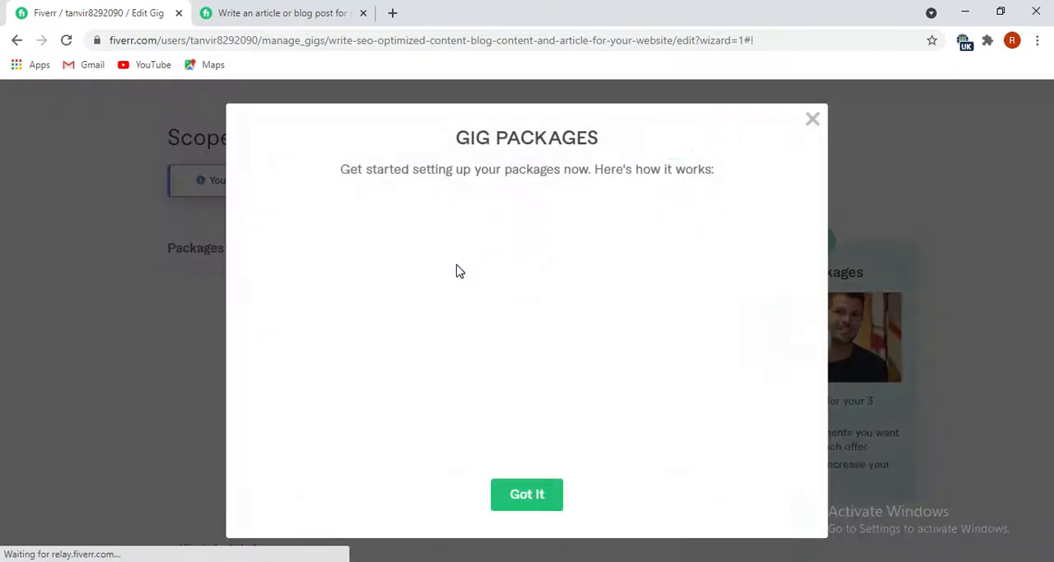
pyautogui.click(527, 493)
# Name the first package BASIC by copying its column heading into the package name.
pyautogui.moveTo(350, 303); pyautogui.dragTo(322, 296)
pyautogui.hotkey('ctrl', 'c')
pyautogui.rightClick(331, 295)
pyautogui.click(342, 300)
pyautogui.click(340, 342)
pyautogui.hotkey('ctrl', 'v')
# Name the second and third packages STANDARD and PREMIUM by copying their column headings.
pyautogui.moveTo(503, 297); pyautogui.dragTo(449, 297)
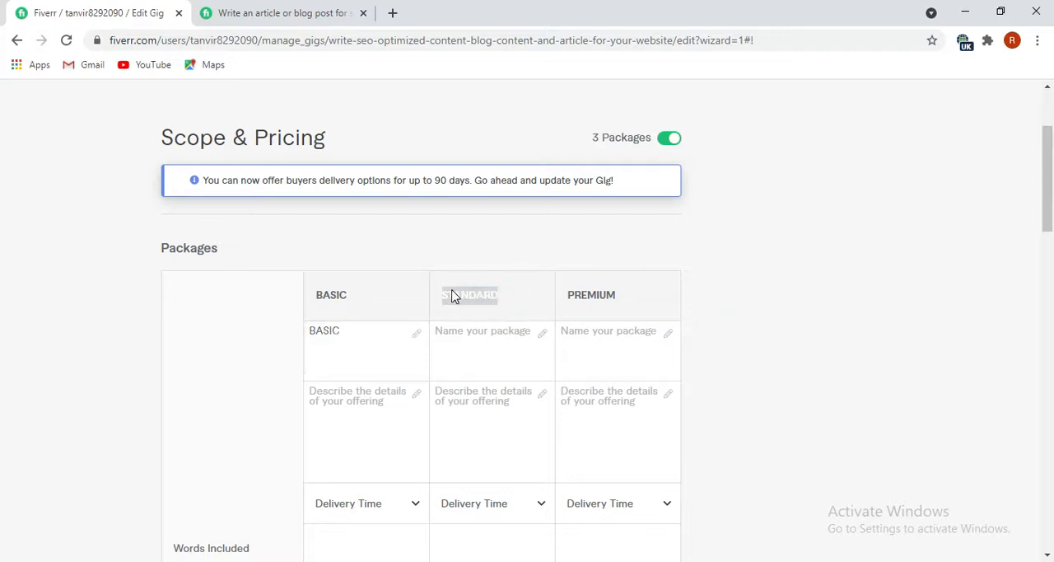
pyautogui.rightClick(453, 295)
pyautogui.click(461, 303)
pyautogui.click(447, 337)
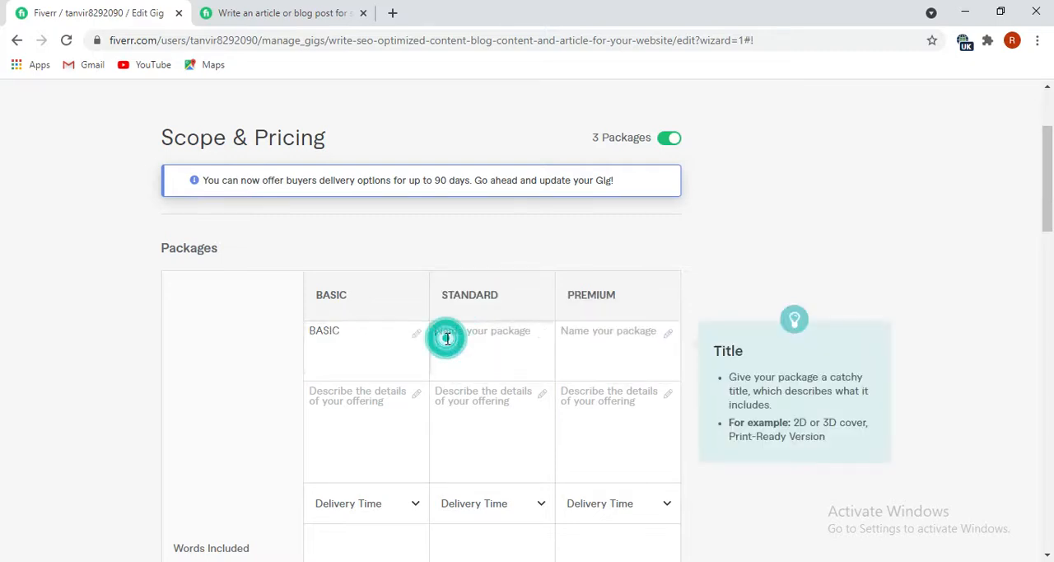
pyautogui.hotkey('ctrl', 'v')
pyautogui.moveTo(623, 296); pyautogui.dragTo(568, 297)
pyautogui.rightClick(586, 297)
pyautogui.click(602, 306)
pyautogui.click(587, 333)
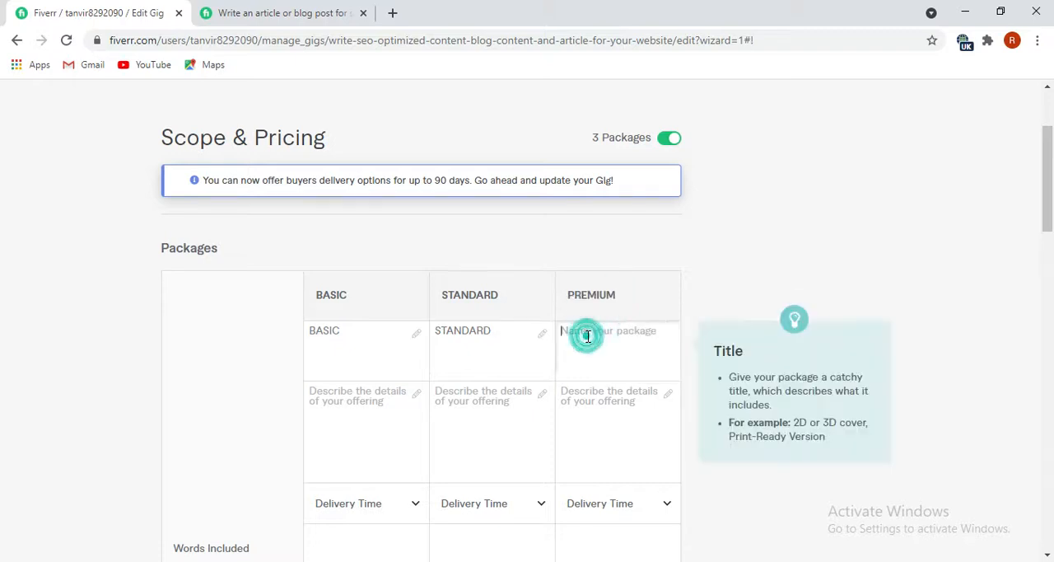
pyautogui.hotkey('ctrl', 'v')
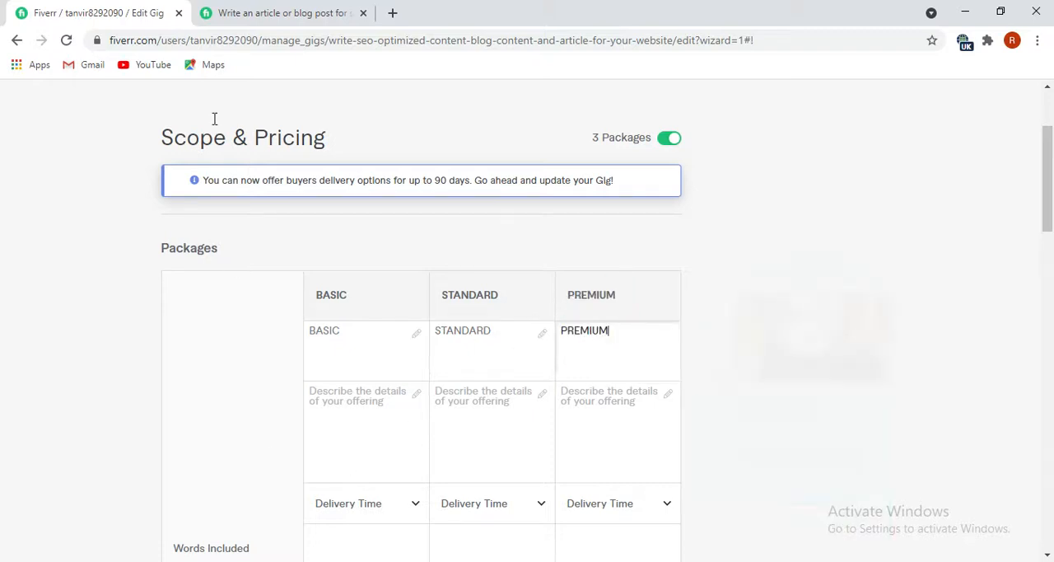
# Check how the competing SEO article gig describes its Basic package, then return to the gig being edited.
pyautogui.click(280, 12)
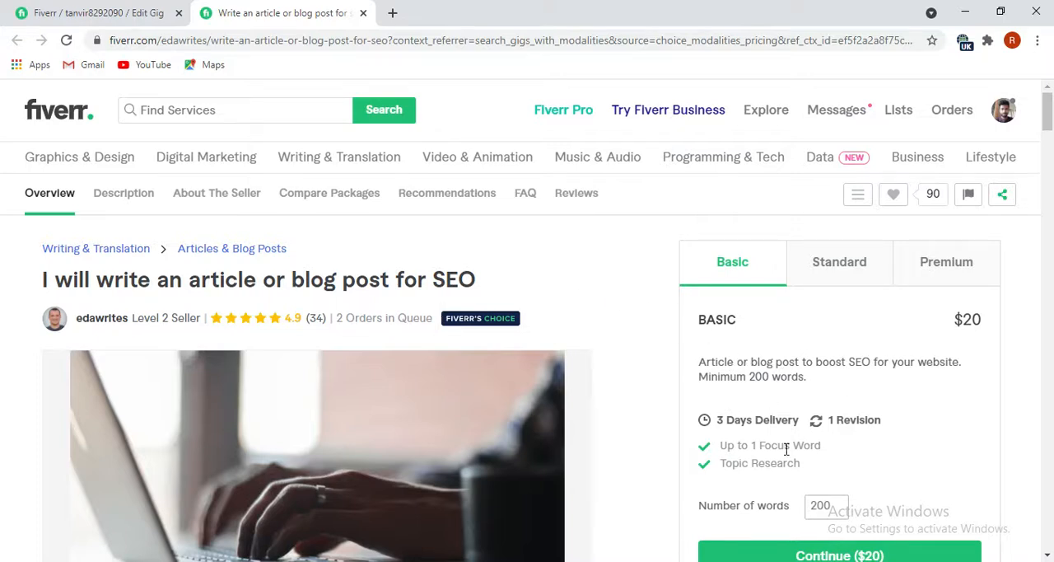
pyautogui.scroll(-1, 787, 449)
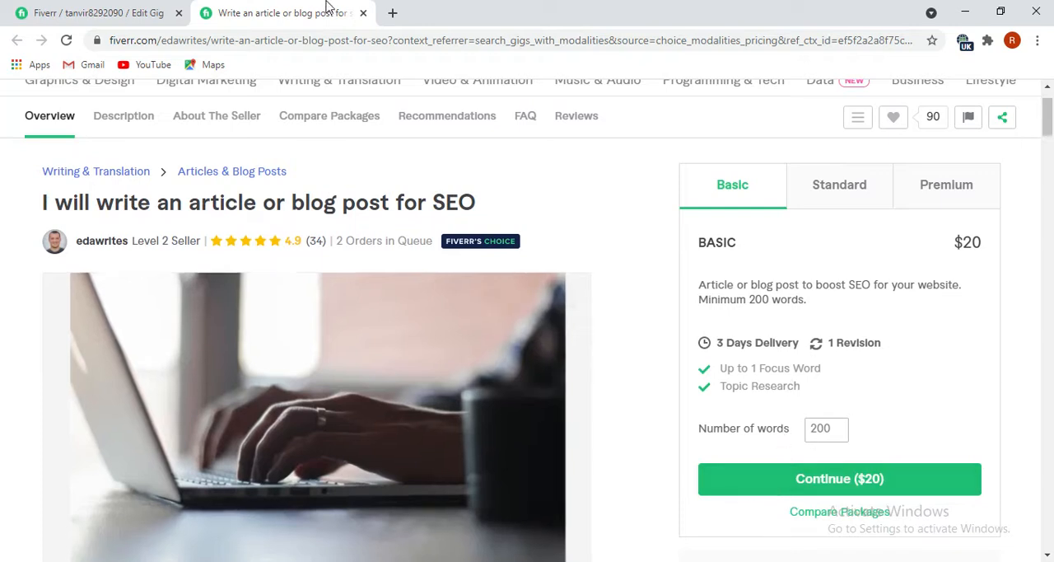
pyautogui.click(82, 13)
# Switch to the Final file in Notepad and copy the two Basic description lines, from "300 Words Content Writing" to "NO PLAGIARISM".
pyautogui.click(334, 406)
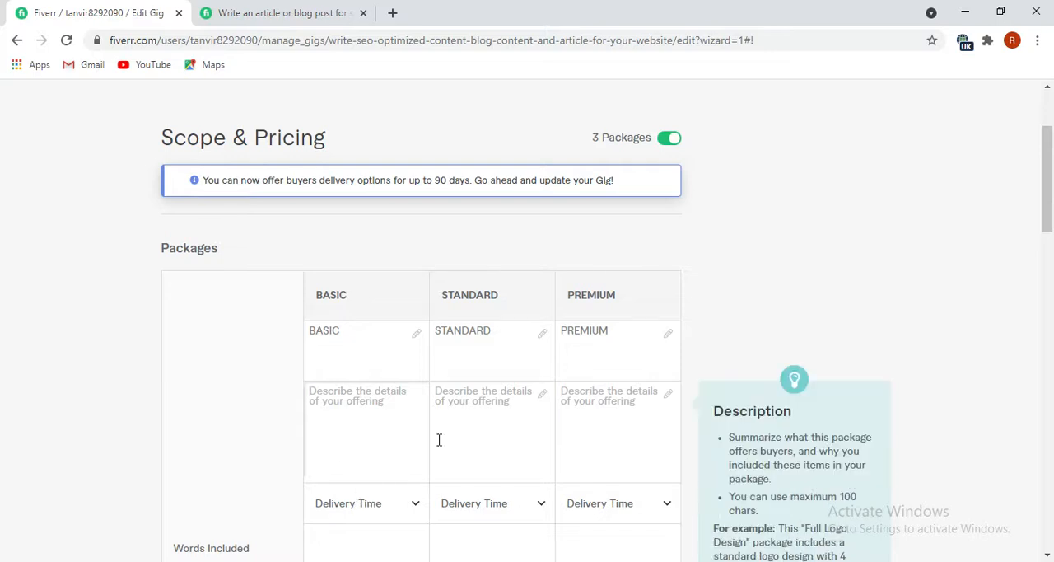
pyautogui.moveTo(283, 561)
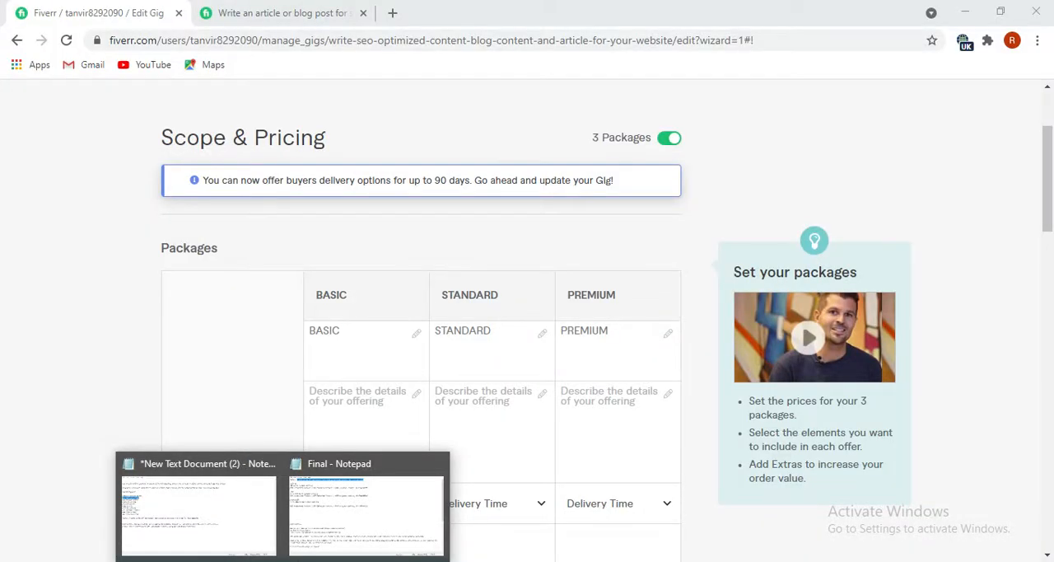
pyautogui.click(364, 472)
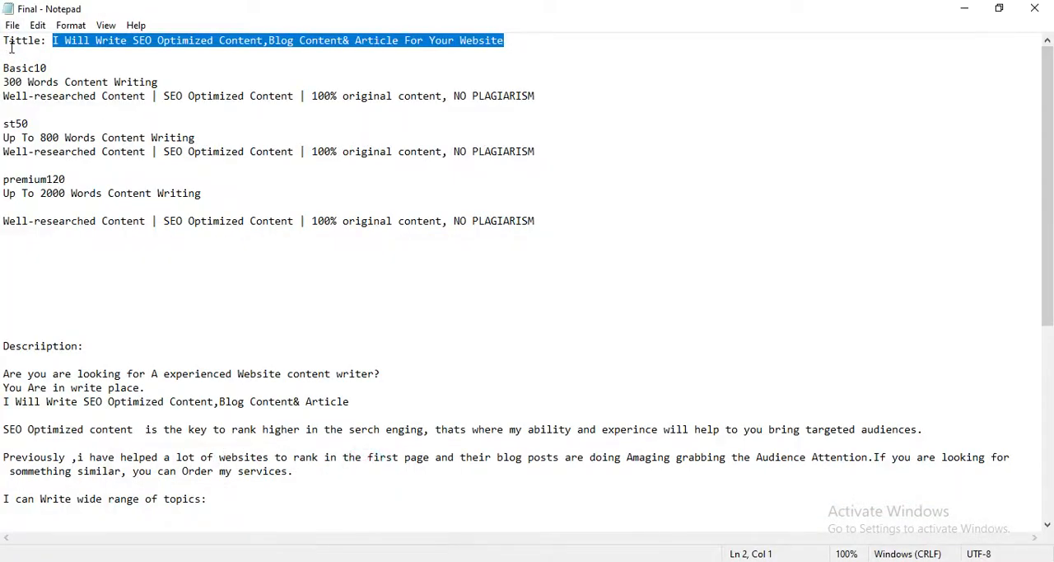
pyautogui.moveTo(6, 84); pyautogui.dragTo(104, 117)
pyautogui.click(104, 118)
pyautogui.moveTo(539, 96); pyautogui.dragTo(5, 83)
pyautogui.rightClick(13, 82)
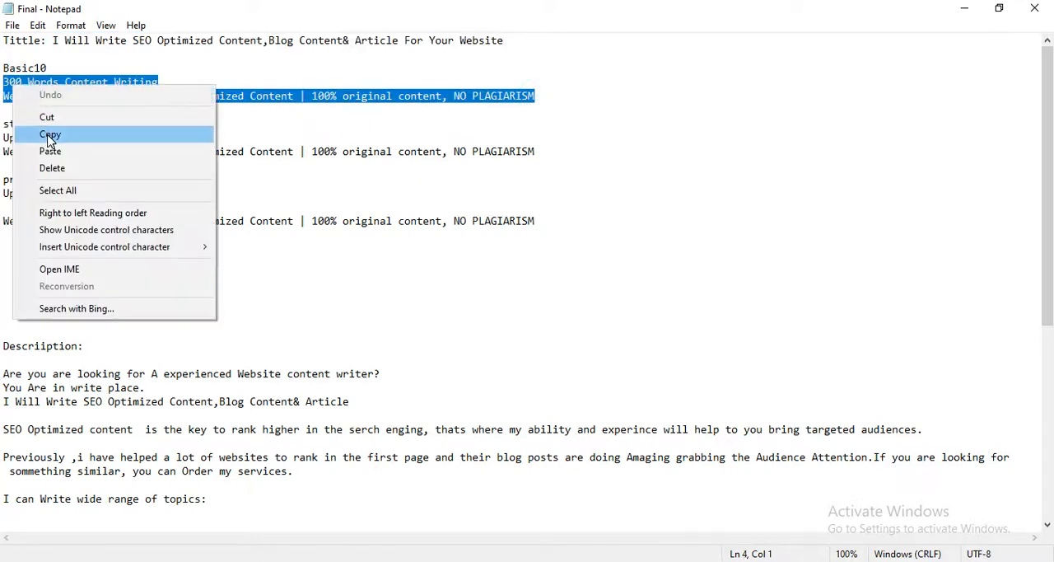
pyautogui.click(107, 135)
# Return to the Fiverr gig and paste the copied text as the description of the Basic and Standard packages.
pyautogui.hotkey('alt', 'Tab')
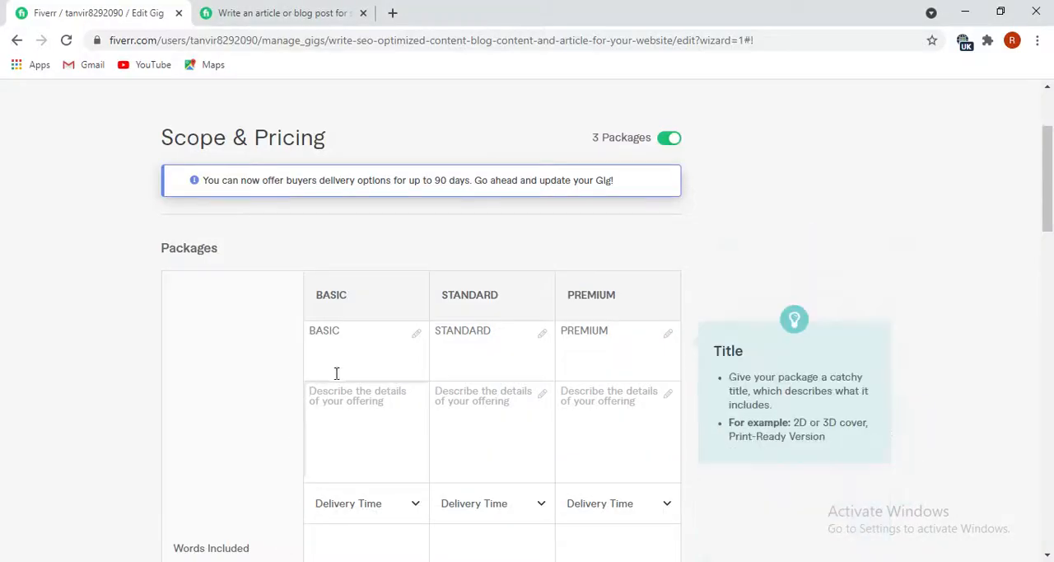
pyautogui.click(333, 415)
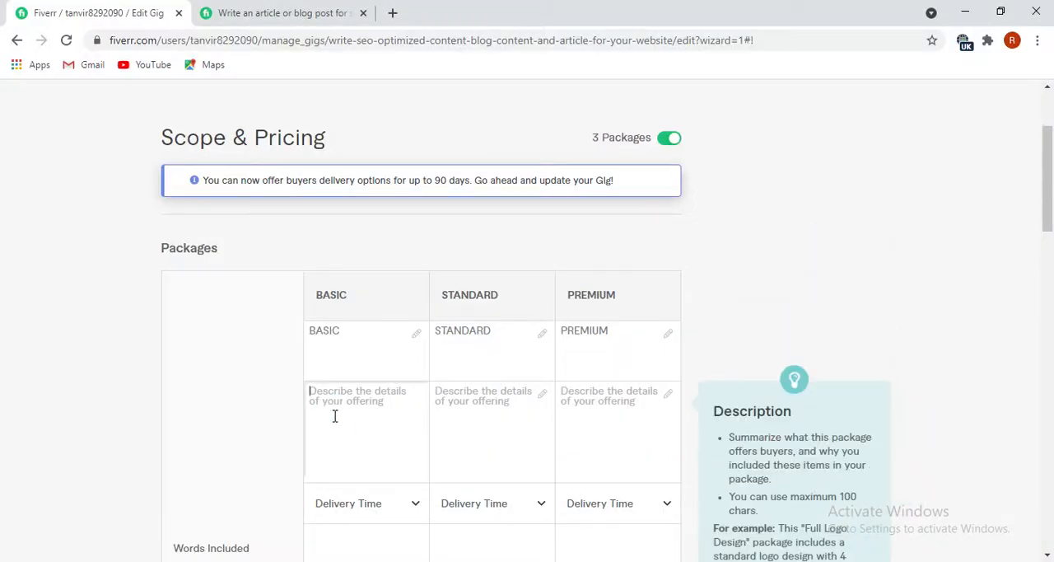
pyautogui.hotkey('ctrl', 'v')
pyautogui.click(487, 398)
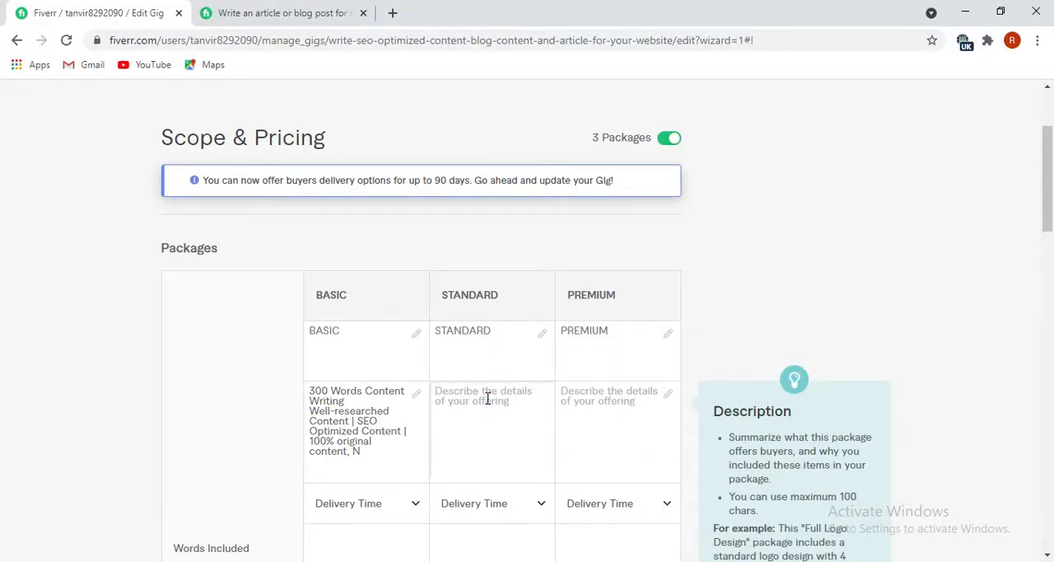
pyautogui.hotkey('ctrl', 'v')
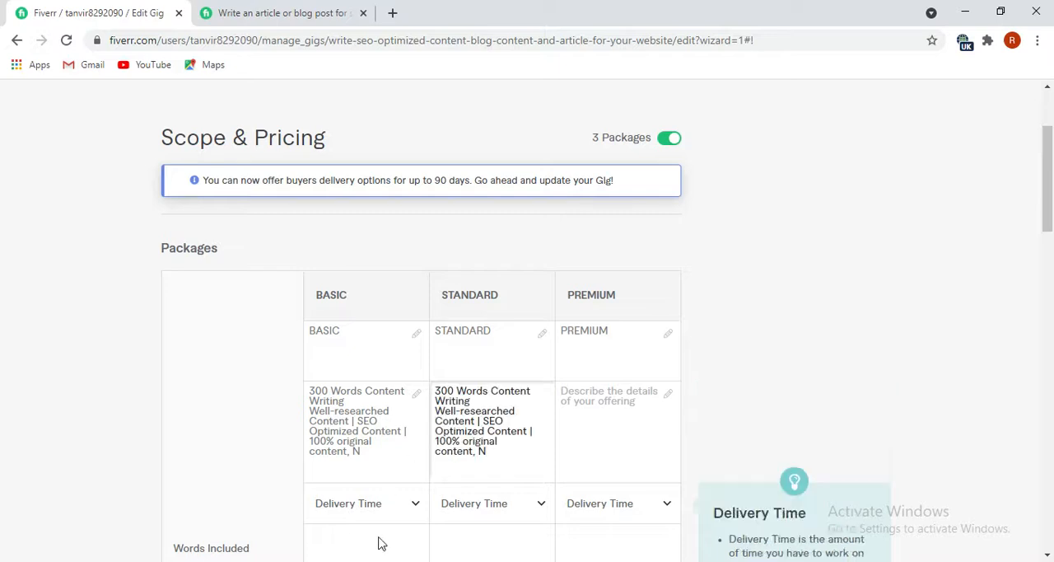
# Paste the same "300 Words Content Writing" text as the description of the Premium package.
pyautogui.moveTo(282, 561)
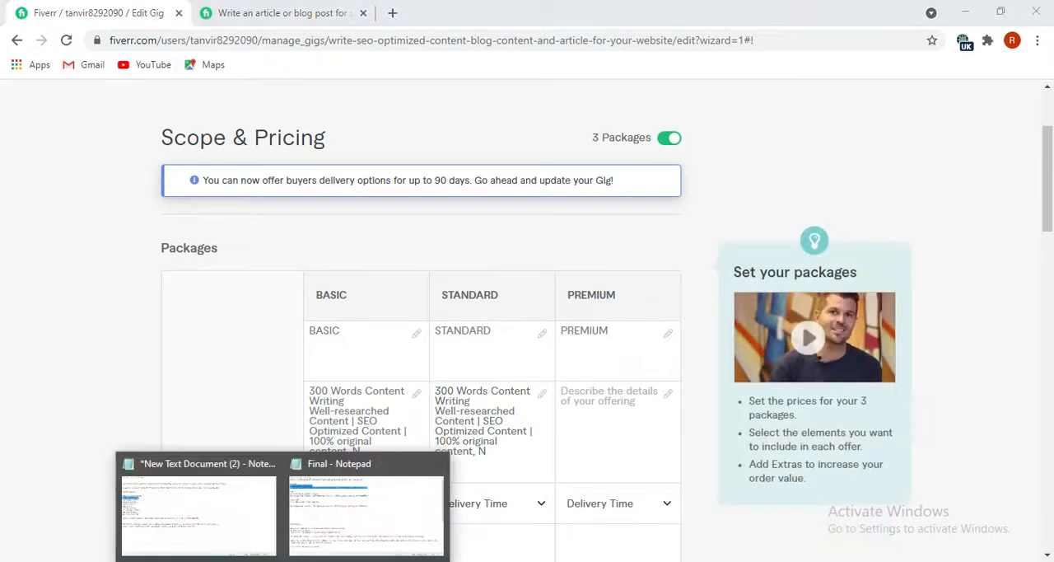
pyautogui.click(363, 471)
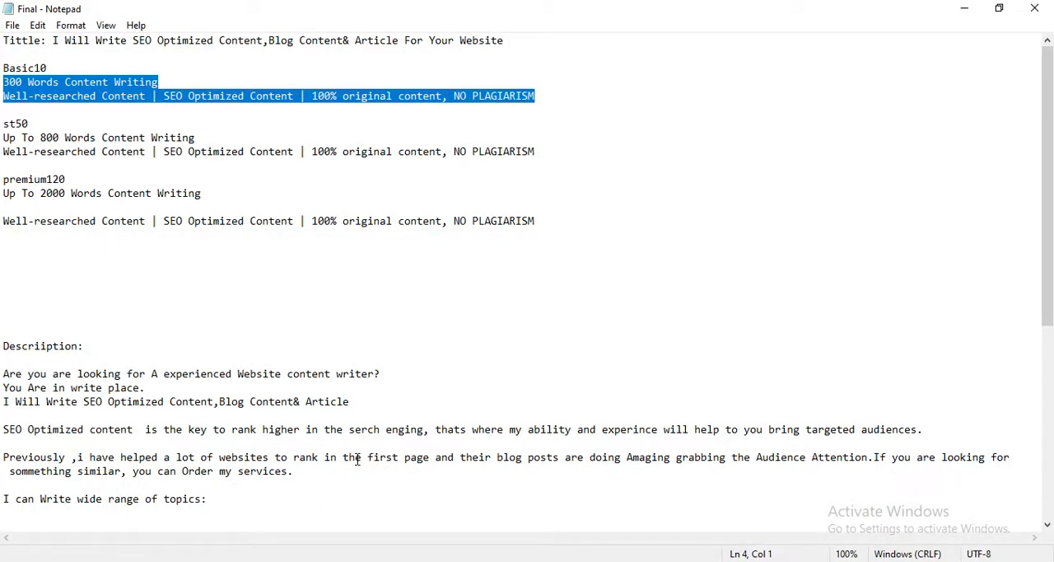
pyautogui.hotkey('alt', 'Tab')
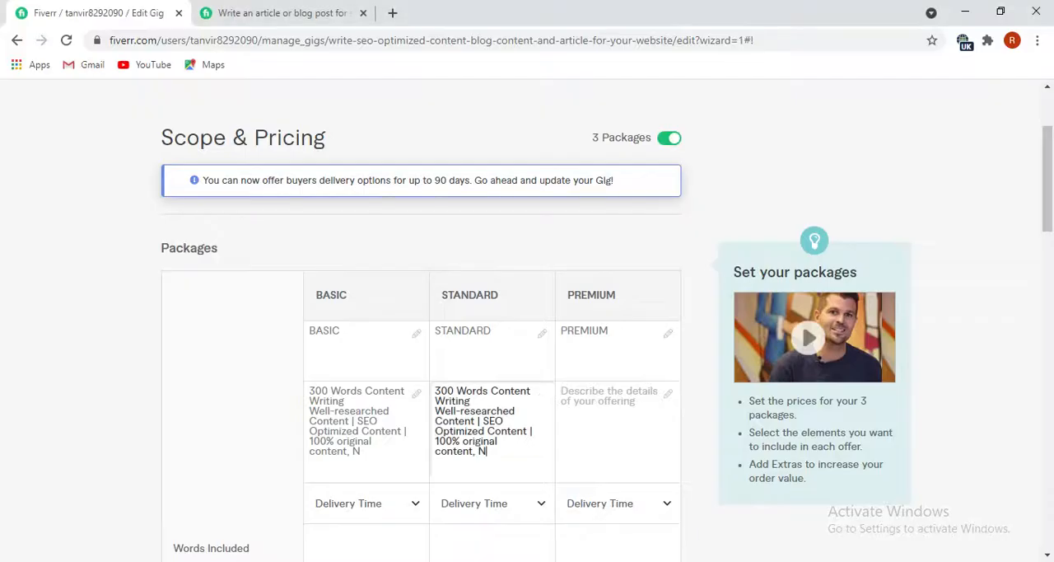
pyautogui.scroll(-1, 379, 440)
pyautogui.click(568, 337)
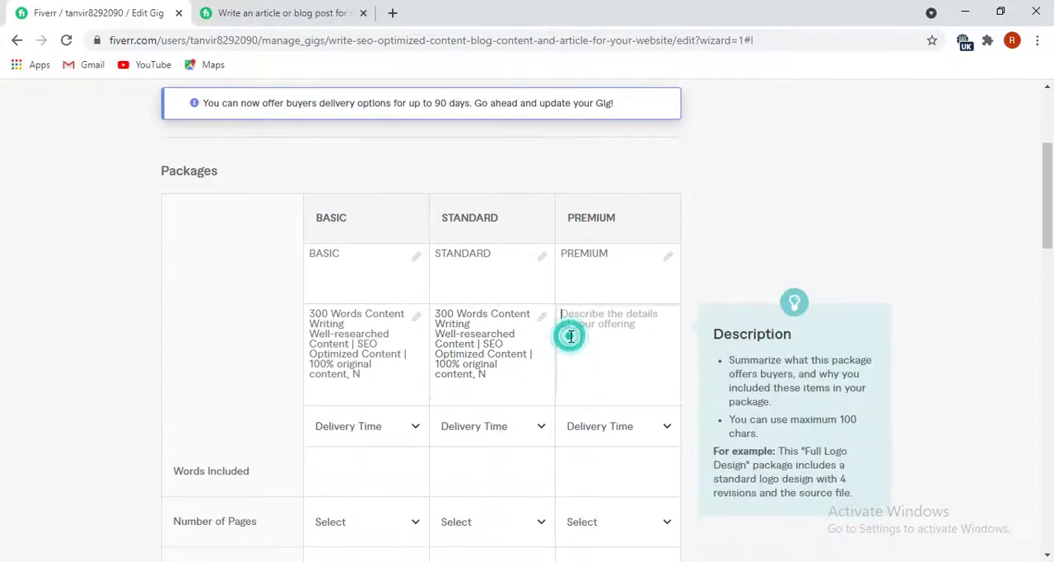
pyautogui.hotkey('ctrl', 'v')
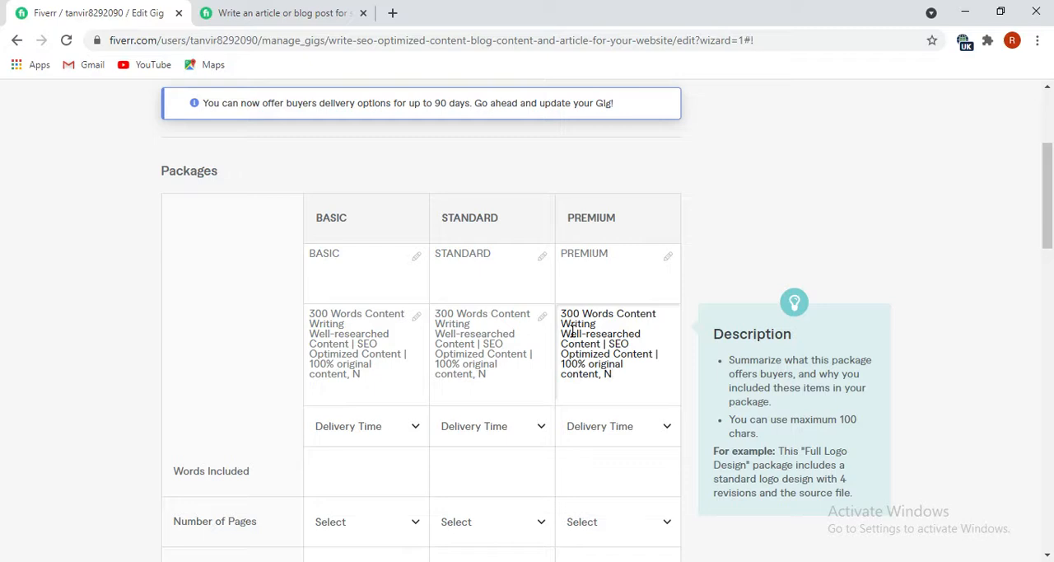
# Delete the cut-off "N" at the end of the package descriptions so they end with "100% original content,".
pyautogui.click(494, 369)
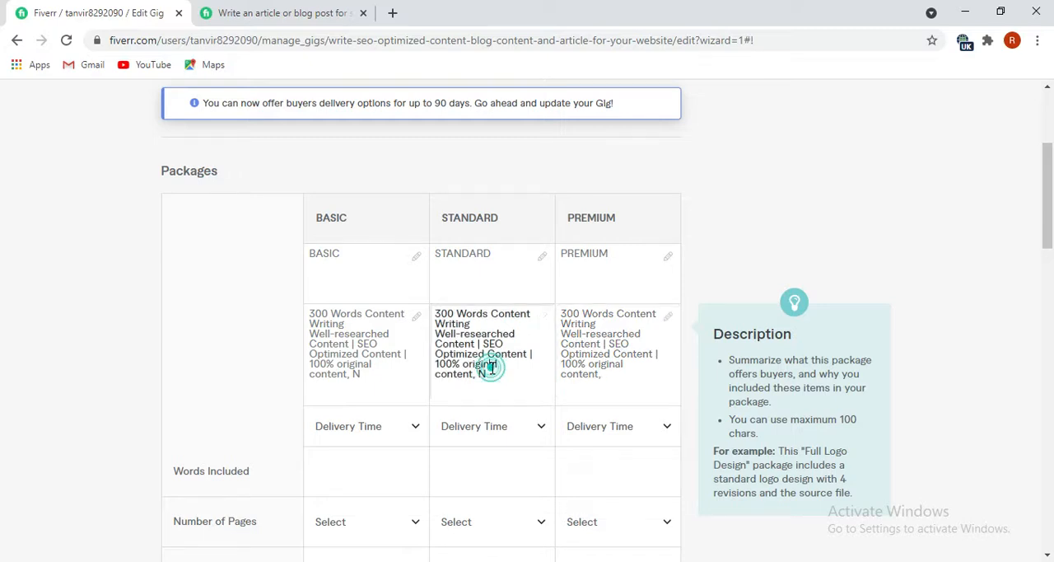
pyautogui.click(491, 372)
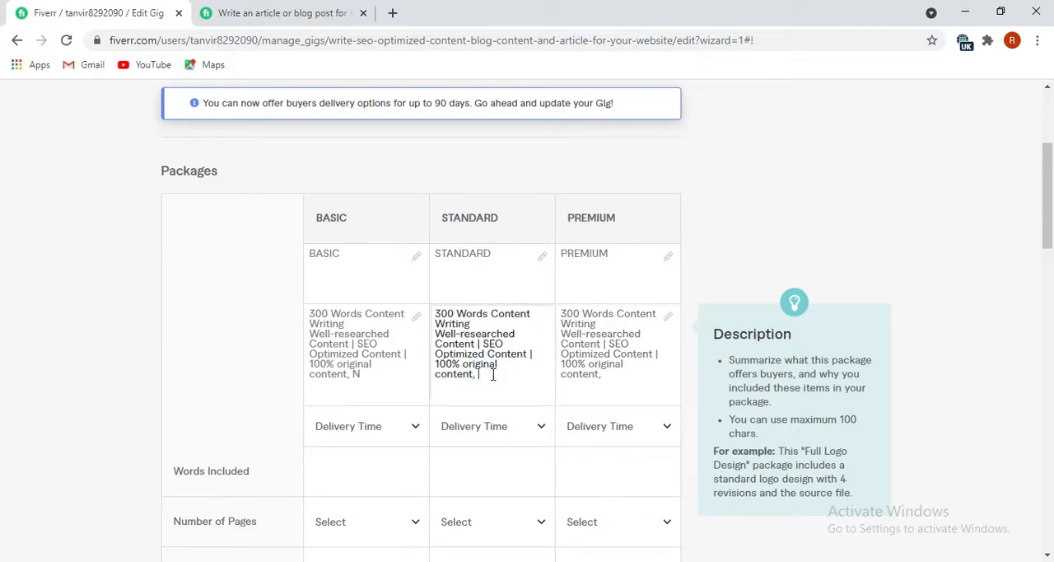
pyautogui.click(367, 372)
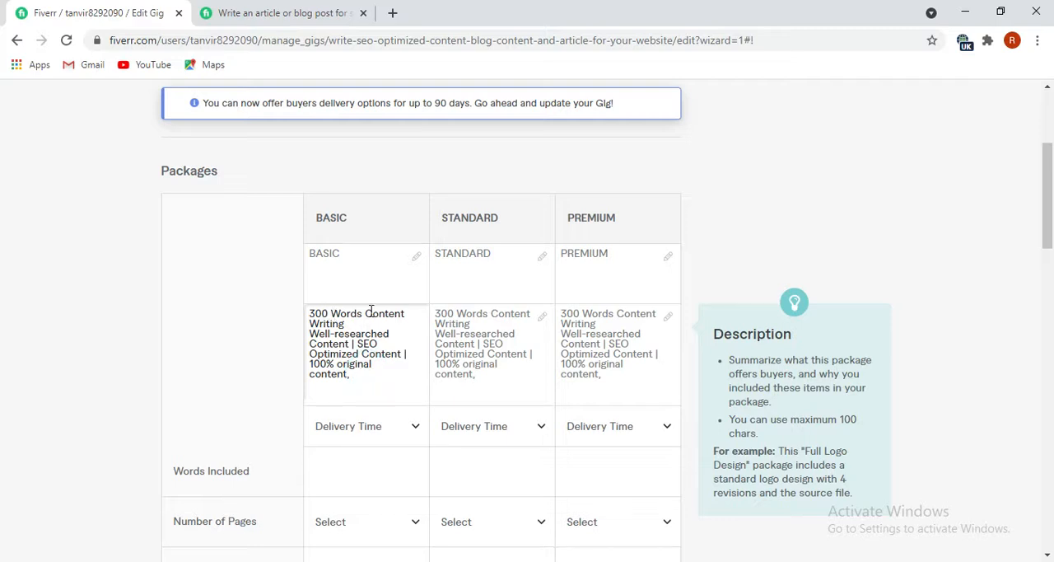
# Insert a blank line below "300 Words Content Writing" in each of the three package descriptions.
pyautogui.click(350, 328)
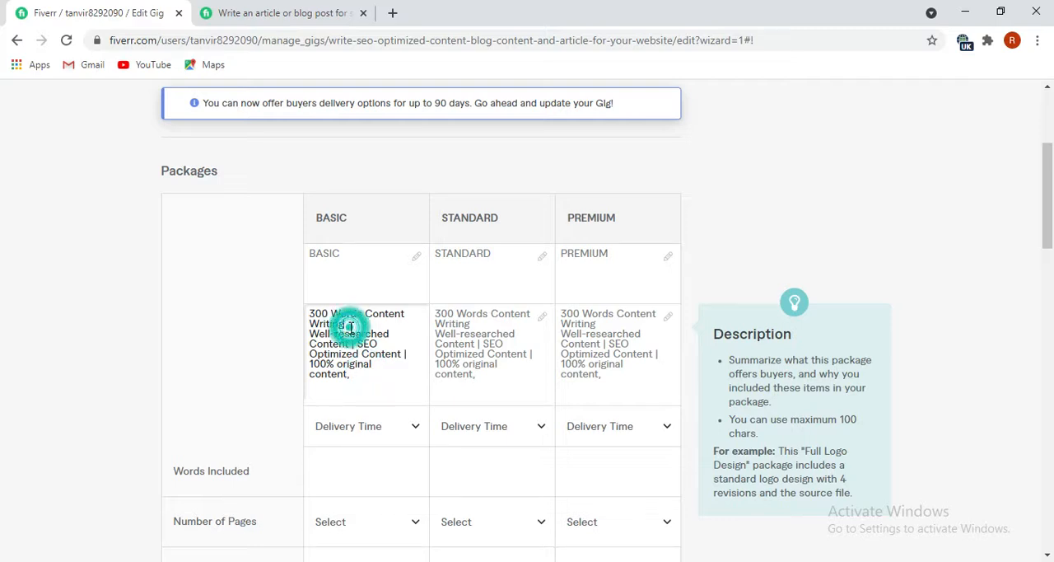
pyautogui.press('Return')
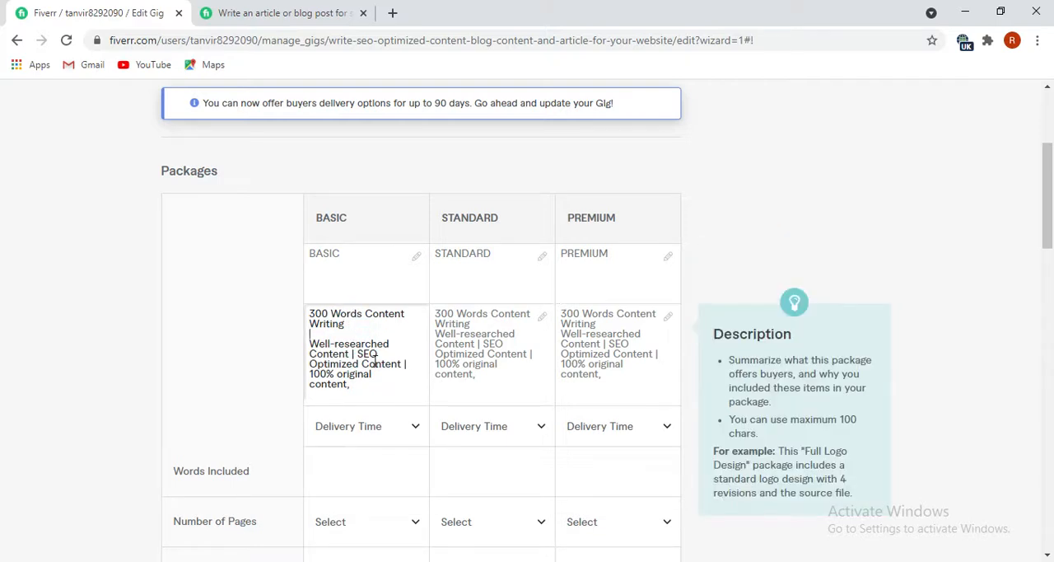
pyautogui.click(475, 325)
pyautogui.click(476, 323)
pyautogui.press('Return')
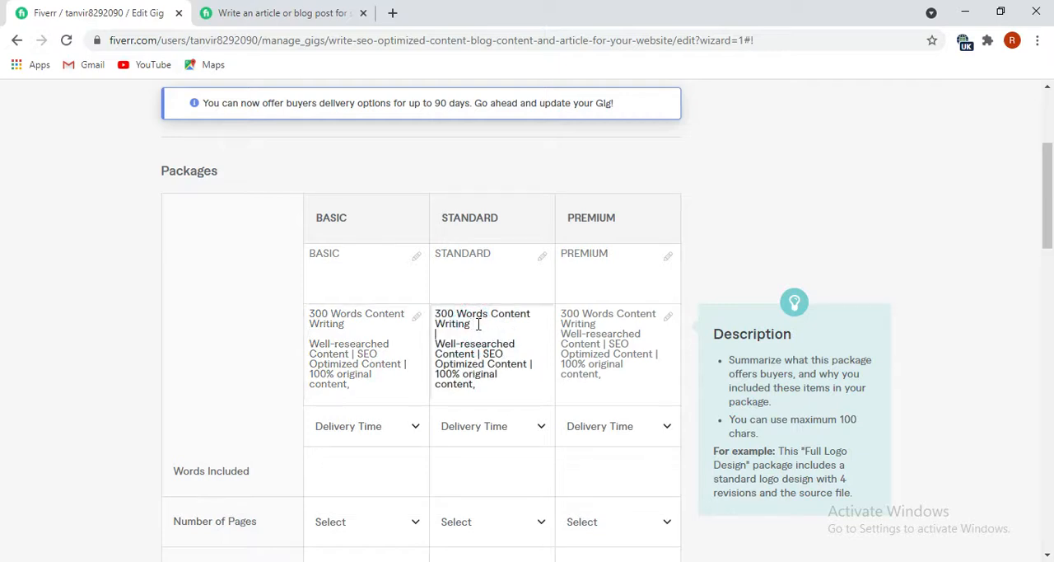
pyautogui.click(597, 323)
pyautogui.press('Return')
# Change the word count in the Premium description to 2000 and remove the blank line from that description.
pyautogui.click(578, 314)
pyautogui.press('BackSpace')
pyautogui.press('BackSpace')
pyautogui.press('BackSpace')
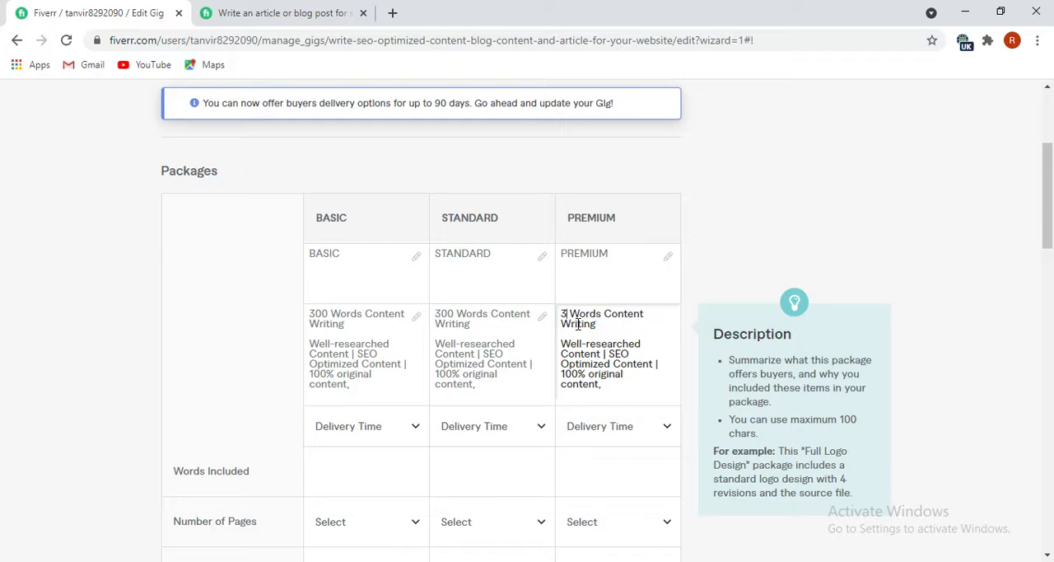
pyautogui.write('00')
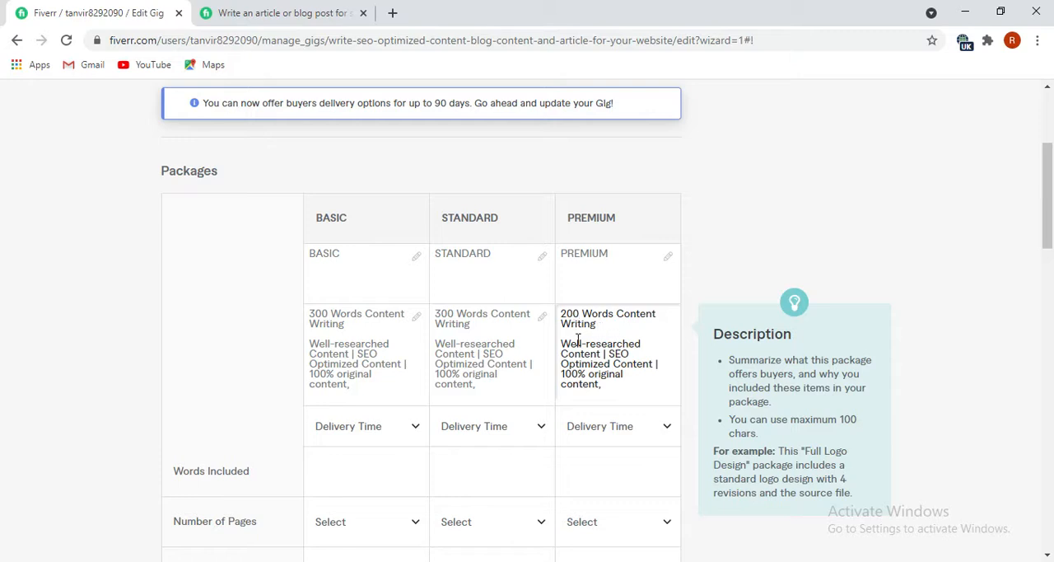
pyautogui.click(560, 343)
pyautogui.press('BackSpace')
pyautogui.click(578, 316)
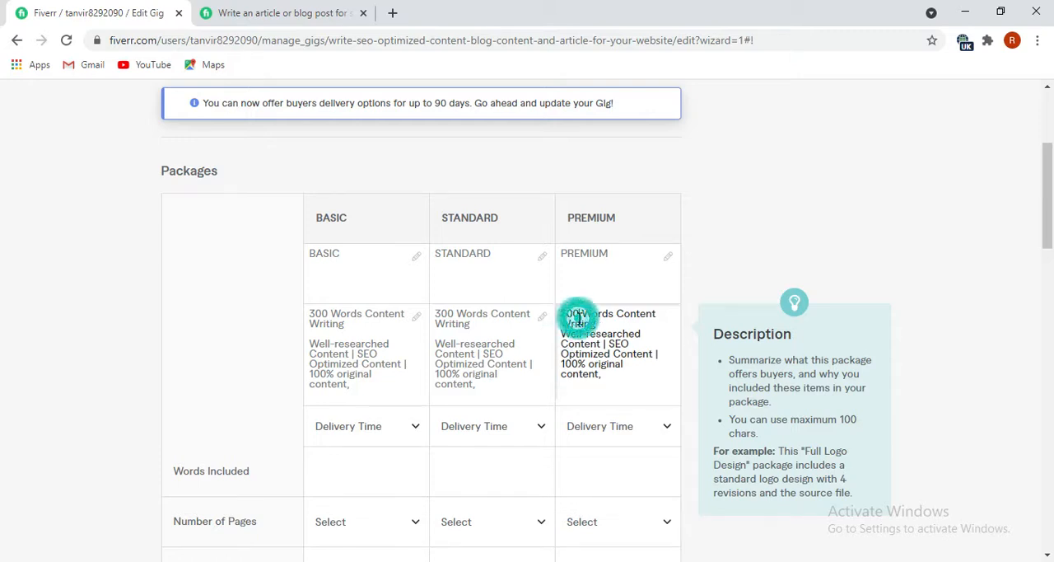
pyautogui.write('0')
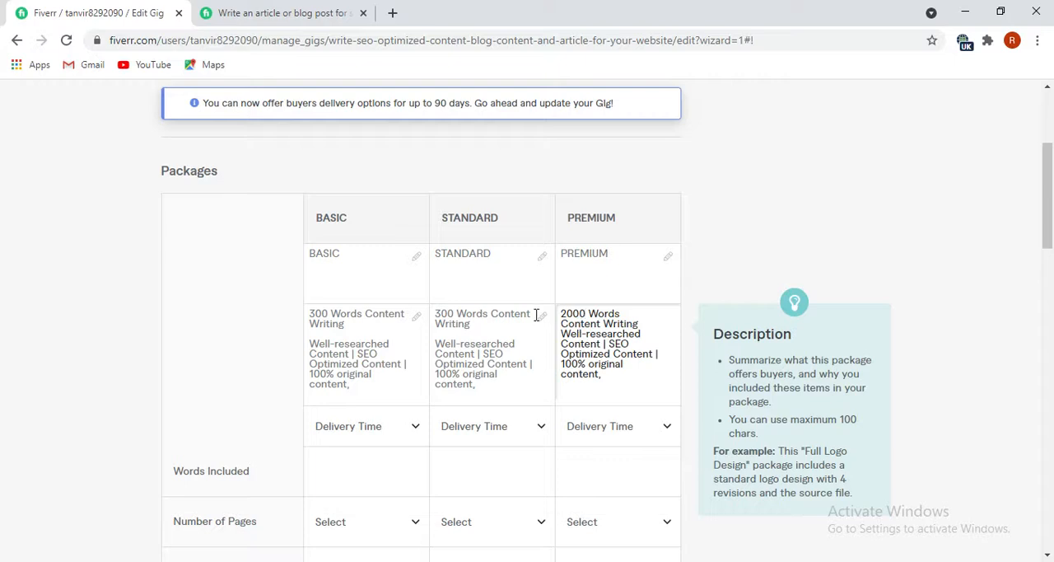
# Change the word count in the Standard package description to 1500.
pyautogui.click(442, 320)
pyautogui.click(455, 314)
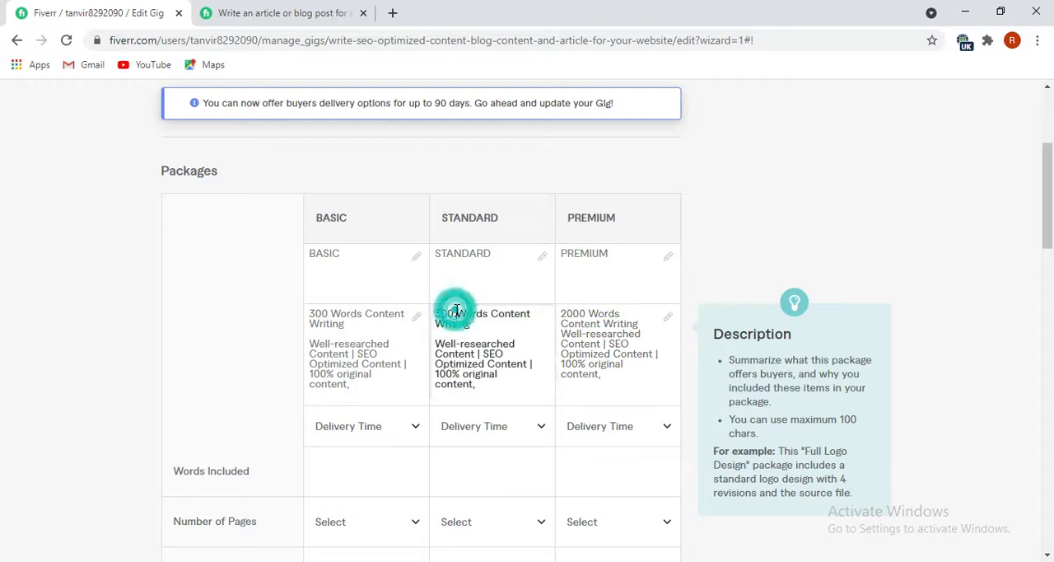
pyautogui.press('BackSpace')
pyautogui.press('BackSpace')
pyautogui.press('BackSpace')
pyautogui.press('BackSpace')
pyautogui.write('1500')
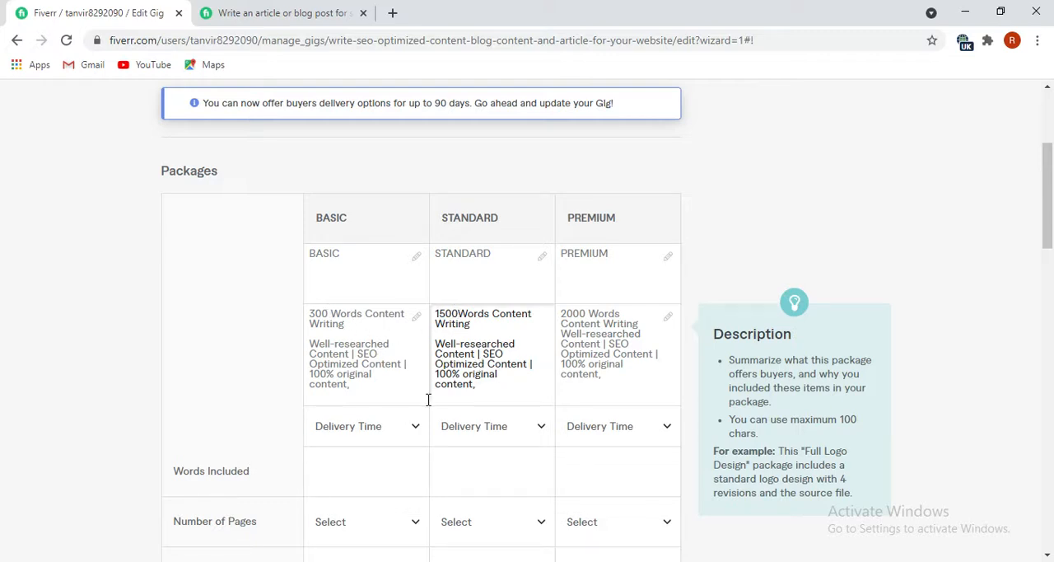
# Set the delivery time to 2 days for the Basic package, 5 days for Standard and 7 days for Premium.
pyautogui.scroll(-1, 432, 362)
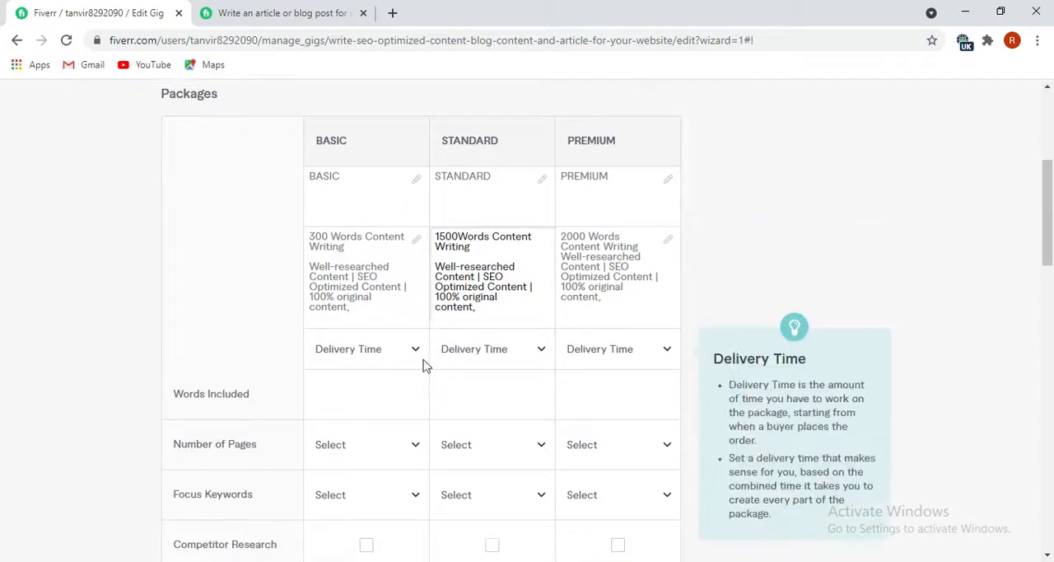
pyautogui.click(410, 349)
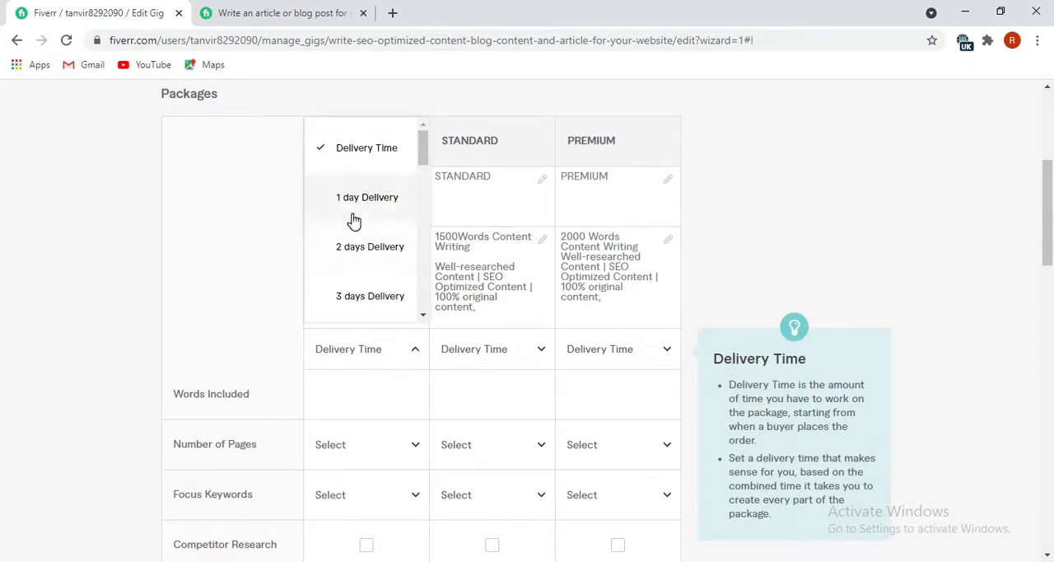
pyautogui.click(350, 253)
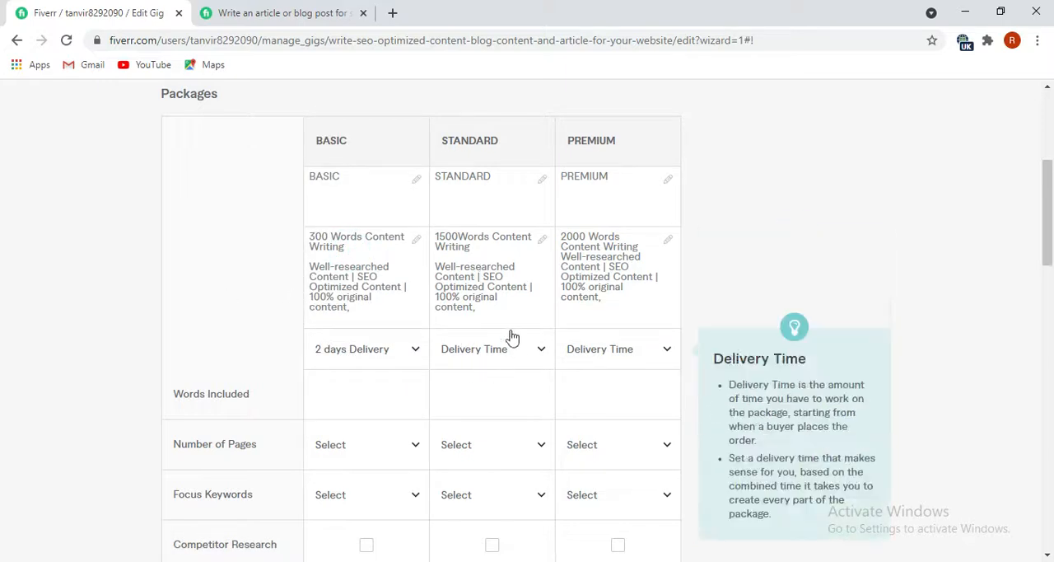
pyautogui.click(527, 350)
pyautogui.scroll(-1, 512, 305)
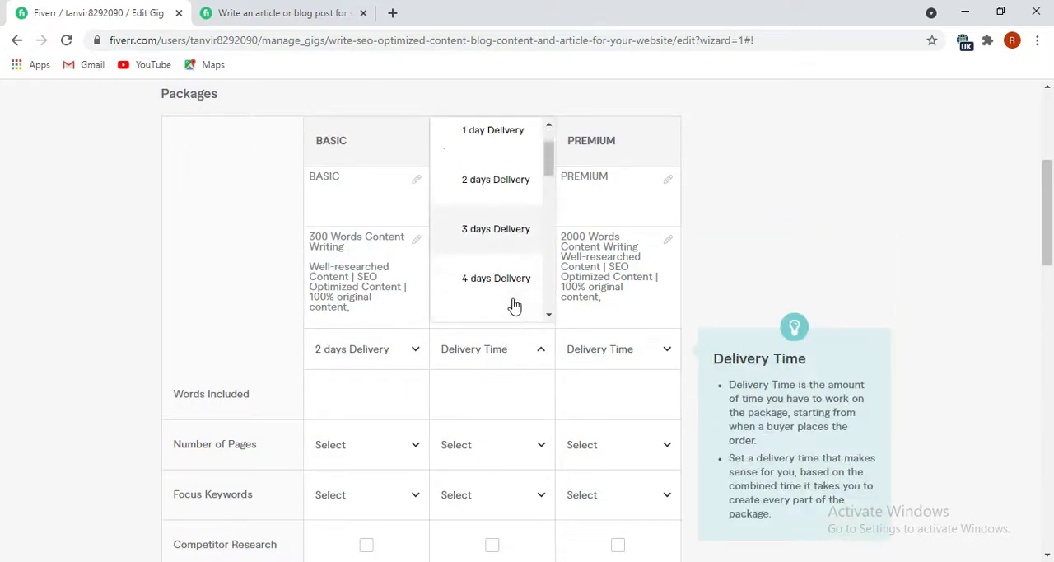
pyautogui.click(498, 318)
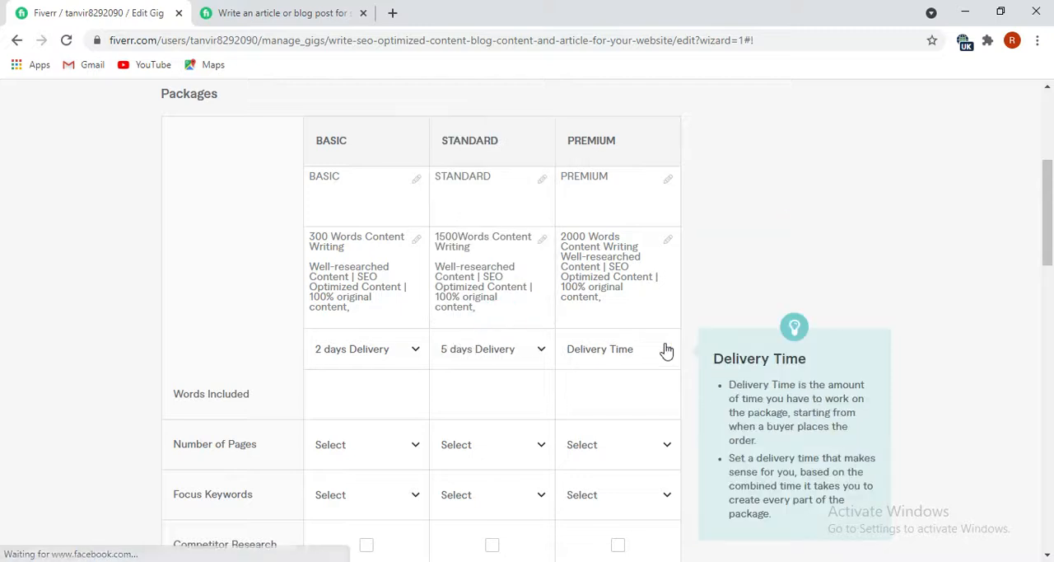
pyautogui.click(652, 348)
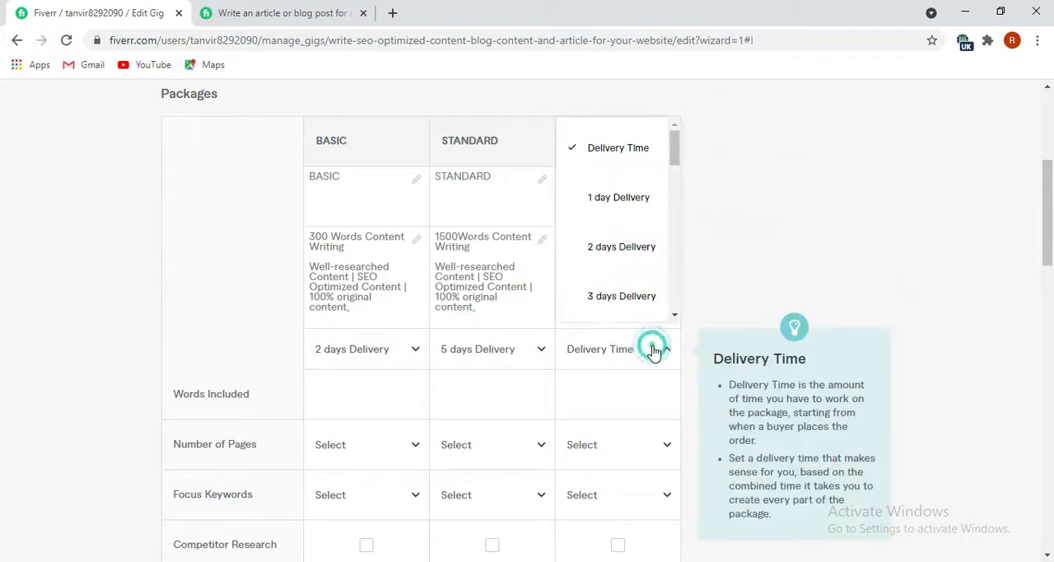
pyautogui.scroll(-1, 624, 301)
pyautogui.scroll(-2, 618, 300)
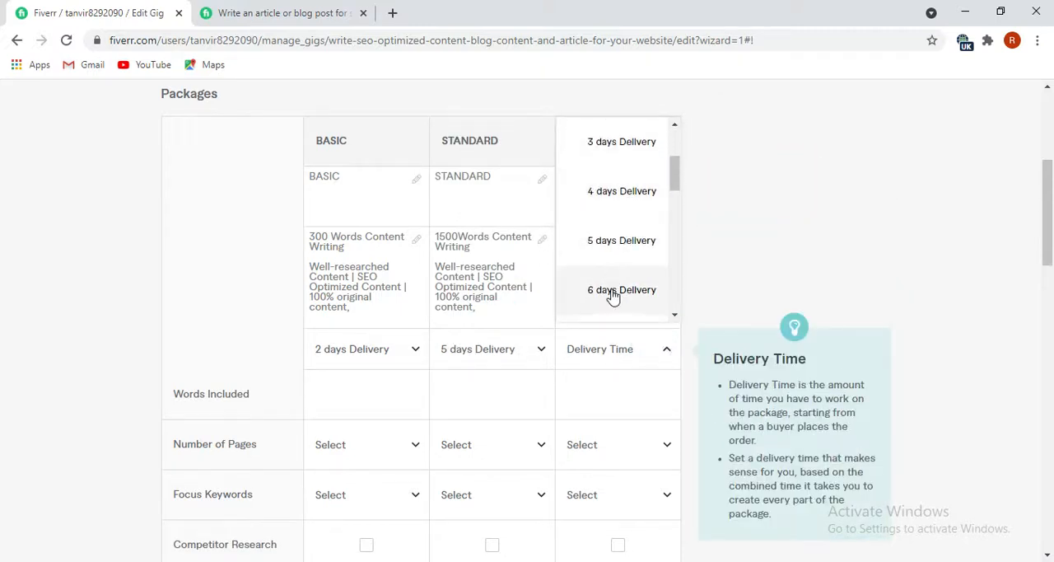
pyautogui.scroll(-2, 610, 280)
pyautogui.click(608, 264)
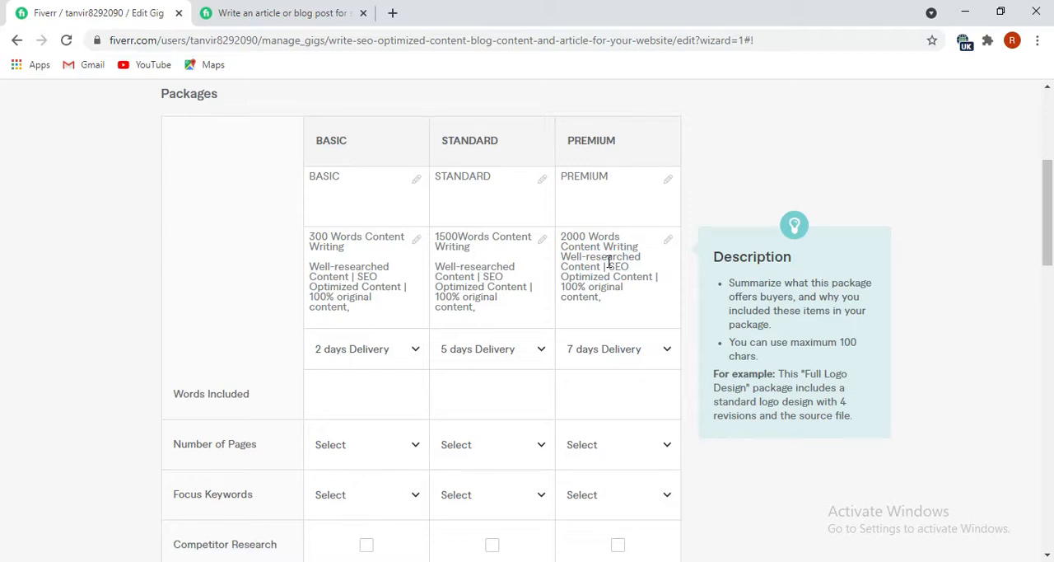
pyautogui.moveTo(595, 368)
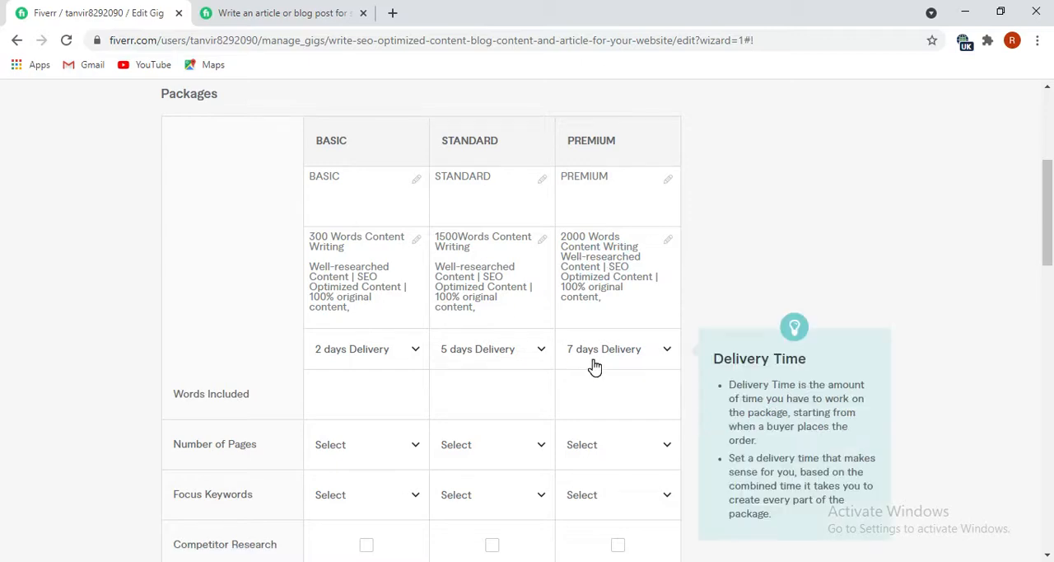
# Set the number of focus keywords to 1 for Basic, 3 for Standard and 5 for Premium.
pyautogui.moveTo(247, 409)
pyautogui.scroll(-1, 371, 420)
pyautogui.scroll(-1, 370, 420)
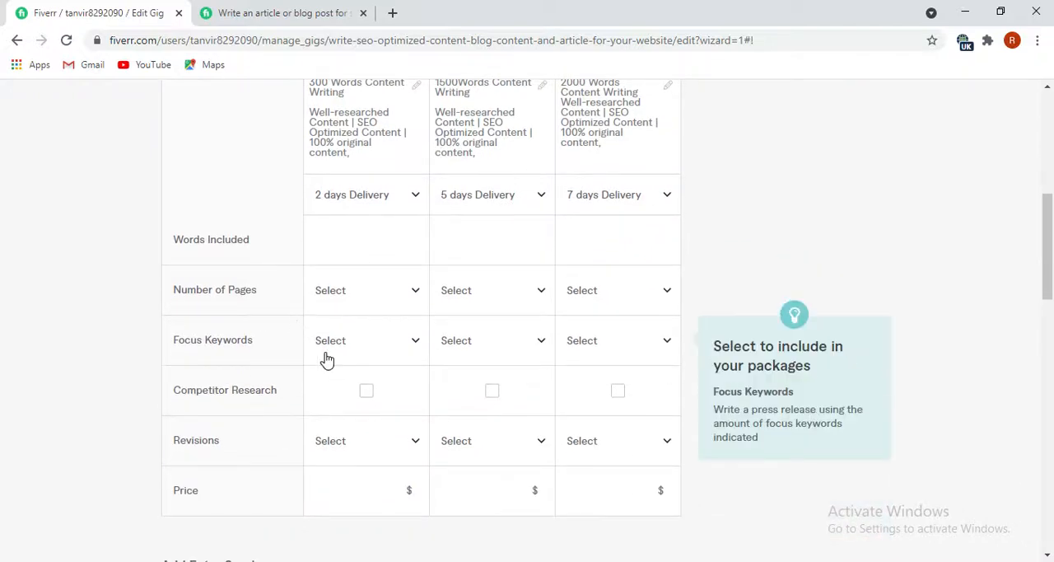
pyautogui.scroll(1, 379, 325)
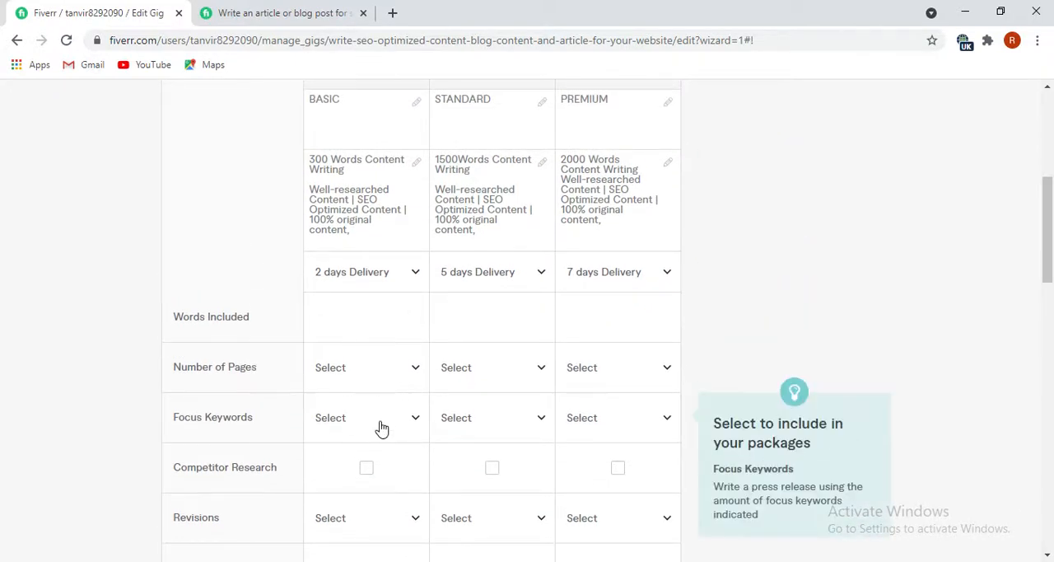
pyautogui.click(408, 424)
pyautogui.click(372, 266)
pyautogui.click(526, 434)
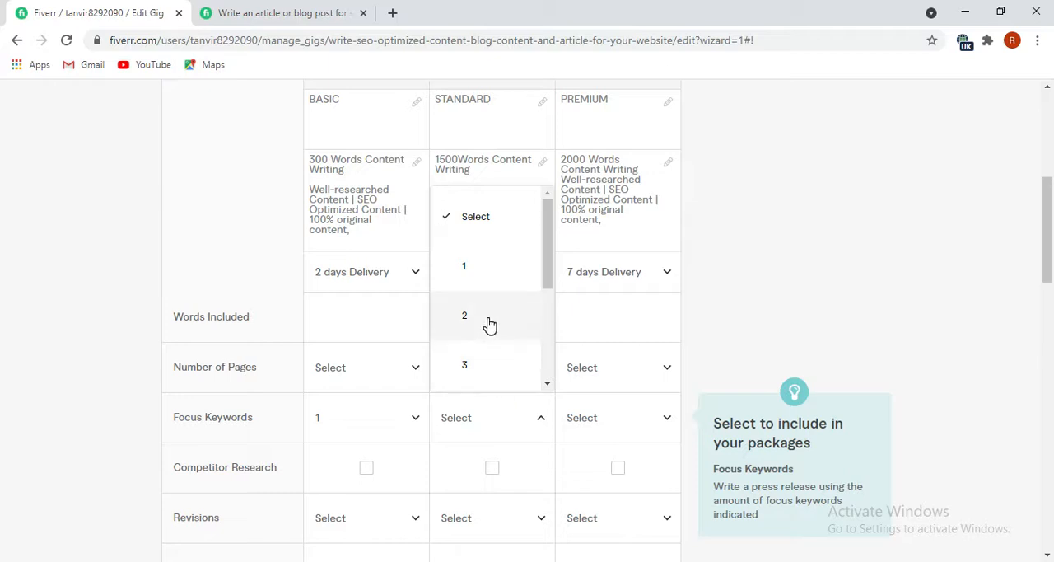
pyautogui.click(468, 372)
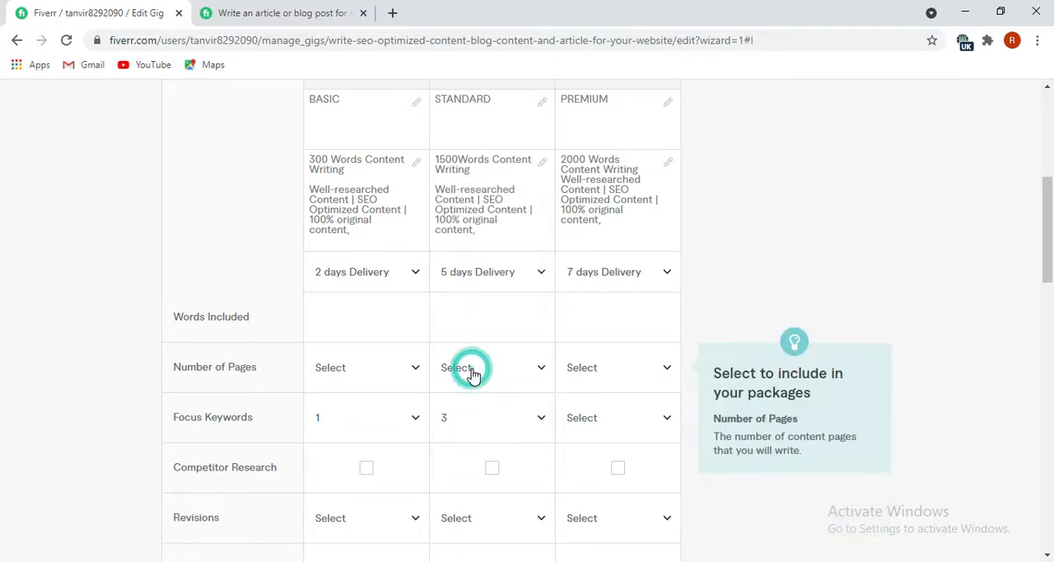
pyautogui.click(652, 420)
pyautogui.scroll(-2, 625, 365)
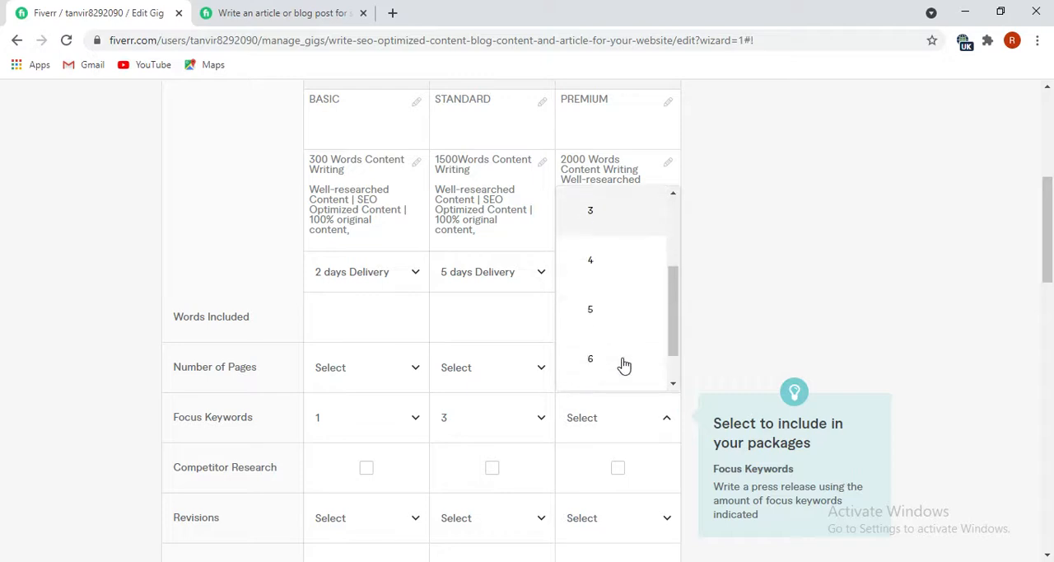
pyautogui.click(602, 310)
# Include competitor research in the Standard and Premium packages, leaving it out of Basic.
pyautogui.scroll(-1, 243, 410)
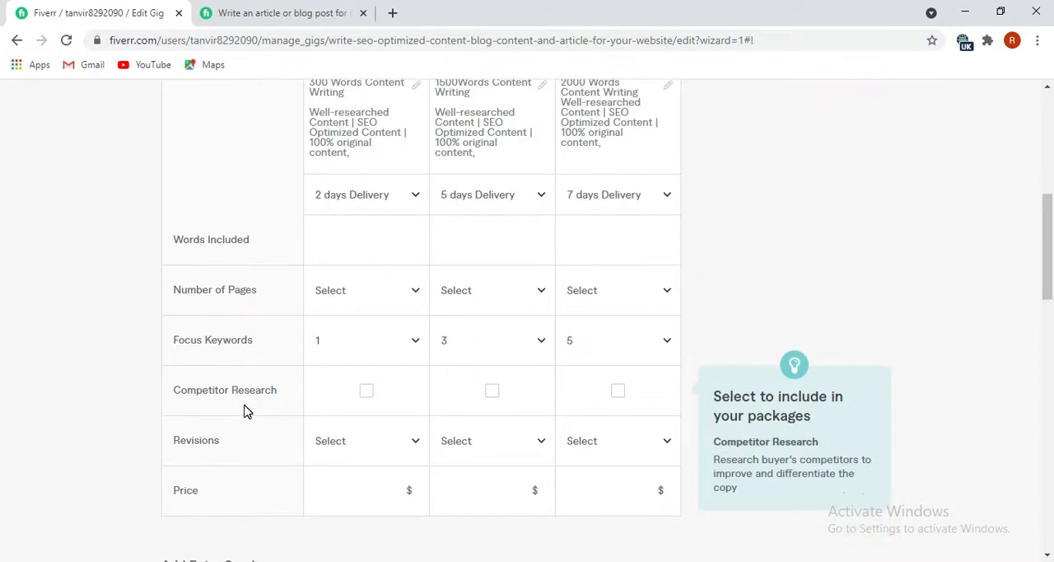
pyautogui.scroll(1, 365, 221)
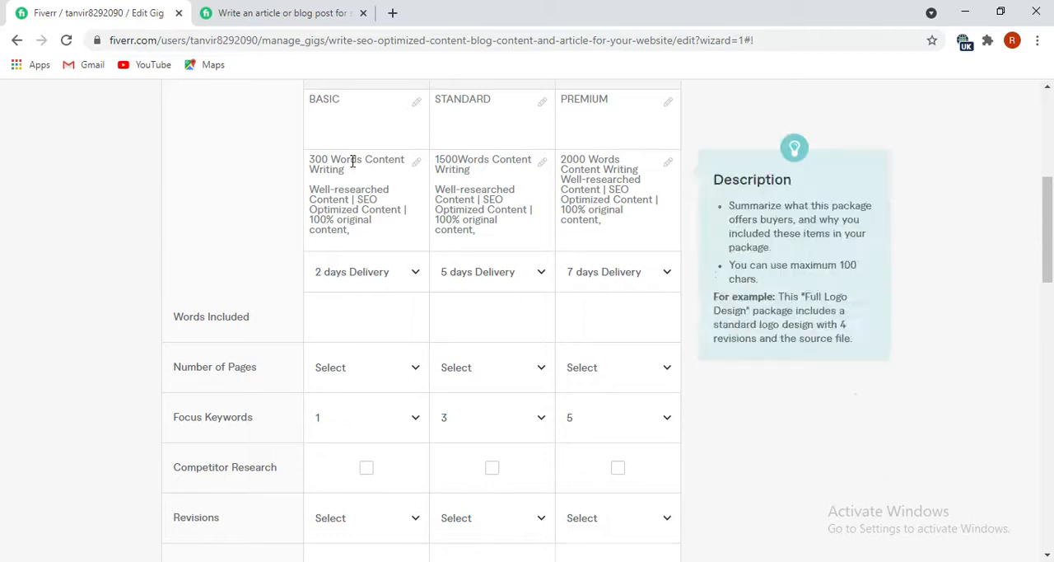
pyautogui.click(367, 469)
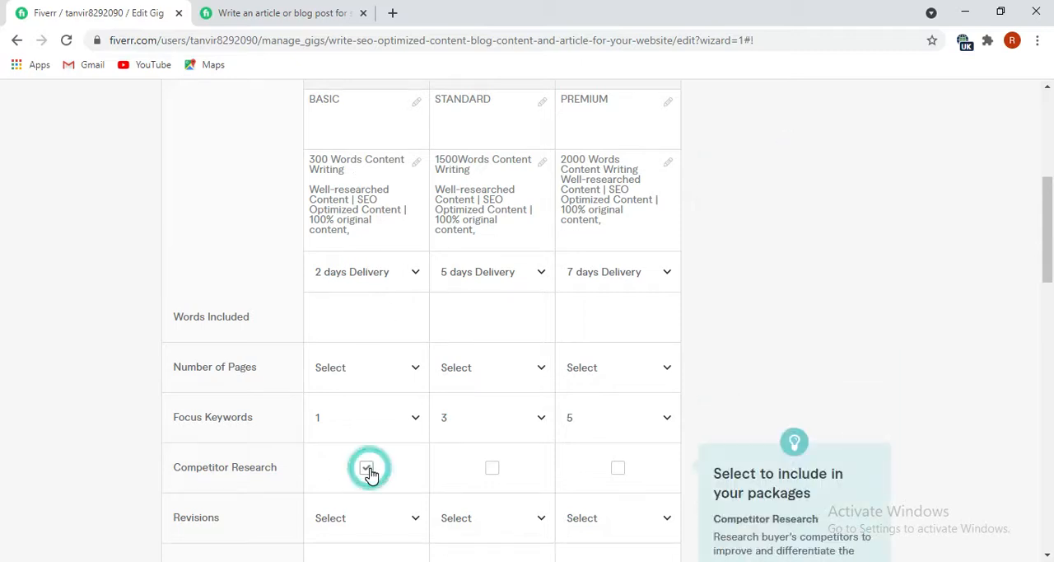
pyautogui.click(492, 471)
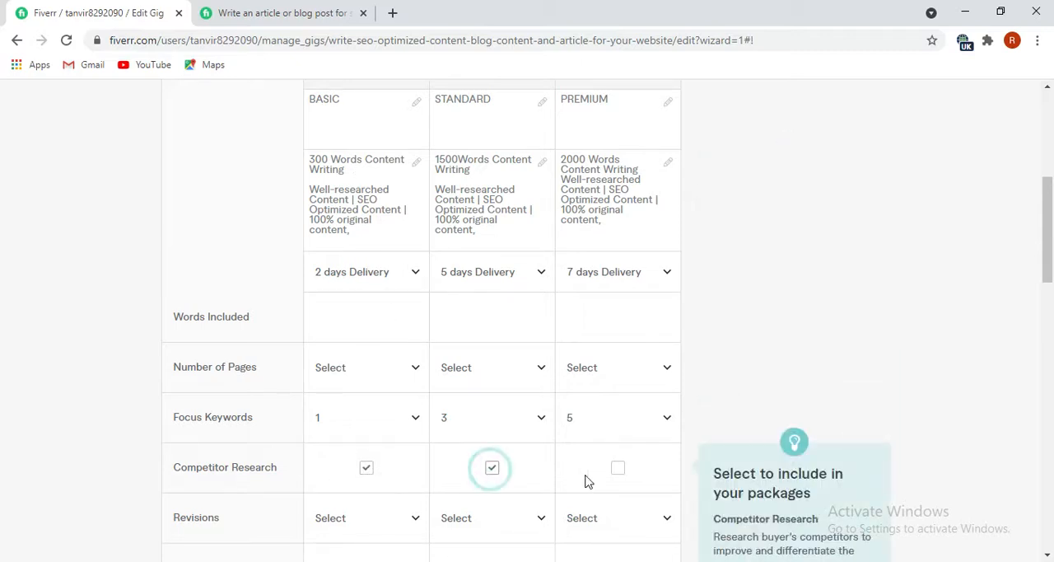
pyautogui.click(617, 469)
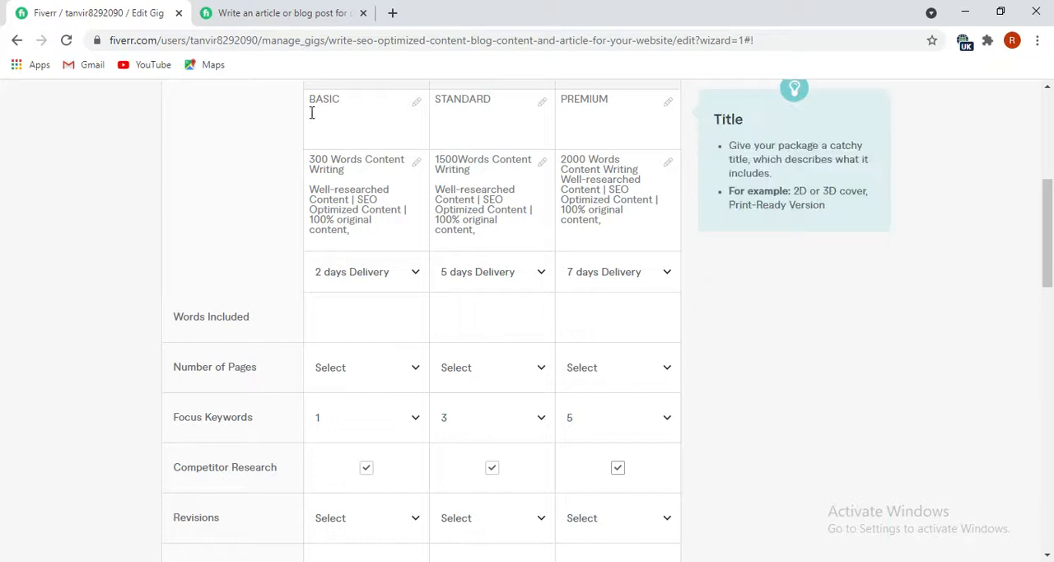
pyautogui.click(365, 469)
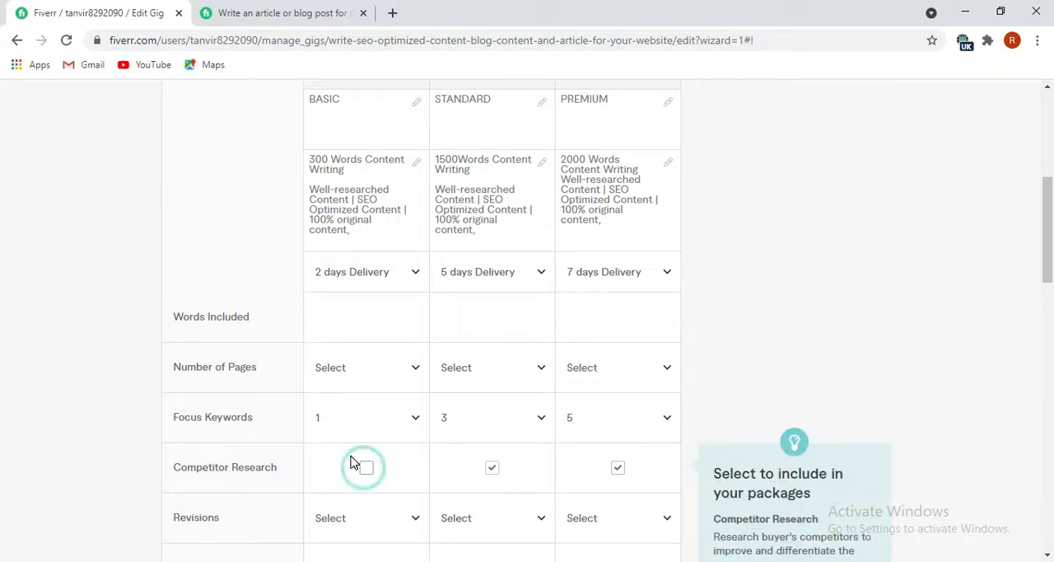
# Set the number of revisions to 1 for Basic, 3 for Standard and 5 for Premium.
pyautogui.scroll(-1, 354, 465)
pyautogui.click(405, 442)
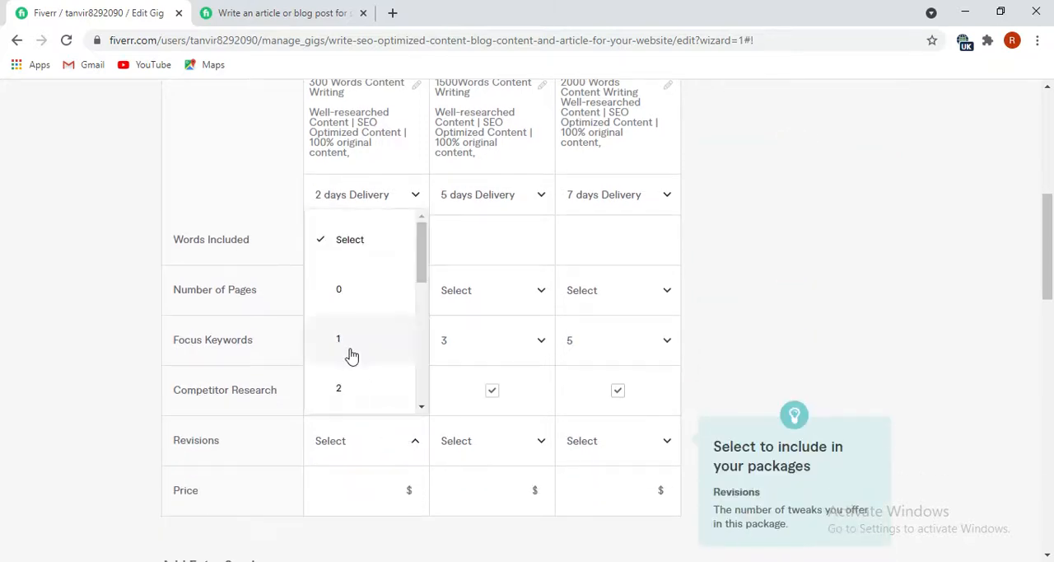
pyautogui.scroll(-1, 348, 355)
pyautogui.click(357, 273)
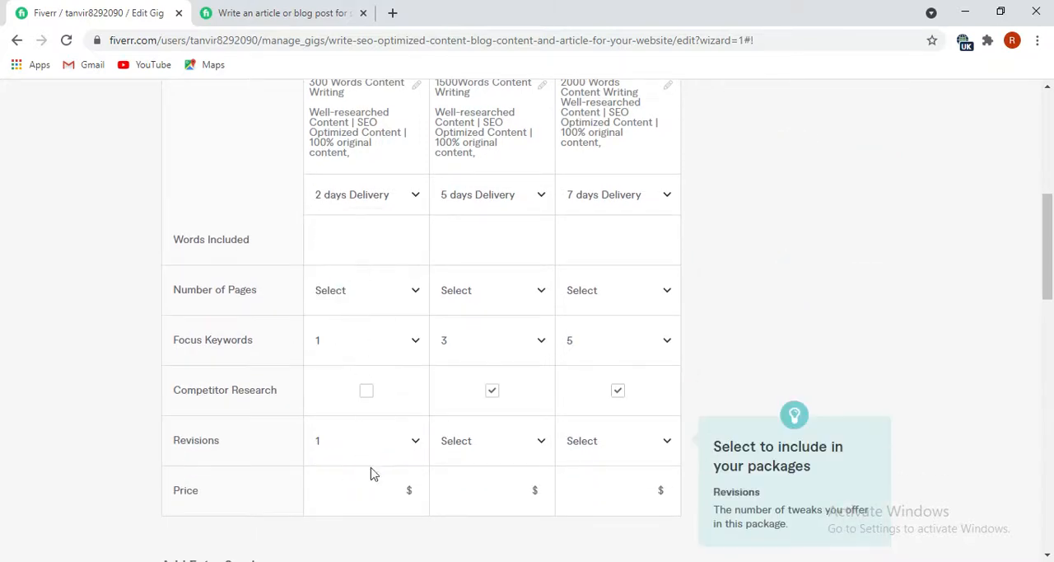
pyautogui.click(531, 454)
pyautogui.scroll(-6, 489, 375)
pyautogui.scroll(-2, 490, 372)
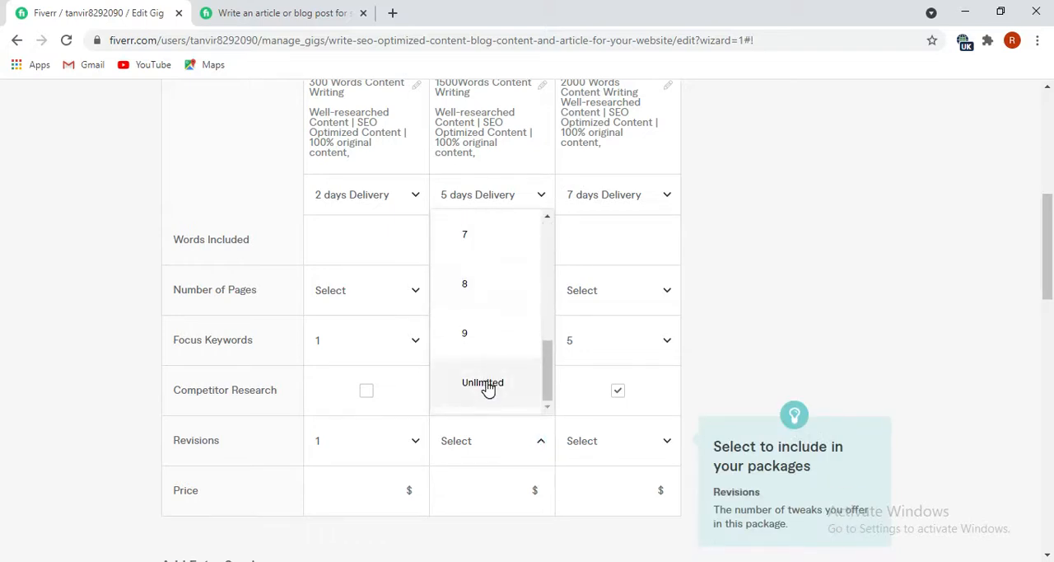
pyautogui.scroll(2, 488, 388)
pyautogui.scroll(-2, 488, 388)
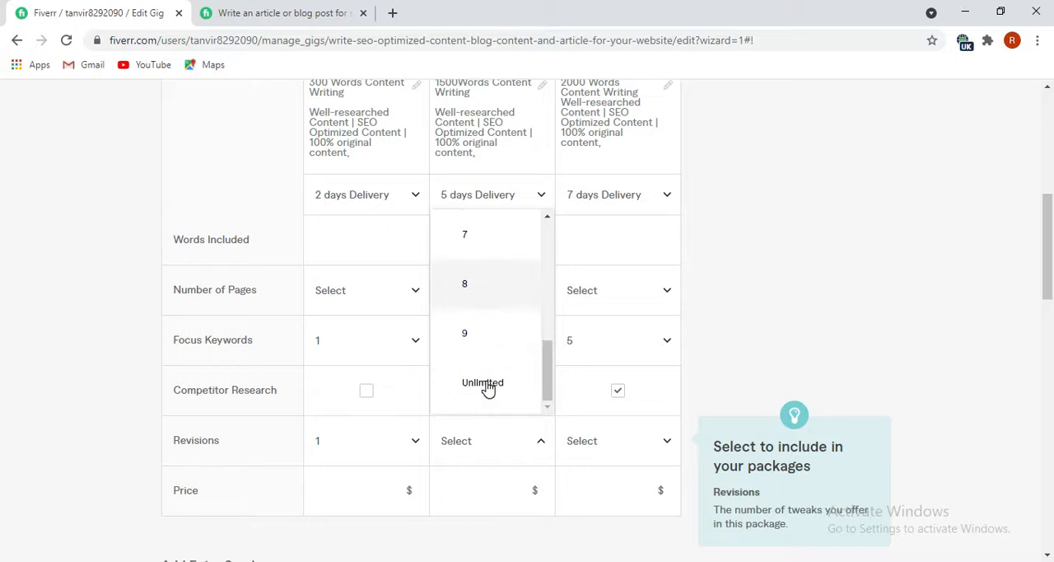
pyautogui.scroll(6, 487, 383)
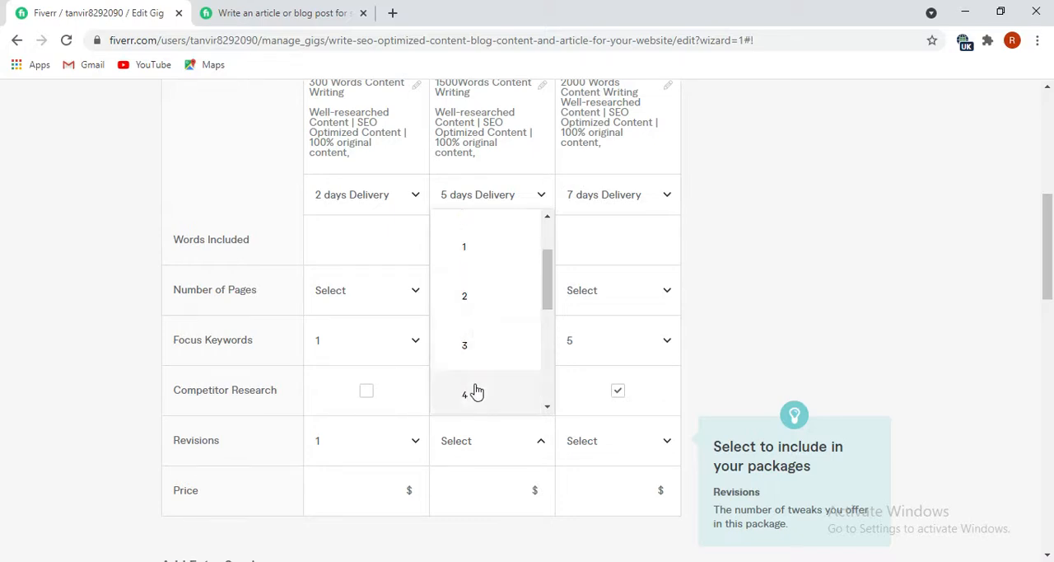
pyautogui.scroll(-1, 472, 392)
pyautogui.click(466, 276)
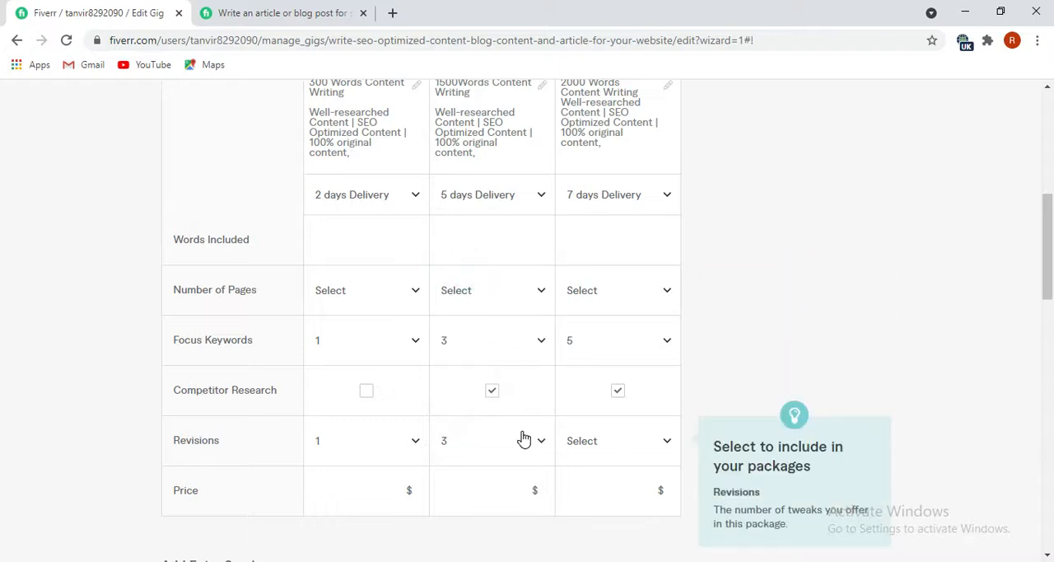
pyautogui.click(626, 452)
pyautogui.scroll(-2, 620, 364)
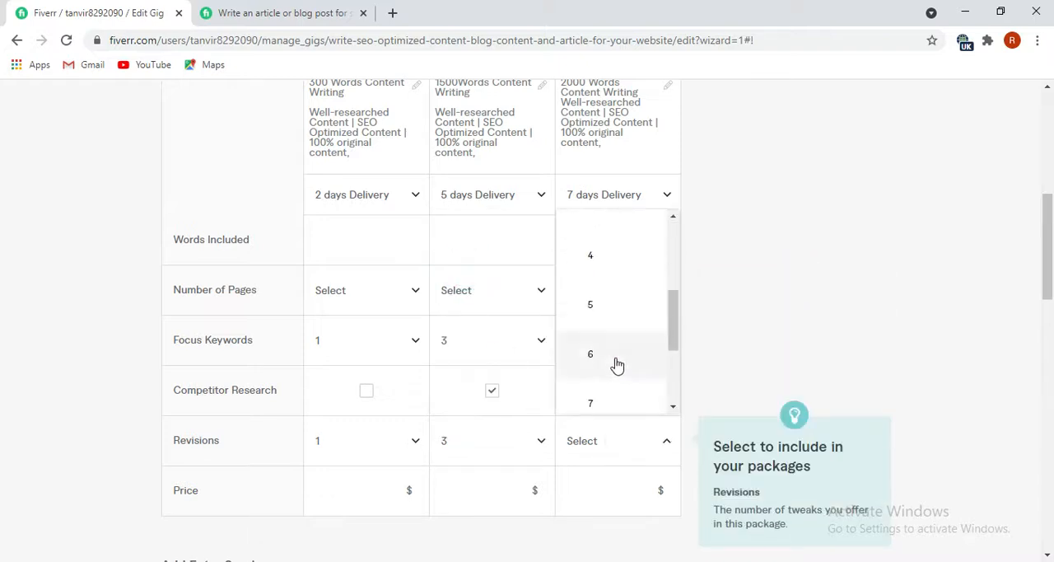
pyautogui.click(581, 311)
# Set the price of the Basic package to $10.
pyautogui.scroll(-1, 348, 461)
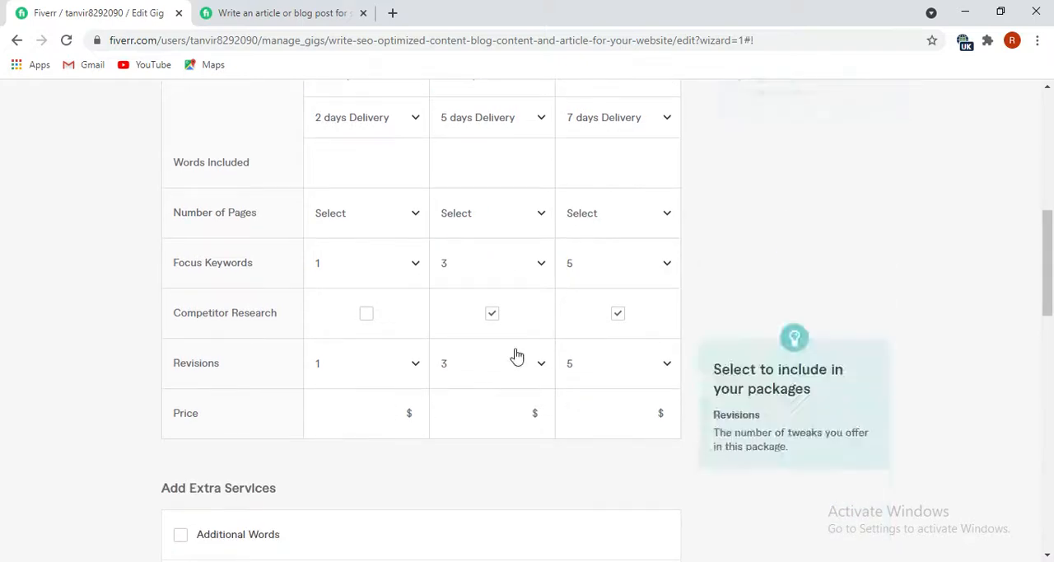
pyautogui.click(392, 414)
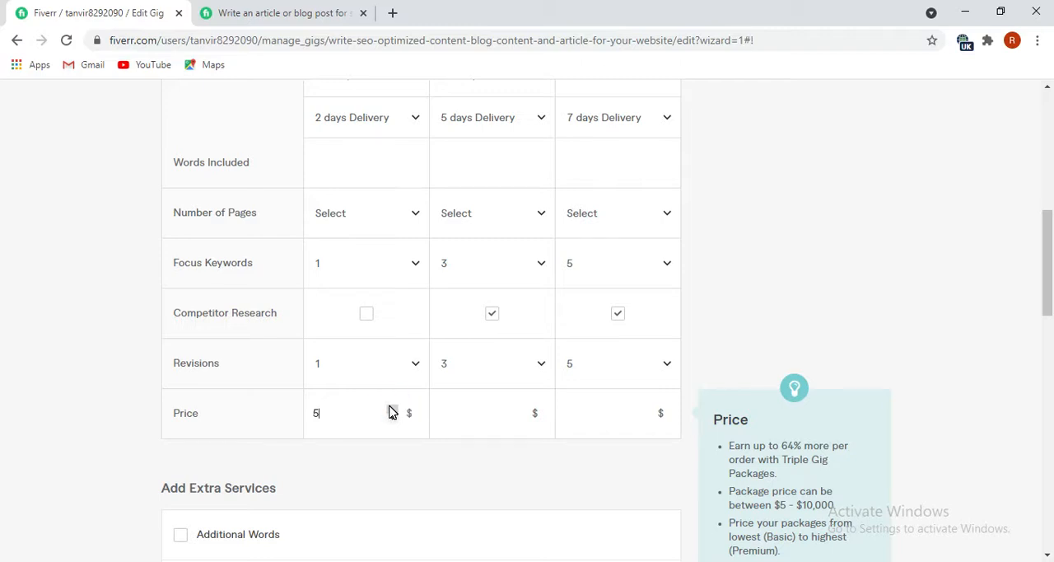
pyautogui.click(392, 414)
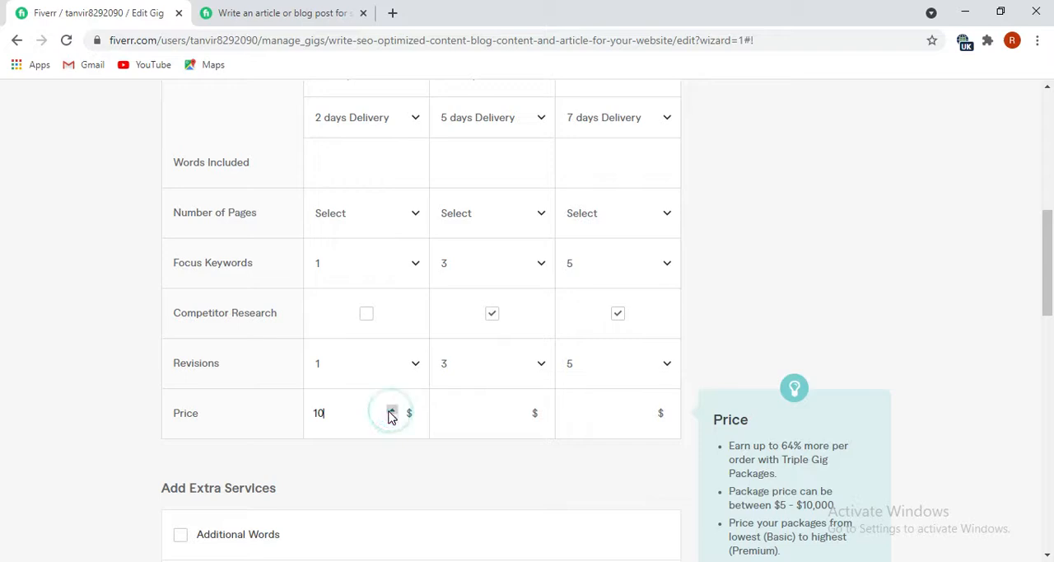
pyautogui.scroll(2, 350, 405)
pyautogui.scroll(-3, 354, 409)
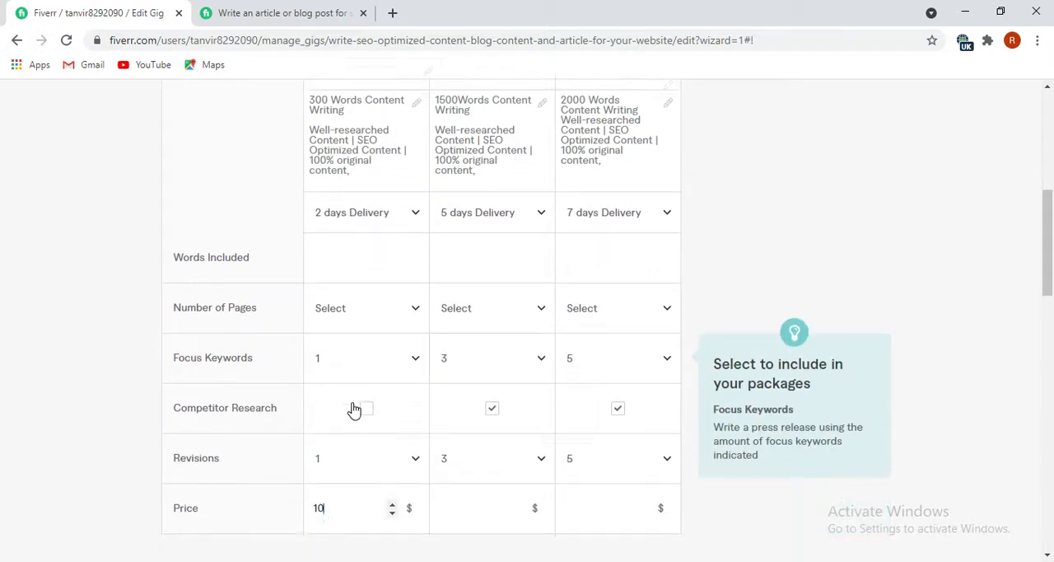
# Set the price of the Standard package to $60.
pyautogui.moveTo(447, 341)
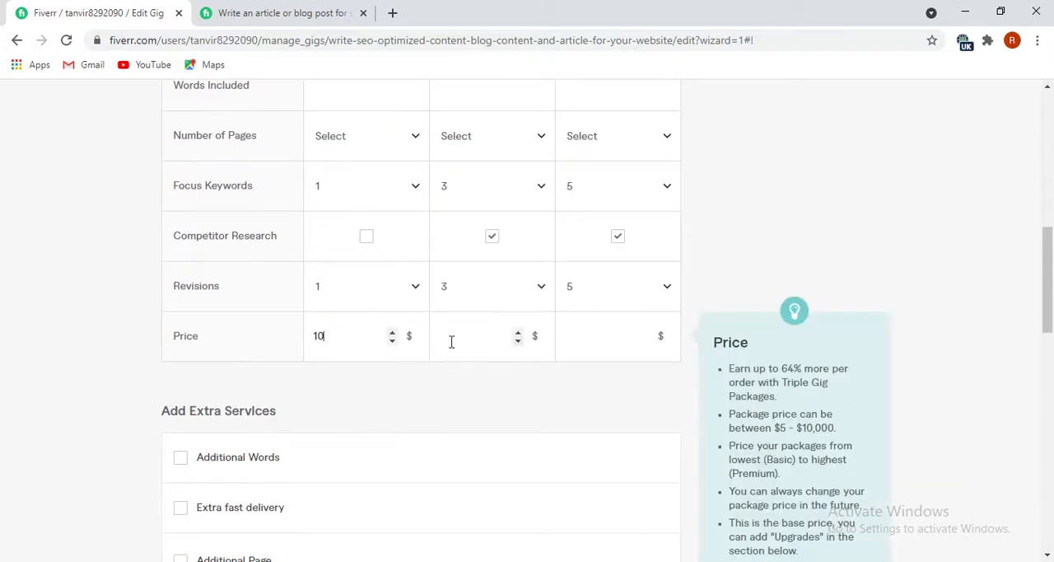
pyautogui.click(520, 334)
pyautogui.click(520, 334)
pyautogui.click(519, 334)
pyautogui.click(520, 334)
pyautogui.click(521, 334)
pyautogui.click(520, 334)
pyautogui.click(520, 335)
pyautogui.click(521, 335)
pyautogui.scroll(4, 500, 334)
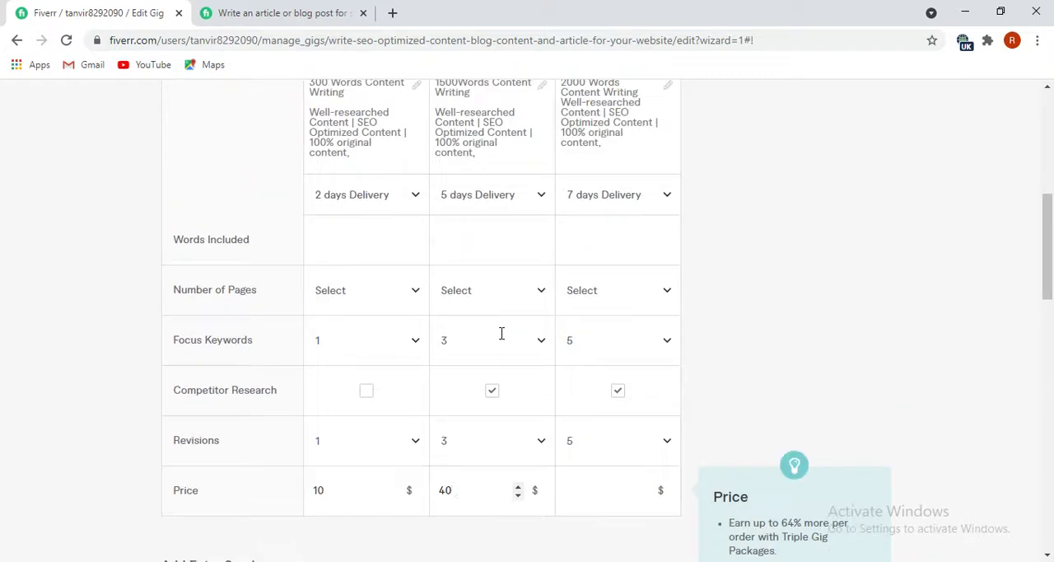
pyautogui.scroll(-3, 499, 341)
pyautogui.click(518, 410)
pyautogui.click(520, 410)
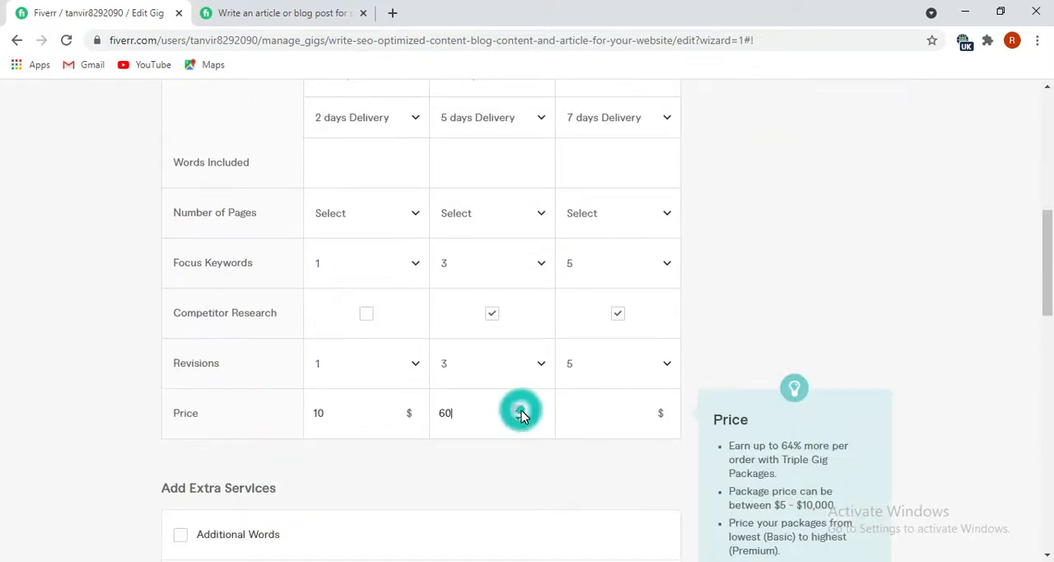
# Set the price of the Premium package to $120.
pyautogui.scroll(1, 536, 442)
pyautogui.click(645, 489)
pyautogui.click(645, 490)
pyautogui.click(644, 489)
pyautogui.click(645, 489)
pyautogui.click(645, 489)
pyautogui.click(645, 489)
pyautogui.click(645, 489)
pyautogui.click(645, 489)
pyautogui.click(644, 489)
pyautogui.click(644, 489)
pyautogui.click(644, 489)
pyautogui.click(644, 489)
pyautogui.click(645, 489)
pyautogui.click(644, 489)
pyautogui.click(645, 489)
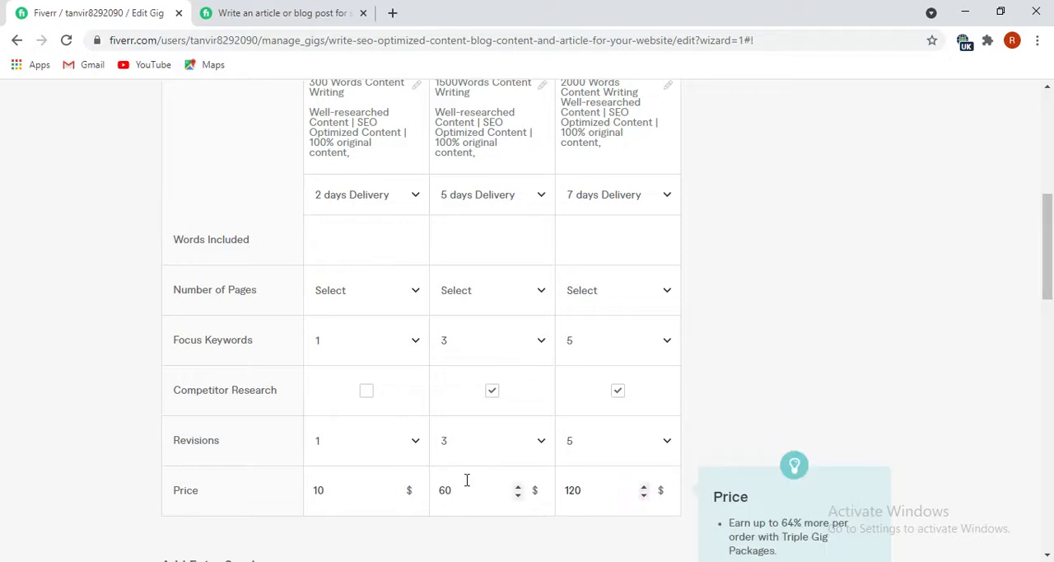
pyautogui.scroll(-1, 464, 479)
pyautogui.scroll(3, 537, 420)
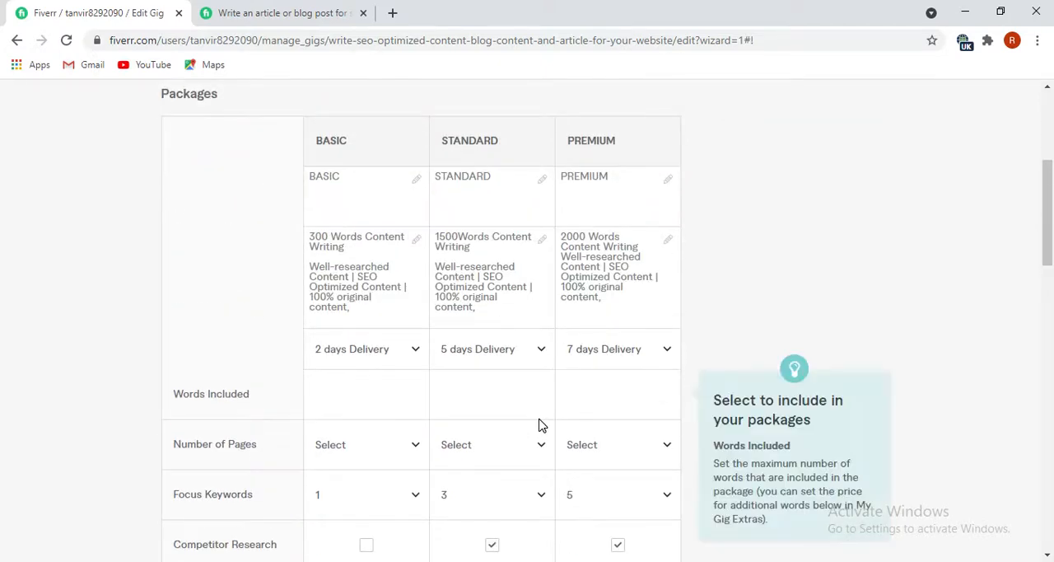
# Enable the Additional Words option in the gig's extra services.
pyautogui.scroll(-4, 540, 424)
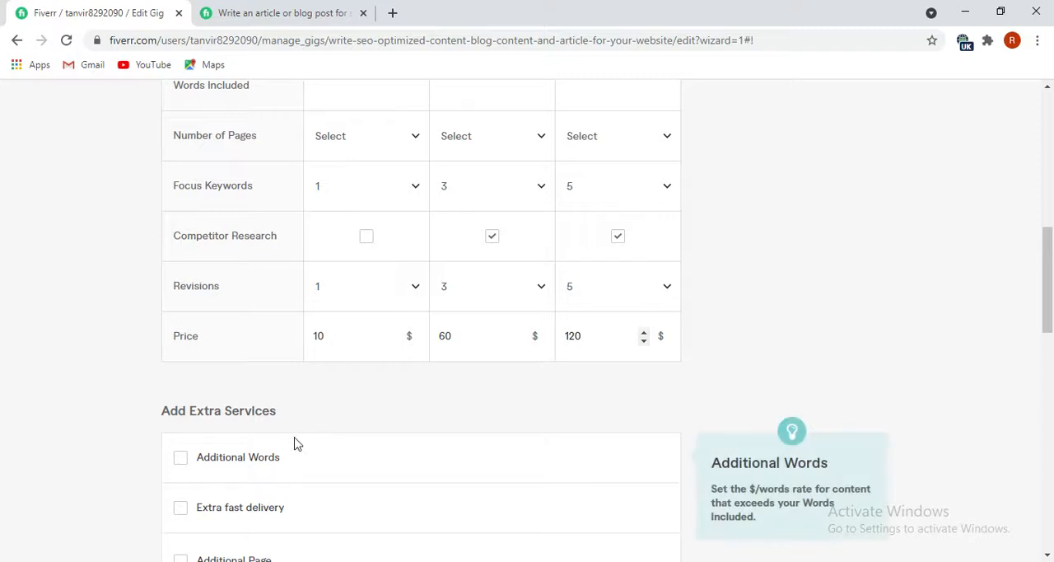
pyautogui.scroll(-2, 259, 455)
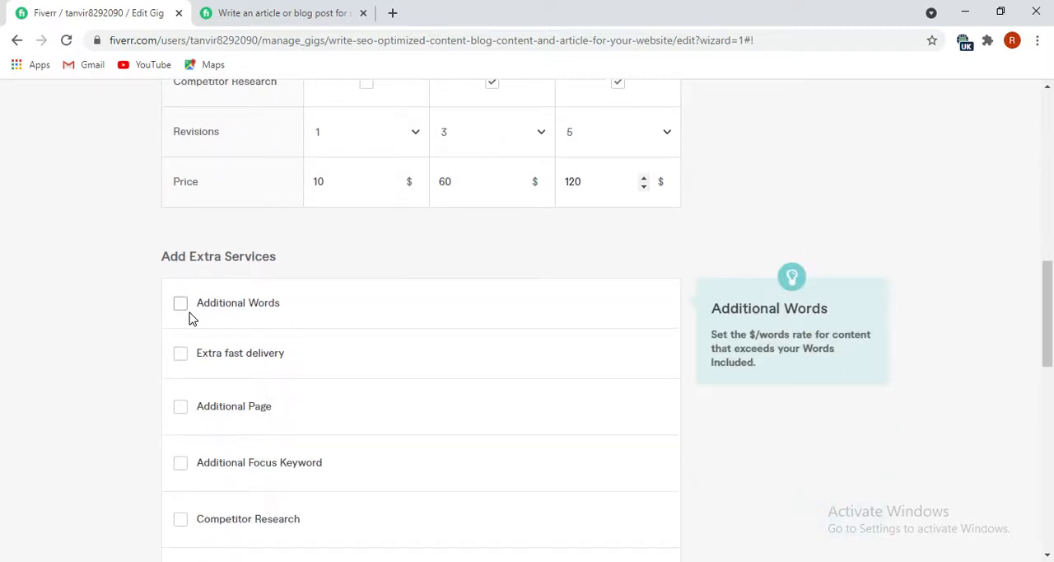
pyautogui.click(181, 305)
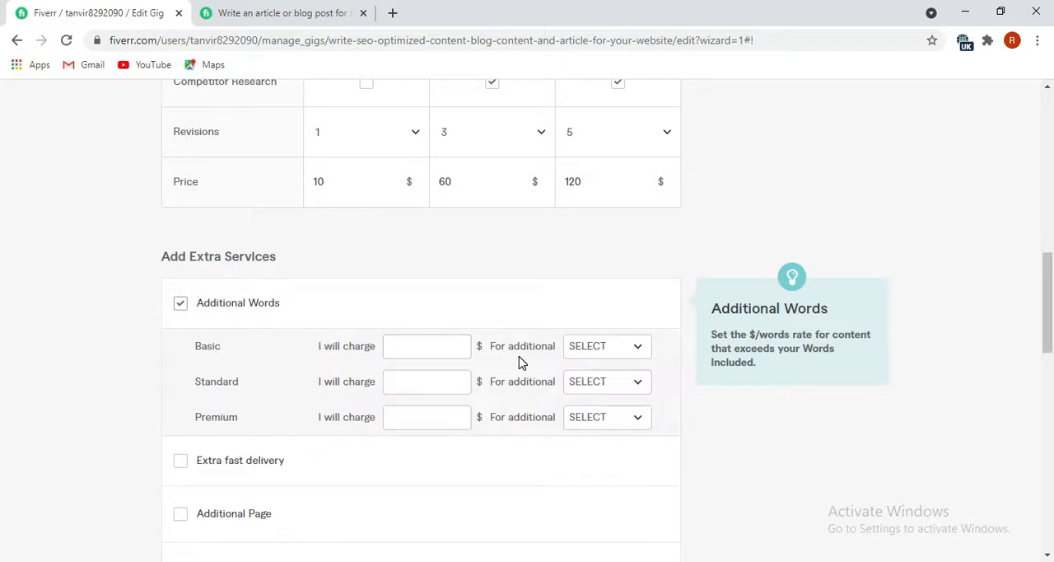
pyautogui.scroll(-1, 270, 402)
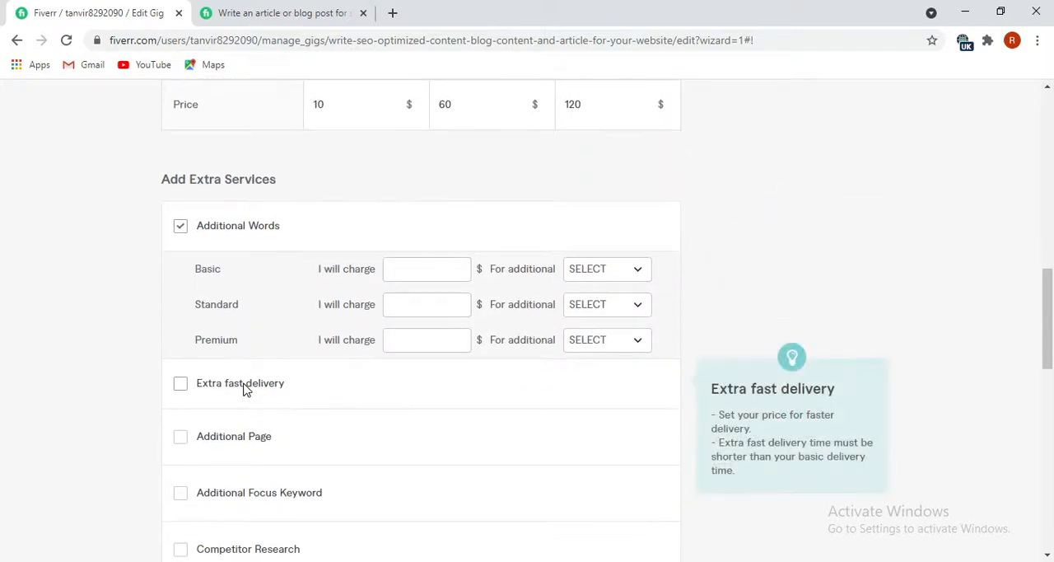
pyautogui.click(244, 388)
pyautogui.scroll(1, 336, 407)
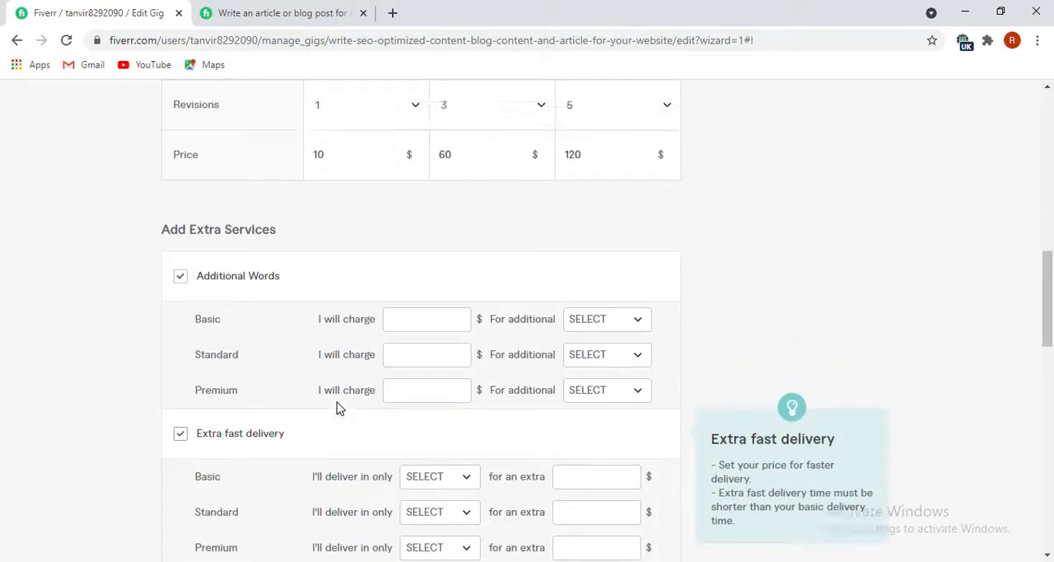
pyautogui.scroll(-2, 337, 407)
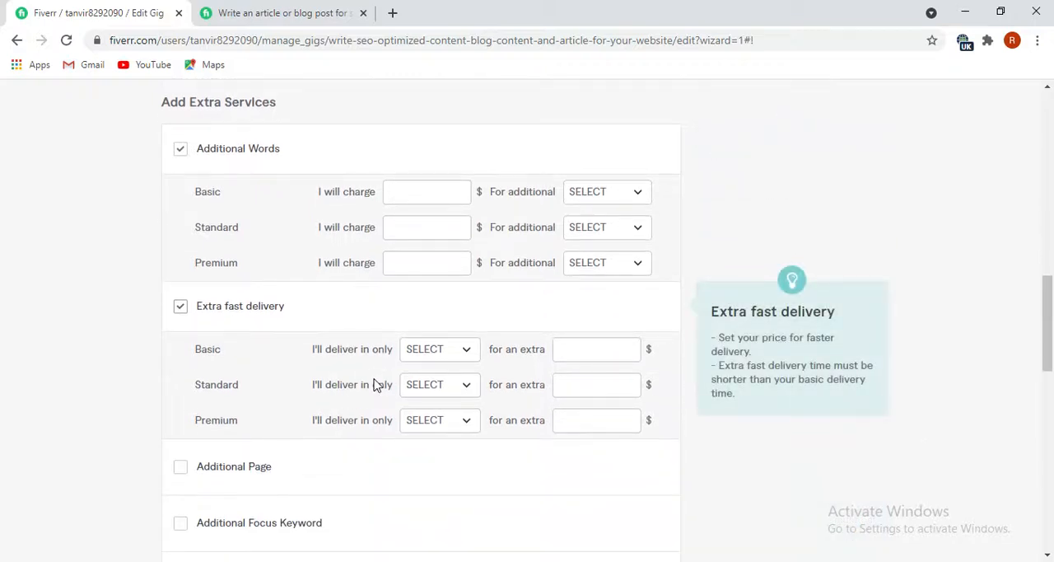
pyautogui.click(453, 352)
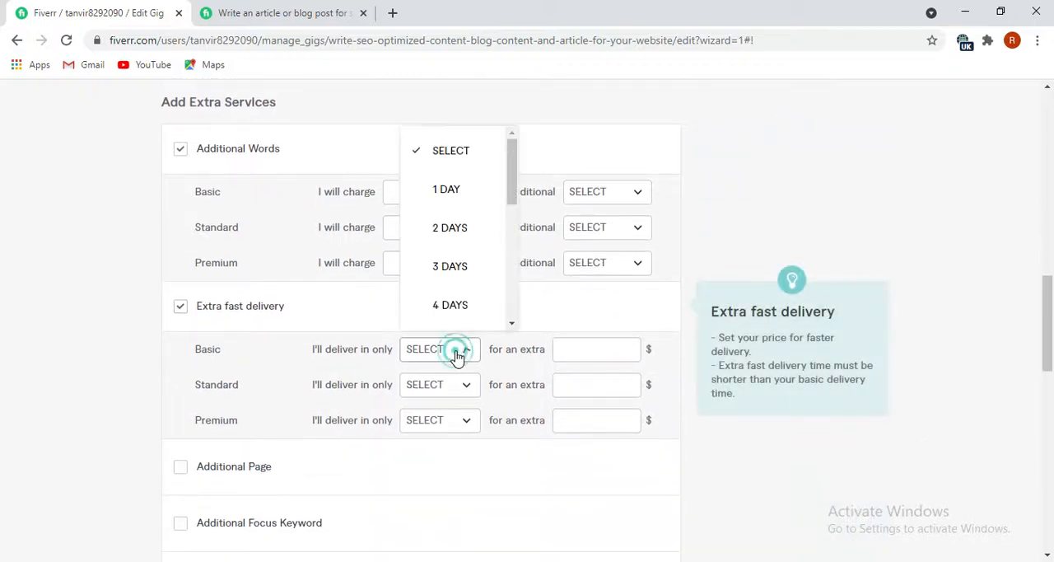
pyautogui.click(445, 188)
pyautogui.click(580, 352)
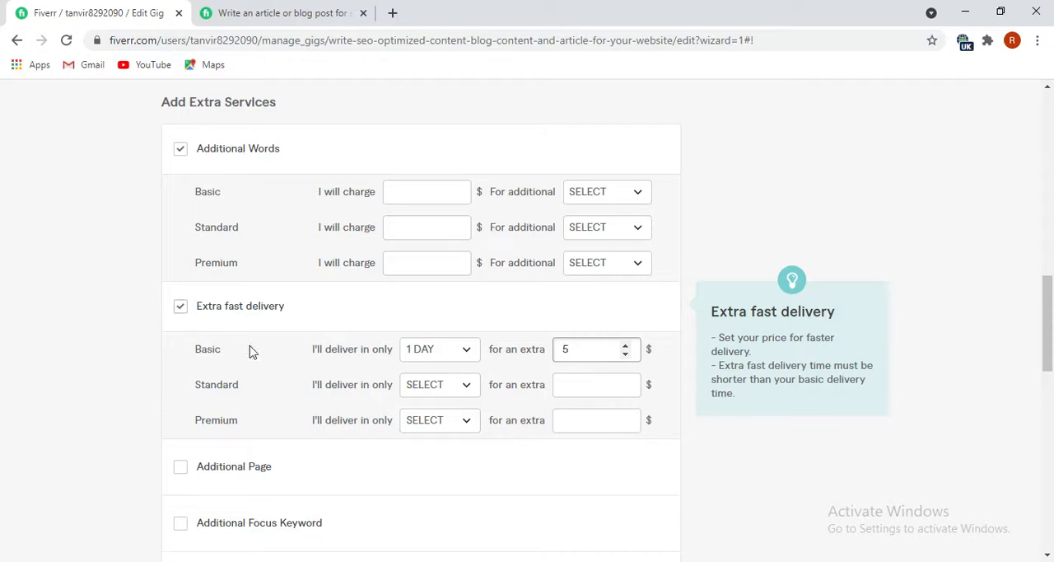
pyautogui.click(178, 311)
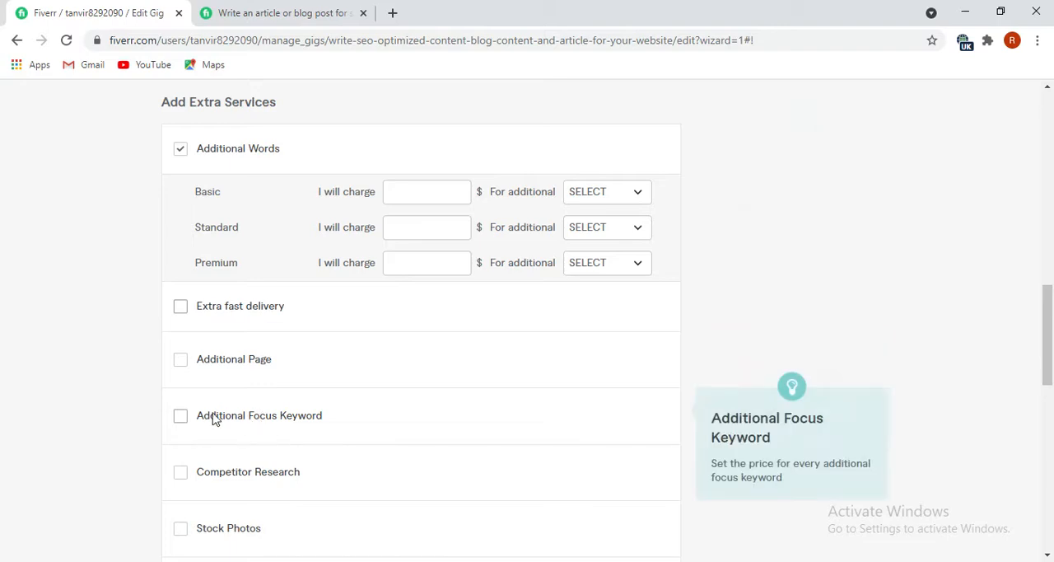
pyautogui.scroll(-1, 255, 445)
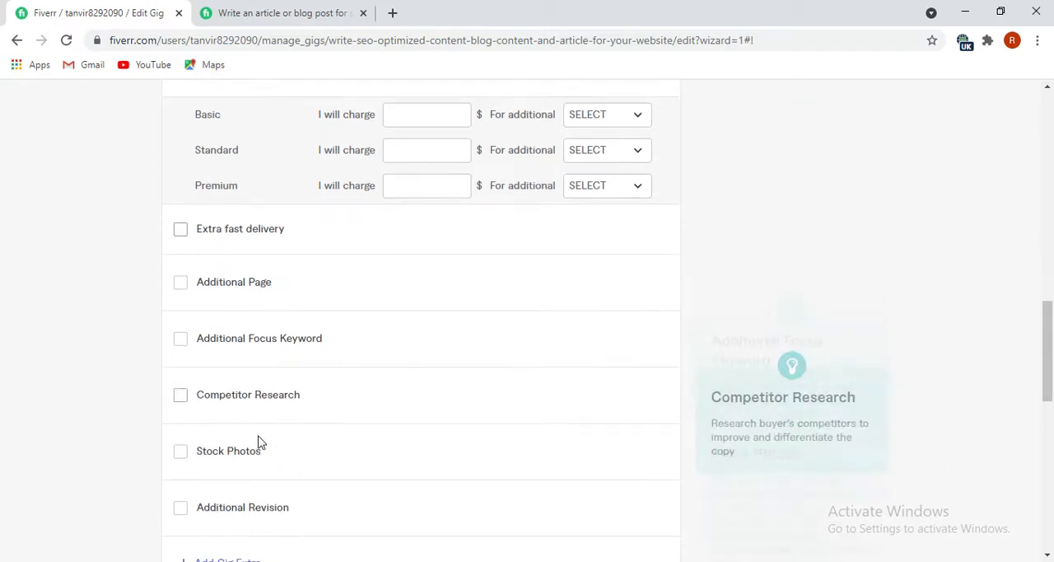
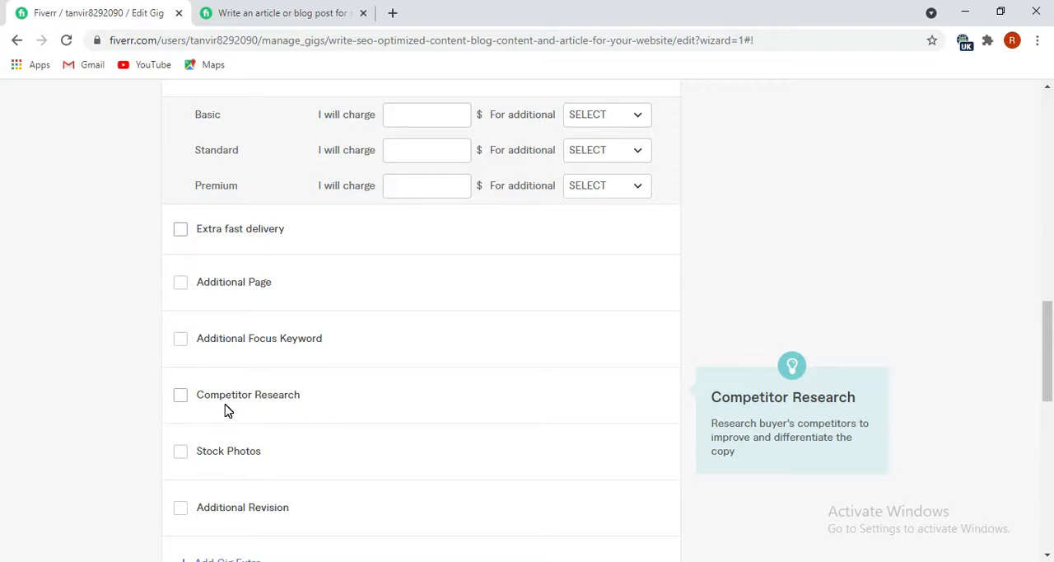
# Remove the Additional Words option from the gig's extra services and try to save the pricing page.
pyautogui.scroll(-1, 224, 484)
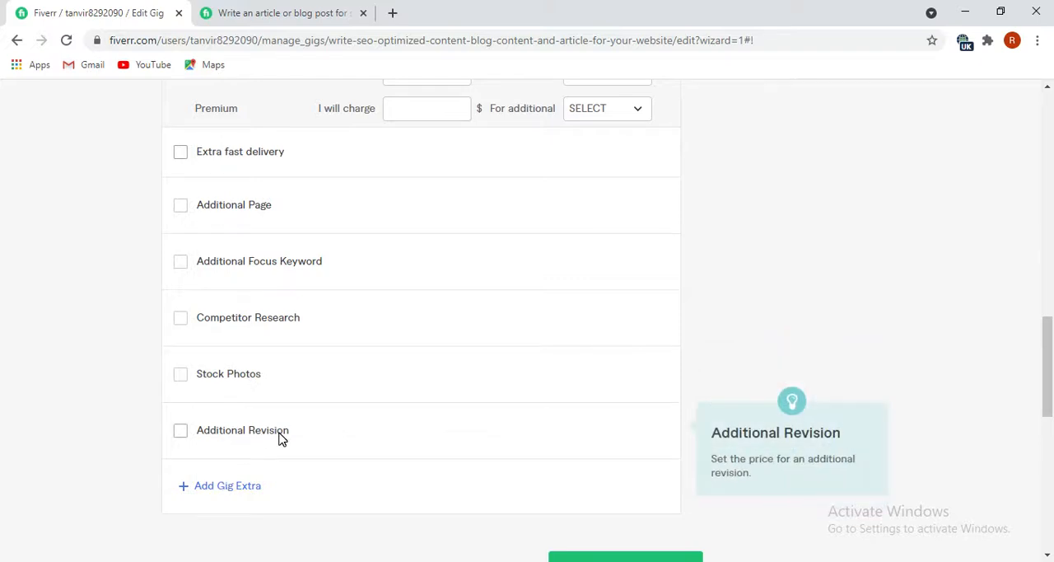
pyautogui.scroll(2, 278, 438)
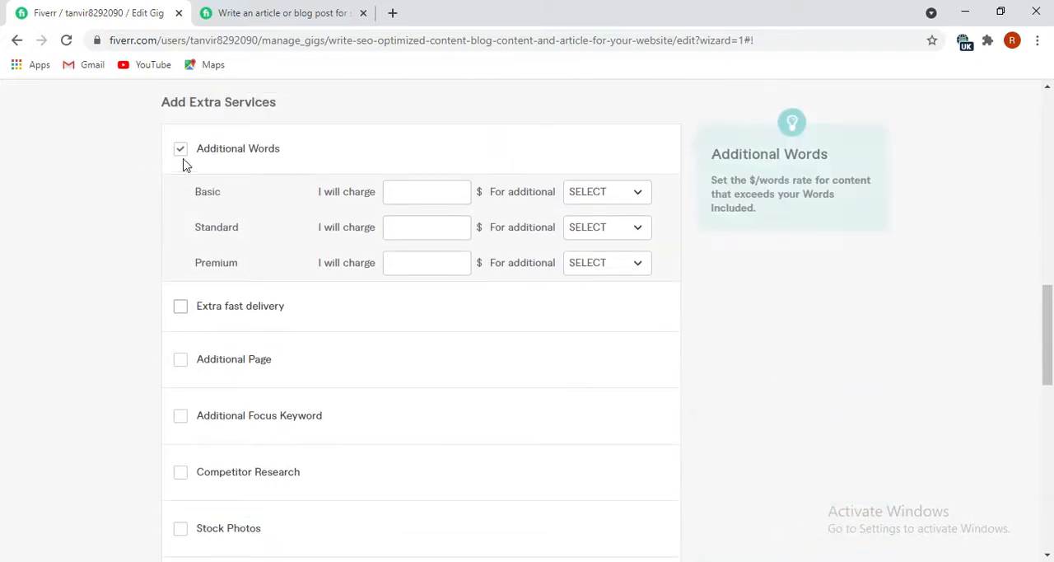
pyautogui.click(182, 151)
pyautogui.scroll(-1, 240, 387)
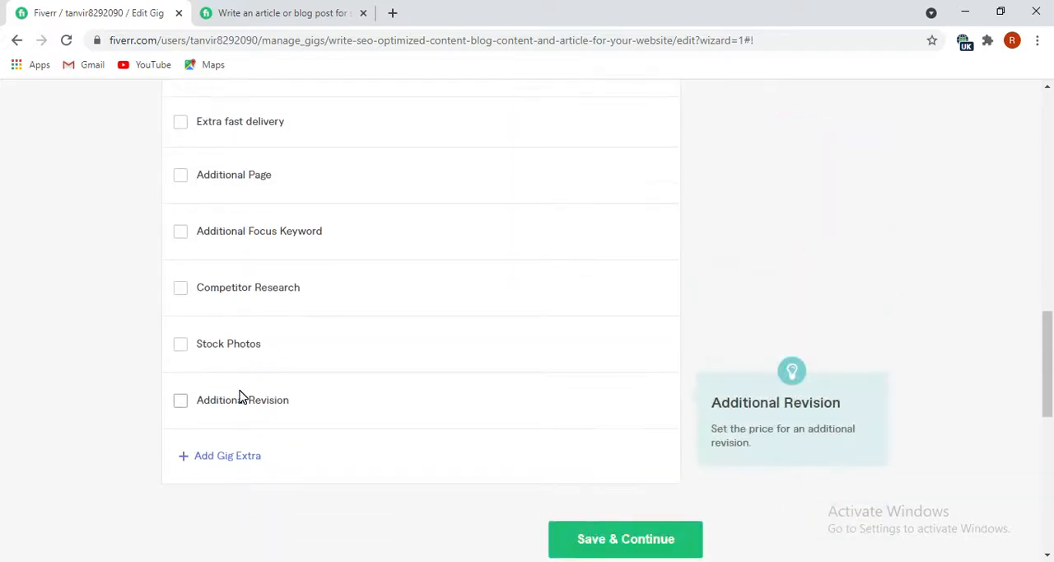
pyautogui.scroll(2, 504, 485)
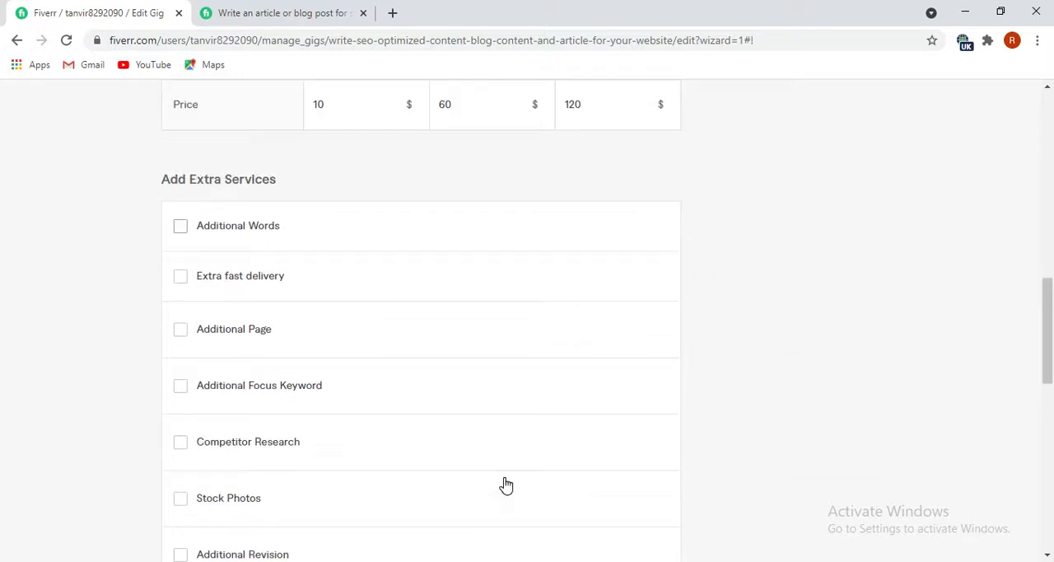
pyautogui.scroll(-3, 504, 485)
pyautogui.click(615, 471)
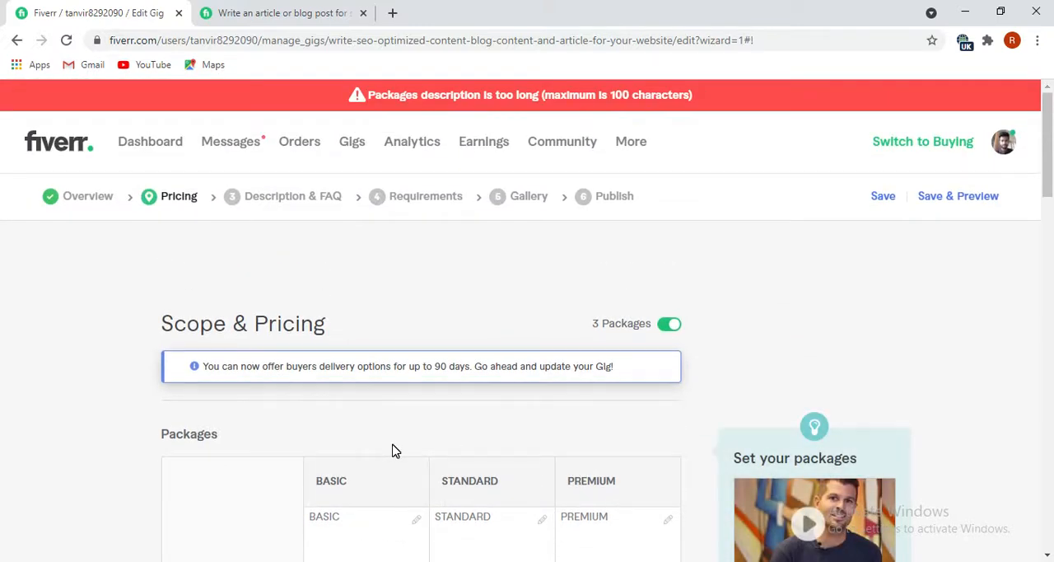
# Shorten the Basic package description by deleting everything after "Well-researched Content |".
pyautogui.scroll(-2, 392, 451)
pyautogui.scroll(-2, 392, 451)
pyautogui.scroll(-3, 391, 450)
pyautogui.scroll(2, 353, 348)
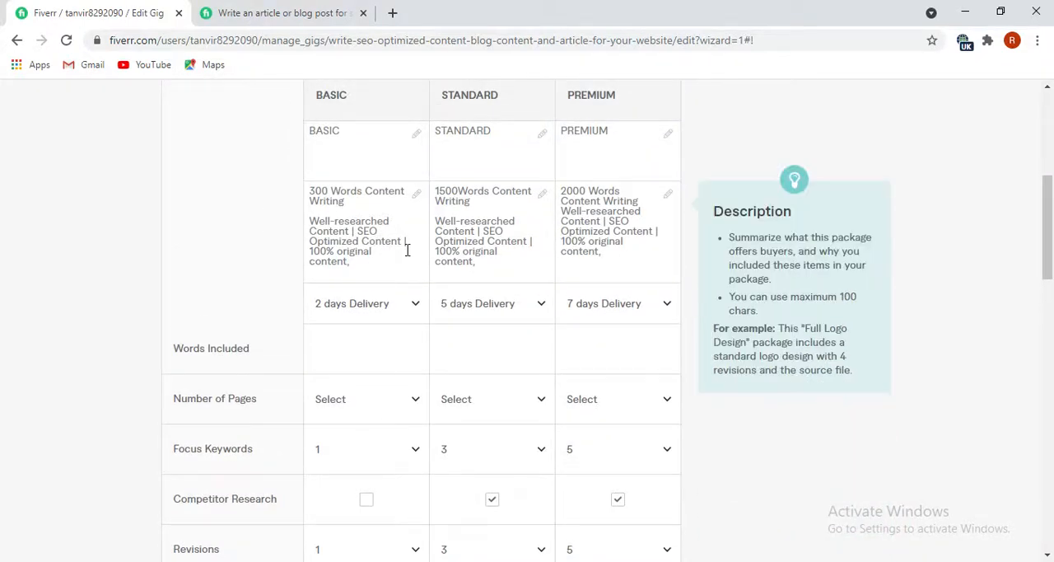
pyautogui.click(352, 261)
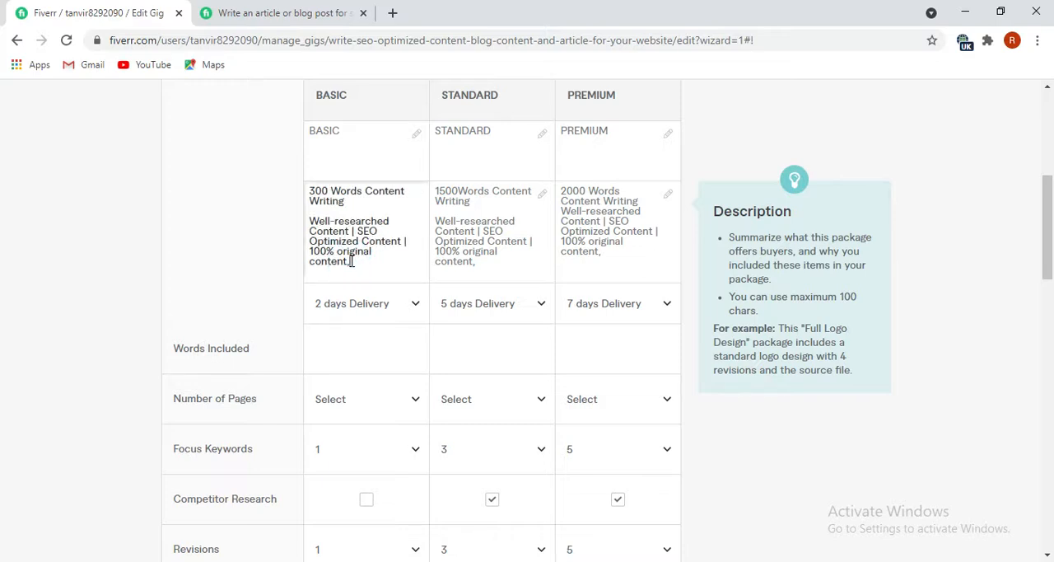
pyautogui.press('BackSpace')
pyautogui.press('BackSpace')
pyautogui.press('BackSpace')
pyautogui.press('BackSpace')
pyautogui.press('BackSpace')
pyautogui.press('BackSpace')
pyautogui.press('BackSpace')
pyautogui.press('BackSpace')
pyautogui.press('BackSpace')
pyautogui.press('BackSpace')
pyautogui.press('BackSpace')
pyautogui.press('BackSpace')
pyautogui.press('BackSpace')
pyautogui.press('BackSpace')
pyautogui.press('BackSpace')
pyautogui.press('BackSpace')
pyautogui.press('BackSpace')
pyautogui.press('BackSpace')
pyautogui.press('BackSpace')
pyautogui.press('BackSpace')
pyautogui.press('BackSpace')
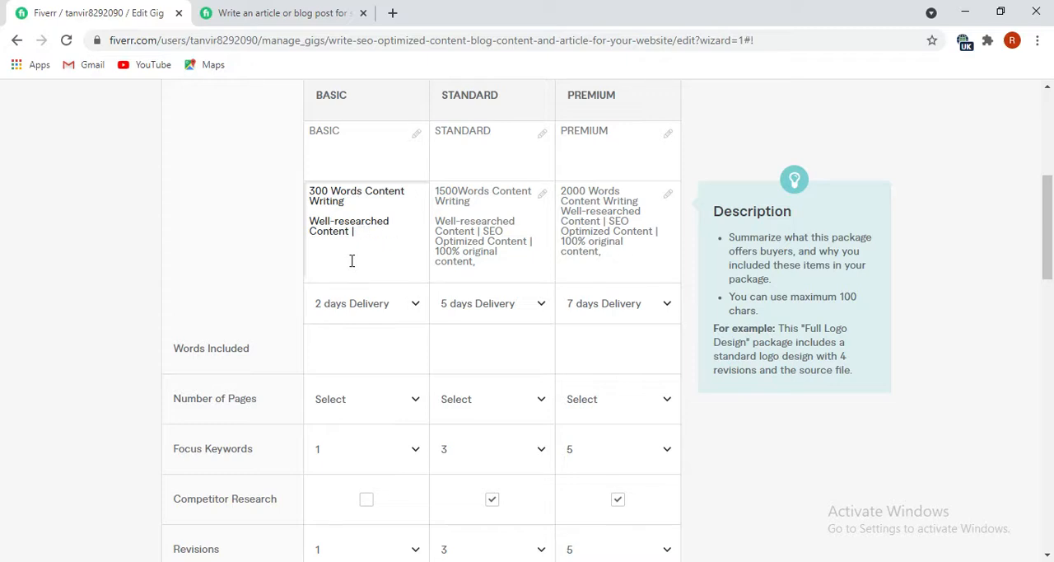
# Shorten the Standard package description by deleting everything after "Well-researched Content |".
pyautogui.click(483, 264)
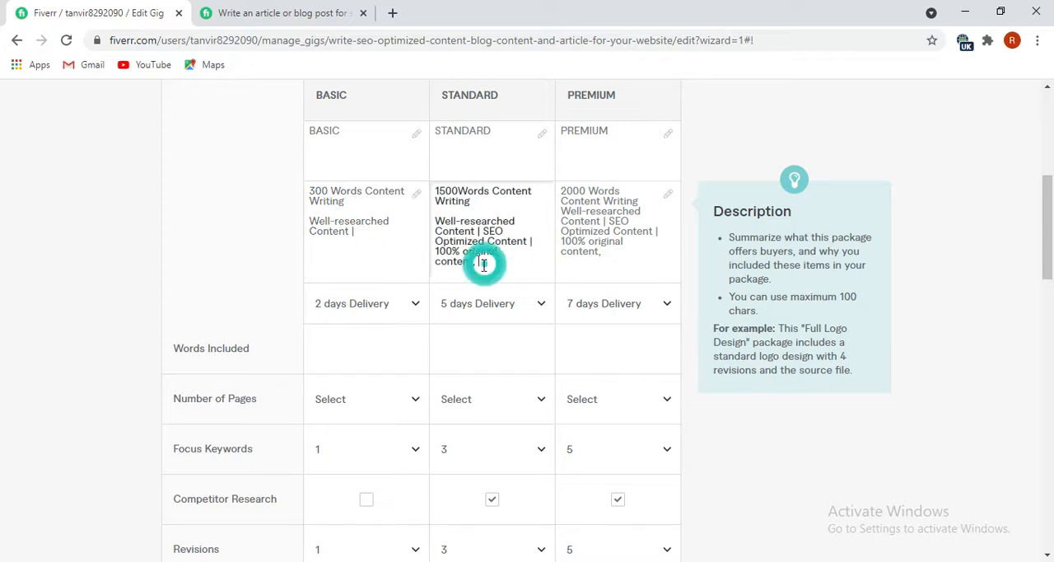
pyautogui.press('BackSpace')
pyautogui.press('BackSpace')
pyautogui.press('BackSpace')
pyautogui.press('BackSpace')
pyautogui.press('BackSpace')
pyautogui.press('BackSpace')
pyautogui.press('BackSpace')
pyautogui.press('BackSpace')
pyautogui.press('BackSpace')
pyautogui.press('BackSpace')
pyautogui.press('BackSpace')
pyautogui.press('BackSpace')
pyautogui.press('BackSpace')
pyautogui.press('BackSpace')
pyautogui.press('BackSpace')
pyautogui.press('BackSpace')
pyautogui.press('BackSpace')
pyautogui.press('BackSpace')
pyautogui.press('BackSpace')
pyautogui.press('BackSpace')
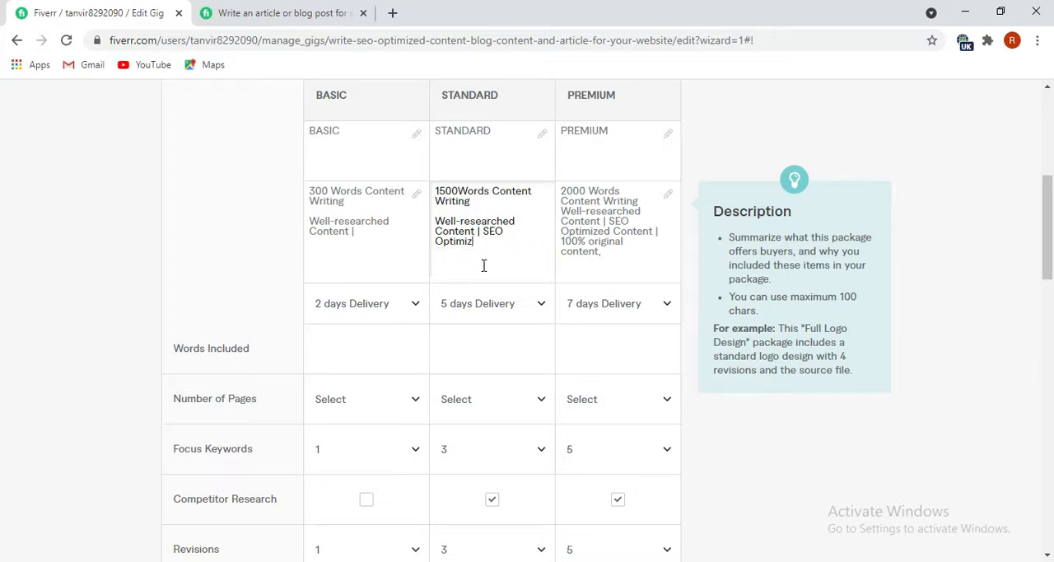
pyautogui.press('BackSpace')
# Shorten the Premium package description so that it ends with "Well-researched Content".
pyautogui.click(606, 255)
pyautogui.press('BackSpace')
pyautogui.press('BackSpace')
pyautogui.press('BackSpace')
pyautogui.press('BackSpace')
pyautogui.press('BackSpace')
pyautogui.press('BackSpace')
pyautogui.press('BackSpace')
pyautogui.press('BackSpace')
pyautogui.press('BackSpace')
pyautogui.press('BackSpace')
pyautogui.press('BackSpace')
pyautogui.press('BackSpace')
pyautogui.press('BackSpace')
pyautogui.press('BackSpace')
pyautogui.press('BackSpace')
pyautogui.press('BackSpace')
pyautogui.press('BackSpace')
pyautogui.press('BackSpace')
pyautogui.press('BackSpace')
pyautogui.press('BackSpace')
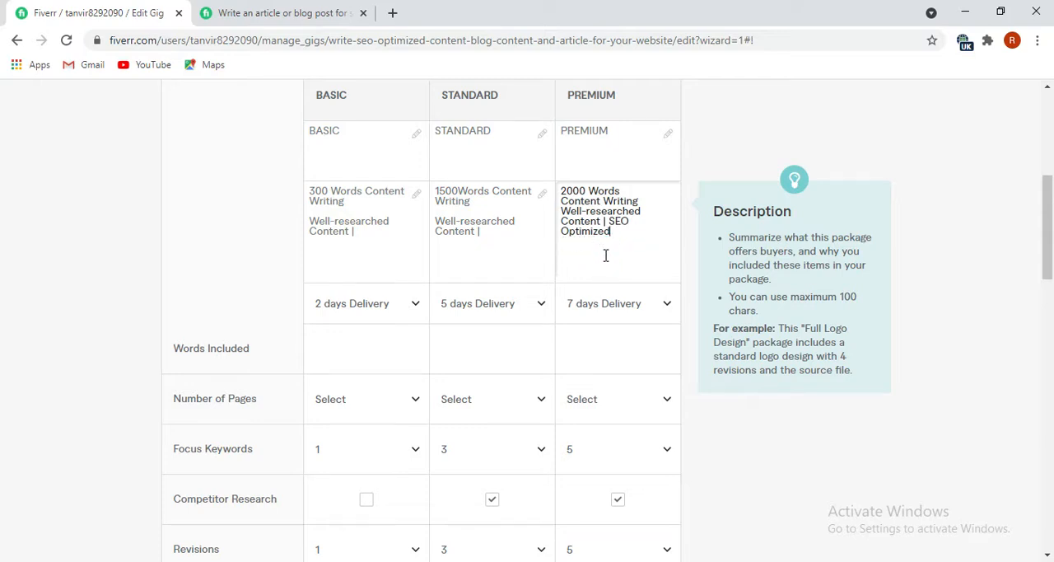
pyautogui.press('BackSpace')
pyautogui.press('BackSpace')
pyautogui.press('BackSpace')
pyautogui.press('BackSpace')
# Delete the trailing "|" from the Standard and Basic descriptions, and save the pricing page to continue to Description & FAQ.
pyautogui.click(480, 231)
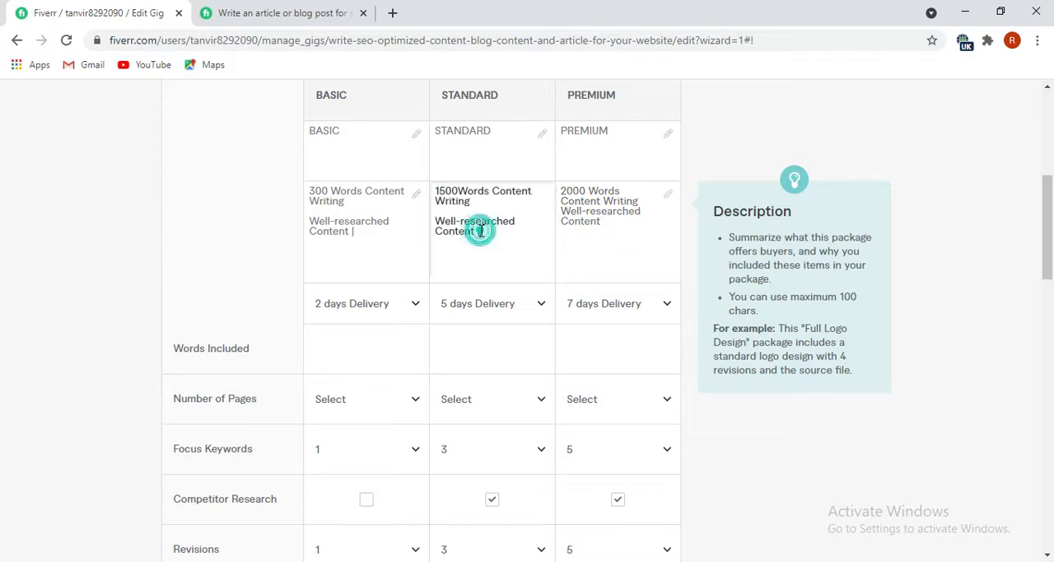
pyautogui.click(356, 232)
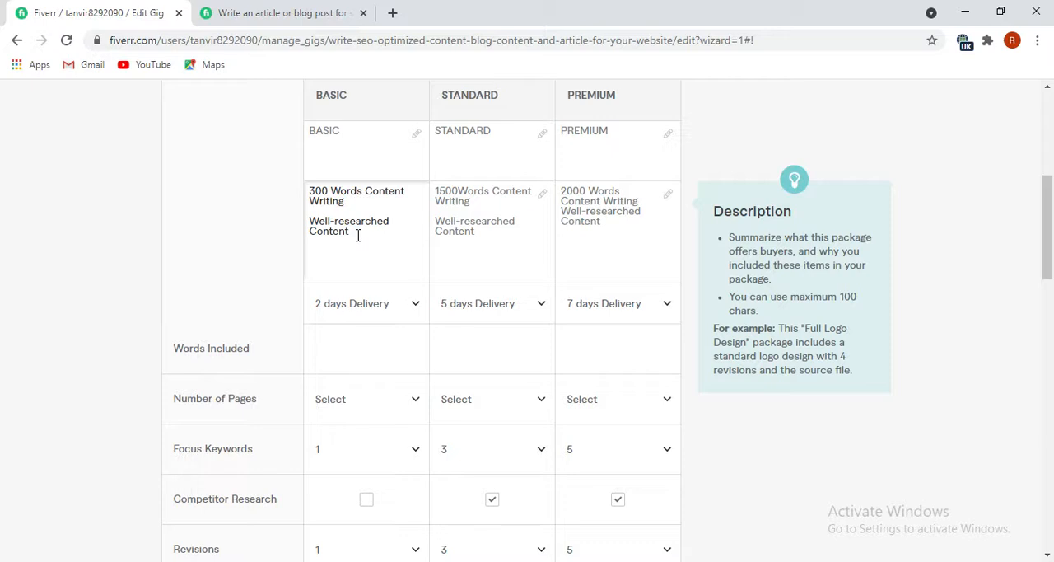
pyautogui.scroll(-8, 571, 409)
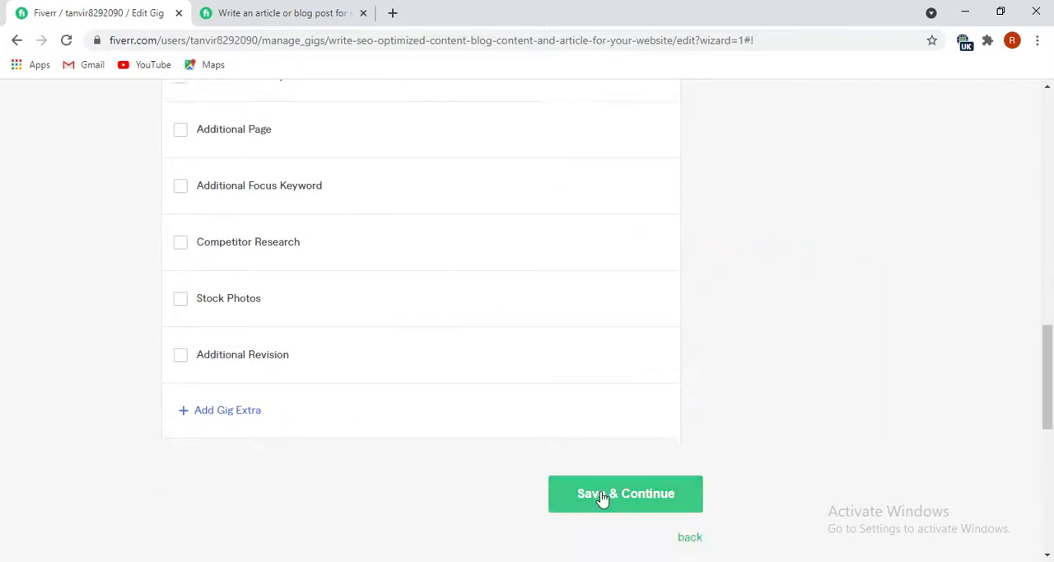
pyautogui.click(603, 496)
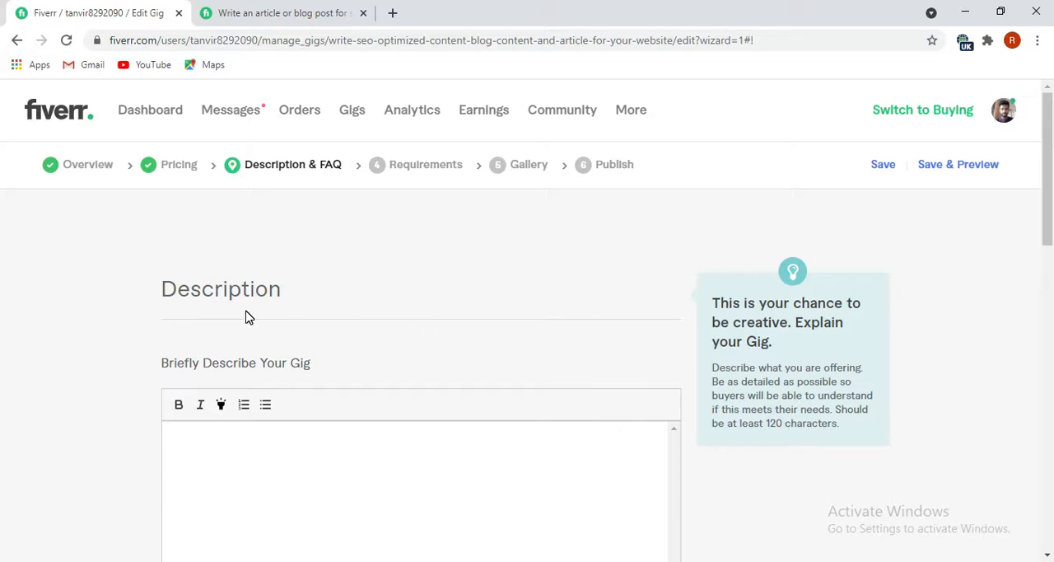
# Switch to the Final file in Notepad and erase the "Well-researched Content" feature line under the premium120 notes.
pyautogui.scroll(-1, 321, 448)
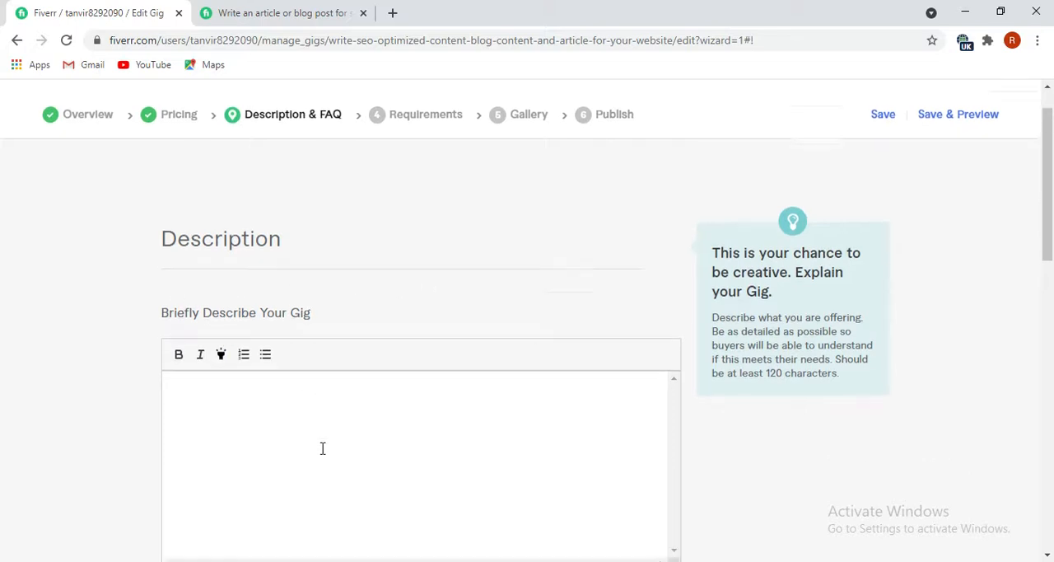
pyautogui.click(211, 377)
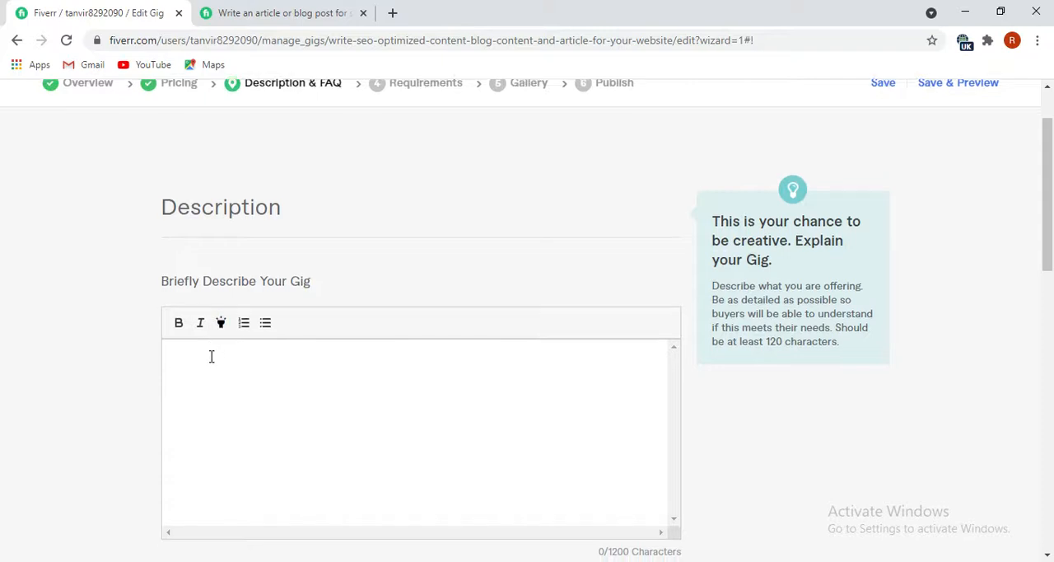
pyautogui.scroll(-1, 221, 334)
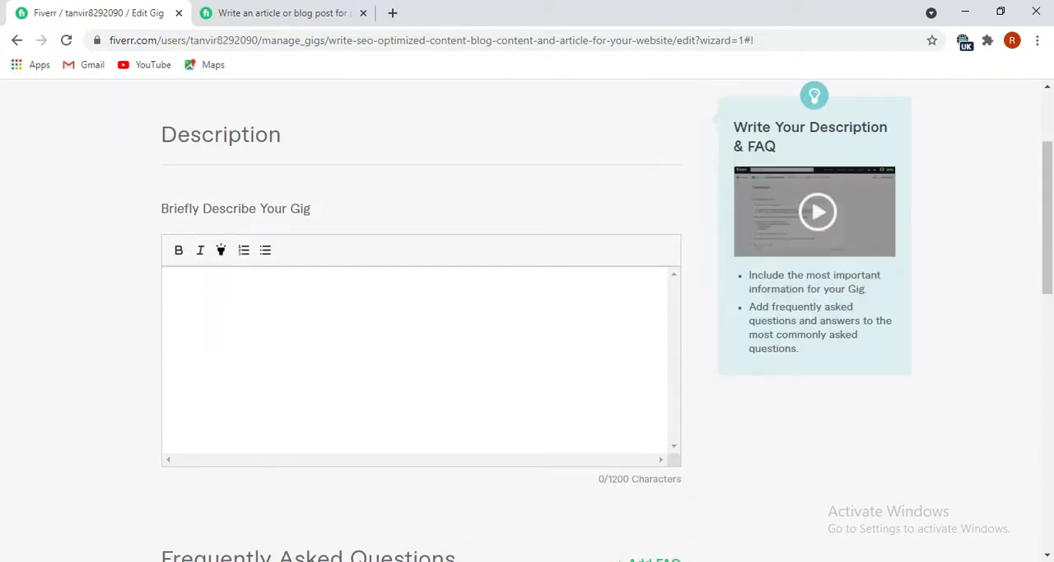
pyautogui.click(313, 519)
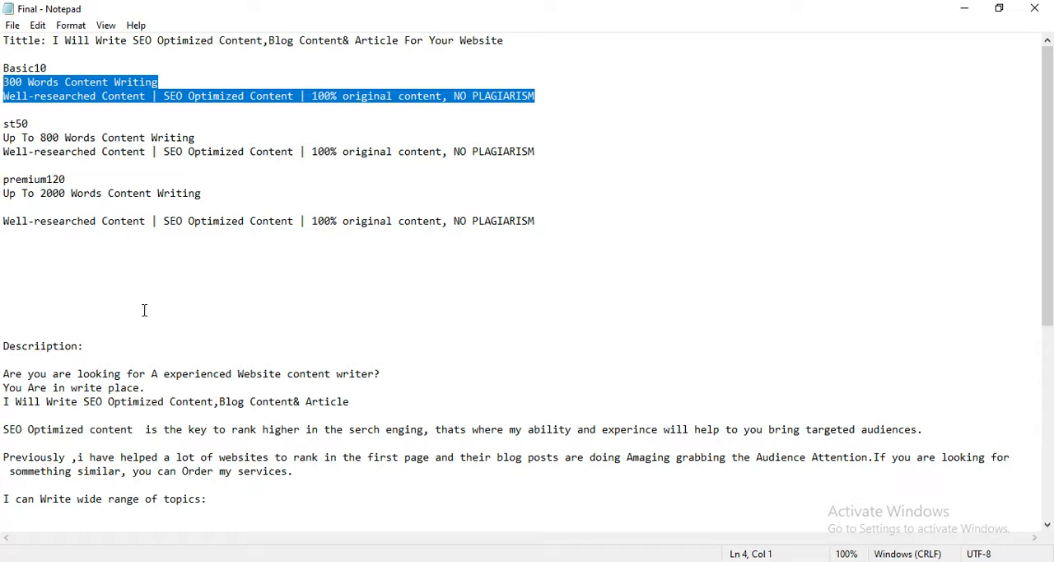
pyautogui.click(547, 222)
pyautogui.press('BackSpace')
pyautogui.press('BackSpace')
pyautogui.press('BackSpace')
pyautogui.press('BackSpace')
pyautogui.press('BackSpace')
pyautogui.press('BackSpace')
pyautogui.press('BackSpace')
pyautogui.press('BackSpace')
pyautogui.press('BackSpace')
pyautogui.press('BackSpace')
pyautogui.press('BackSpace')
pyautogui.press('BackSpace')
pyautogui.press('BackSpace')
pyautogui.press('BackSpace')
pyautogui.press('BackSpace')
pyautogui.press('BackSpace')
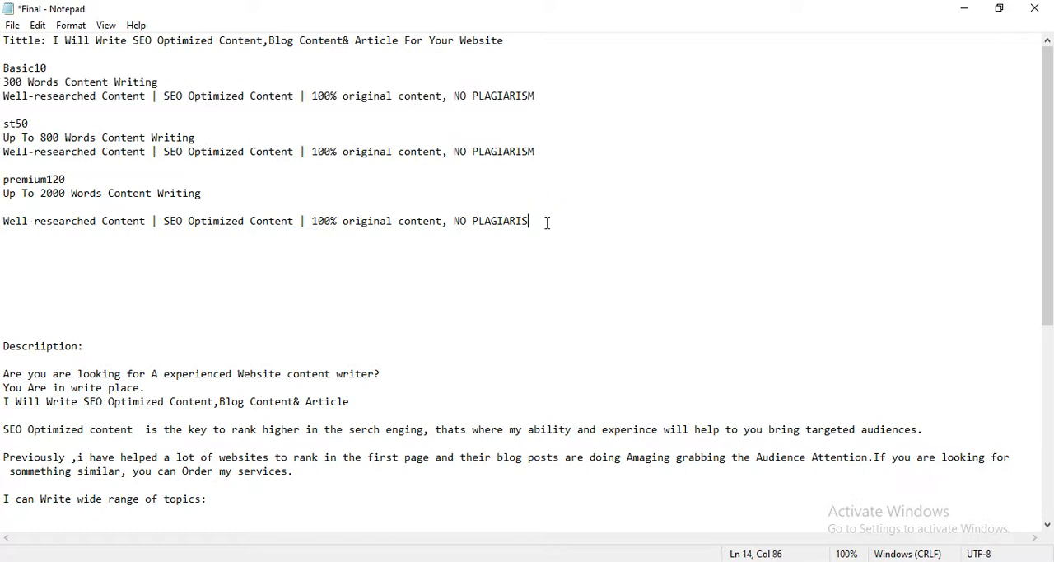
pyautogui.press('BackSpace')
pyautogui.press('BackSpace')
pyautogui.press('BackSpace')
pyautogui.press('BackSpace')
pyautogui.press('BackSpace')
pyautogui.press('BackSpace')
pyautogui.press('BackSpace')
pyautogui.press('BackSpace')
pyautogui.press('BackSpace')
pyautogui.press('BackSpace')
pyautogui.press('BackSpace')
pyautogui.press('BackSpace')
pyautogui.press('BackSpace')
pyautogui.press('BackSpace')
pyautogui.press('BackSpace')
pyautogui.press('BackSpace')
pyautogui.press('BackSpace')
pyautogui.press('BackSpace')
pyautogui.press('BackSpace')
pyautogui.press('BackSpace')
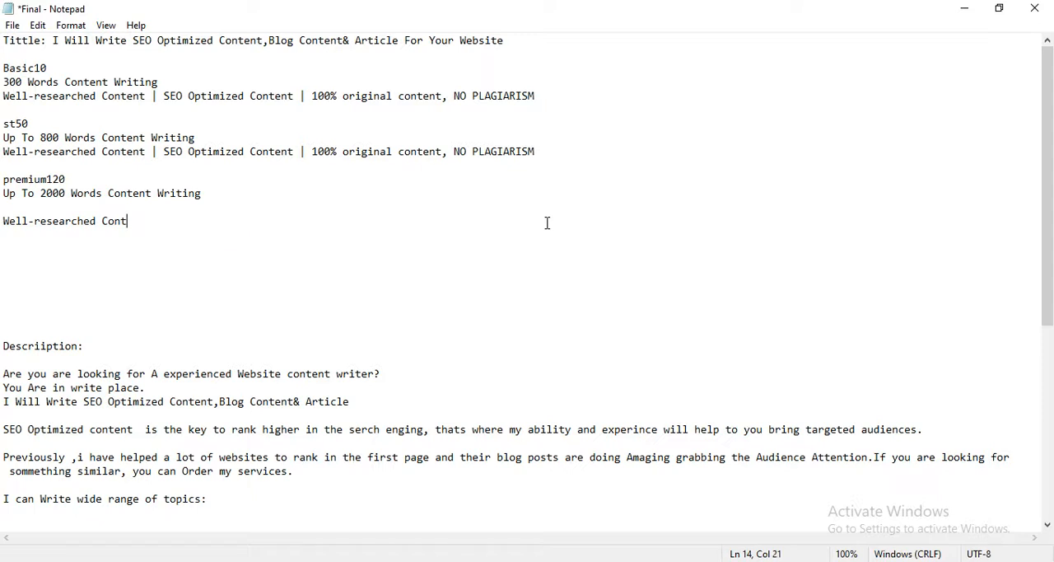
# Copy the prepared description text from the Notepad file and paste it into the gig description on Fiverr in Chrome.
pyautogui.scroll(-1, 7, 338)
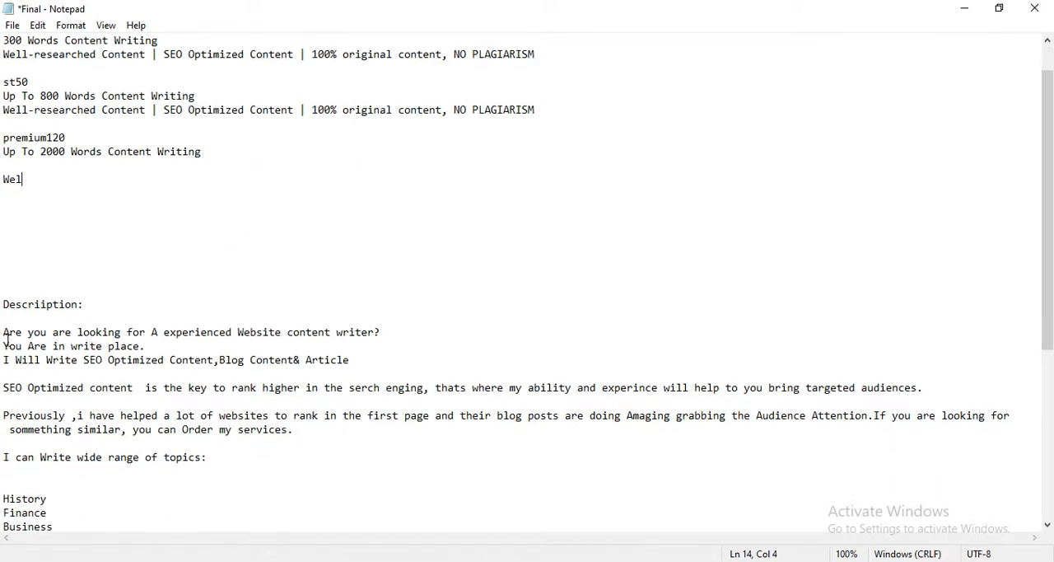
pyautogui.scroll(-1, 7, 346)
pyautogui.moveTo(5, 290); pyautogui.dragTo(911, 550)
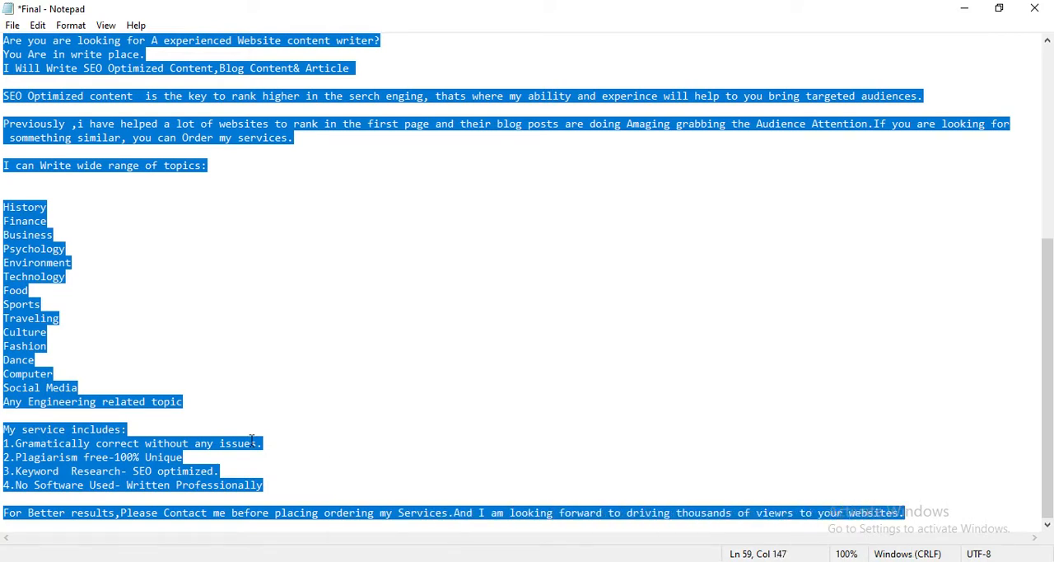
pyautogui.rightClick(23, 318)
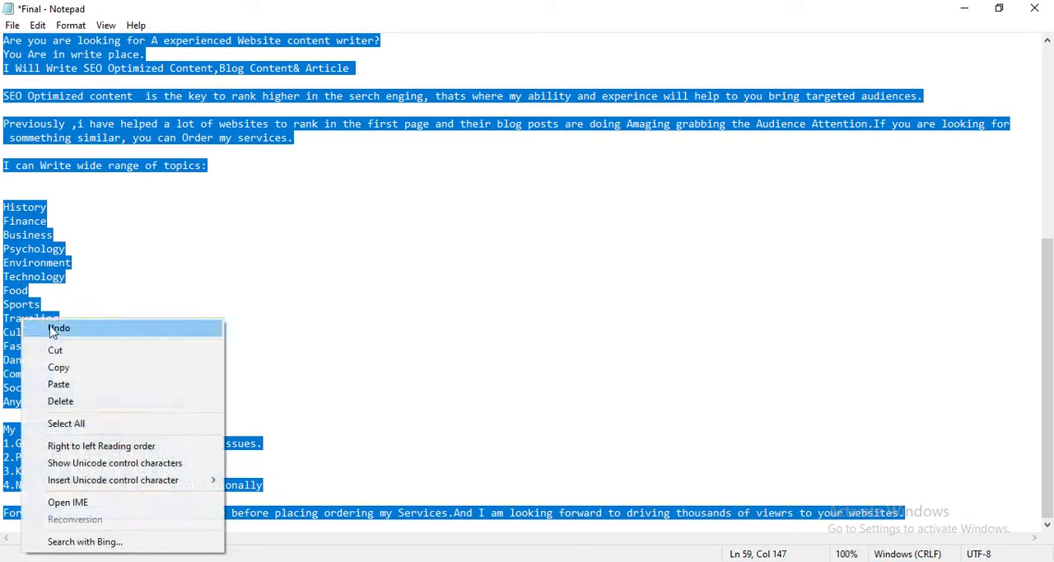
pyautogui.click(64, 367)
pyautogui.click(964, 7)
pyautogui.click(201, 282)
pyautogui.hotkey('ctrl', 'v')
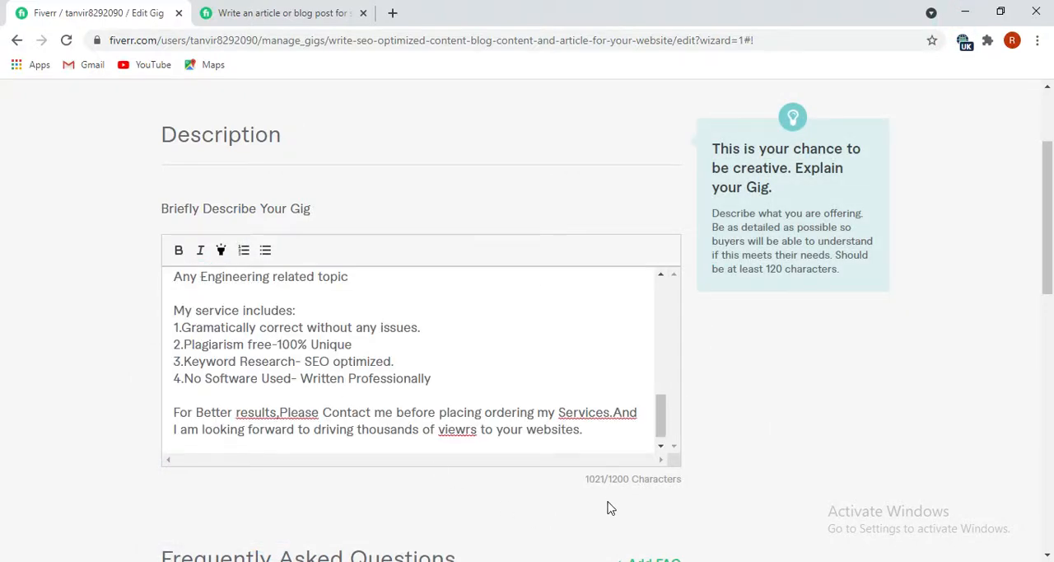
# In the description's closing paragraph, correct the flagged text to "views", "Services. And" and "results, Please".
pyautogui.rightClick(460, 428)
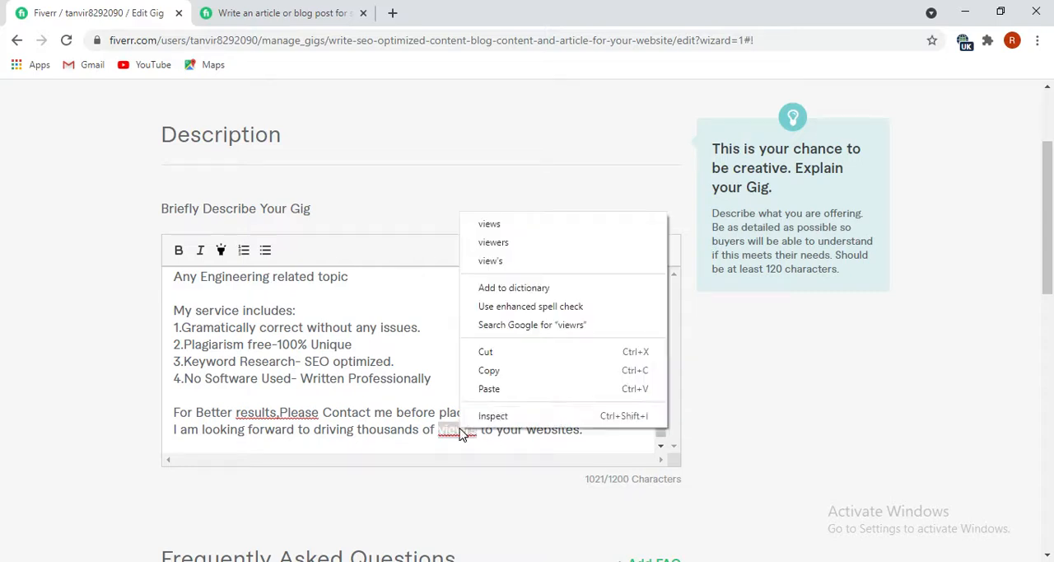
pyautogui.click(492, 223)
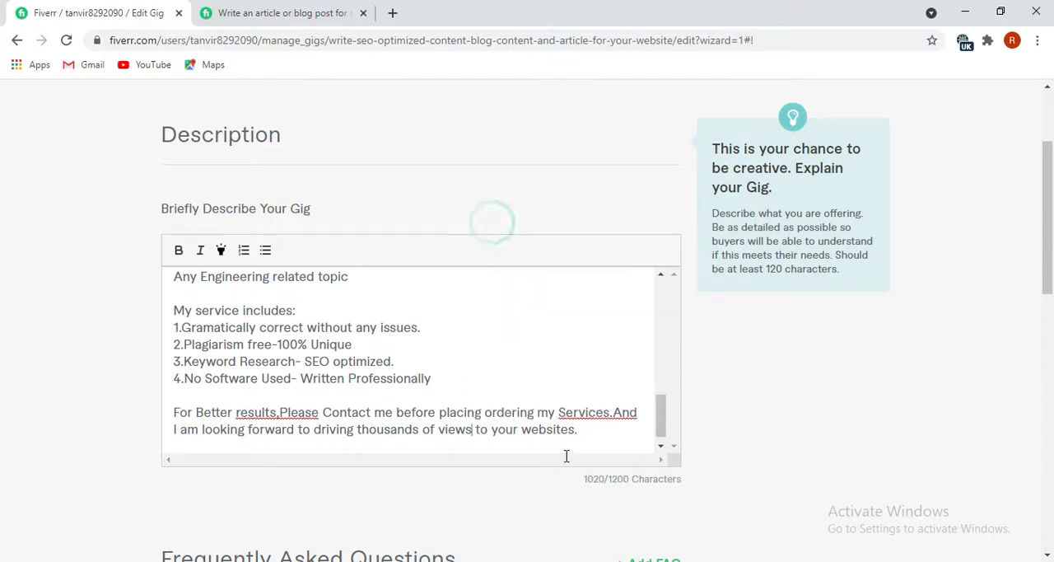
pyautogui.rightClick(594, 415)
pyautogui.click(626, 226)
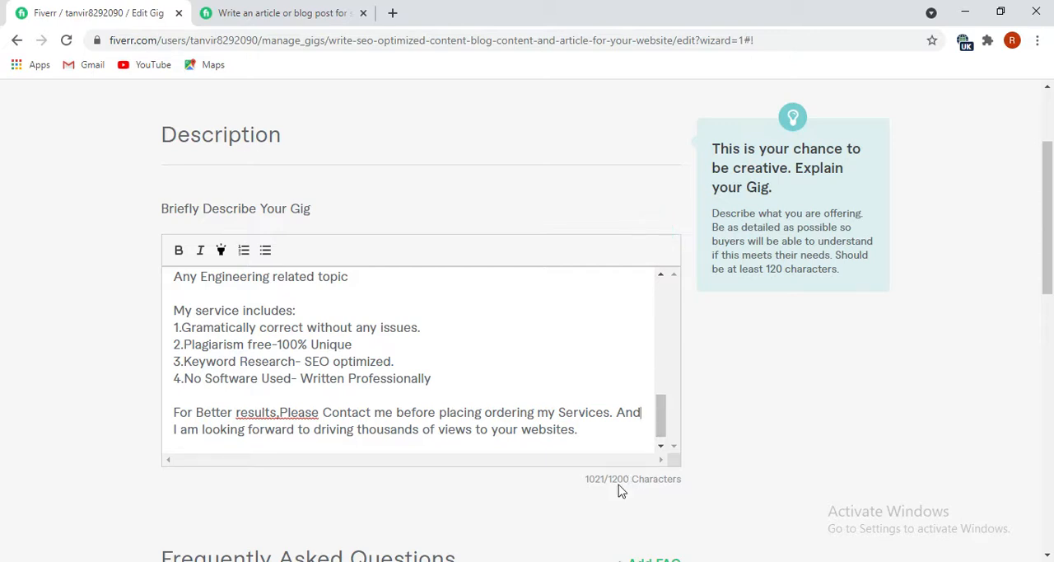
pyautogui.rightClick(279, 412)
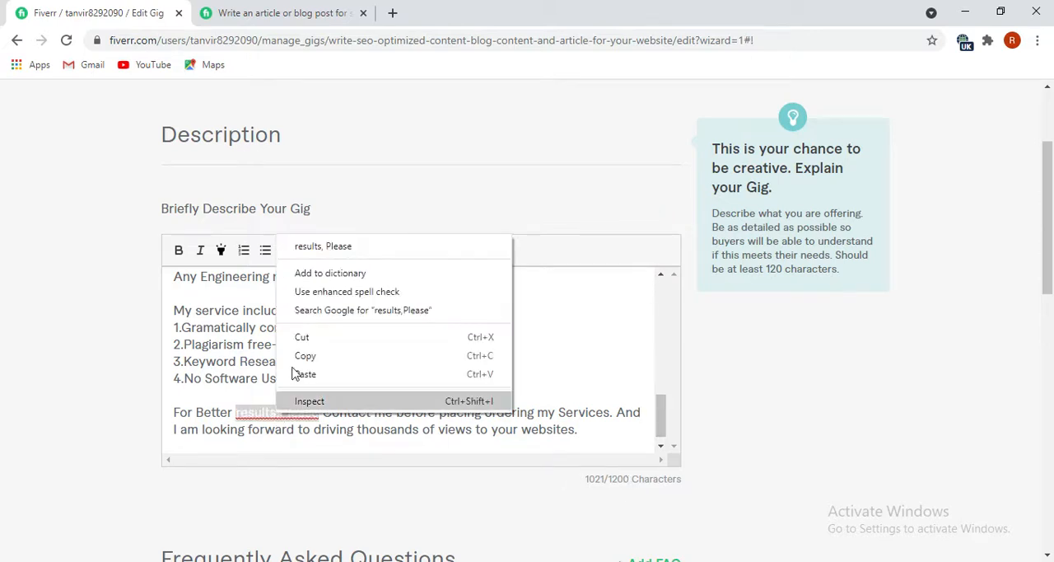
pyautogui.click(319, 245)
# In the description's "Previously" paragraph, correct "sommething" to "something" and "Amaging" to "Amazing".
pyautogui.scroll(5, 377, 452)
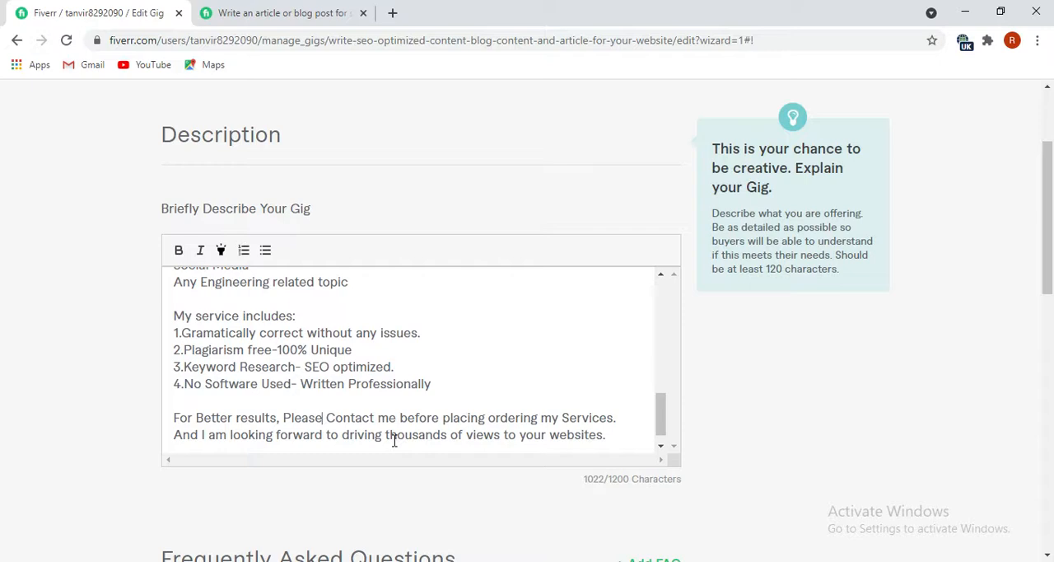
pyautogui.scroll(3, 267, 416)
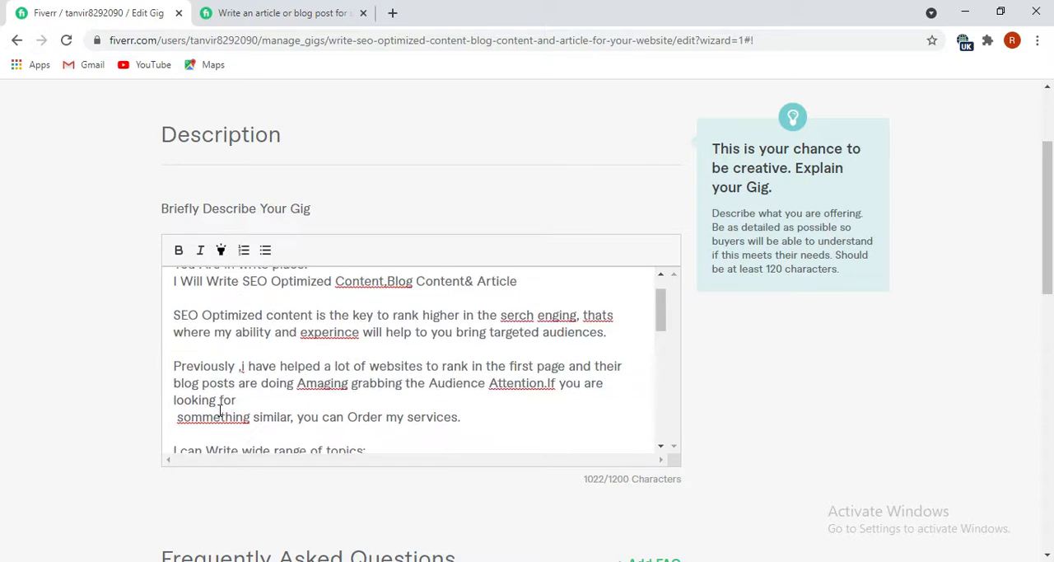
pyautogui.rightClick(215, 417)
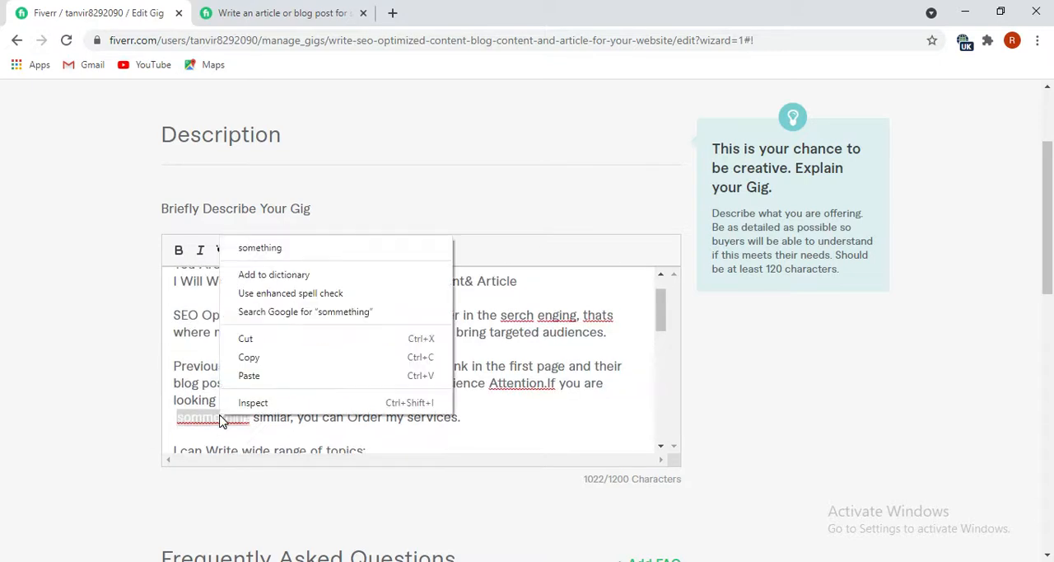
pyautogui.click(276, 248)
pyautogui.rightClick(331, 387)
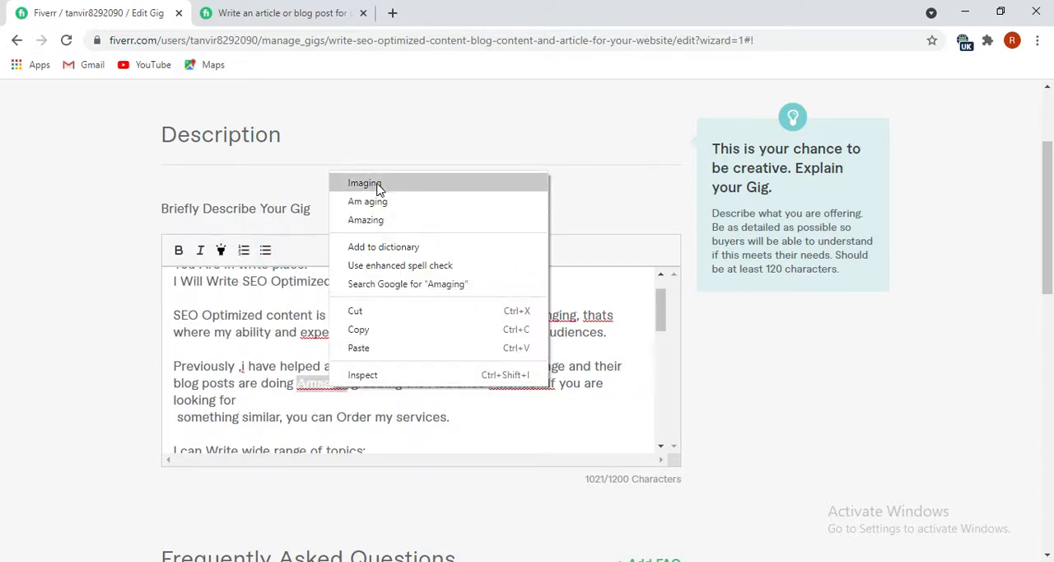
pyautogui.click(374, 219)
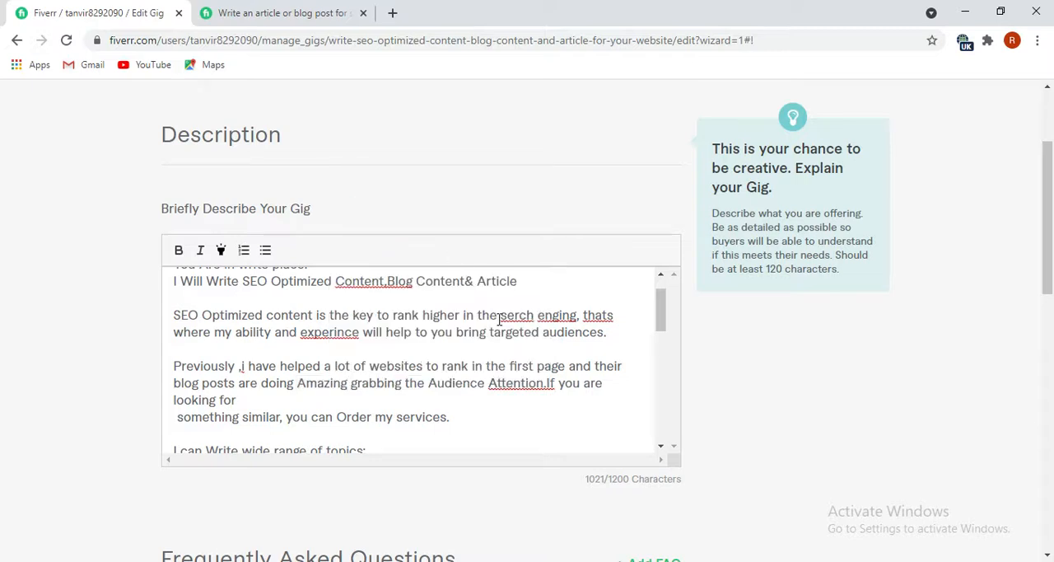
# In the description's "SEO Optimized content" paragraph, correct "serch" to "search" and respell "enging" as "engazing".
pyautogui.rightClick(517, 316)
pyautogui.click(520, 329)
pyautogui.rightClick(554, 319)
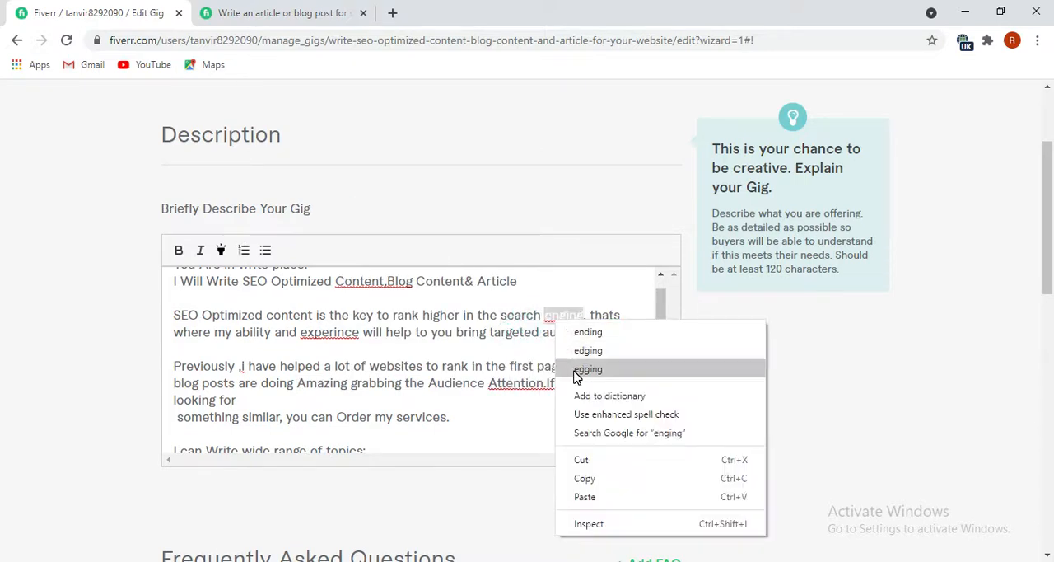
pyautogui.click(549, 311)
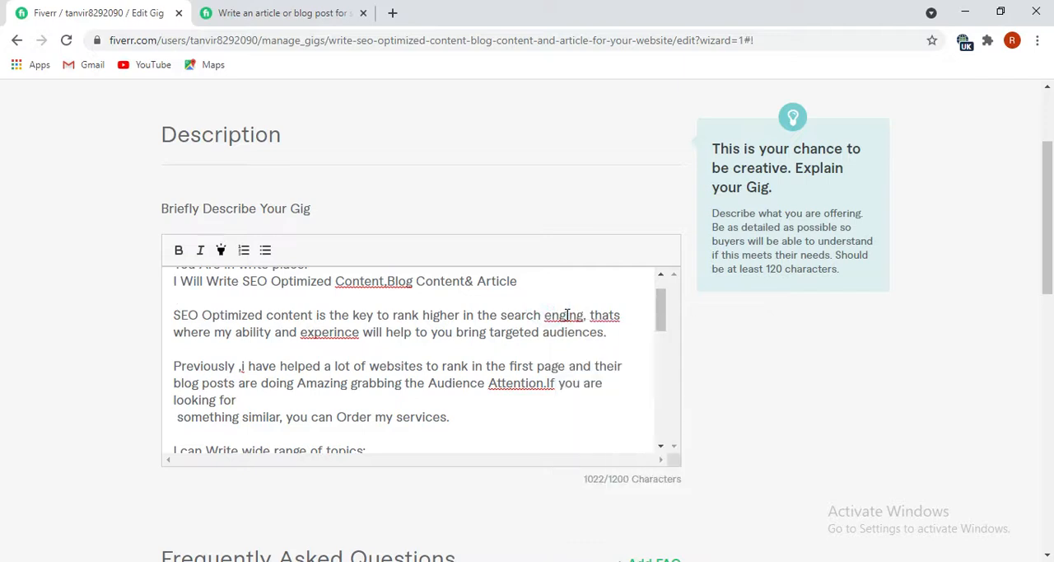
pyautogui.write('a')
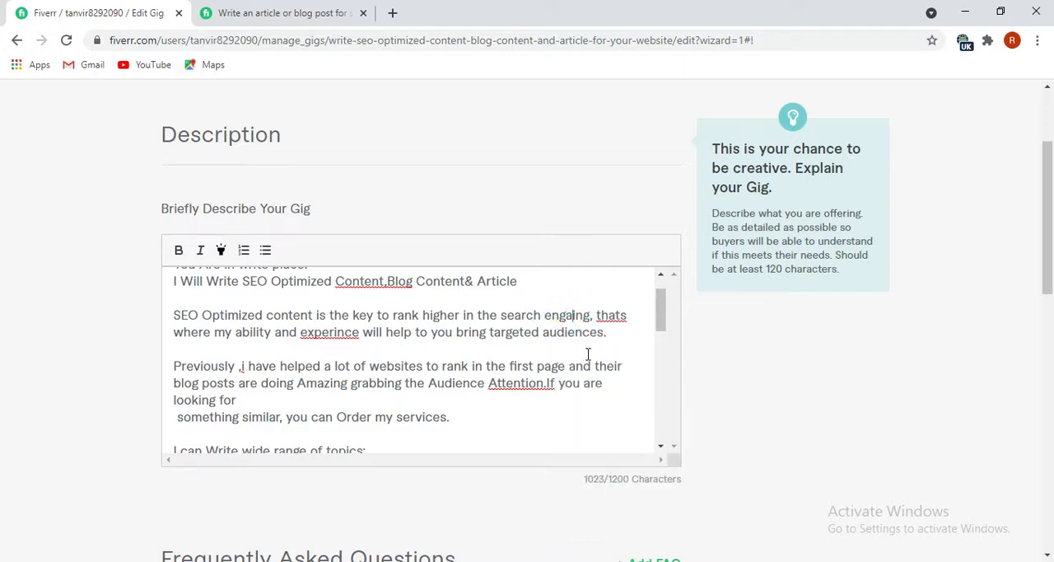
pyautogui.write('gi')
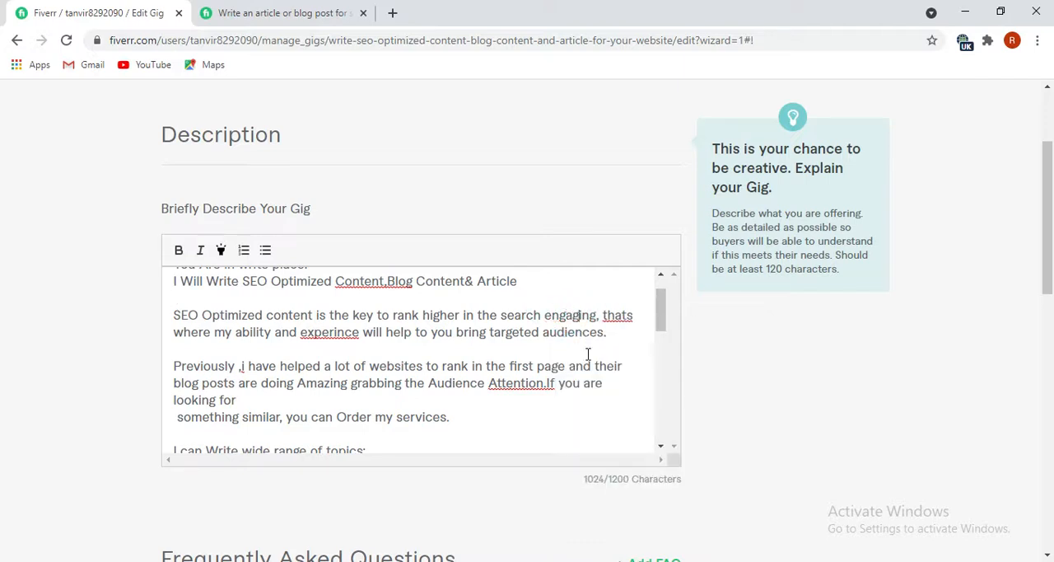
pyautogui.press('BackSpace')
pyautogui.press('BackSpace')
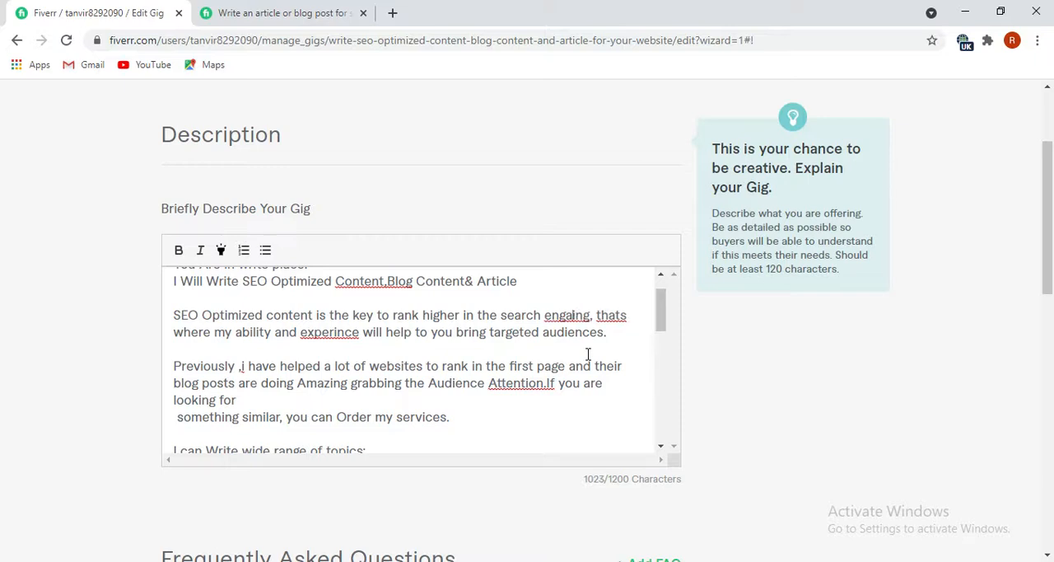
pyautogui.write('z')
# Correct the flagged description words to "that's", "Attention. If" and "experience".
pyautogui.rightClick(621, 316)
pyautogui.click(635, 330)
pyautogui.rightClick(525, 383)
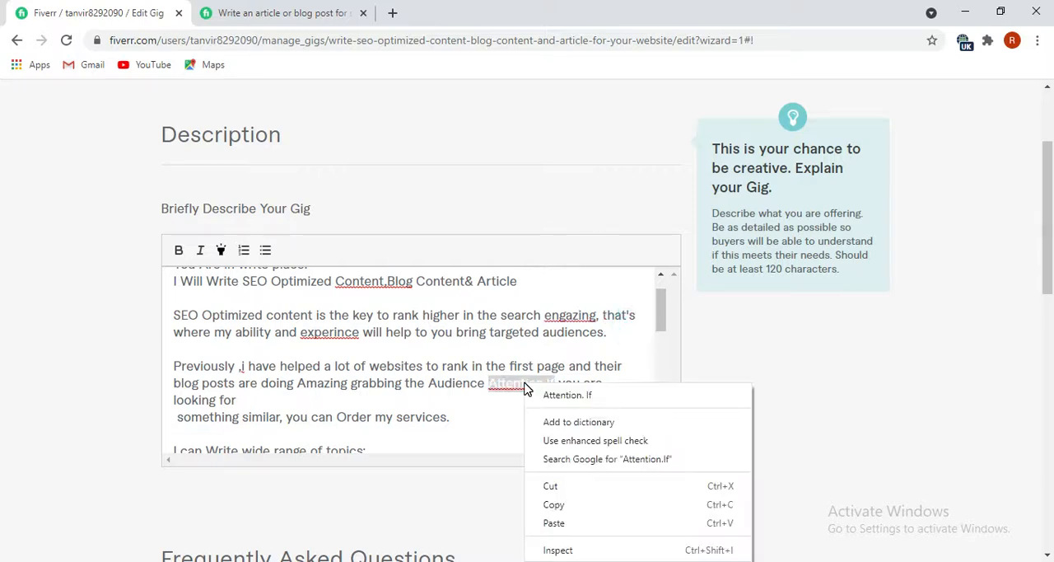
pyautogui.click(546, 395)
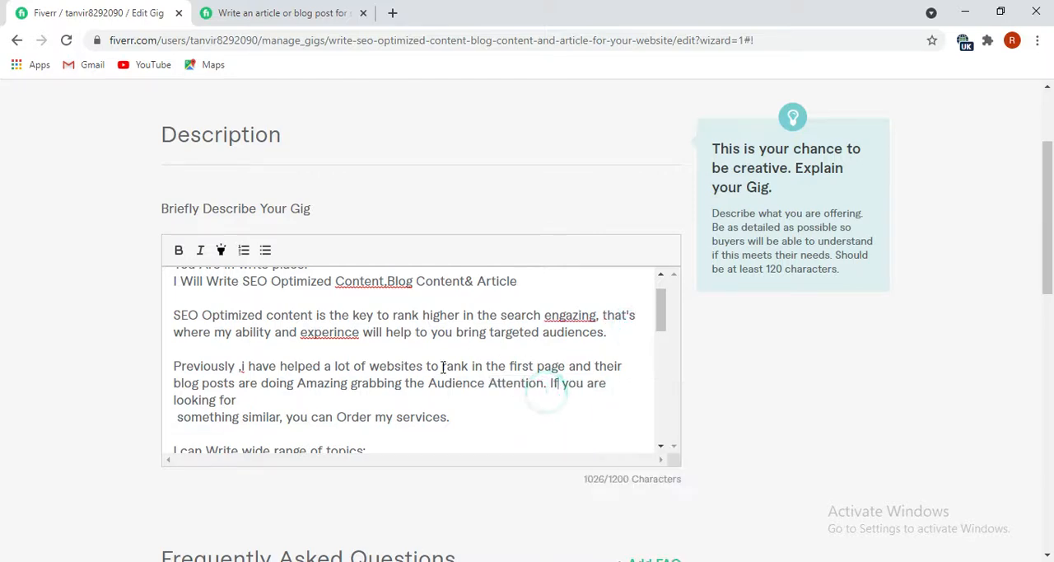
pyautogui.rightClick(339, 333)
pyautogui.click(359, 346)
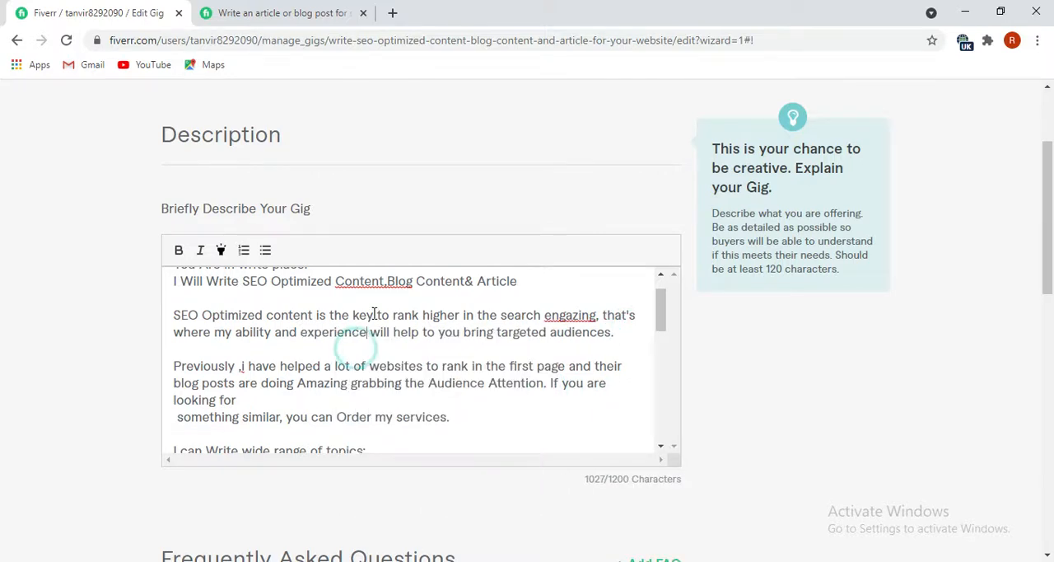
# Correct the remaining flagged text to "Content, Blog" in the opening lines, "engaging" after "search", and capital "I" after "Previously".
pyautogui.scroll(2, 369, 306)
pyautogui.rightClick(377, 326)
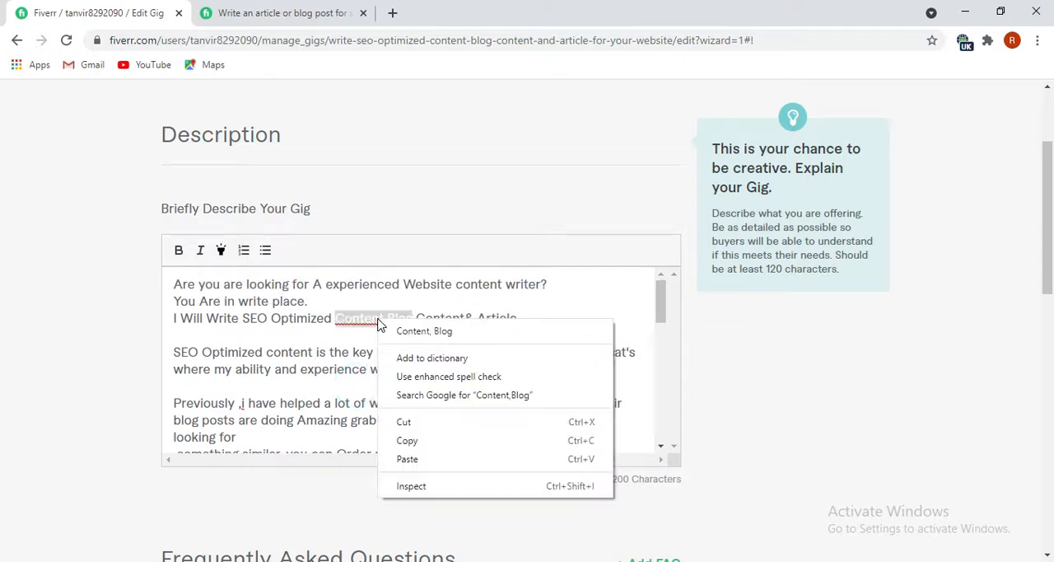
pyautogui.click(405, 332)
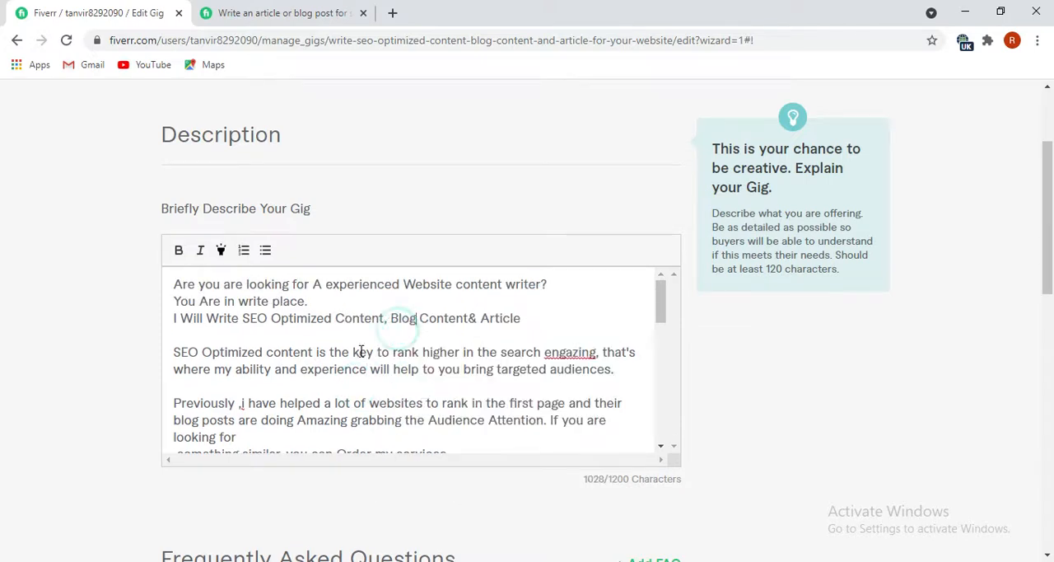
pyautogui.rightClick(567, 350)
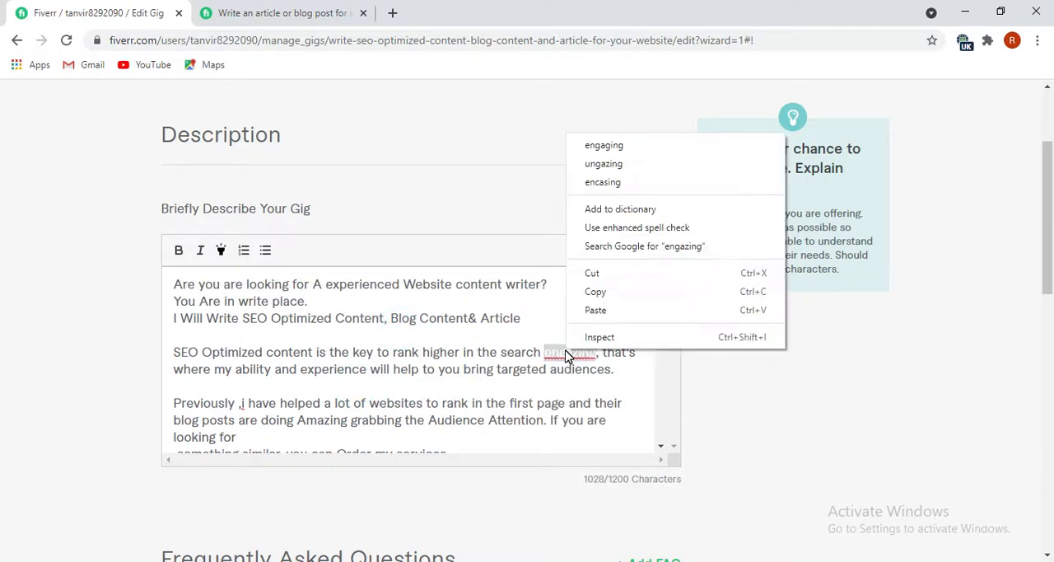
pyautogui.click(604, 145)
pyautogui.scroll(-1, 384, 454)
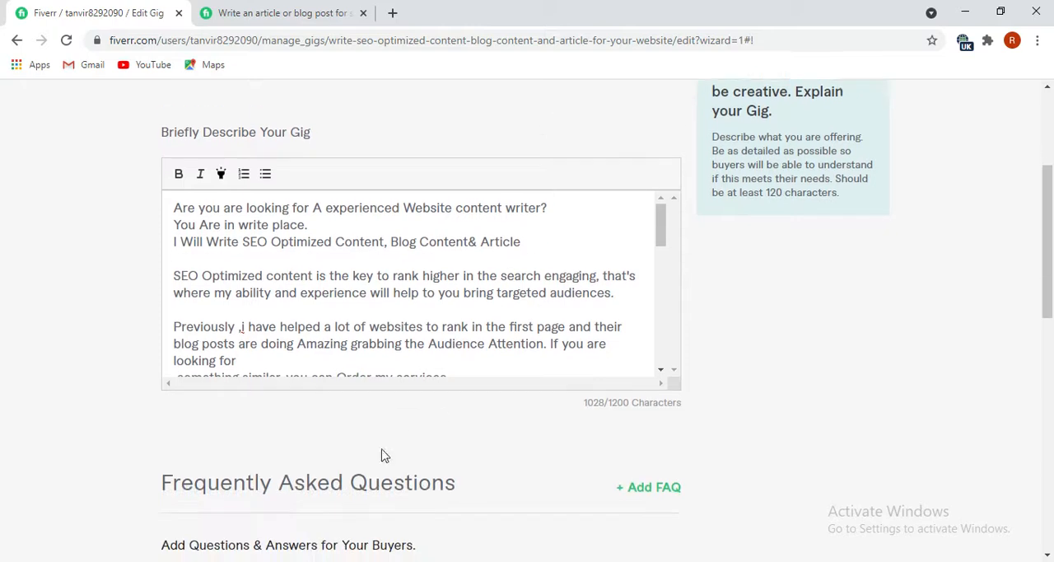
pyautogui.rightClick(242, 331)
pyautogui.click(252, 342)
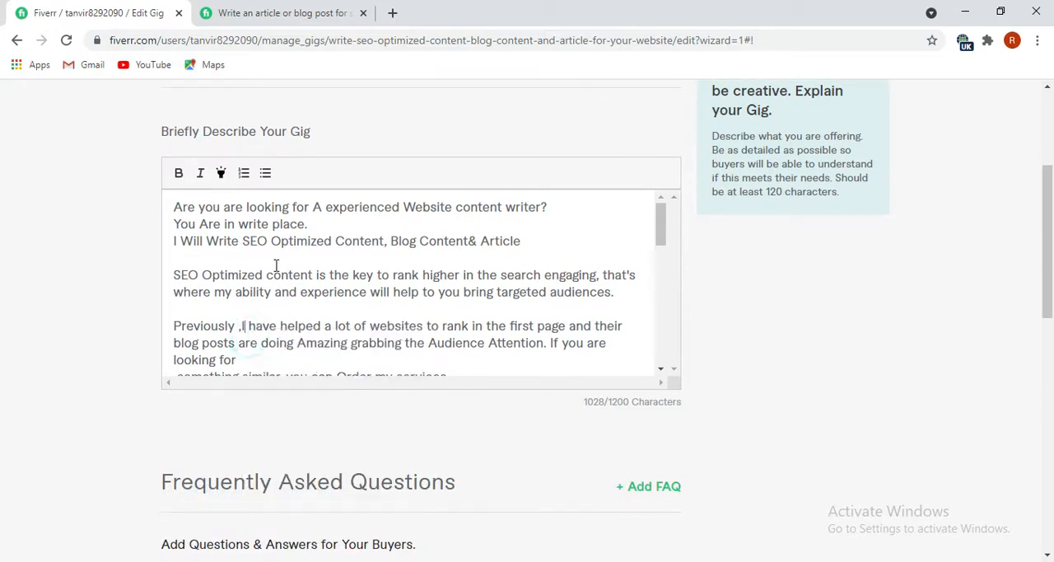
# Make the description's three opening lines, from "Are you are looking for" to "Content& Article", bold and highlighted.
pyautogui.scroll(-3, 277, 265)
pyautogui.scroll(1, 251, 280)
pyautogui.scroll(3, 245, 285)
pyautogui.scroll(-1, 176, 317)
pyautogui.scroll(1, 231, 317)
pyautogui.moveTo(521, 244); pyautogui.dragTo(171, 206)
pyautogui.click(178, 174)
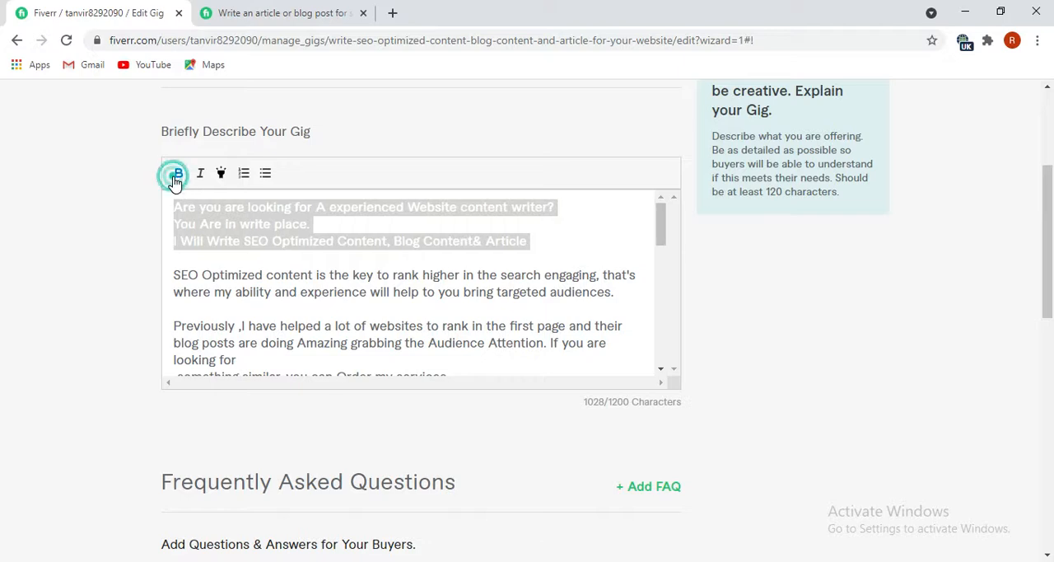
pyautogui.click(221, 174)
pyautogui.click(386, 272)
# Remove the stray space and line break before "something similar" so it continues directly after "looking for".
pyautogui.scroll(-2, 322, 305)
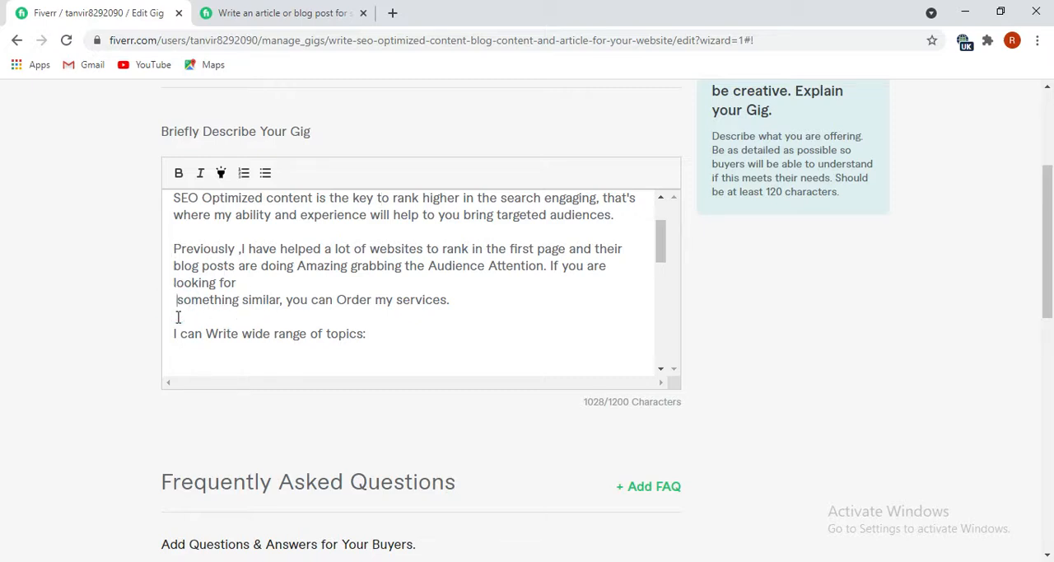
pyautogui.press('BackSpace')
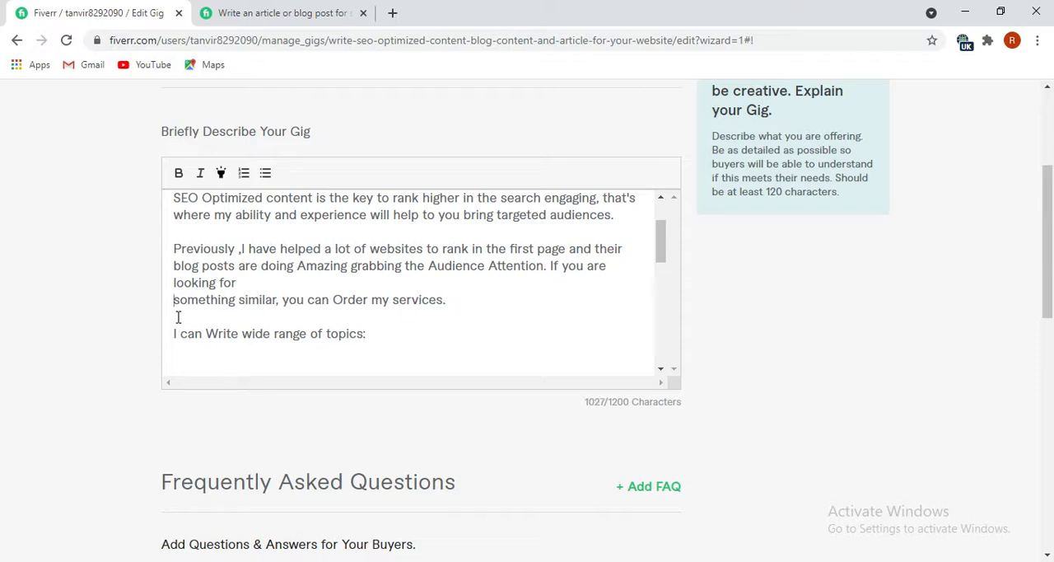
pyautogui.press('BackSpace')
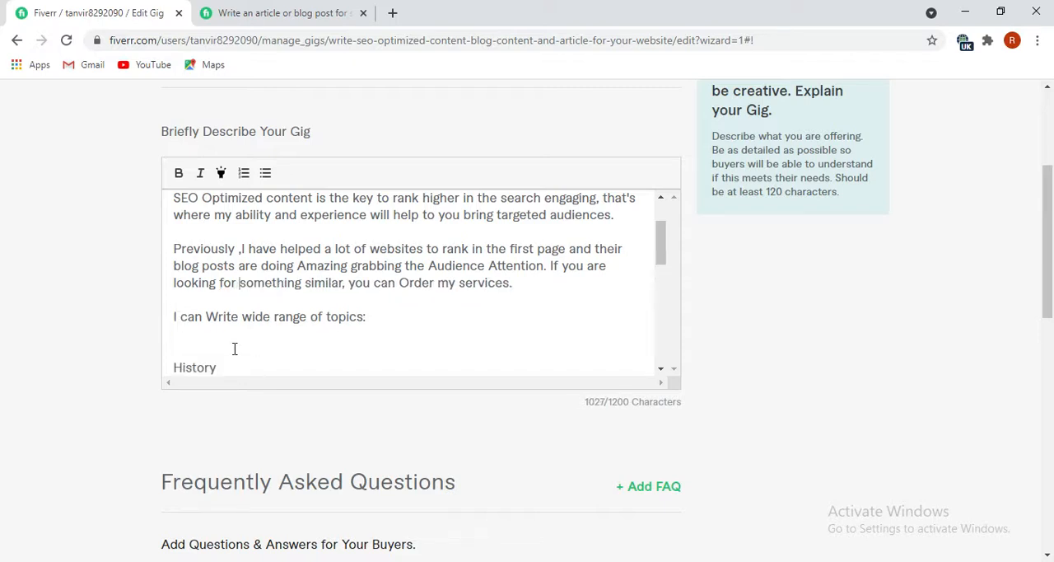
# Make the heading "I can Write wide range of topics:" bold and highlighted.
pyautogui.scroll(-1, 235, 348)
pyautogui.moveTo(370, 242); pyautogui.dragTo(176, 242)
pyautogui.click(178, 175)
pyautogui.click(220, 173)
pyautogui.click(277, 291)
# Reduce the gap between the topics heading and "History" to a single blank line, leaving the topic list unnumbered.
pyautogui.scroll(-2, 284, 294)
pyautogui.scroll(2, 280, 296)
pyautogui.click(172, 288)
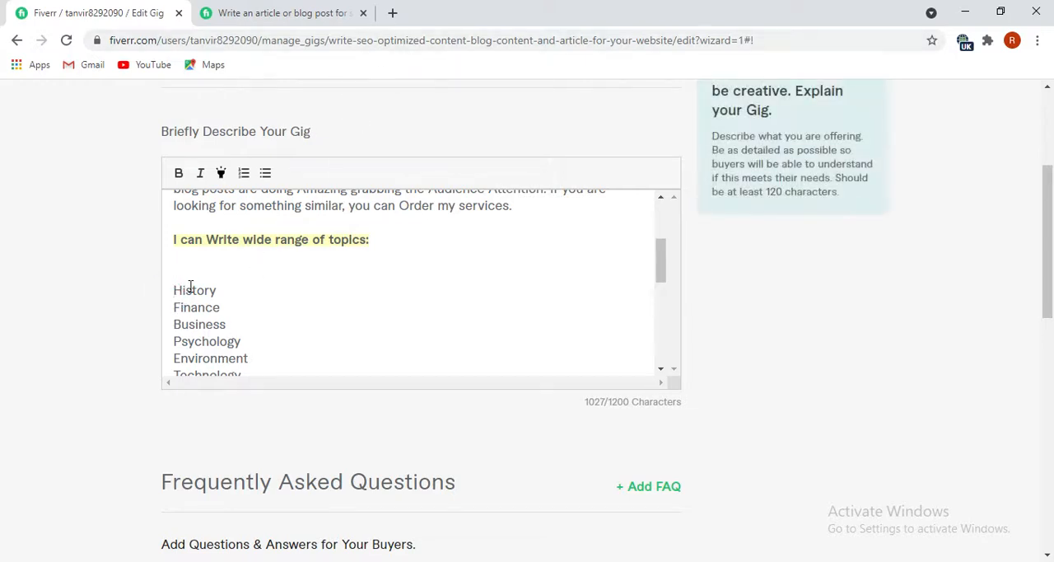
pyautogui.write('1.')
pyautogui.press('BackSpace')
pyautogui.press('BackSpace')
pyautogui.press('BackSpace')
pyautogui.press('BackSpace')
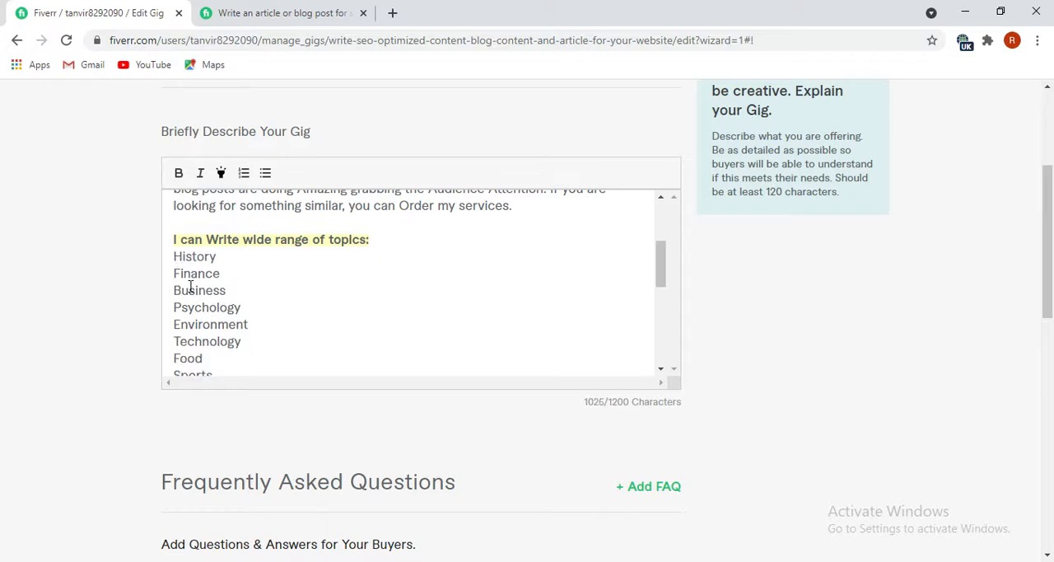
pyautogui.press('Return')
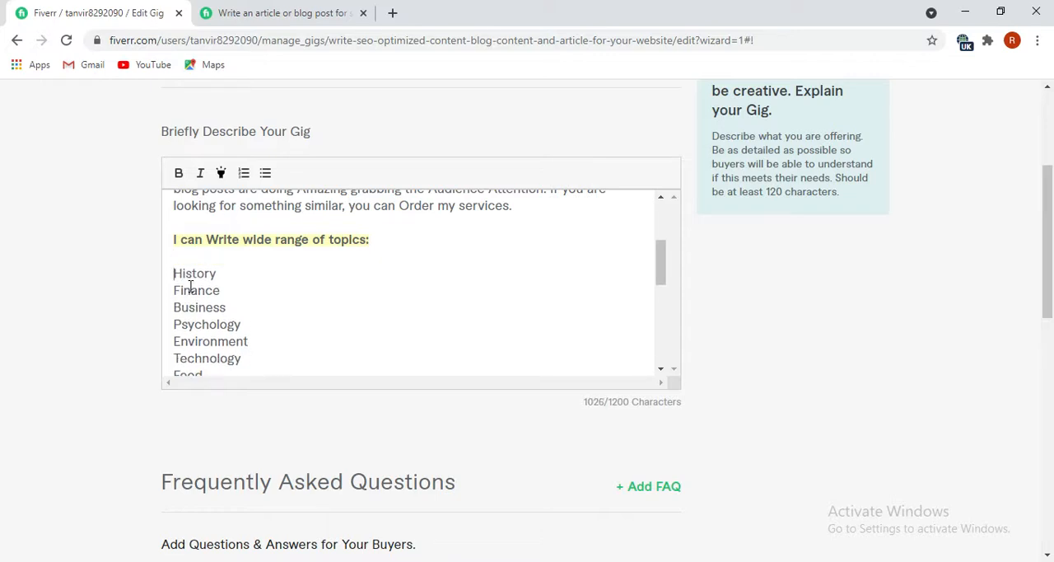
# Make the heading "My service includes:" below the topic list bold and highlighted.
pyautogui.scroll(-6, 190, 285)
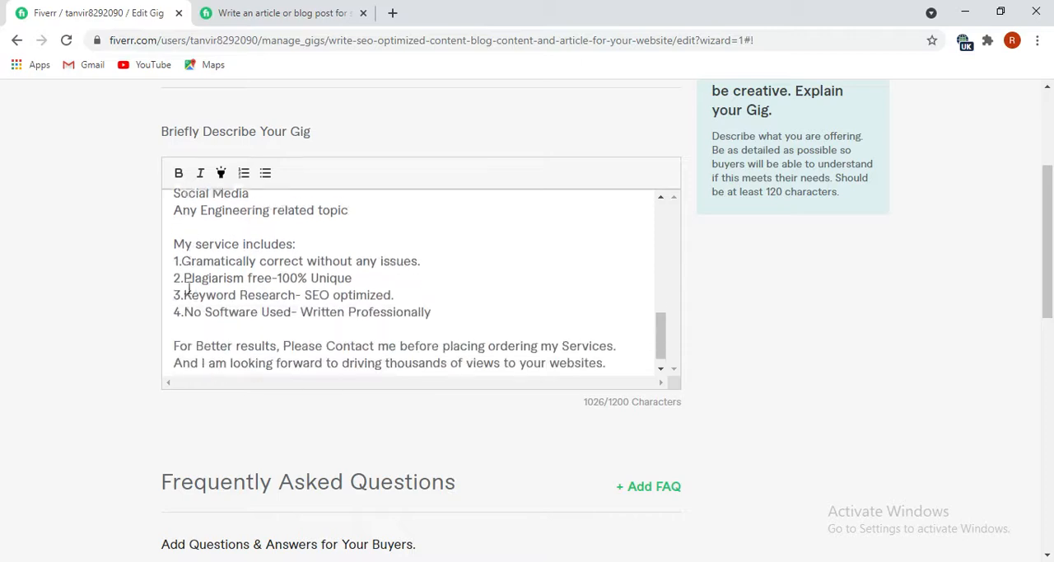
pyautogui.scroll(2, 297, 255)
pyautogui.moveTo(351, 280); pyautogui.dragTo(176, 274)
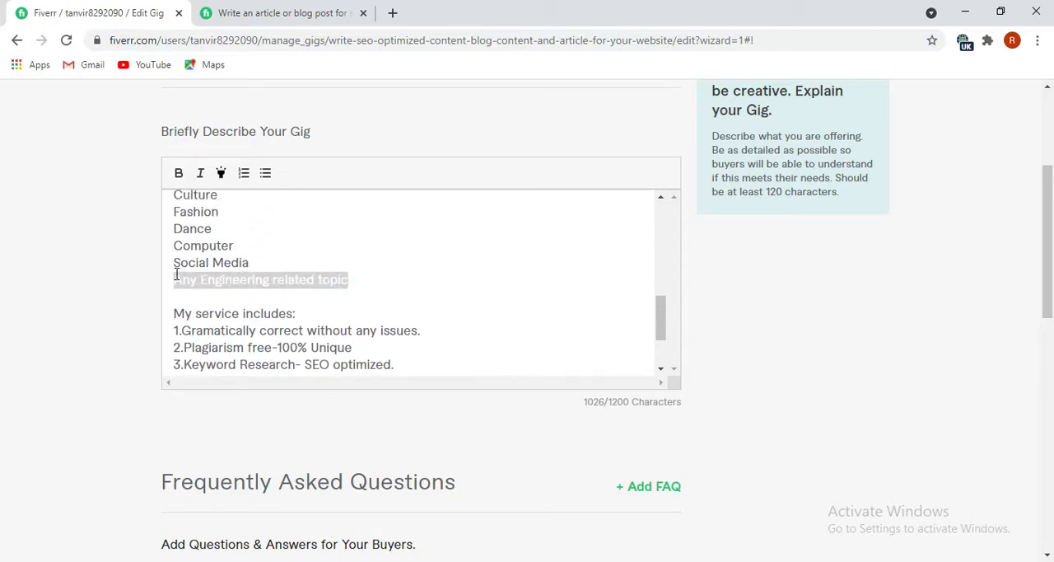
pyautogui.click(240, 292)
pyautogui.moveTo(299, 314); pyautogui.dragTo(157, 313)
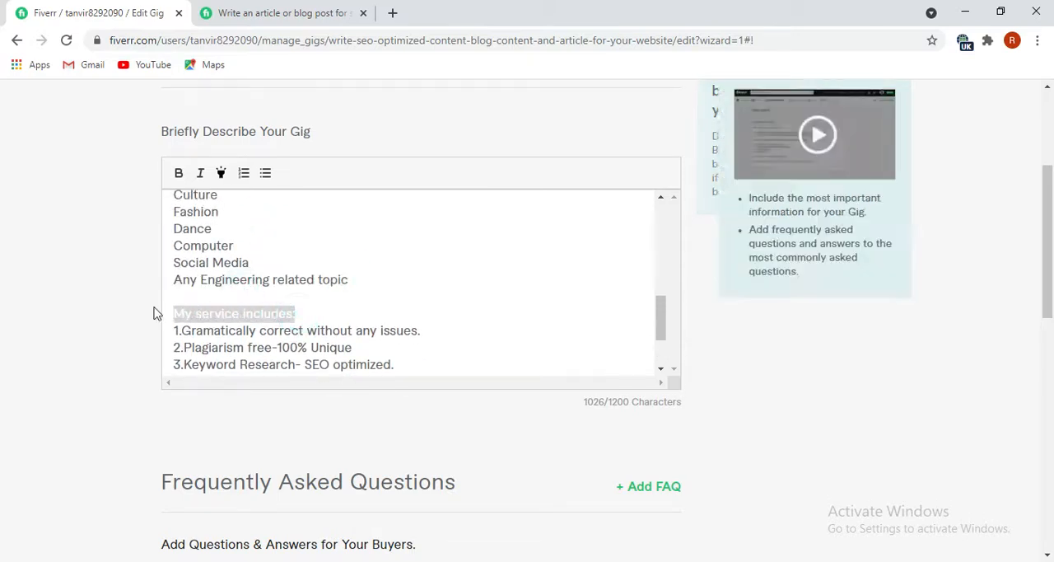
pyautogui.click(179, 174)
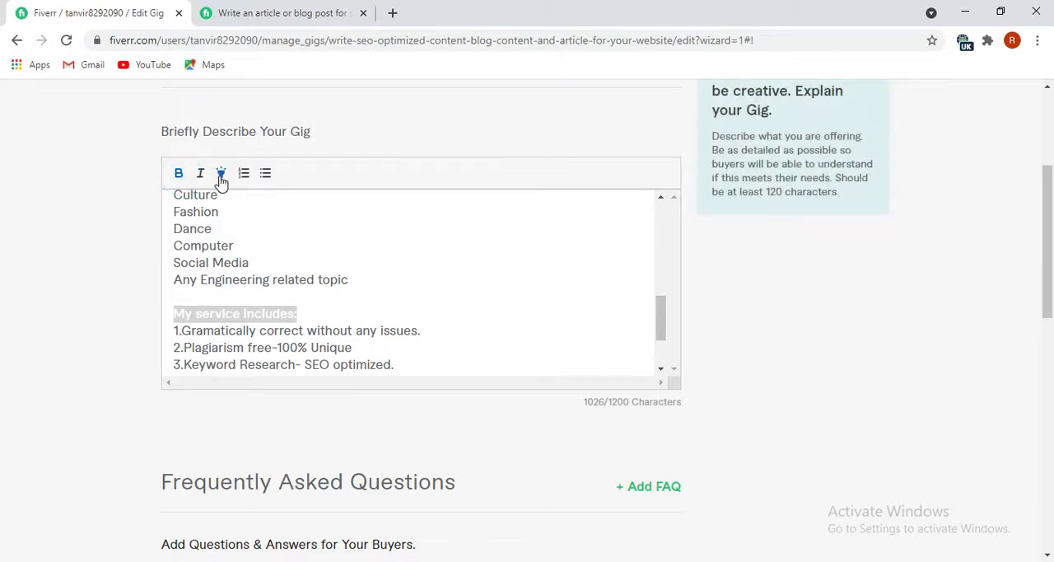
pyautogui.scroll(-2, 215, 251)
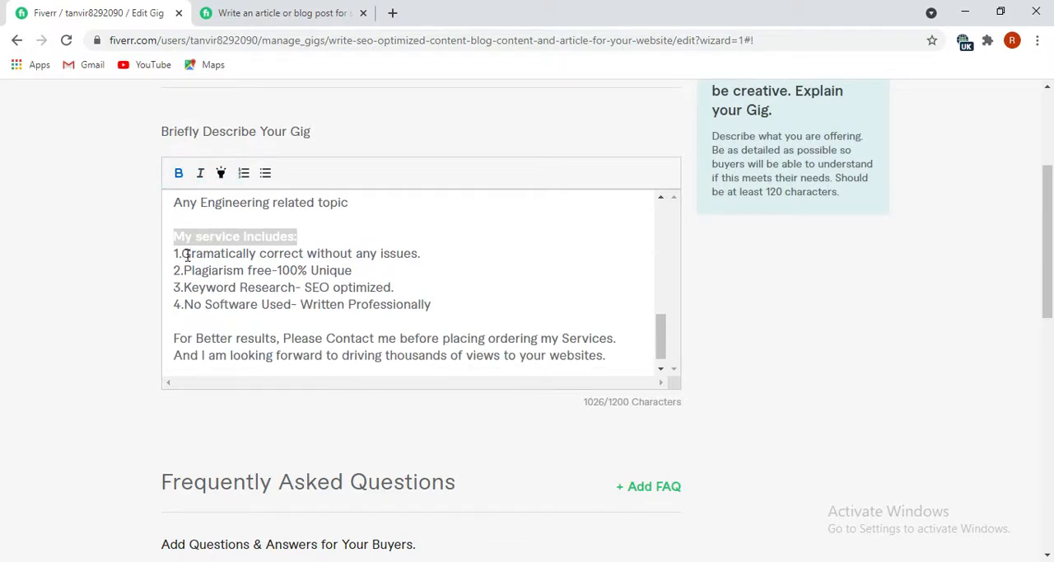
# Delete the number "1." in front of "Gramatically correct without any issues." in the service list.
pyautogui.click(178, 254)
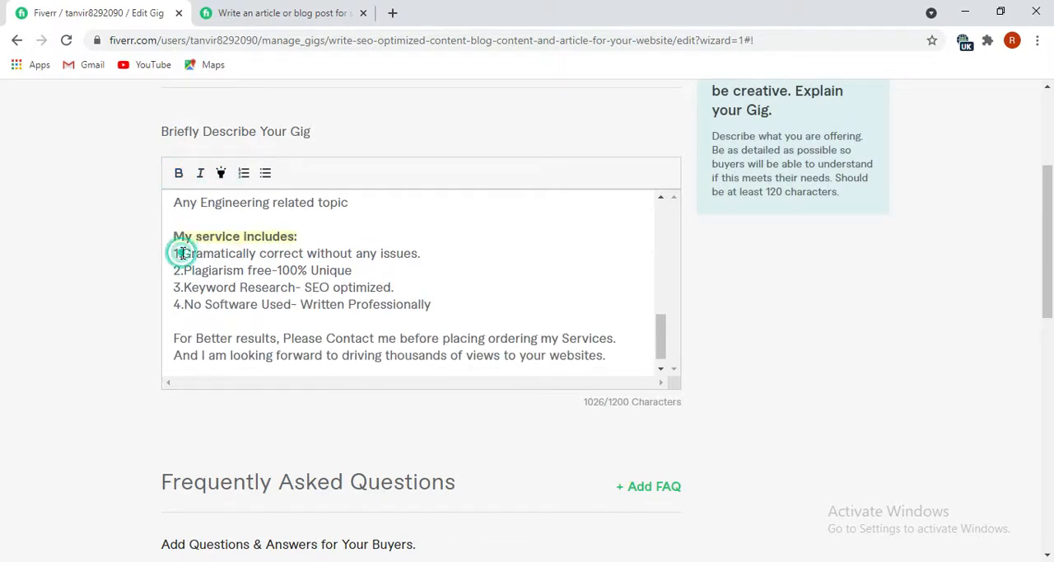
pyautogui.press('BackSpace')
pyautogui.press('BackSpace')
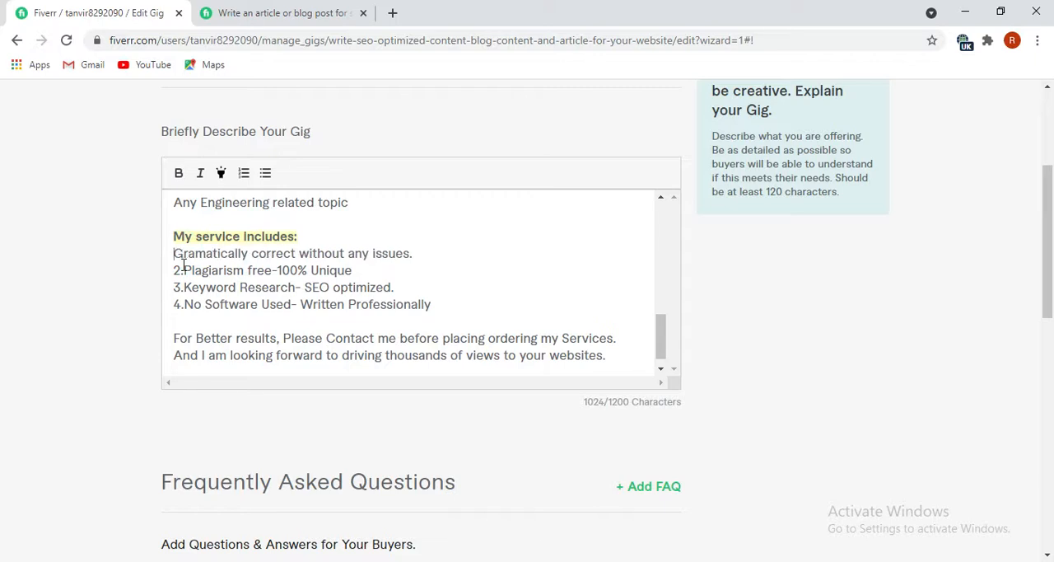
# Search Google for "free emoji" in a new browser tab, open getemoji.com and find the green check mark among the symbols.
pyautogui.click(393, 15)
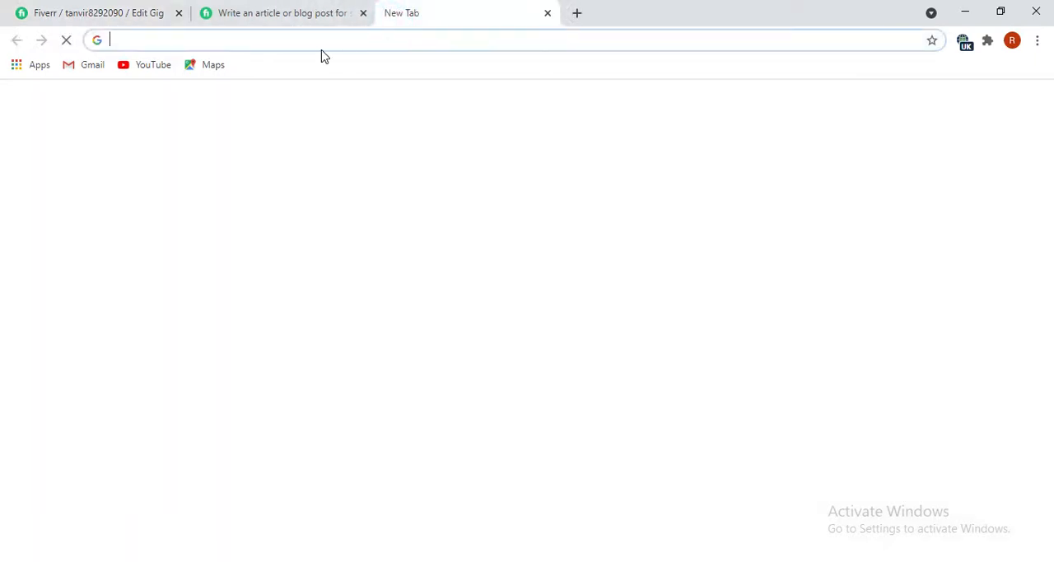
pyautogui.write('free emoji')
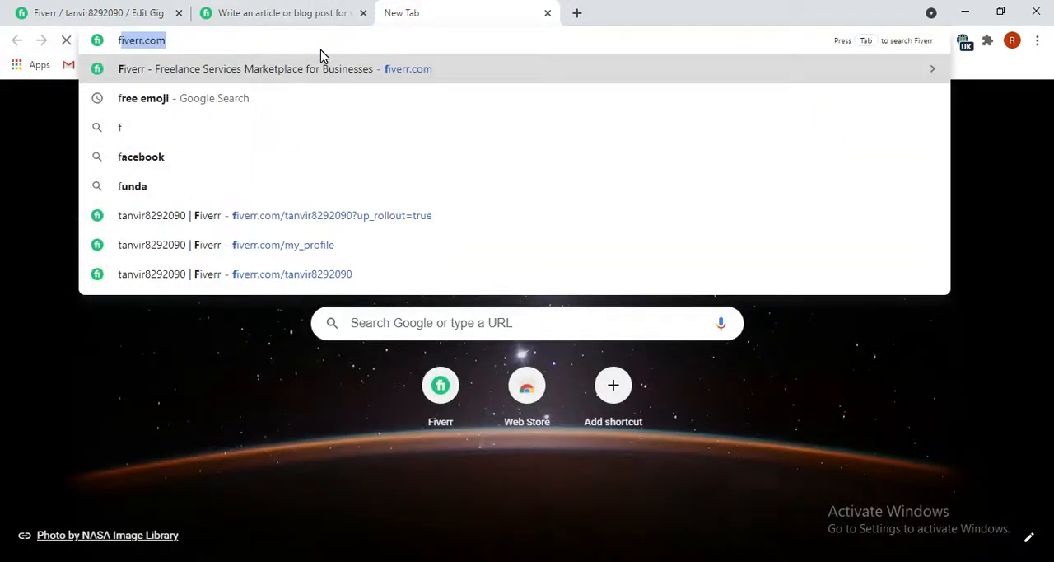
pyautogui.click(236, 100)
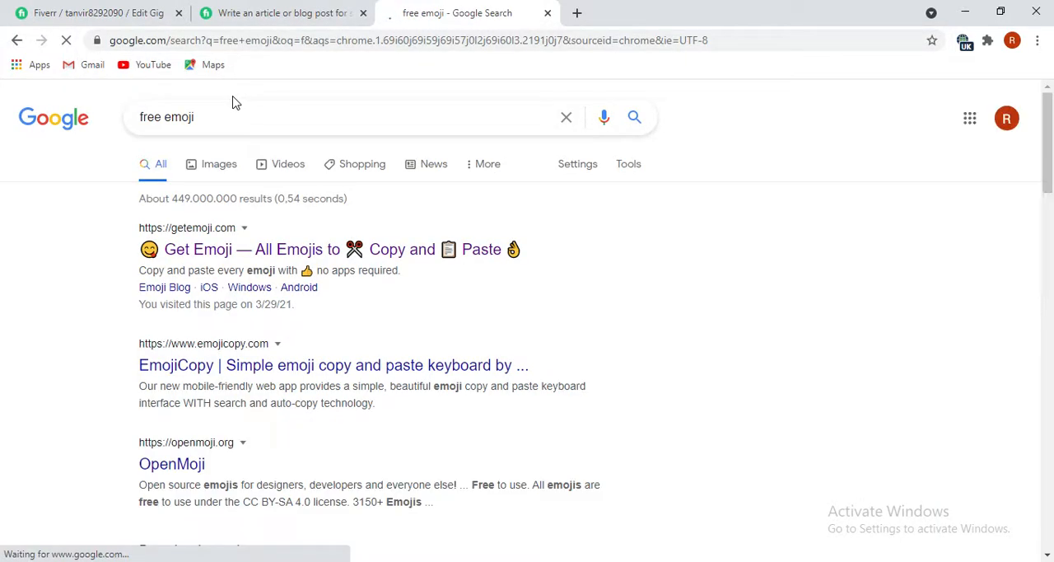
pyautogui.click(227, 251)
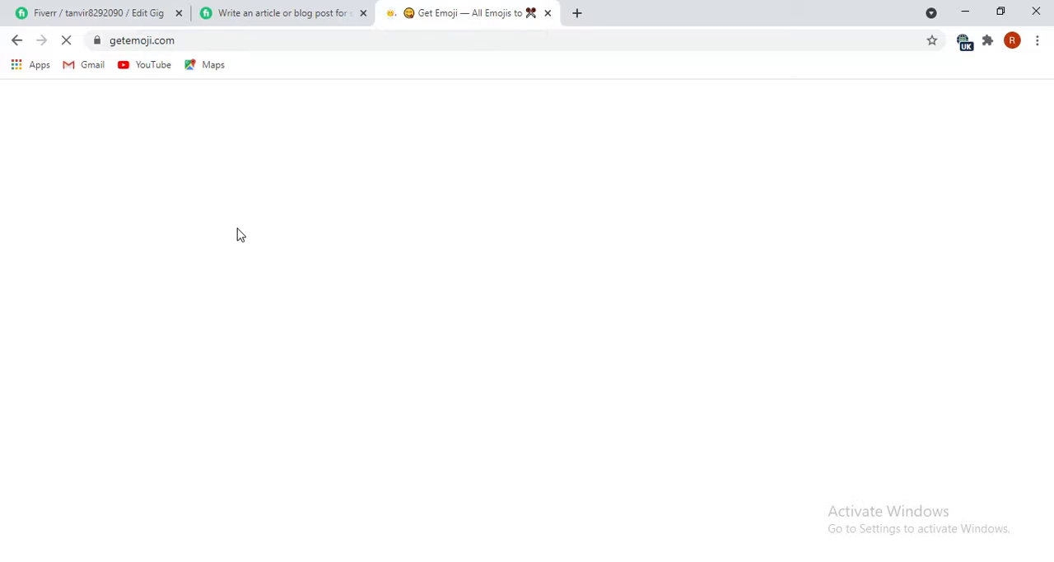
pyautogui.scroll(-20, 417, 424)
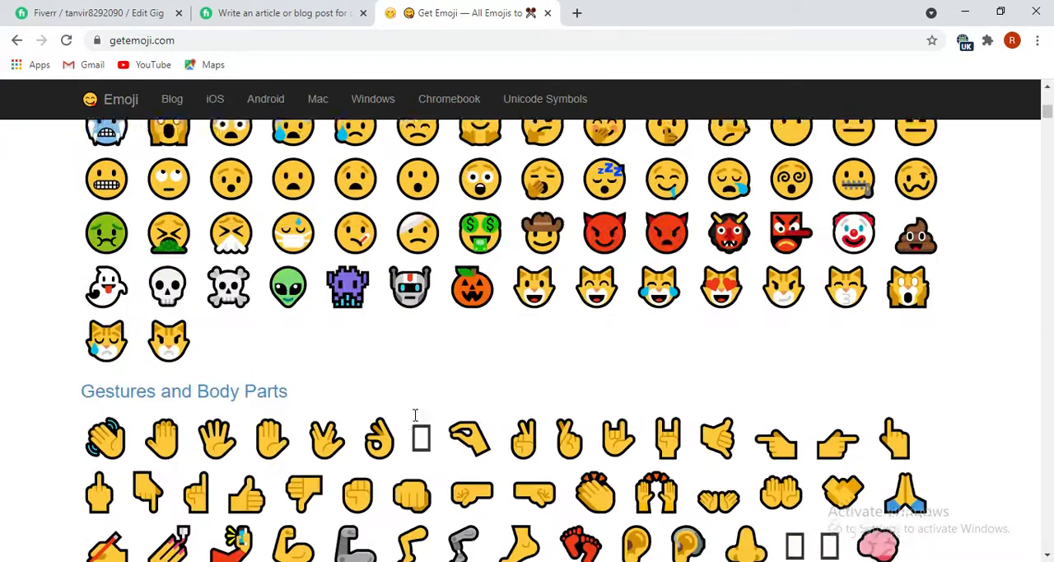
pyautogui.scroll(-20, 412, 436)
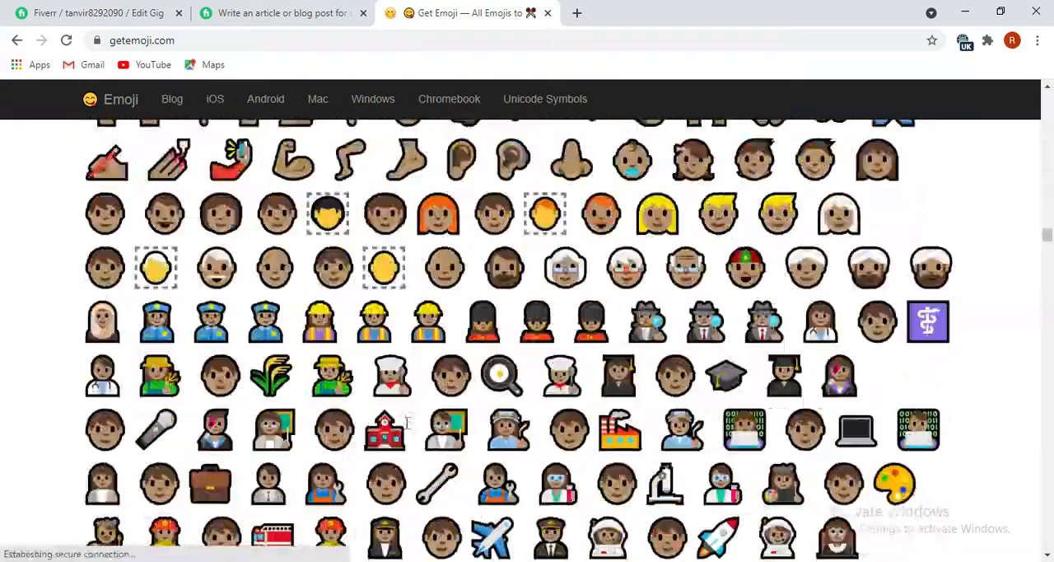
pyautogui.scroll(-20, 404, 420)
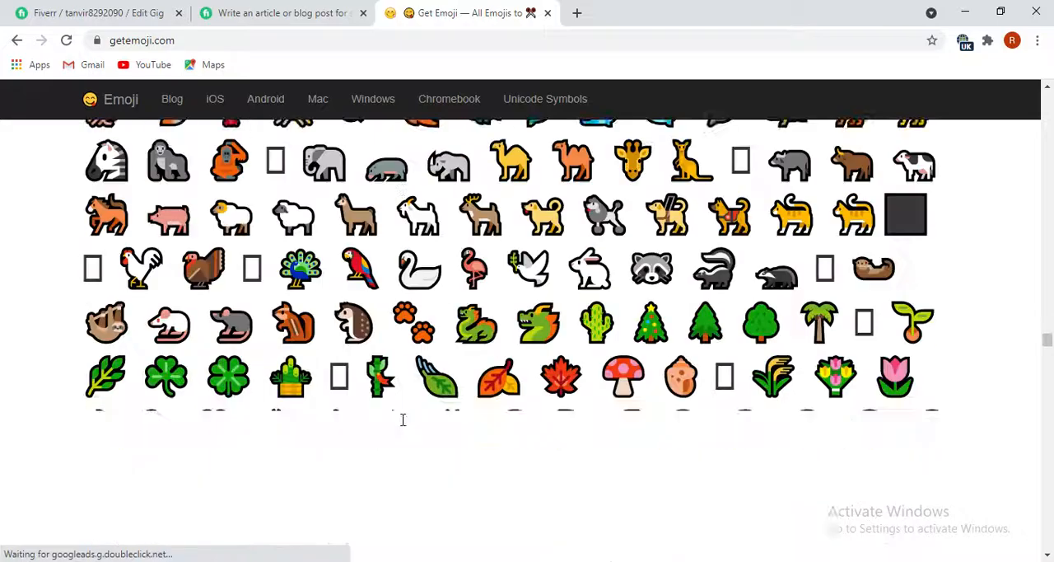
pyautogui.scroll(-20, 400, 418)
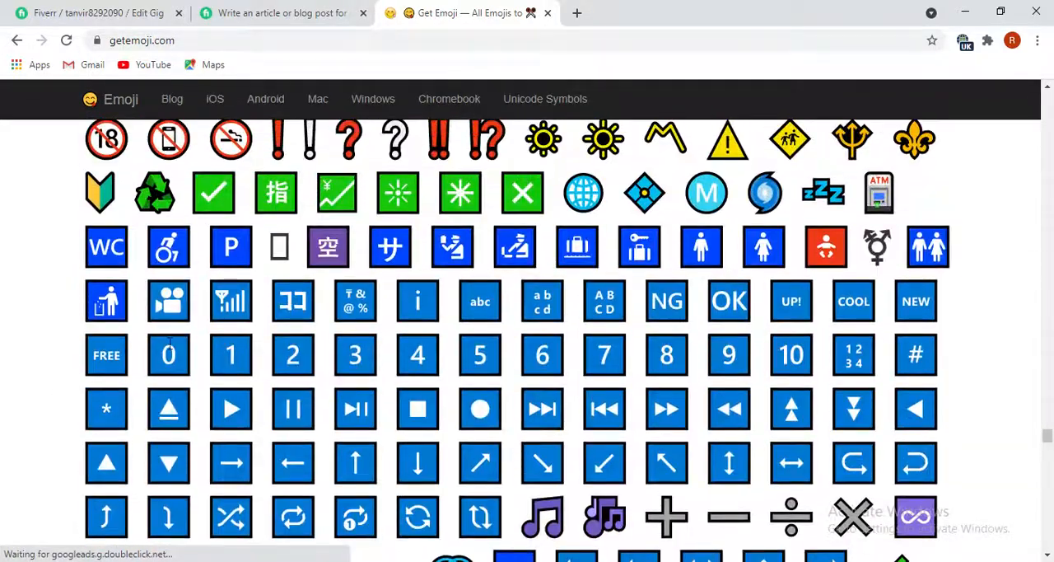
# Copy the green check mark emoji from getemoji.com and paste it in front of "Gramatically correct without any issues." in the Fiverr gig description.
pyautogui.doubleClick(216, 193)
pyautogui.hotkey('ctrl', 'c')
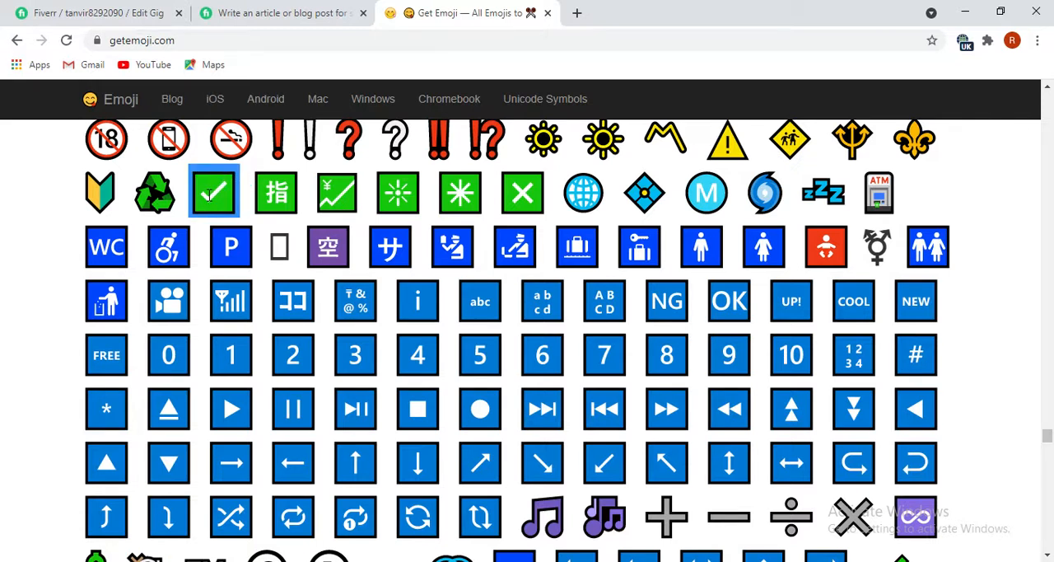
pyautogui.rightClick(210, 201)
pyautogui.click(224, 207)
pyautogui.hotkey('alt', 'Tab')
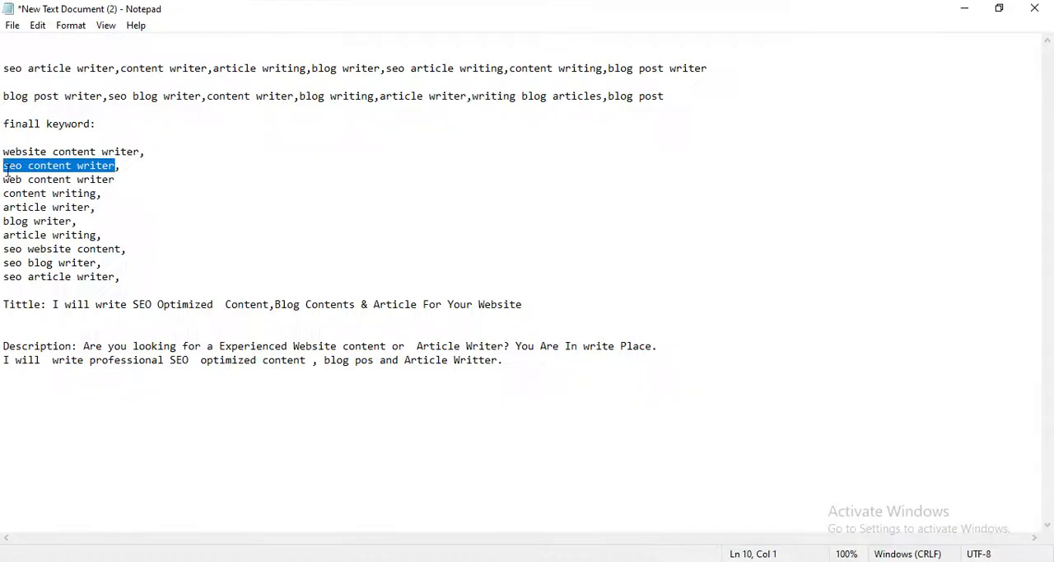
pyautogui.hotkey('alt', 'Tab')
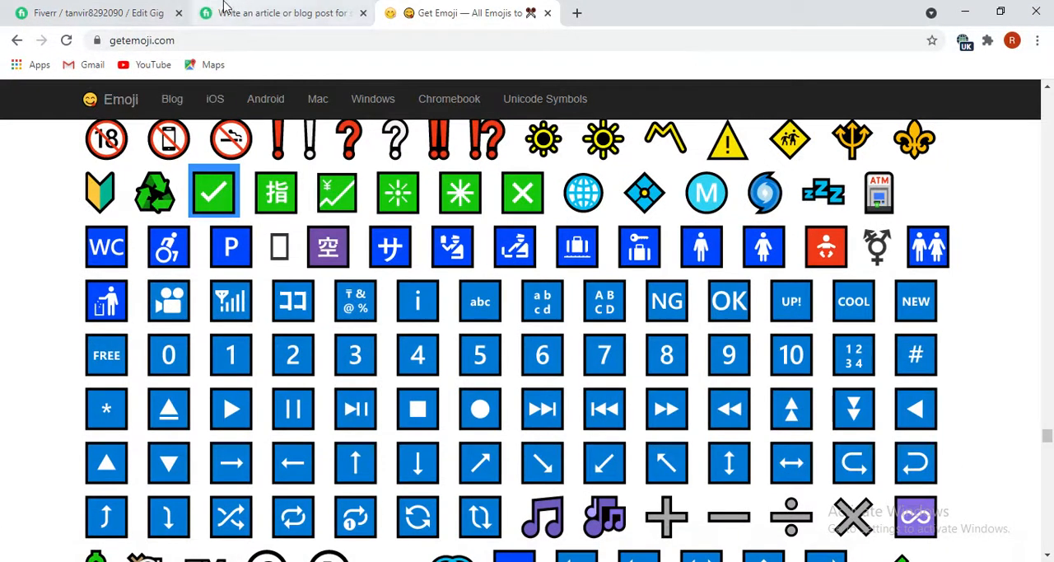
pyautogui.click(161, 12)
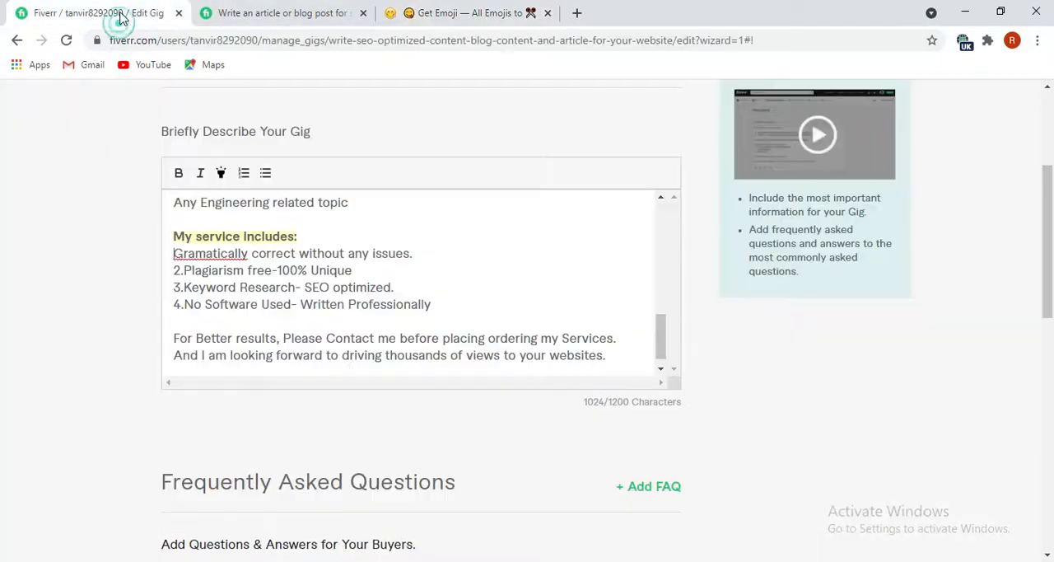
pyautogui.click(168, 255)
pyautogui.hotkey('ctrl', 'v')
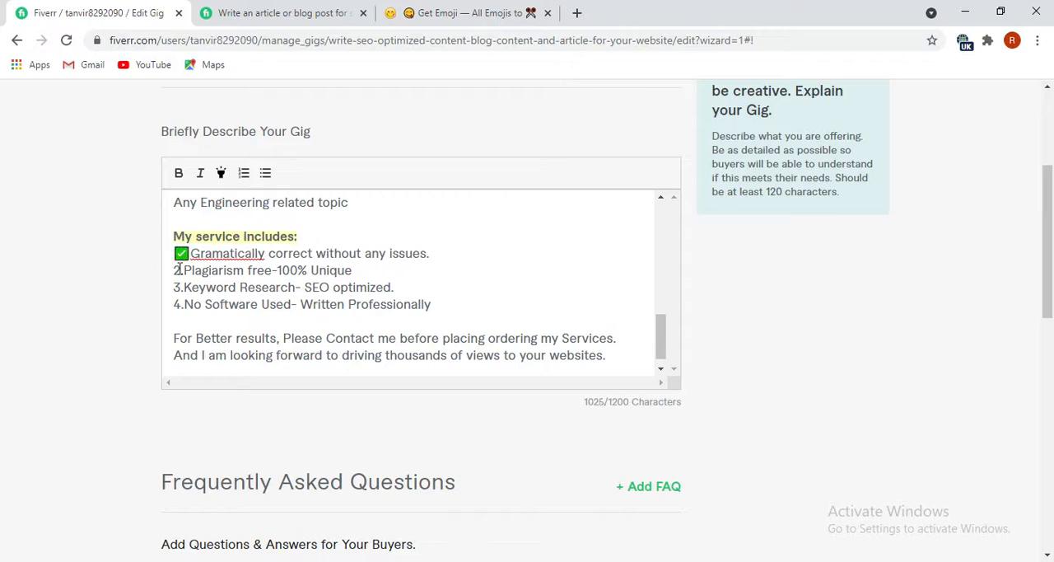
# Paste the green check mark in front of the Plagiarism free, Keyword Research and No Software Used lines of the service list.
pyautogui.click(183, 270)
pyautogui.hotkey('ctrl', 'v')
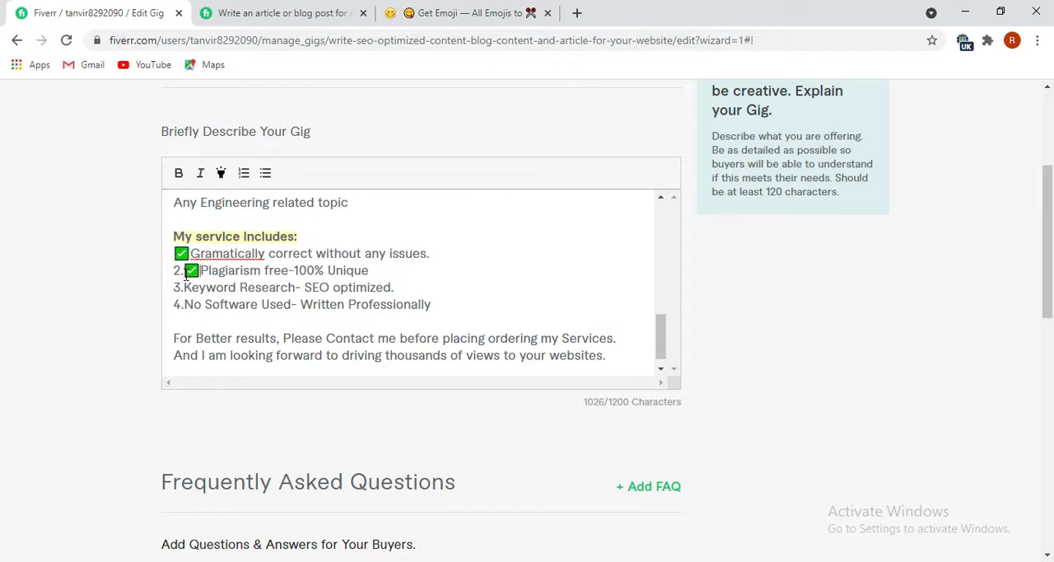
pyautogui.click(182, 286)
pyautogui.click(182, 286)
pyautogui.hotkey('ctrl', 'v')
pyautogui.click(182, 304)
pyautogui.click(185, 305)
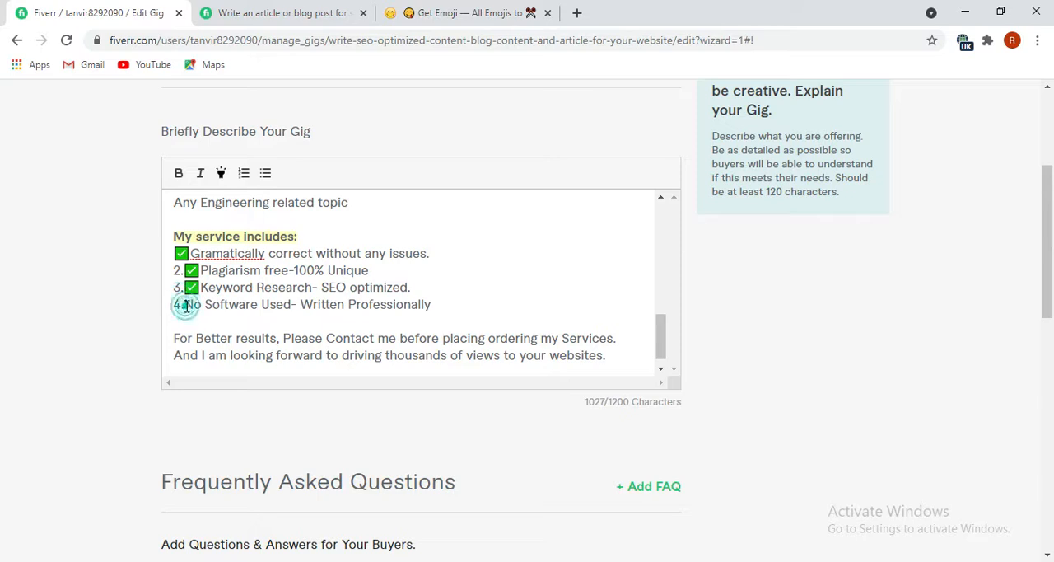
pyautogui.hotkey('ctrl', 'v')
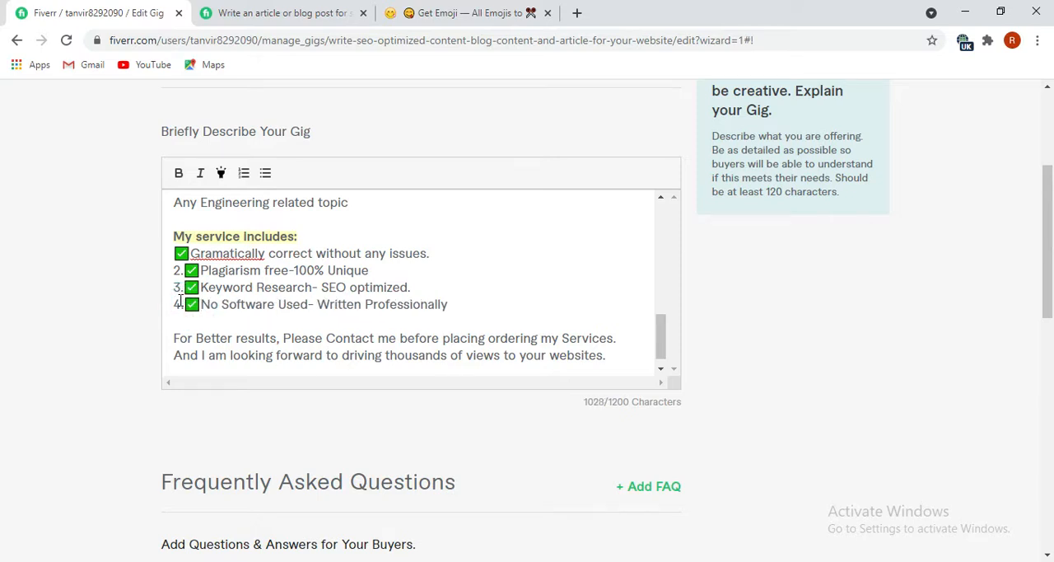
# Delete the numbers "4.", "3." and "2." in front of the check marks in the service list.
pyautogui.click(183, 305)
pyautogui.press('BackSpace')
pyautogui.press('BackSpace')
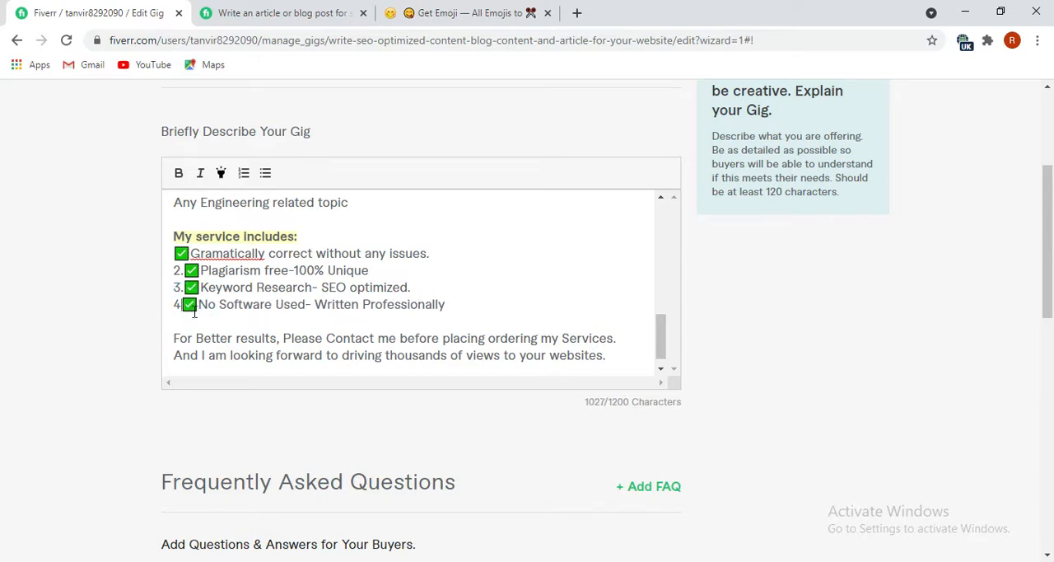
pyautogui.click(186, 288)
pyautogui.press('BackSpace')
pyautogui.press('BackSpace')
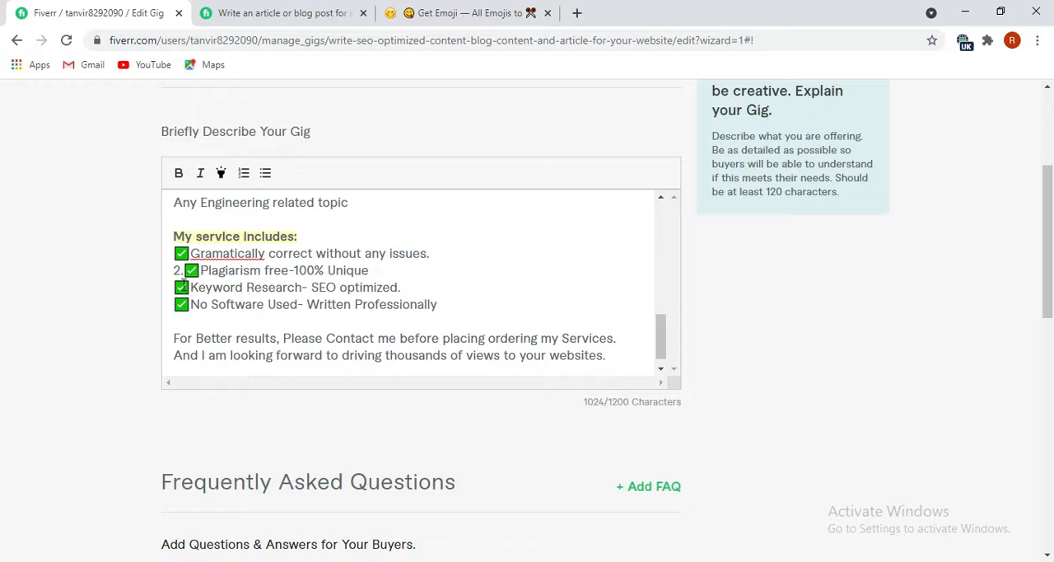
pyautogui.click(184, 272)
pyautogui.press('BackSpace')
pyautogui.press('BackSpace')
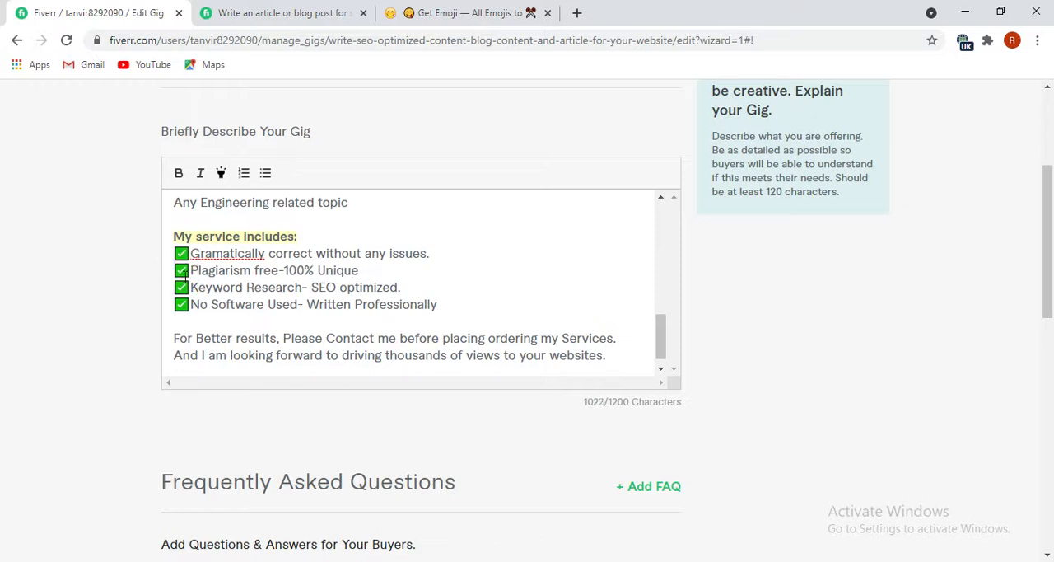
# Correct the spelling of "Gramatically" to "Grammatically" and make all four lines of the service list bold.
pyautogui.rightClick(247, 260)
pyautogui.click(280, 265)
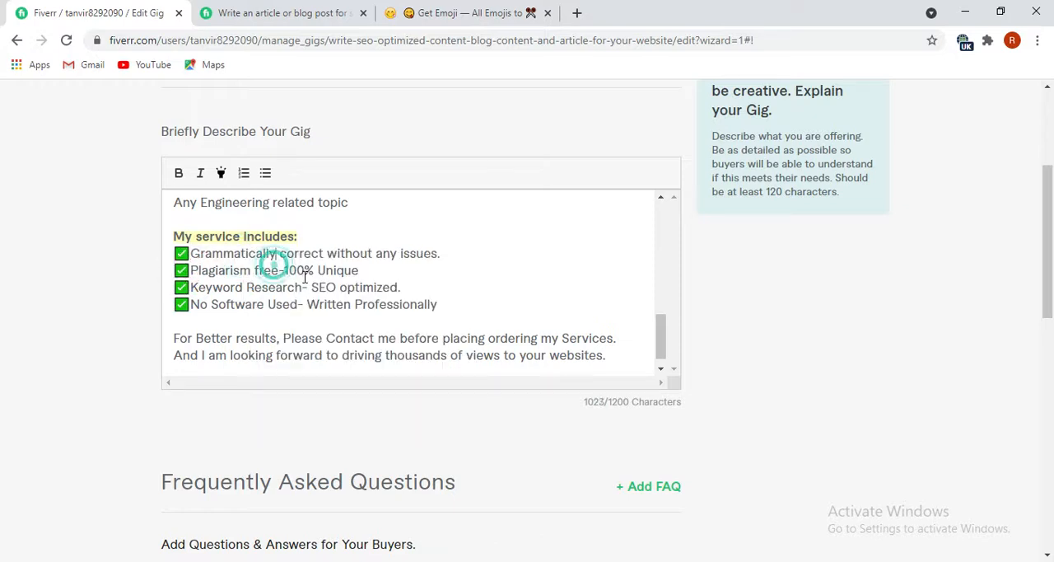
pyautogui.moveTo(439, 306); pyautogui.dragTo(192, 255)
pyautogui.click(178, 172)
pyautogui.scroll(-1, 417, 306)
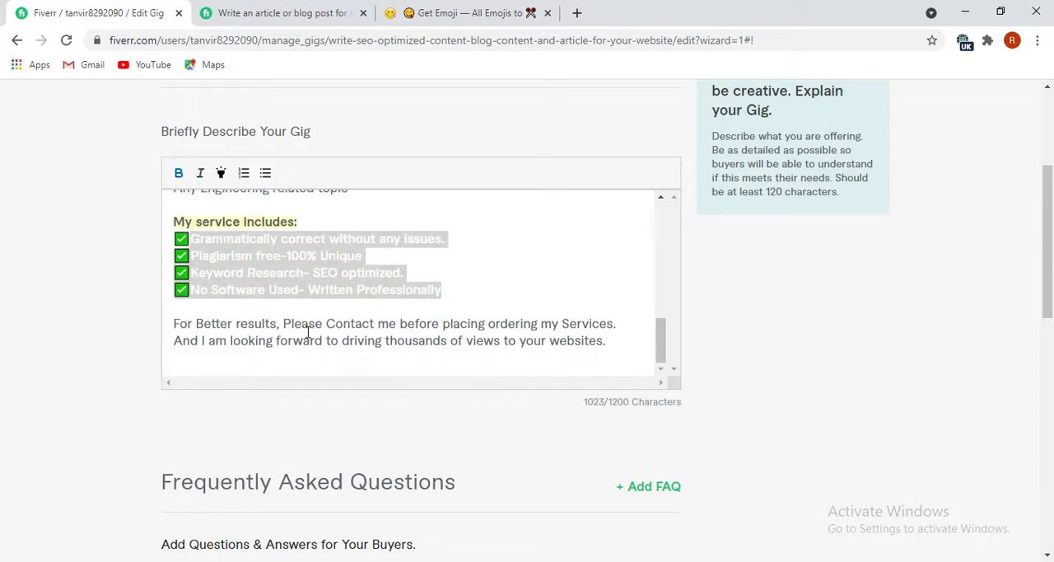
pyautogui.click(346, 305)
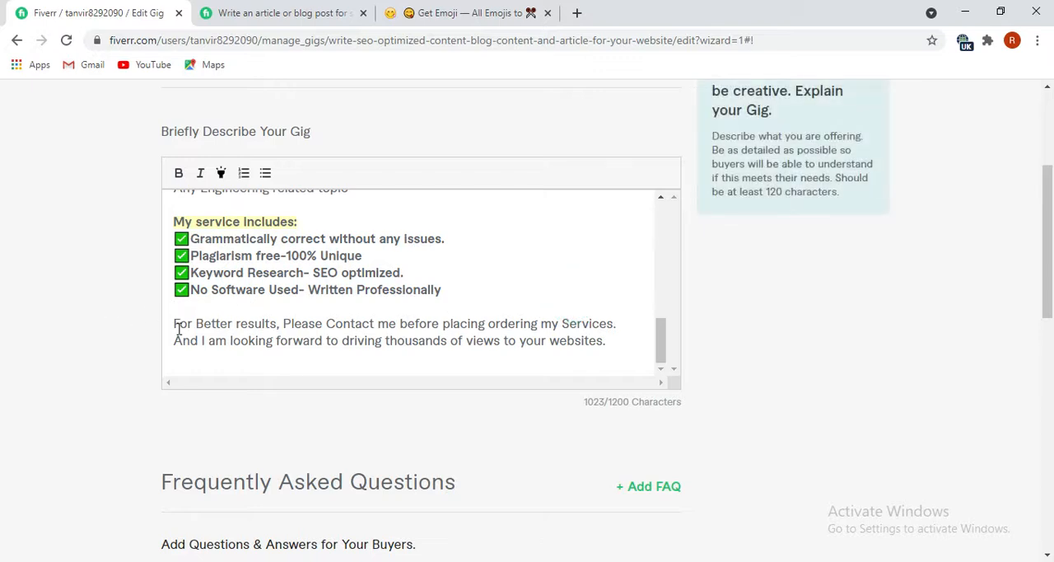
# Make the two closing lines of the description, from "For Better results" to "your websites.", bold.
pyautogui.moveTo(173, 325); pyautogui.dragTo(363, 372)
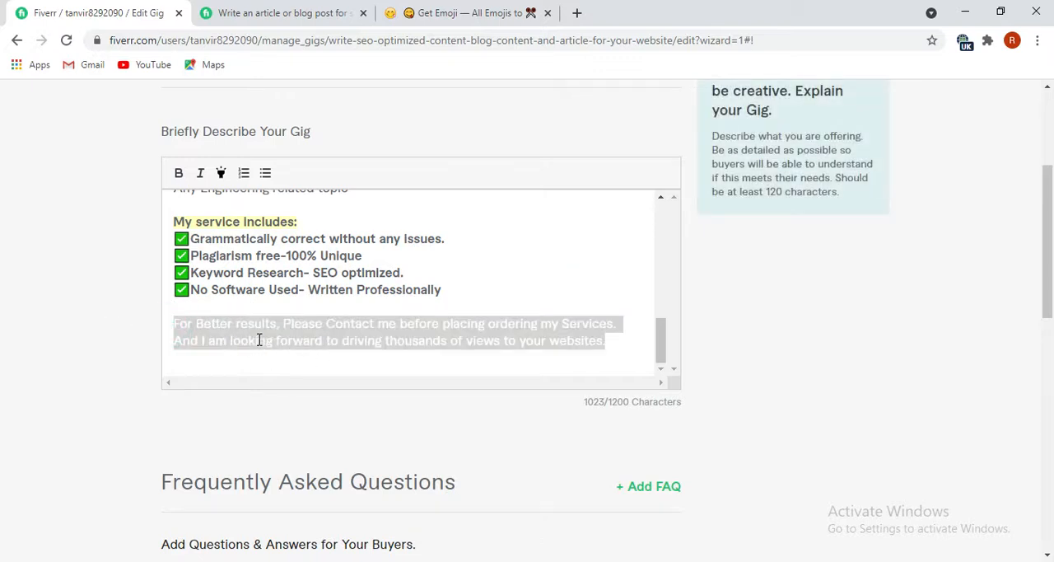
pyautogui.rightClick(207, 336)
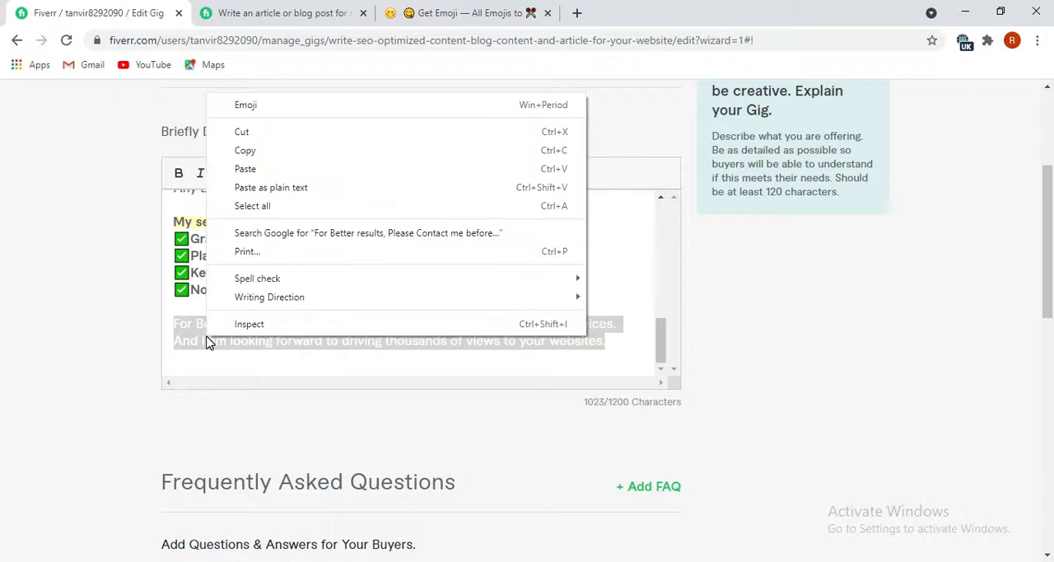
pyautogui.click(123, 233)
pyautogui.click(232, 285)
pyautogui.moveTo(614, 344); pyautogui.dragTo(172, 328)
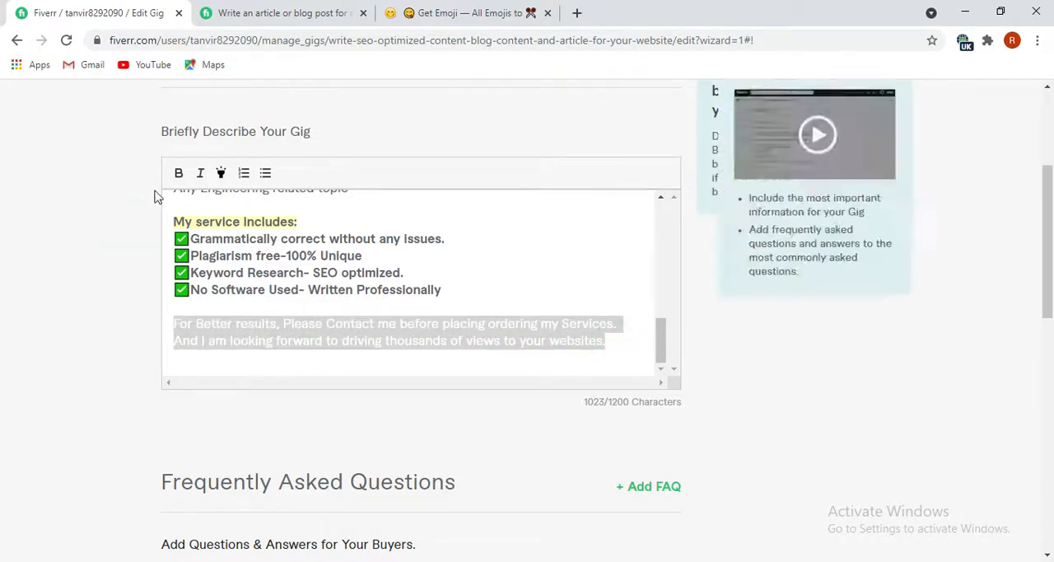
pyautogui.click(179, 173)
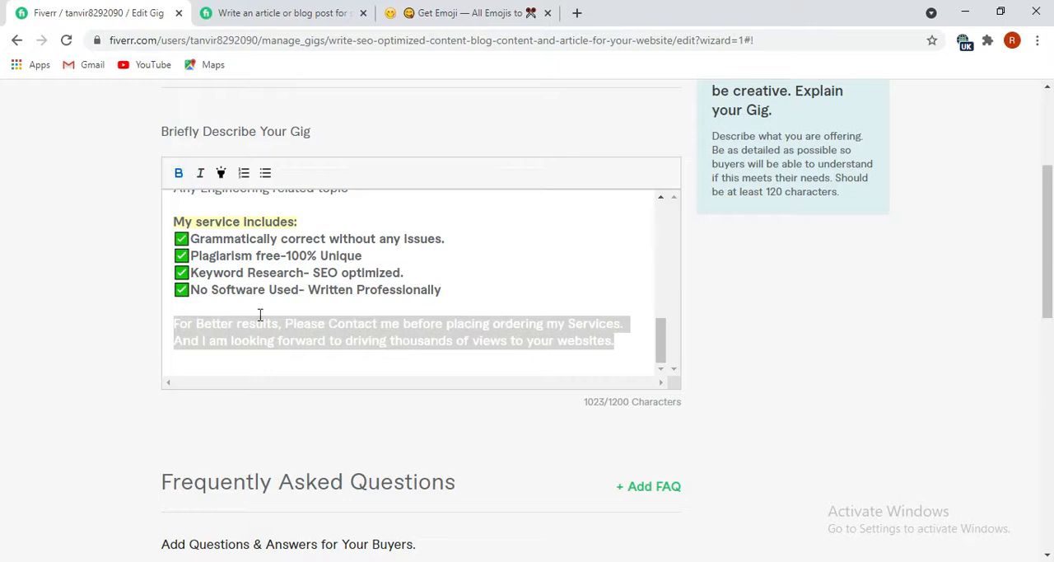
pyautogui.click(106, 336)
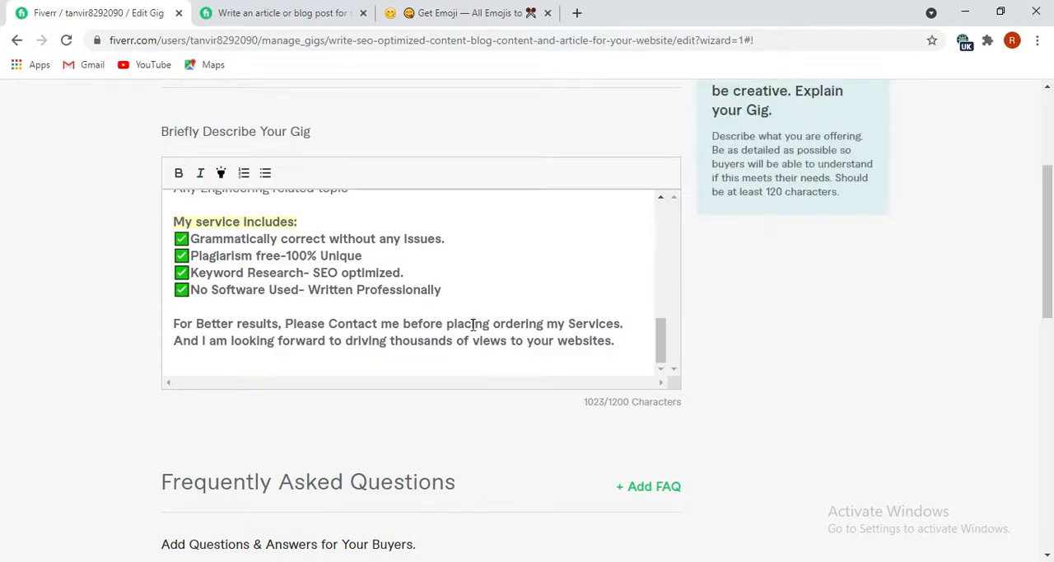
# Save the gig description without adding any FAQ and continue to the buyer requirements.
pyautogui.scroll(-1, 471, 323)
pyautogui.scroll(-1, 573, 290)
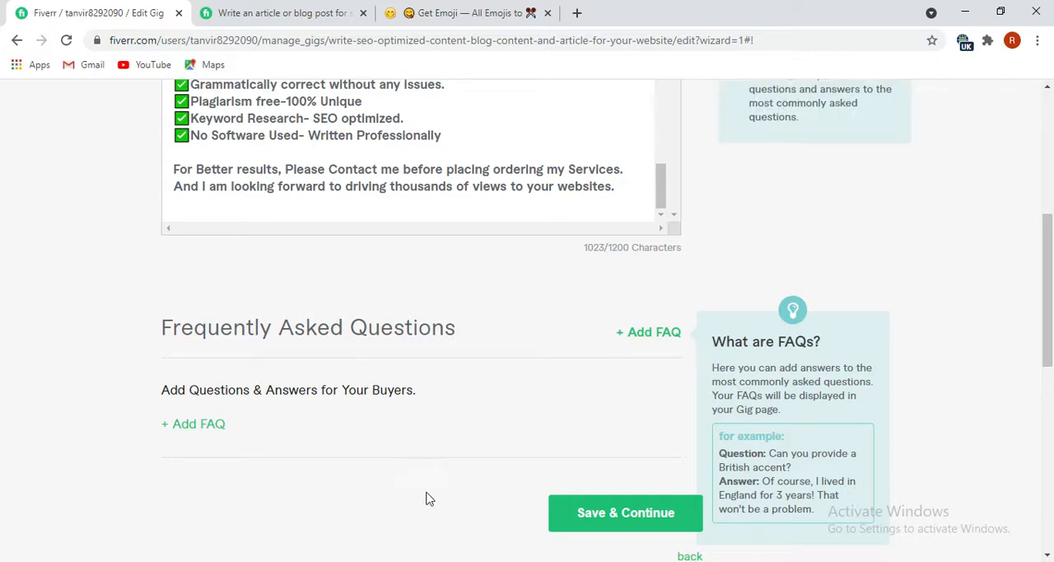
pyautogui.click(648, 522)
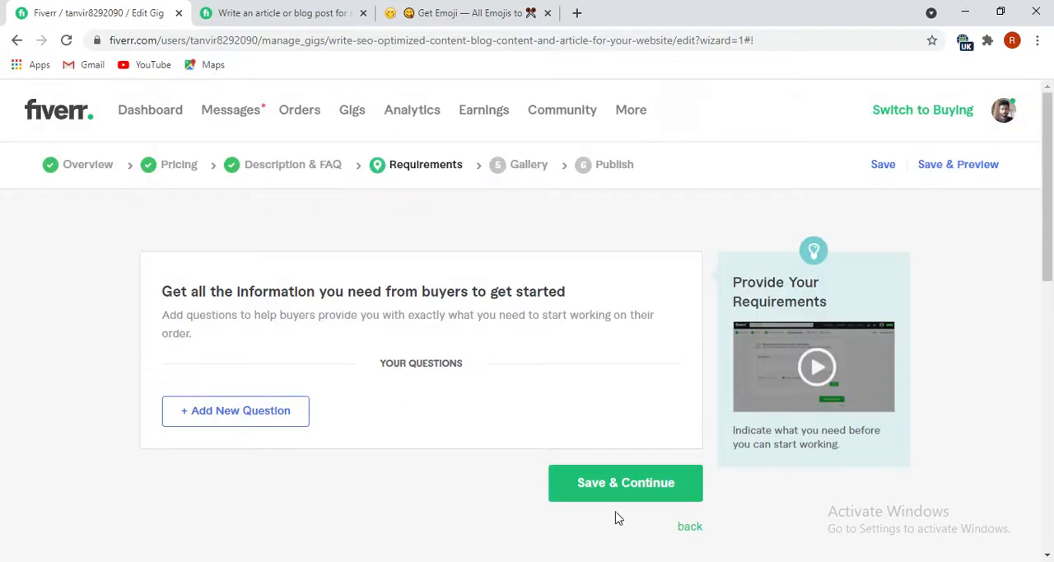
# Start a new required question for buyers and write "I Need your topics details" as its text, with a capital "I".
pyautogui.click(269, 420)
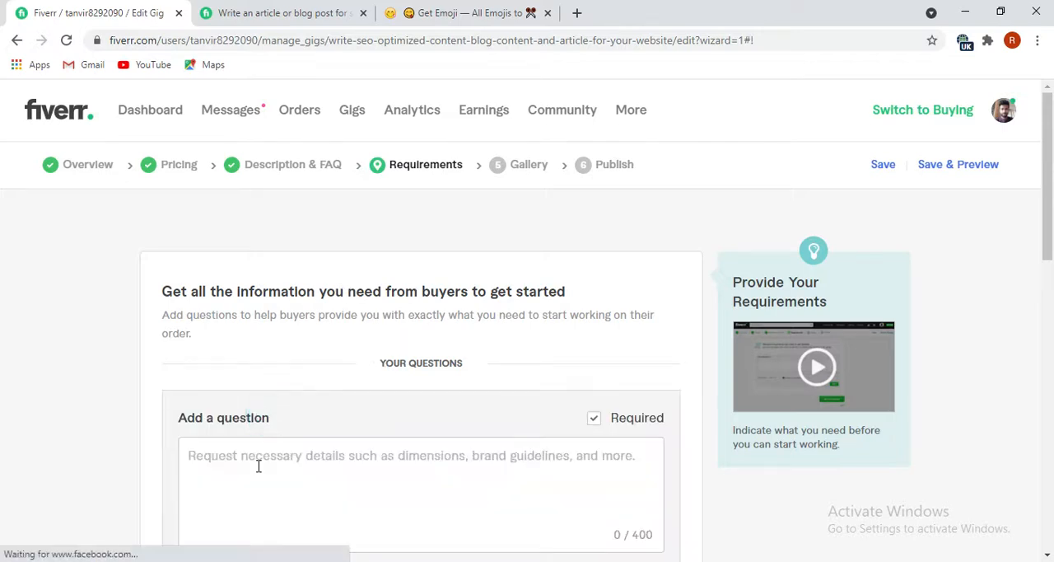
pyautogui.scroll(-2, 258, 444)
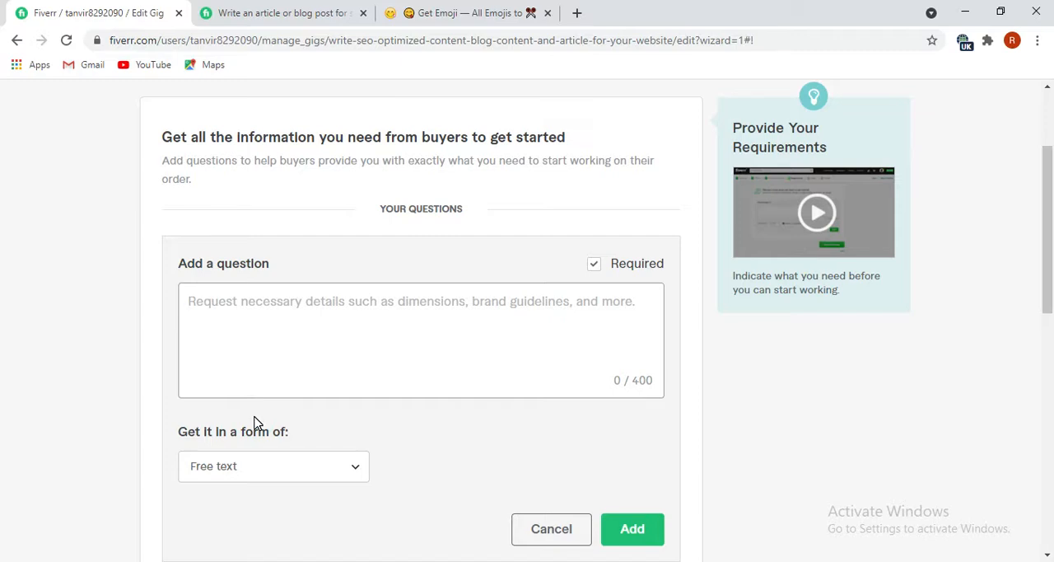
pyautogui.write('i Need')
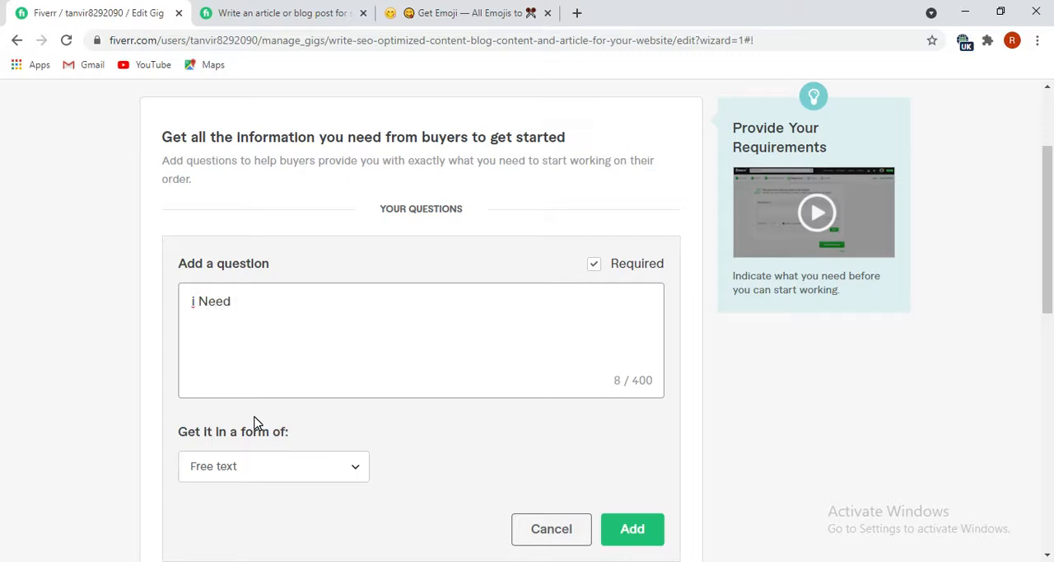
pyautogui.write(' your topics detail')
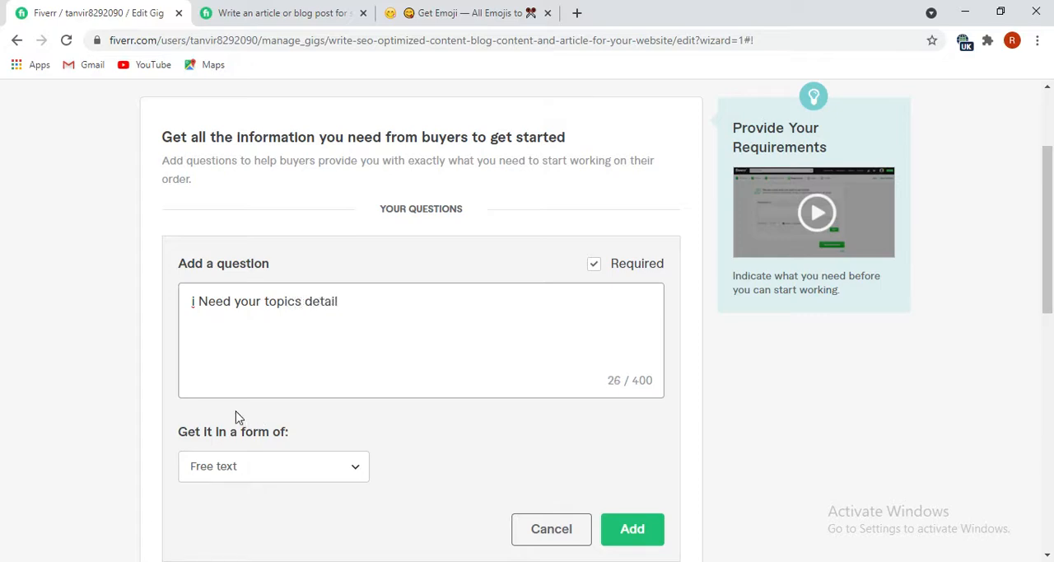
pyautogui.rightClick(194, 304)
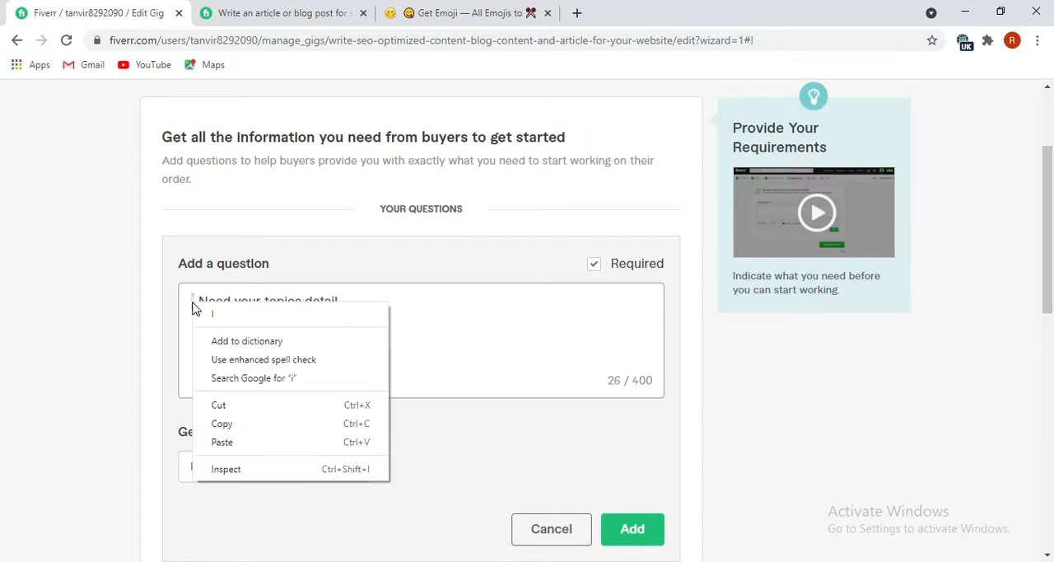
pyautogui.click(213, 313)
pyautogui.click(346, 301)
pyautogui.write('s')
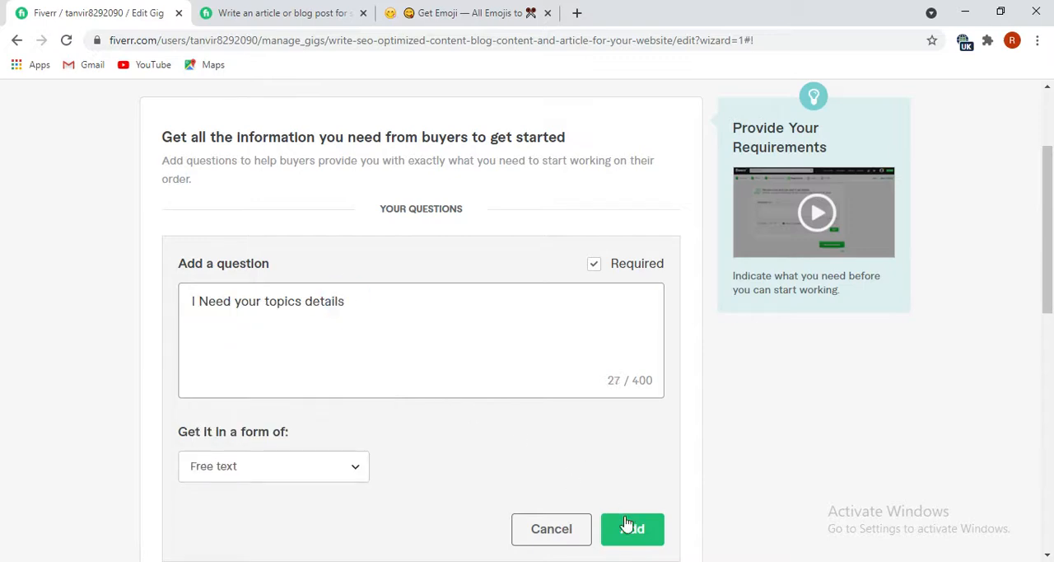
# Add the question as free text, then save the requirements and continue to the gig gallery.
pyautogui.scroll(-1, 631, 534)
pyautogui.click(633, 455)
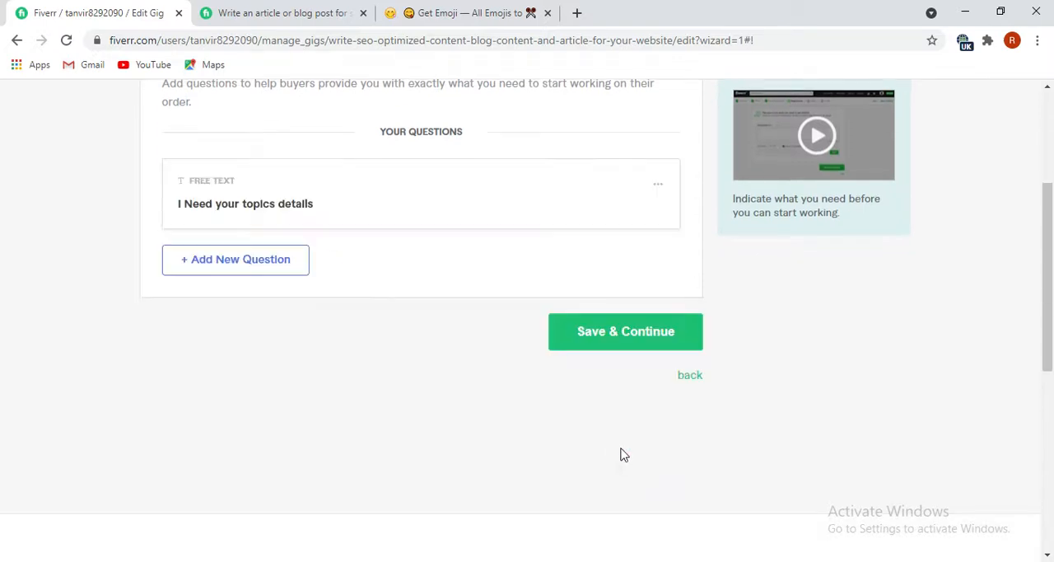
pyautogui.click(627, 343)
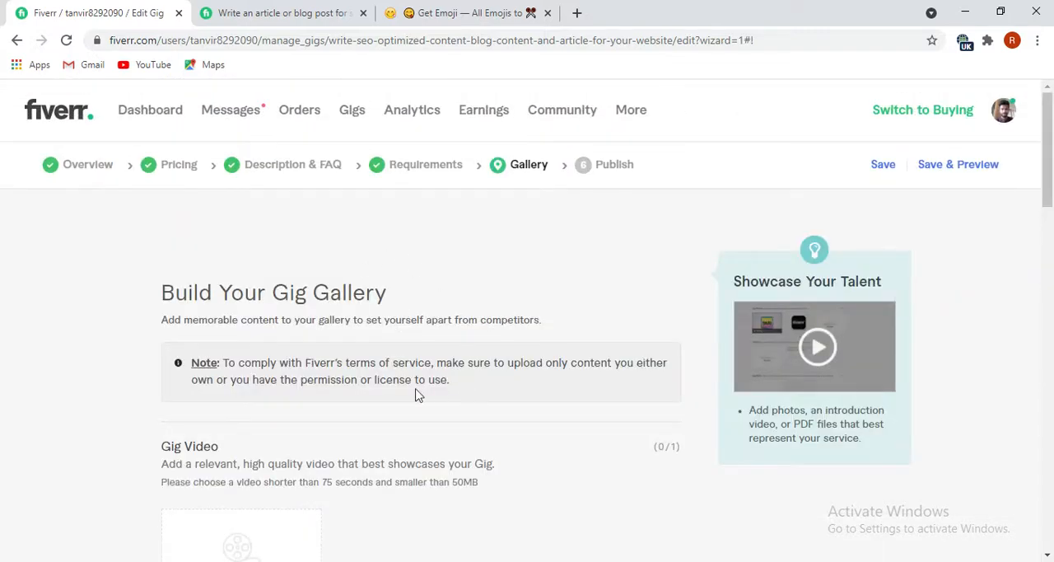
# Upload the content writing image named "I will write SEO Optimized Content,Blog Contents" from the Desktop as the first gig photo.
pyautogui.scroll(-3, 305, 336)
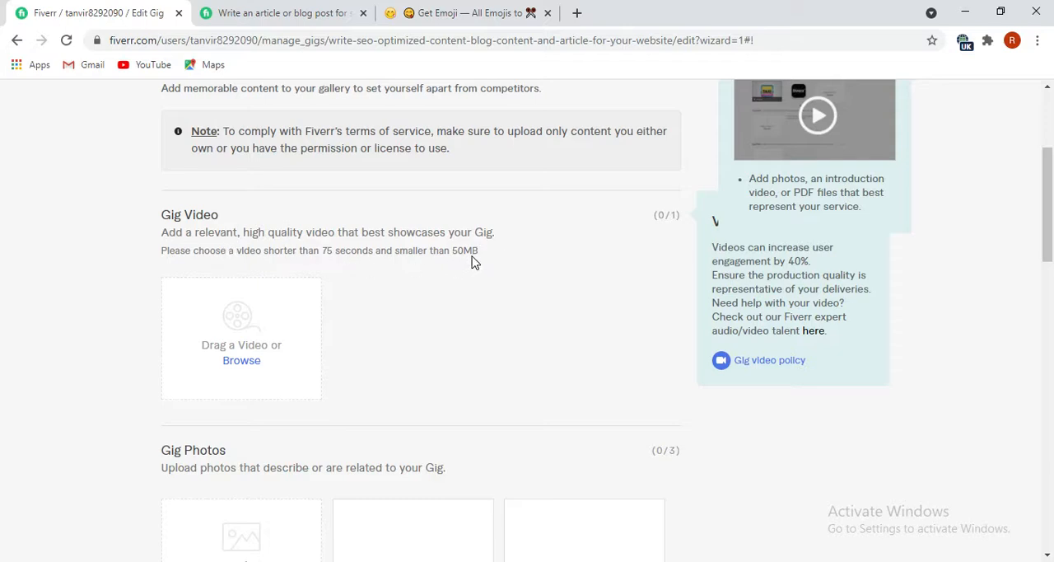
pyautogui.scroll(-1, 335, 373)
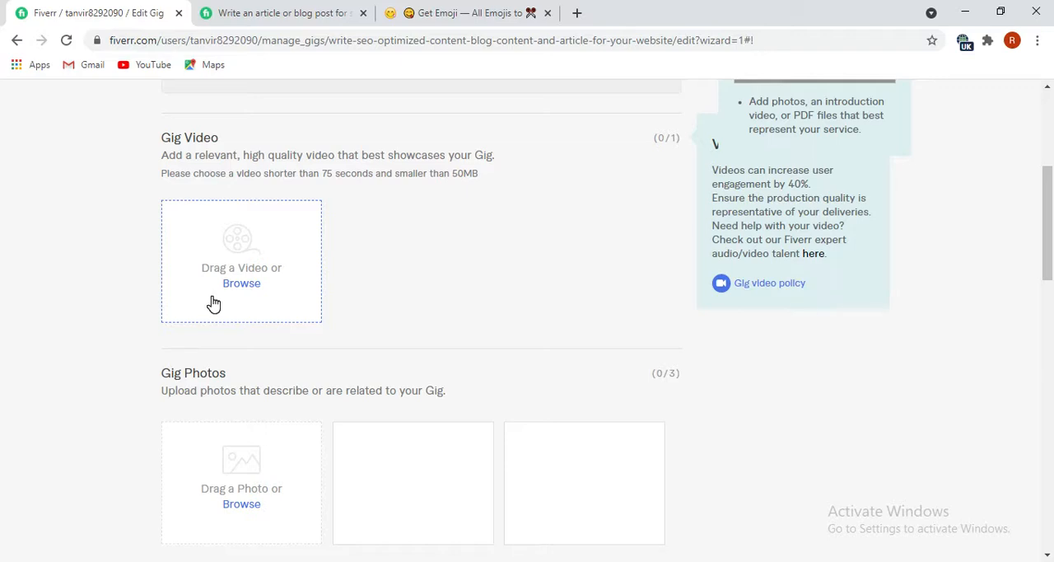
pyautogui.scroll(-1, 214, 309)
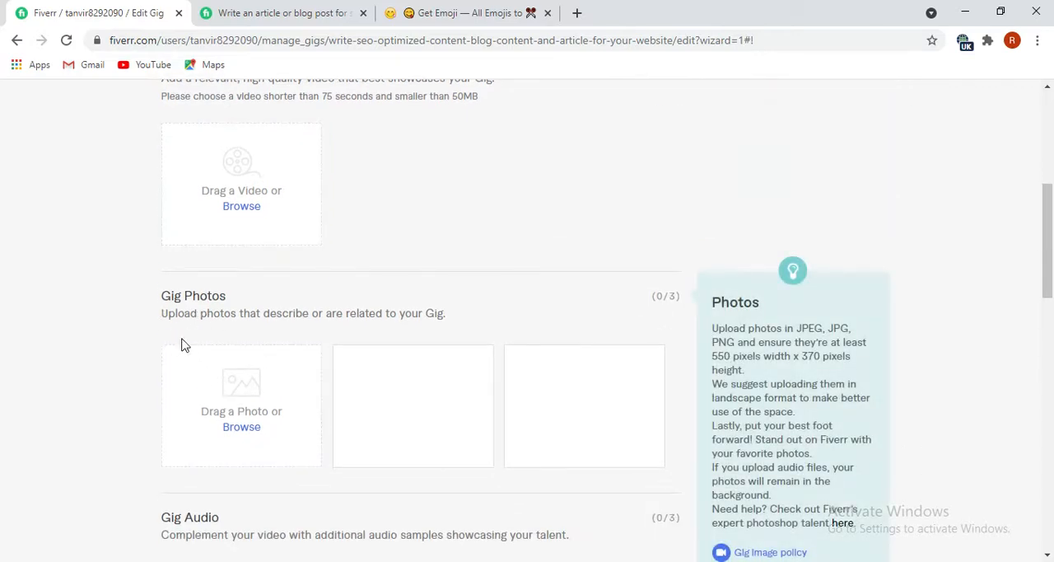
pyautogui.click(240, 426)
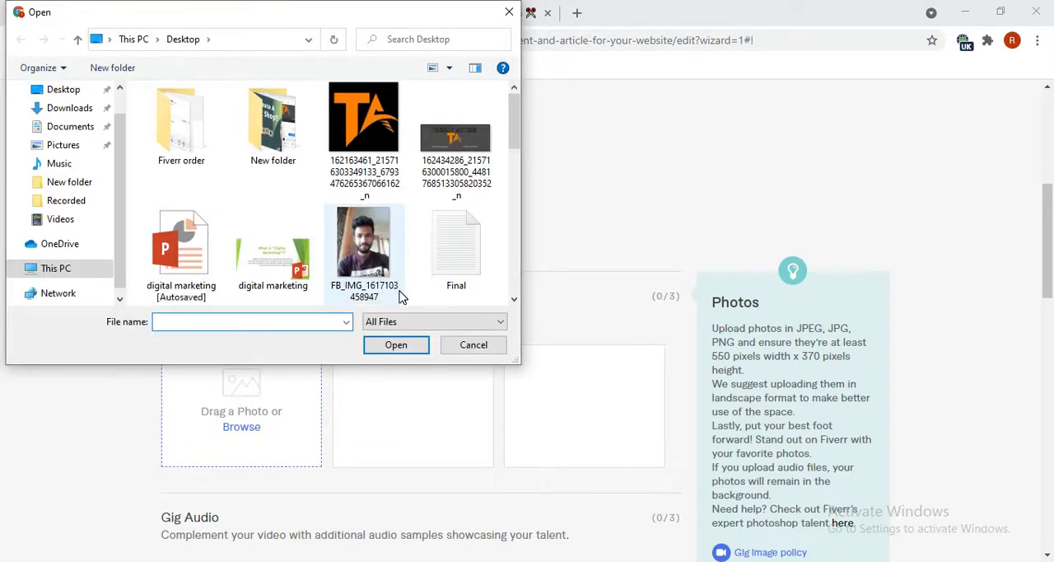
pyautogui.scroll(-2, 403, 249)
pyautogui.click(180, 235)
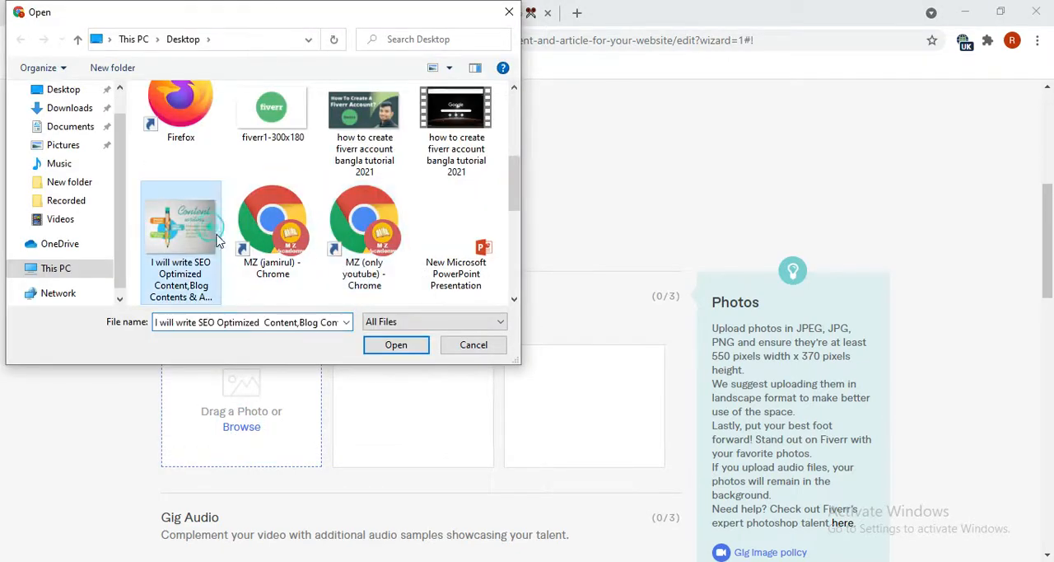
pyautogui.click(389, 348)
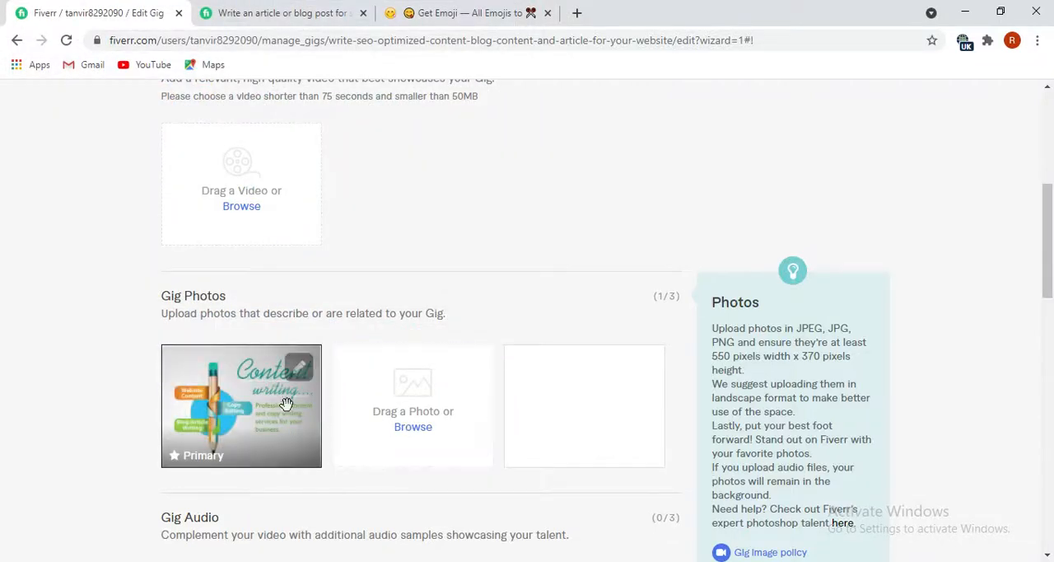
# Save the gallery with only the first photo, adding no audio or PDF files, and continue to the publish stage.
pyautogui.scroll(-1, 414, 435)
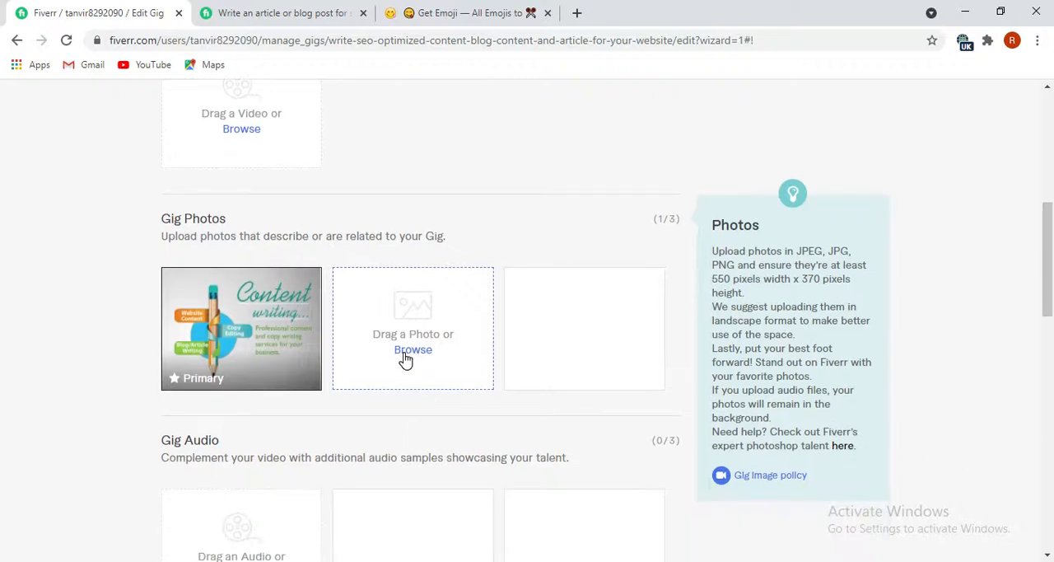
pyautogui.scroll(-2, 404, 360)
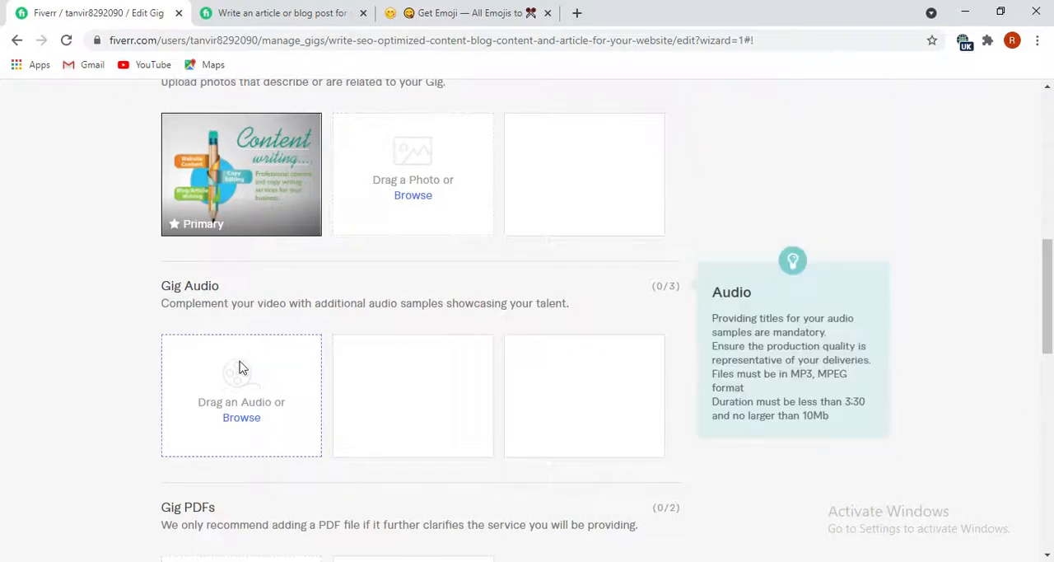
pyautogui.scroll(-3, 244, 434)
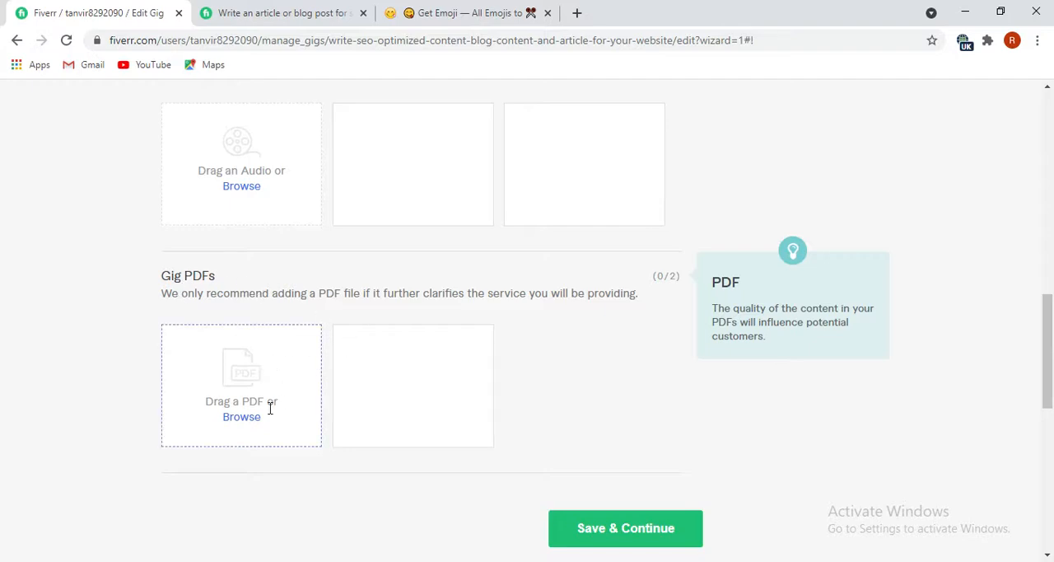
pyautogui.scroll(-1, 254, 426)
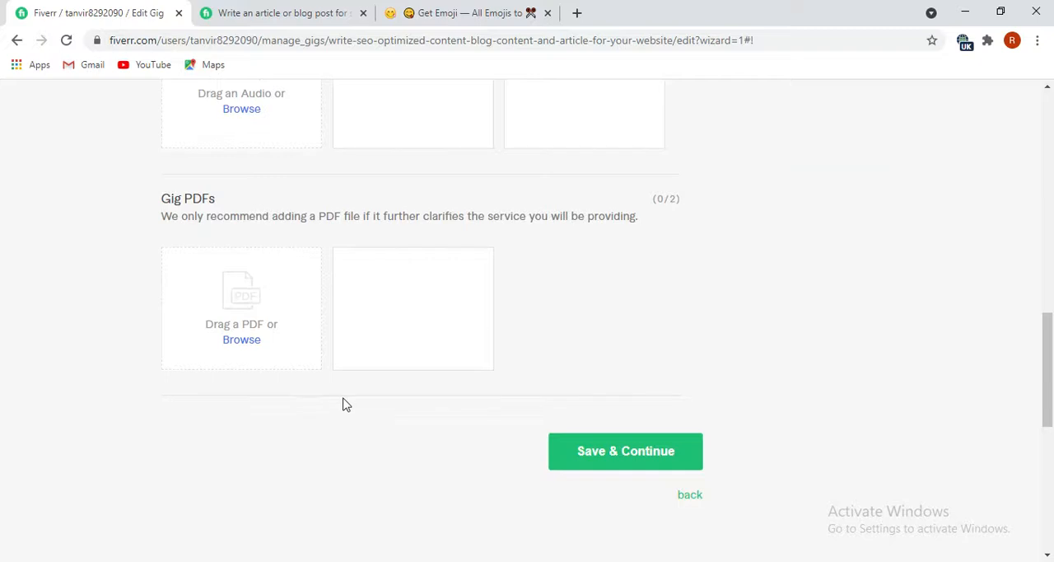
pyautogui.click(615, 455)
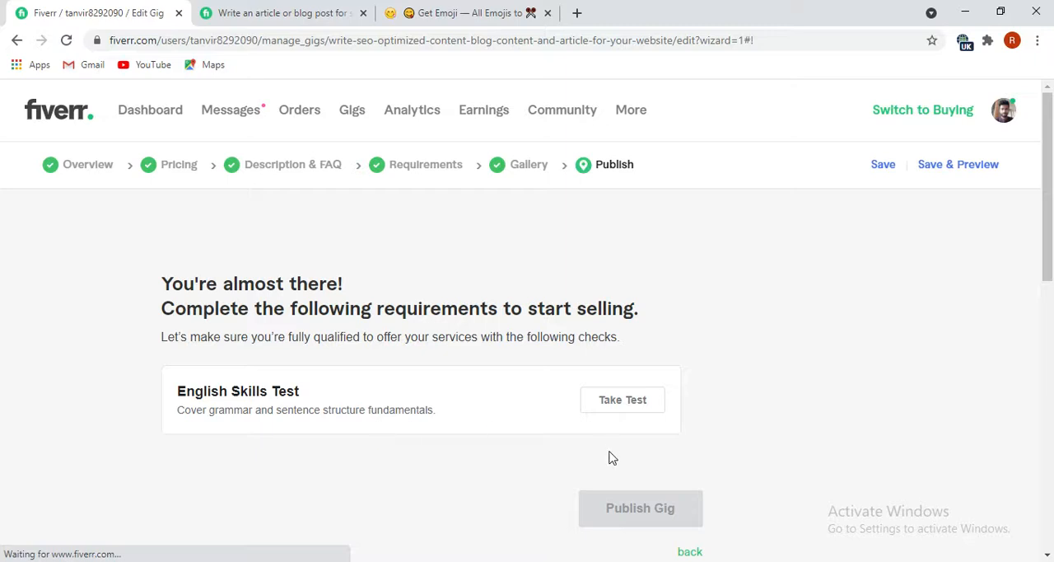
# Examine the publish page for the requirements that must be completed before the gig can be published.
pyautogui.scroll(-1, 598, 474)
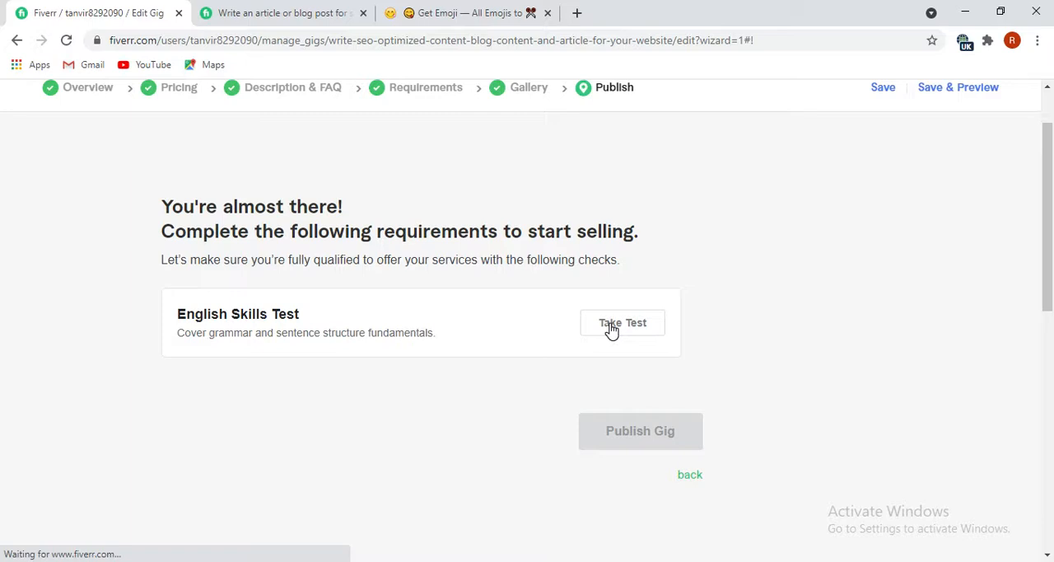
pyautogui.scroll(-1, 667, 458)
pyautogui.scroll(-2, 667, 458)
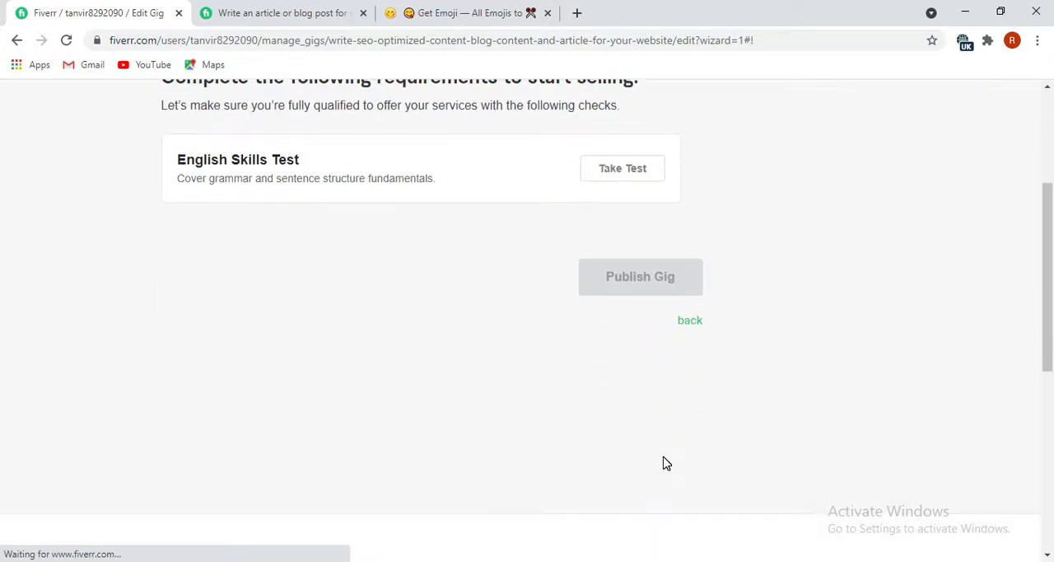
pyautogui.scroll(1, 428, 317)
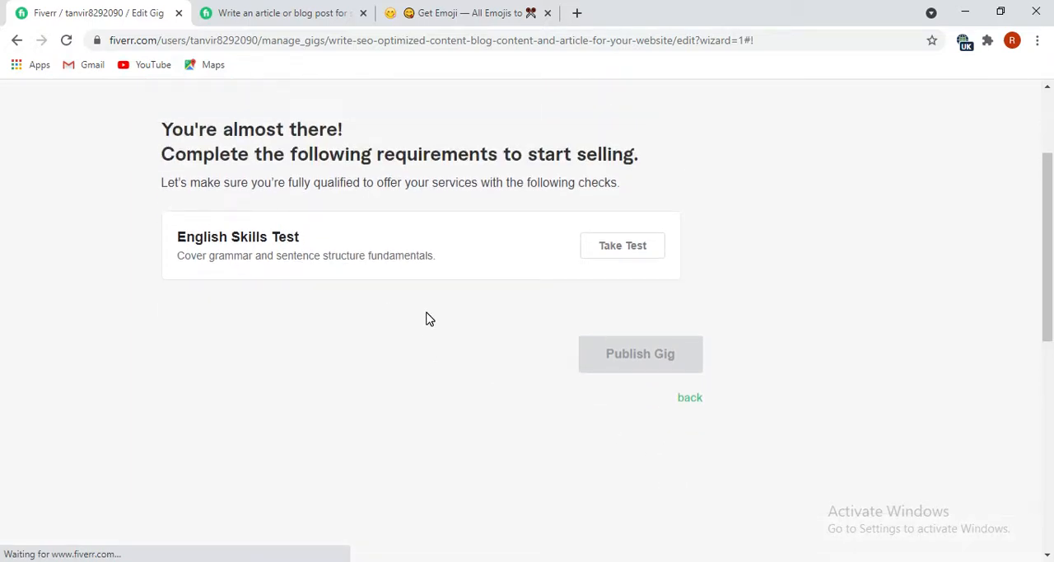
pyautogui.scroll(2, 511, 331)
pyautogui.scroll(-1, 494, 350)
pyautogui.scroll(1, 482, 356)
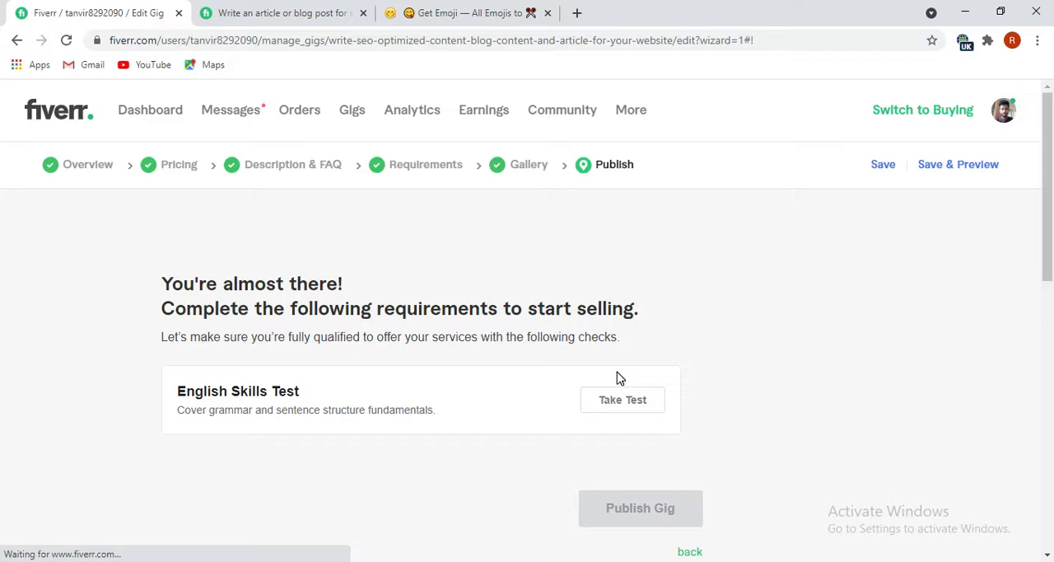
pyautogui.scroll(-1, 436, 470)
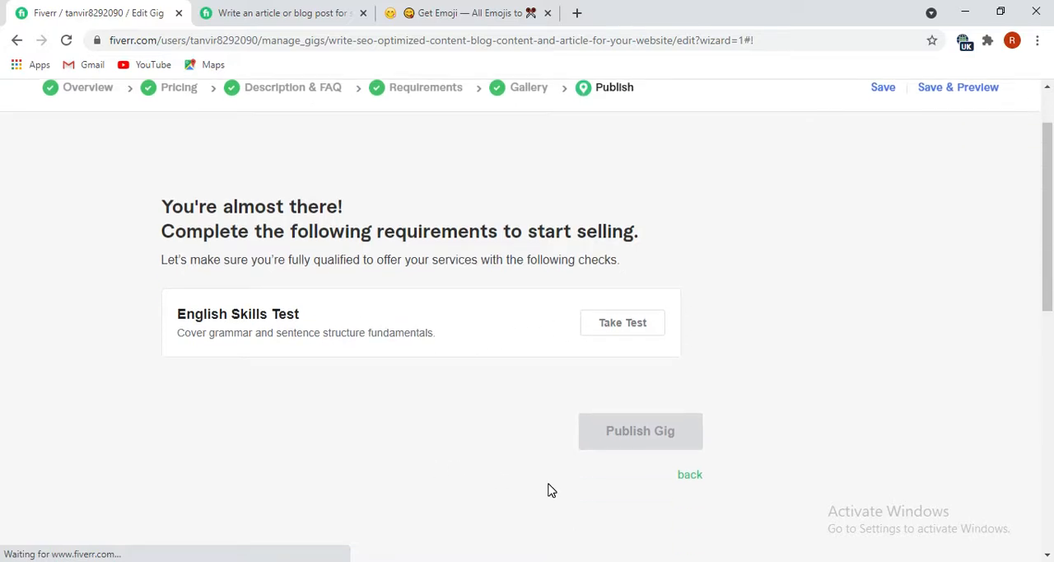
pyautogui.click(881, 560)
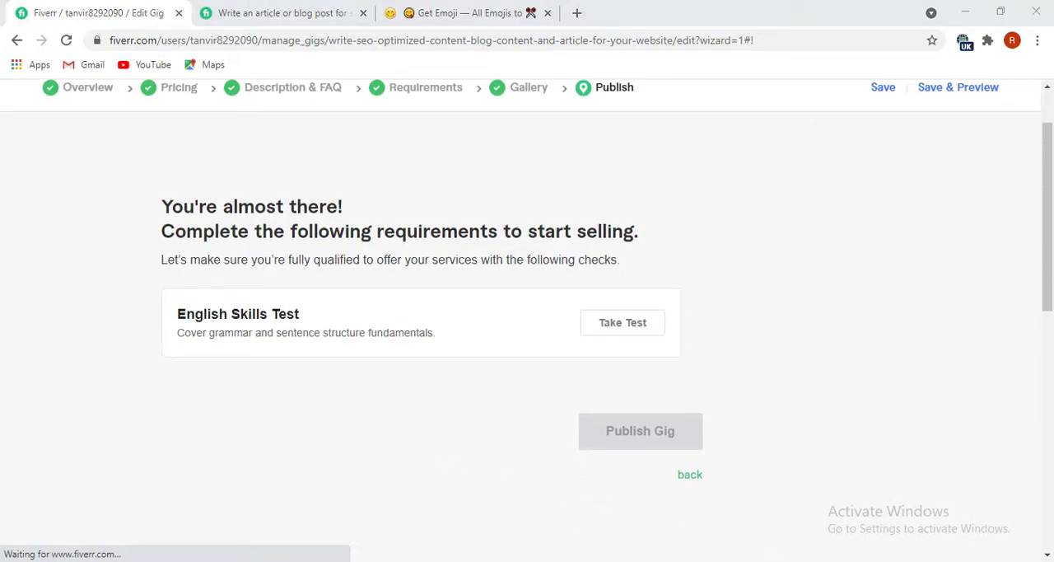
pyautogui.click(886, 550)
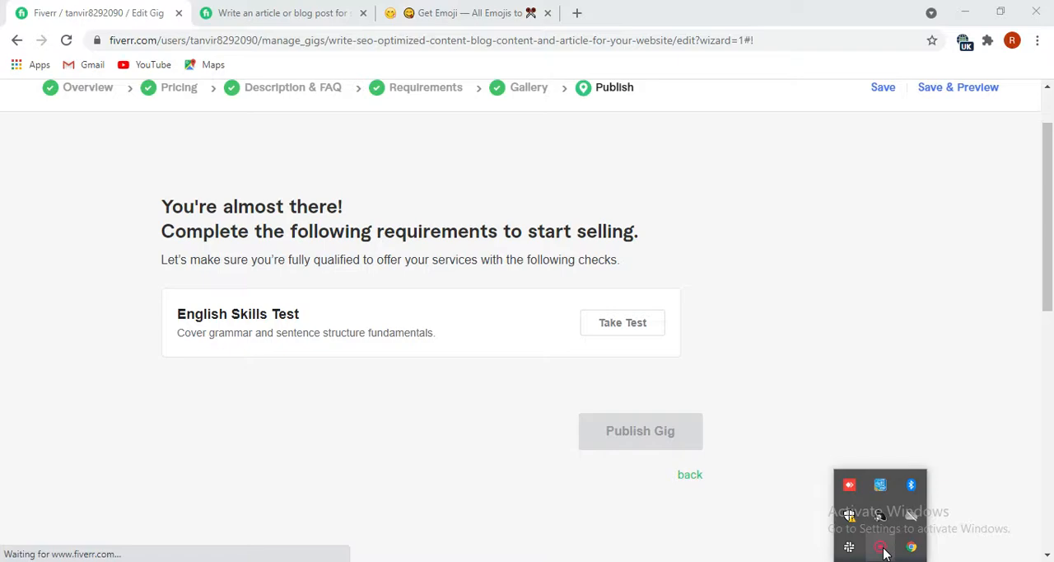